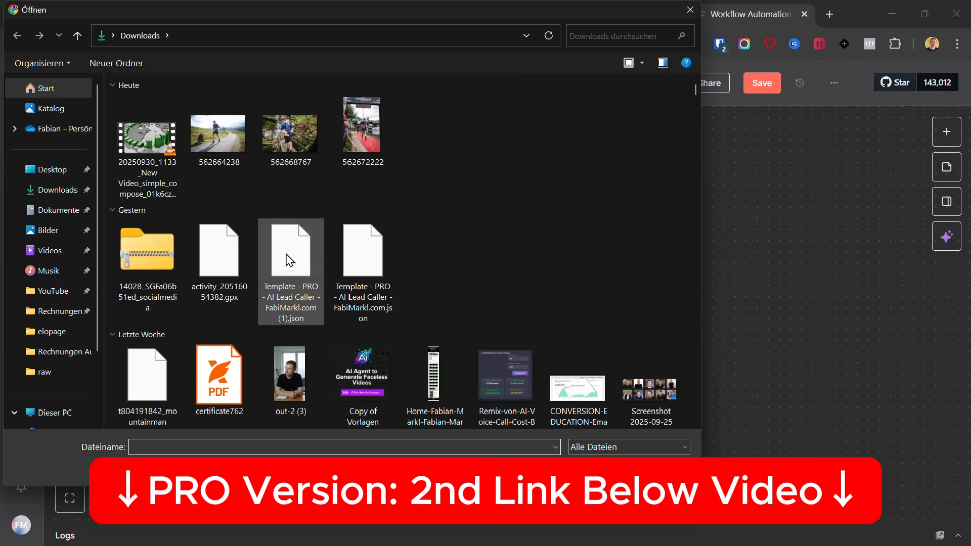
# Import the AI Lead Caller template JSON from Downloads and fit its workflow groups on the canvas.
pyautogui.doubleClick(286, 254)
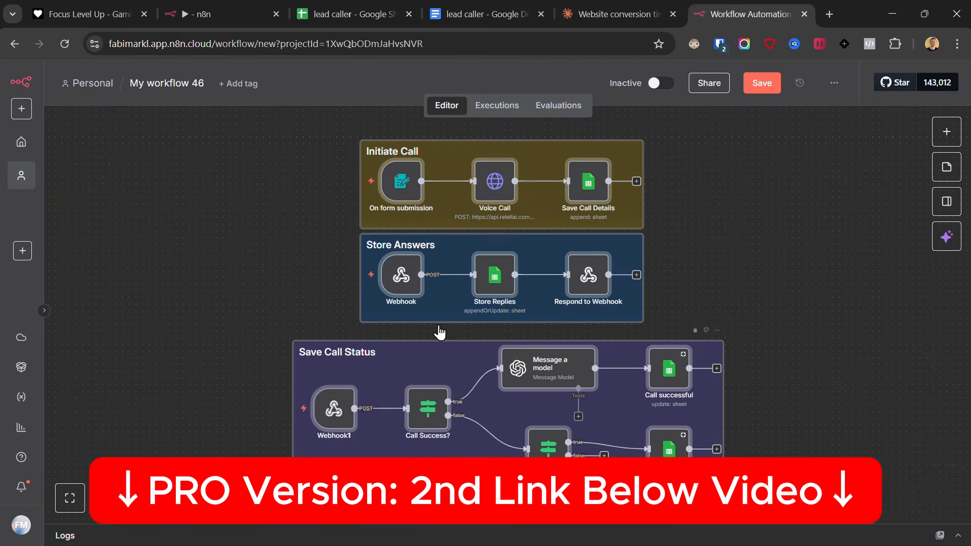
pyautogui.scroll(-1, 191, 332)
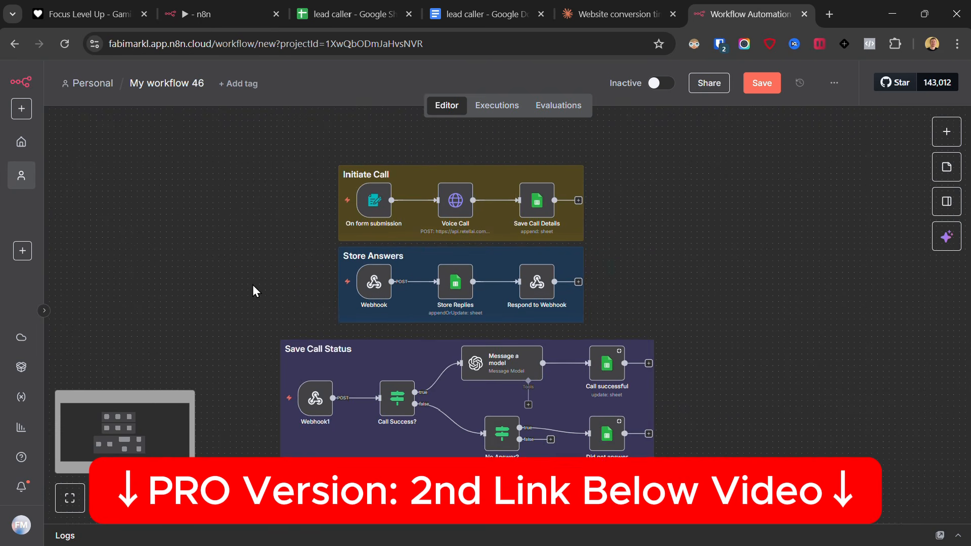
pyautogui.moveTo(254, 288); pyautogui.dragTo(278, 267)
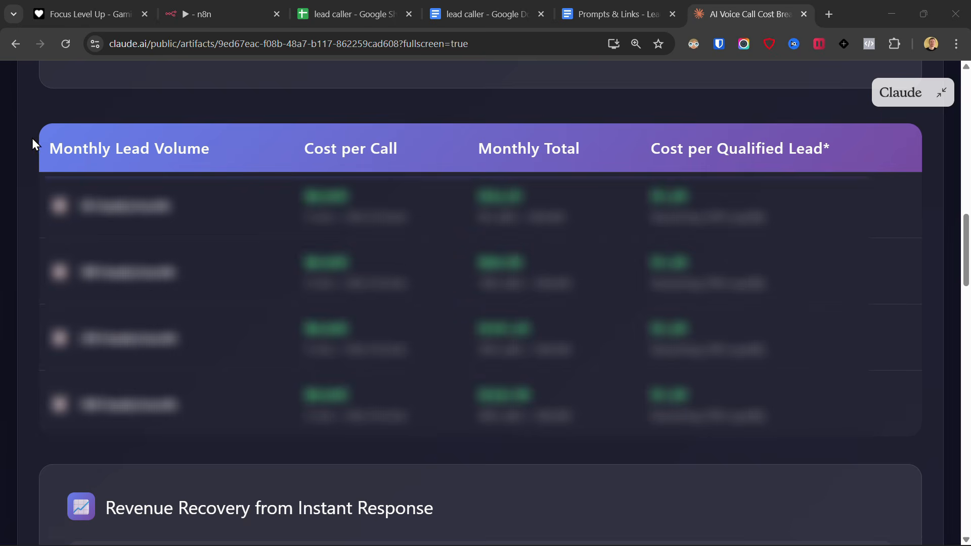
pyautogui.moveTo(32, 138); pyautogui.dragTo(768, 161)
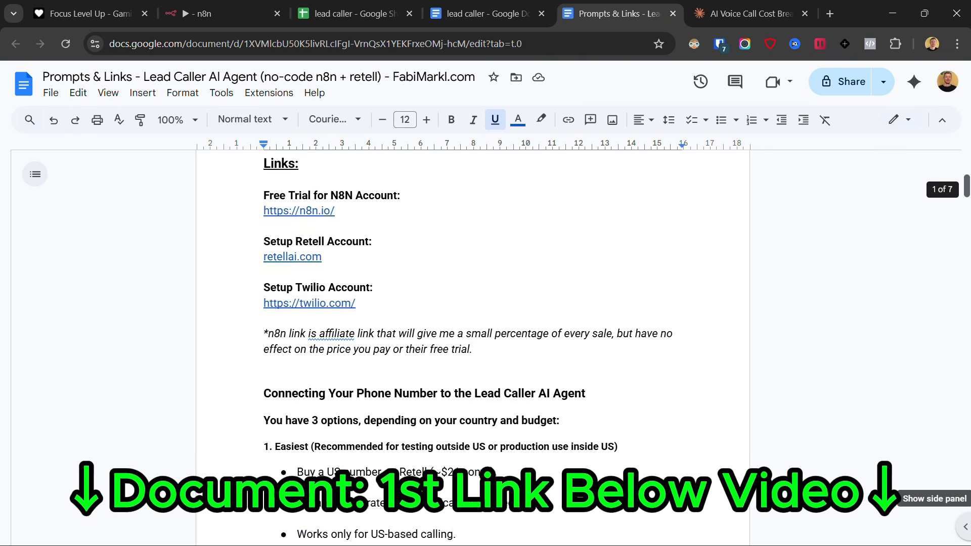
# Close the Contact form window and bring the Prompts & Links document's Links section into view.
pyautogui.scroll(-20, 473, 349)
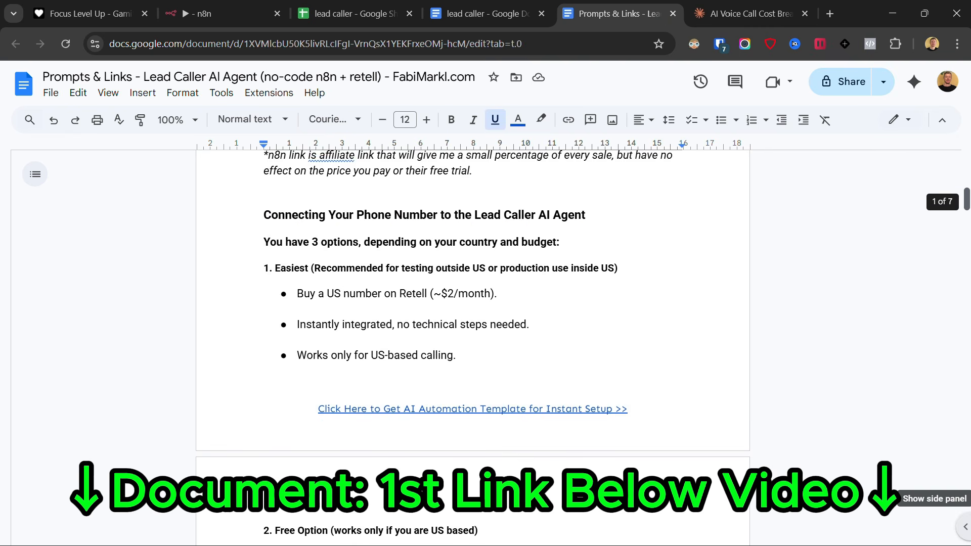
pyautogui.moveTo(967, 263); pyautogui.dragTo(967, 509)
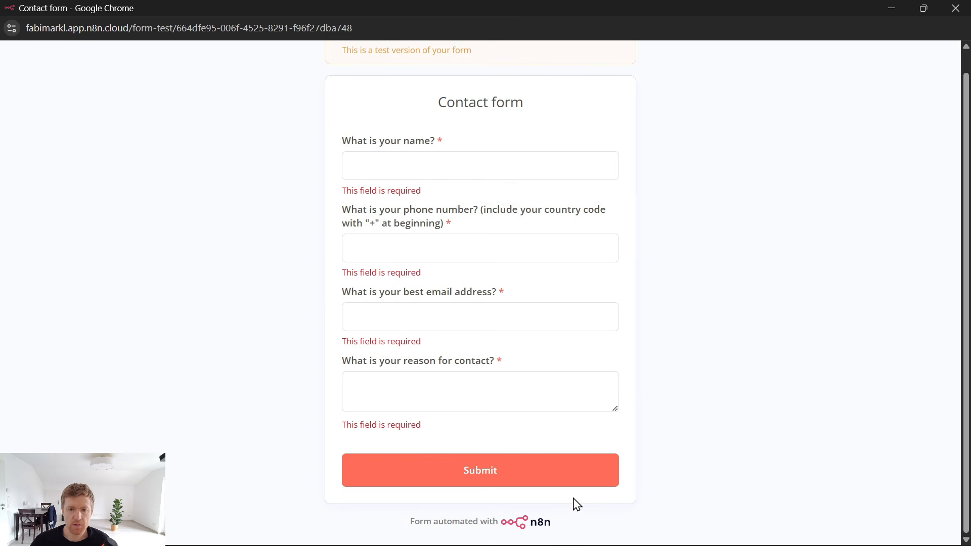
pyautogui.click(955, 9)
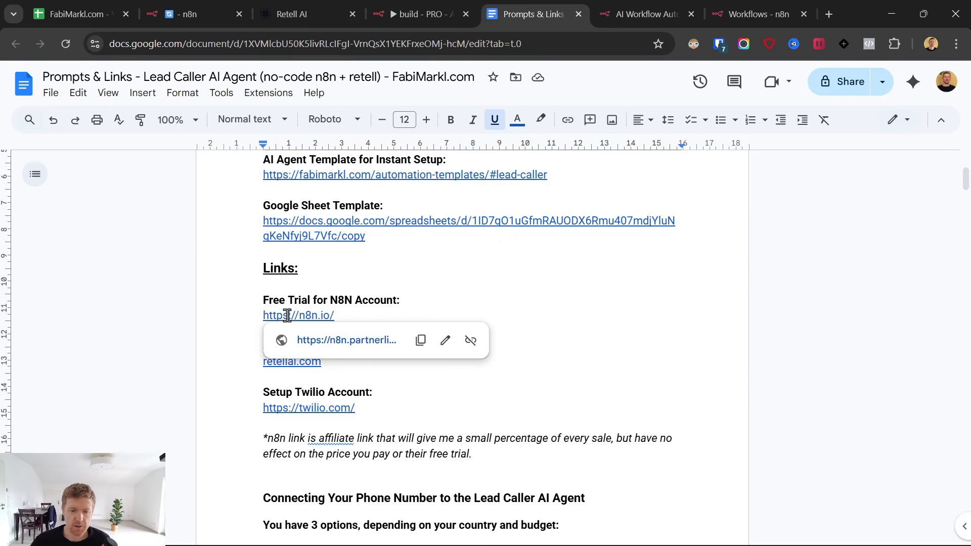
# Open the n8n free 14-day trial signup page from the document's n8n link.
pyautogui.click(347, 341)
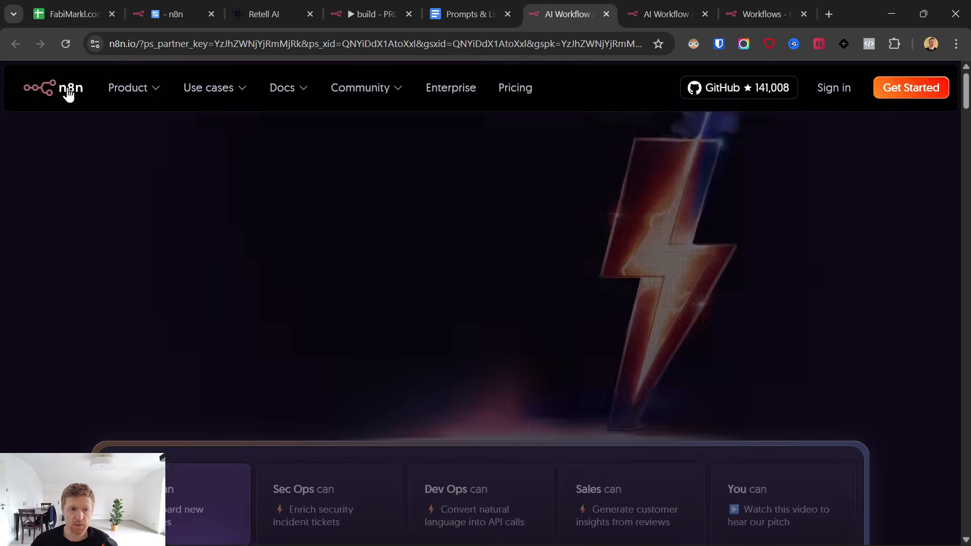
pyautogui.click(911, 93)
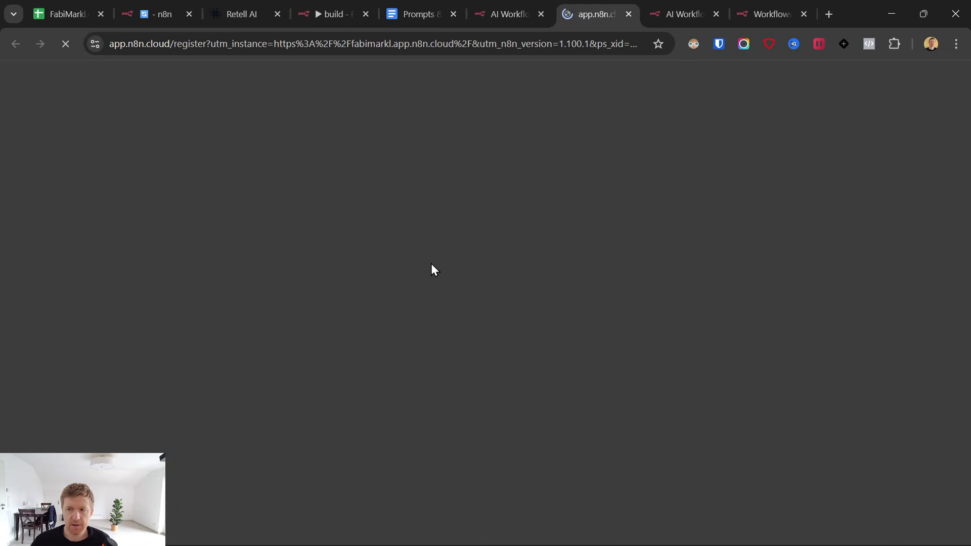
pyautogui.scroll(-5, 377, 299)
pyautogui.click(468, 391)
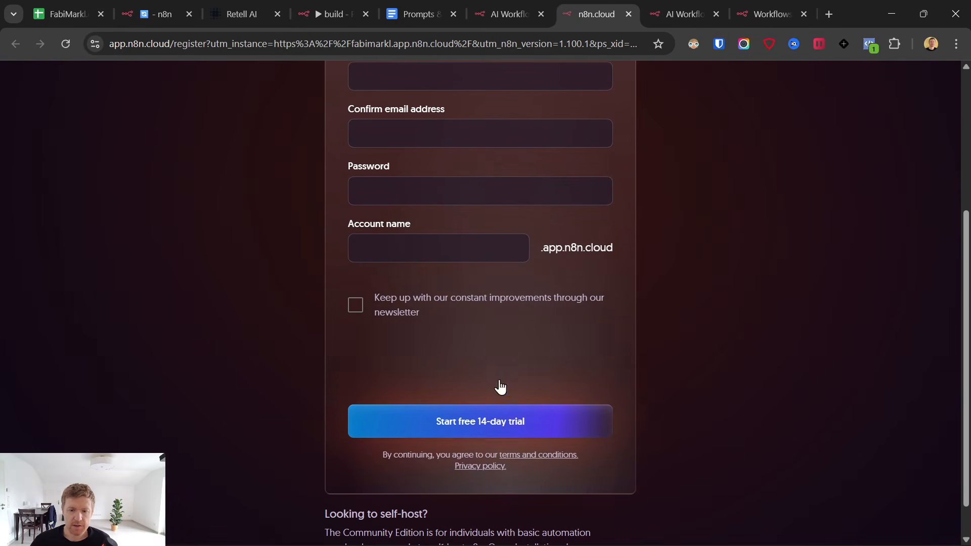
# Close the signup page and the duplicate n8n.io tabs to return to the workflows overview.
pyautogui.click(628, 14)
pyautogui.click(622, 10)
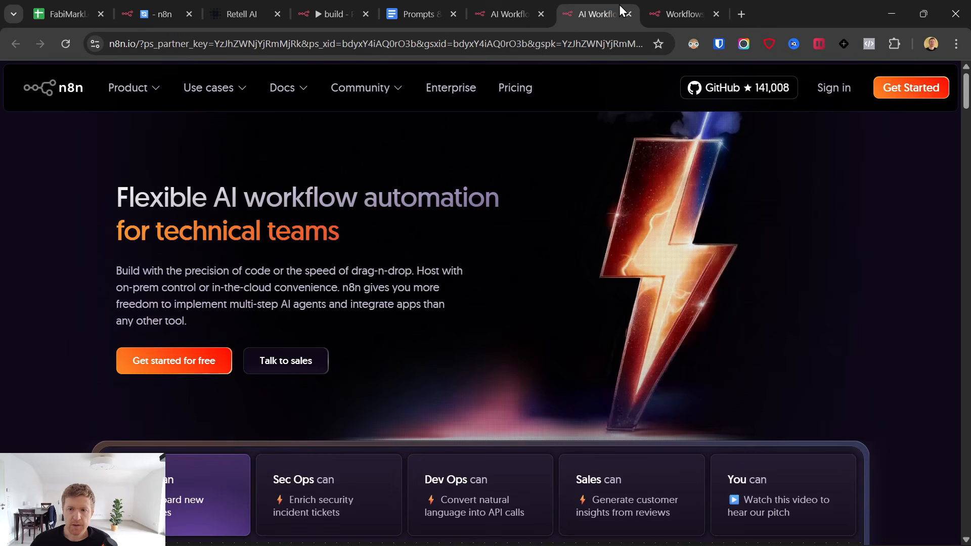
pyautogui.click(629, 12)
# Create a new workflow starting with an n8n Form 'On new n8n Form event' trigger.
pyautogui.click(541, 14)
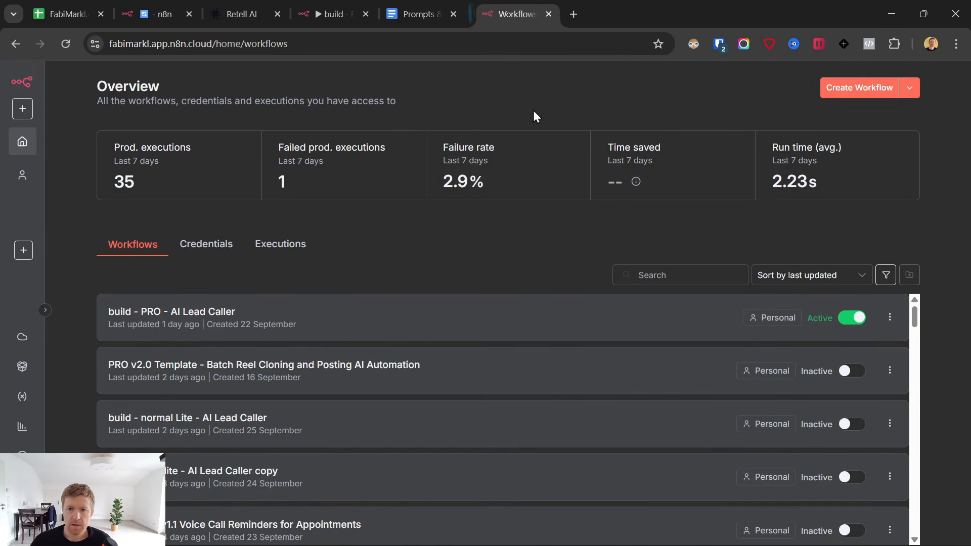
pyautogui.click(859, 87)
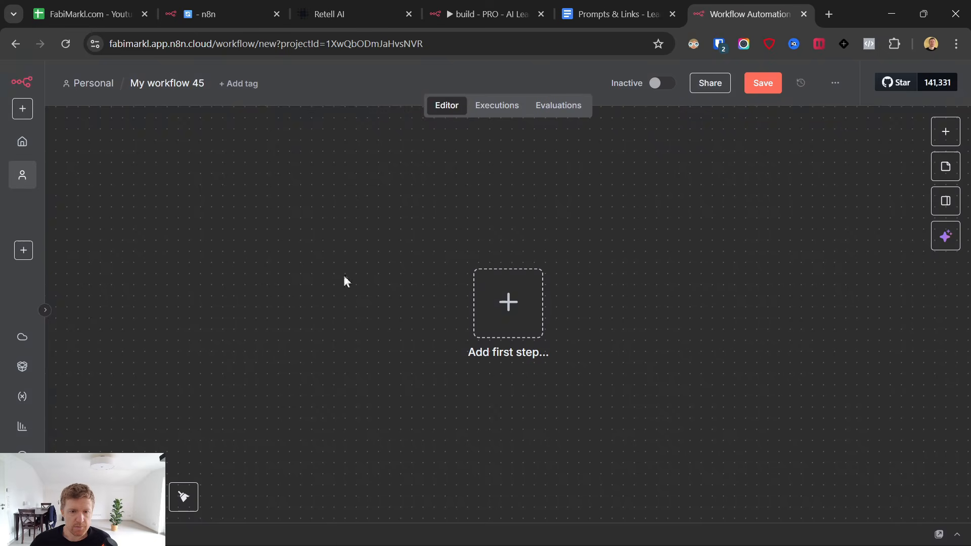
pyautogui.click(509, 304)
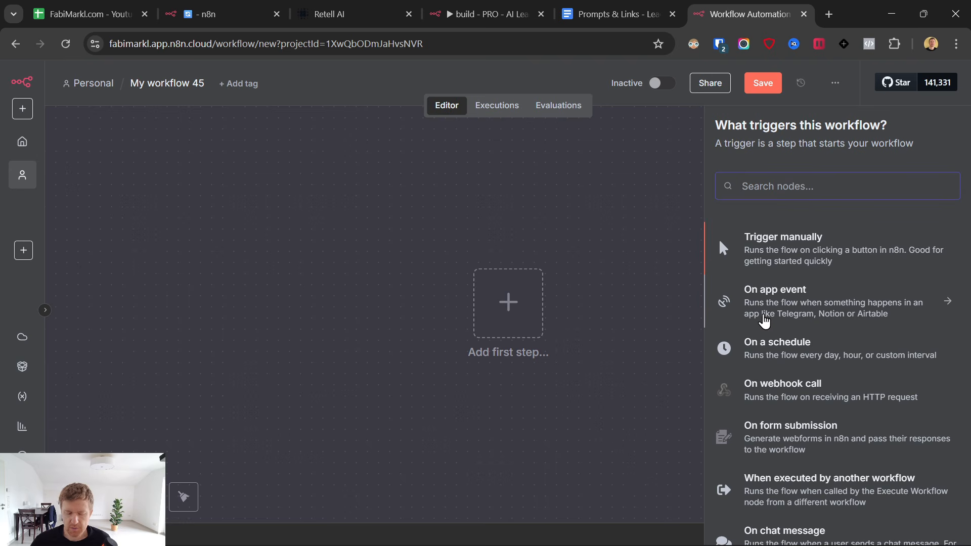
pyautogui.write('form')
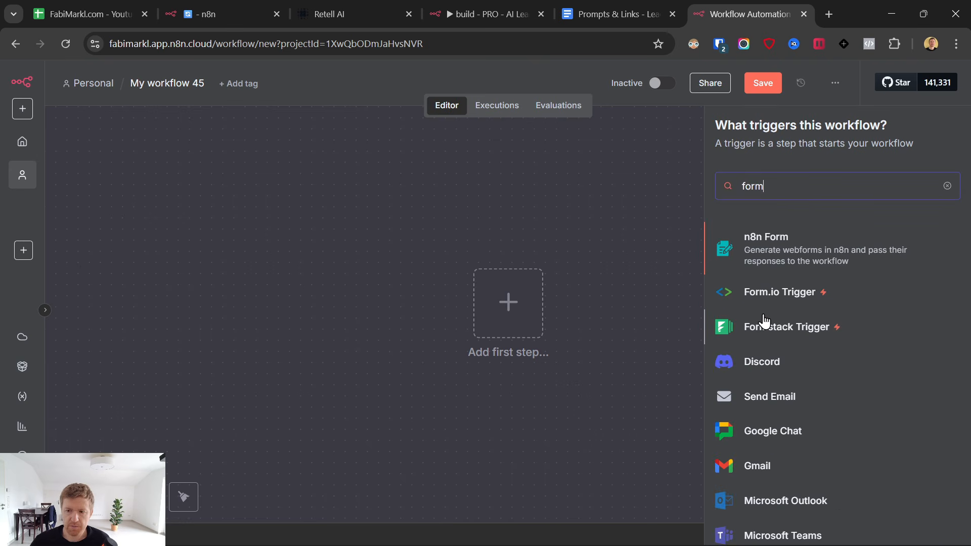
pyautogui.click(785, 245)
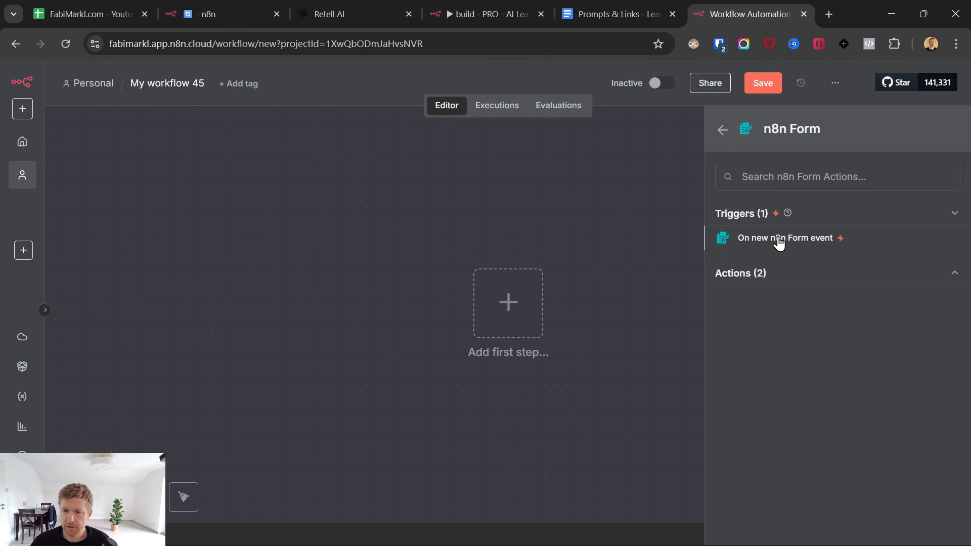
pyautogui.click(779, 242)
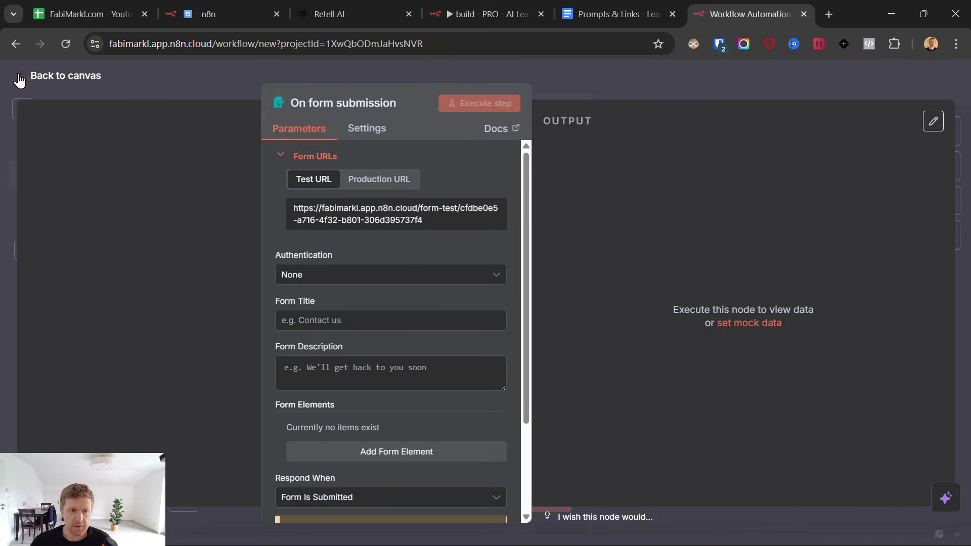
pyautogui.click(20, 78)
# Position the On form submission node on the canvas and open its settings.
pyautogui.moveTo(499, 314); pyautogui.dragTo(289, 289)
pyautogui.scroll(-3, 329, 290)
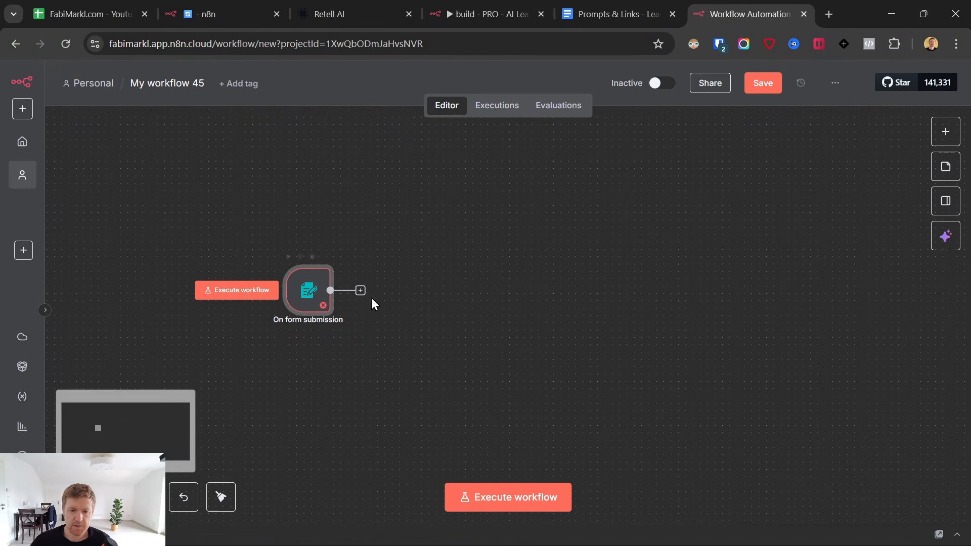
pyautogui.click(360, 291)
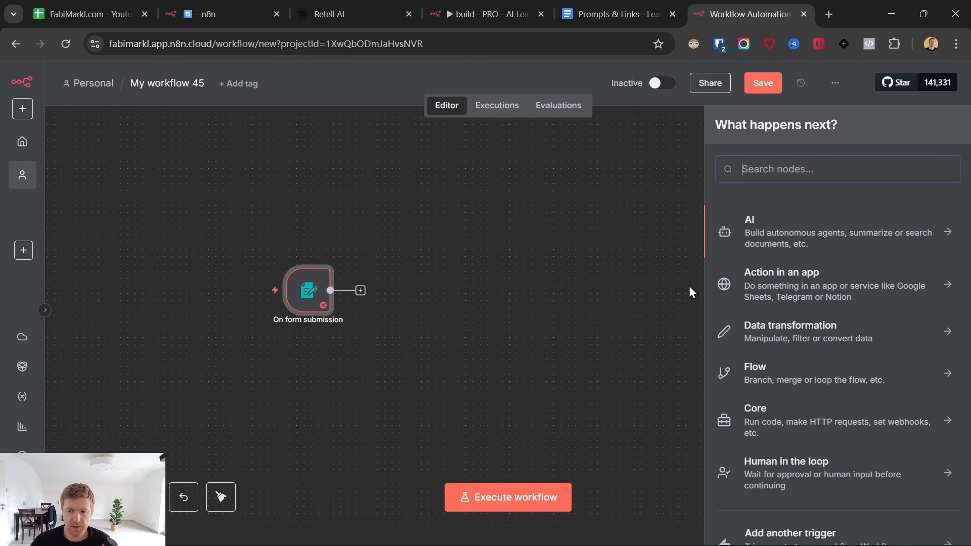
pyautogui.click(404, 260)
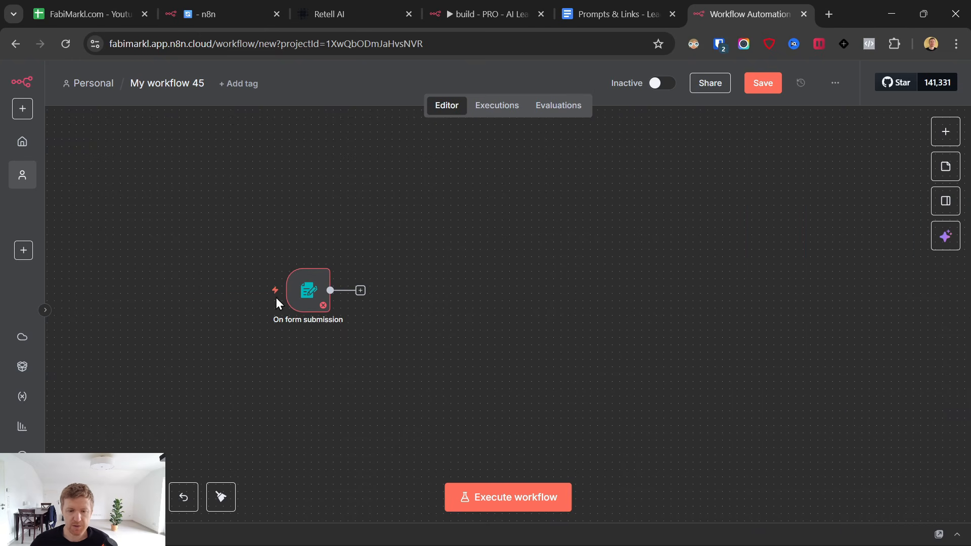
pyautogui.moveTo(308, 291); pyautogui.dragTo(322, 290)
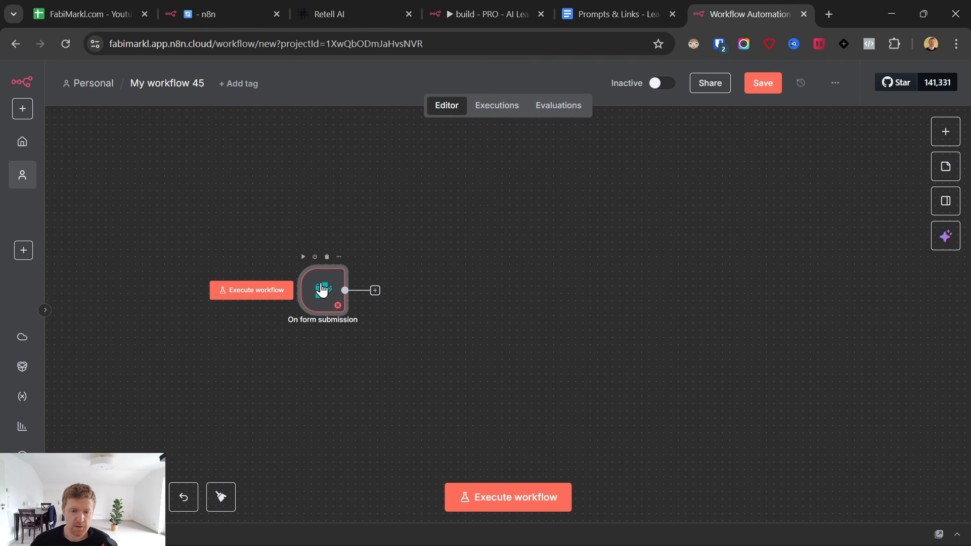
pyautogui.doubleClick(322, 289)
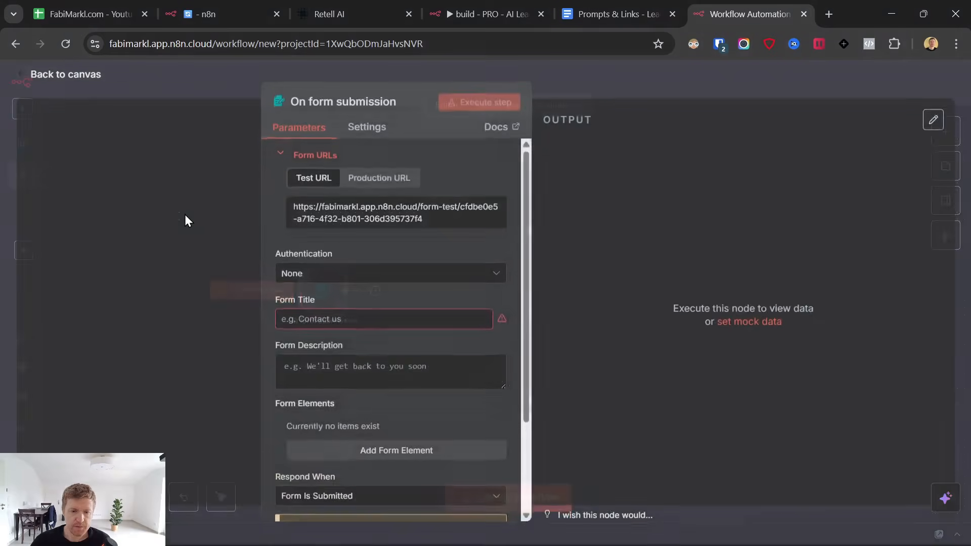
pyautogui.click(19, 78)
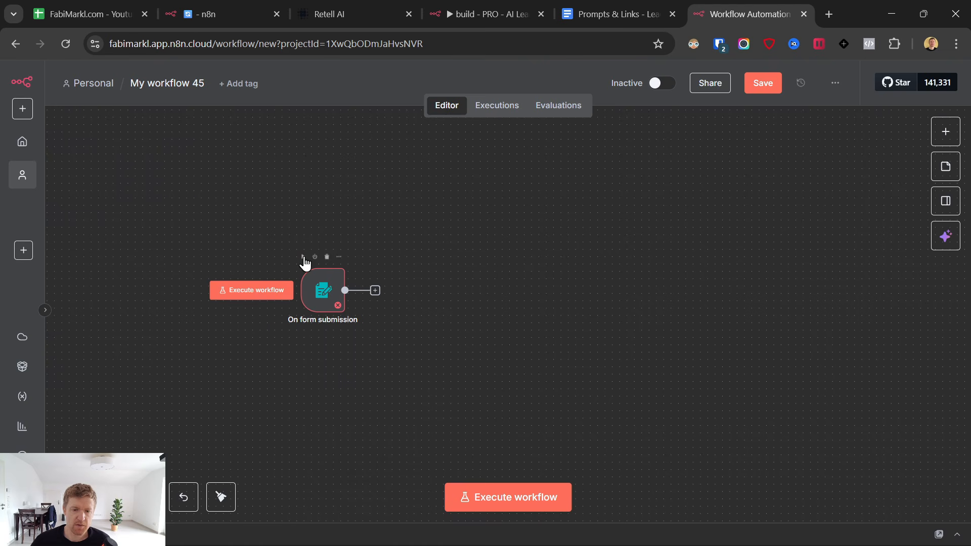
pyautogui.click(323, 289)
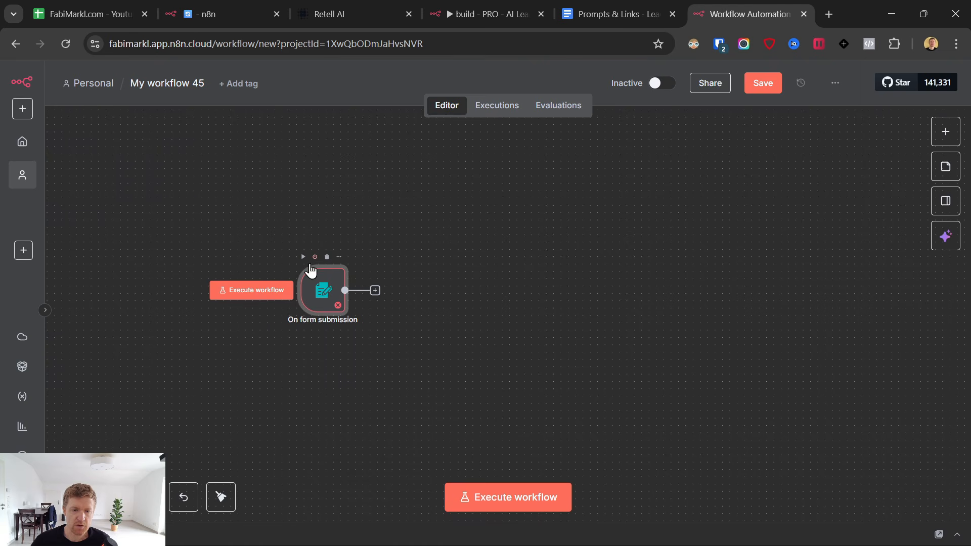
pyautogui.doubleClick(323, 289)
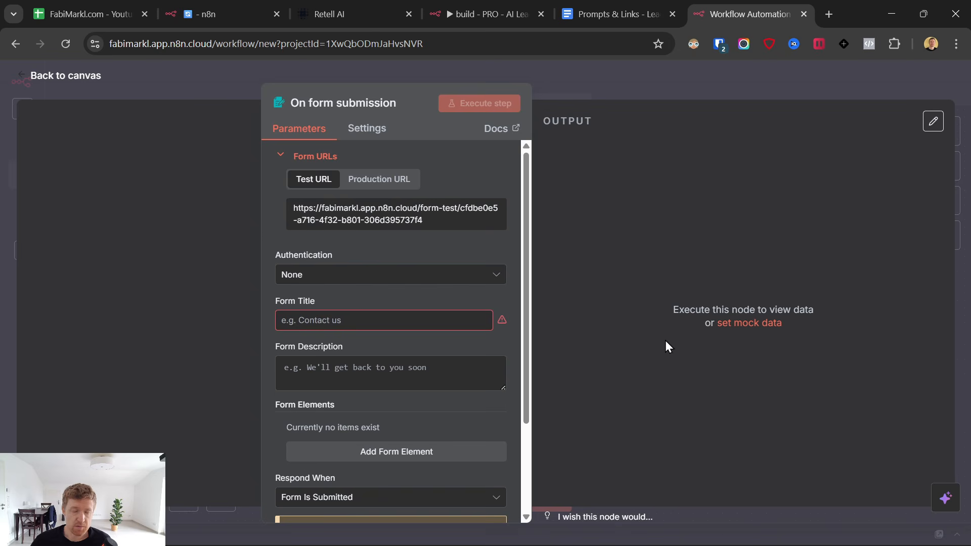
# Enter 'Contact us' as the form title.
pyautogui.click(334, 320)
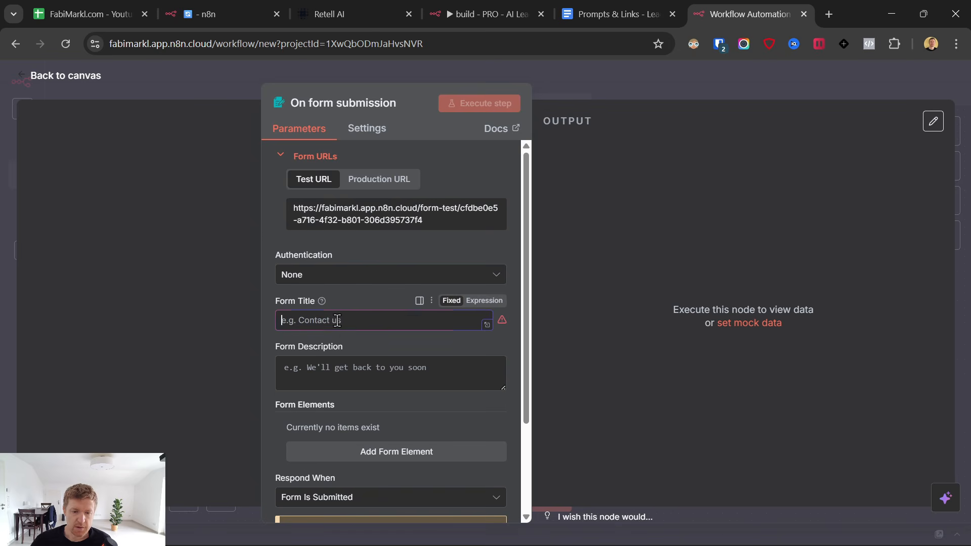
pyautogui.write('Contact us')
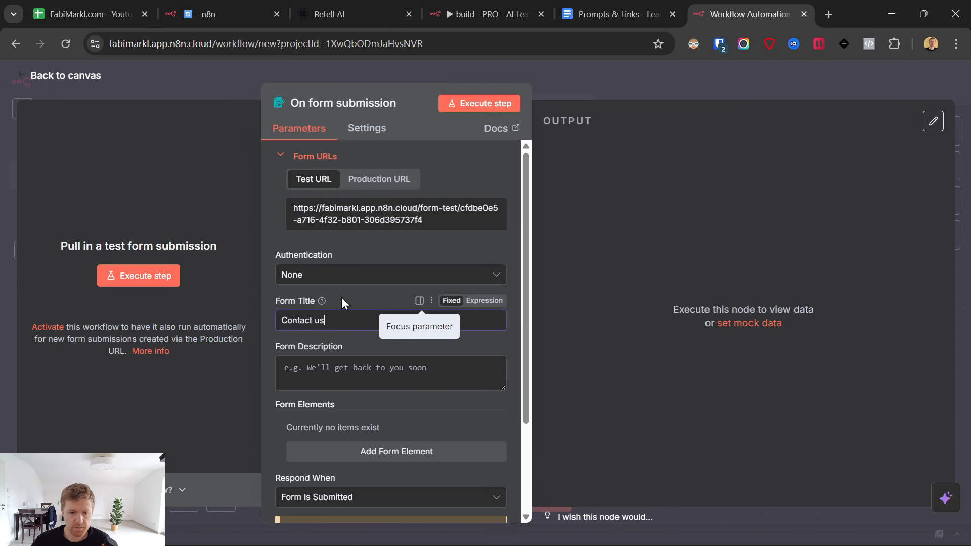
pyautogui.scroll(-3, 341, 297)
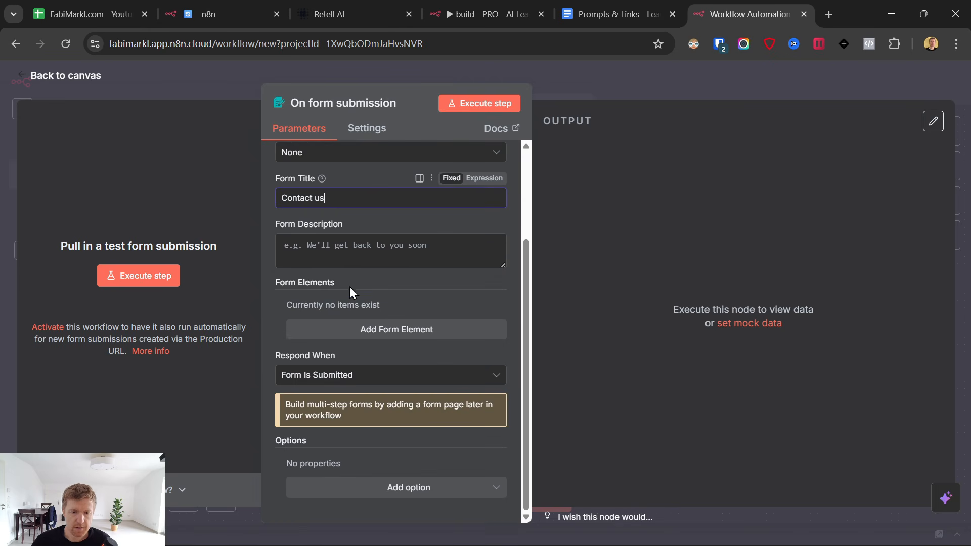
# Add a required name question as the form's first field.
pyautogui.click(394, 329)
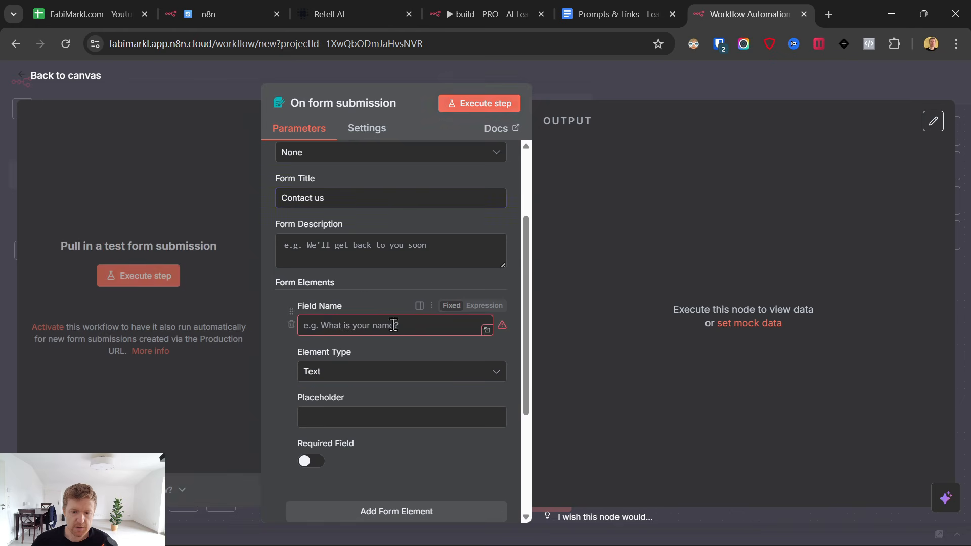
pyautogui.scroll(-3, 360, 277)
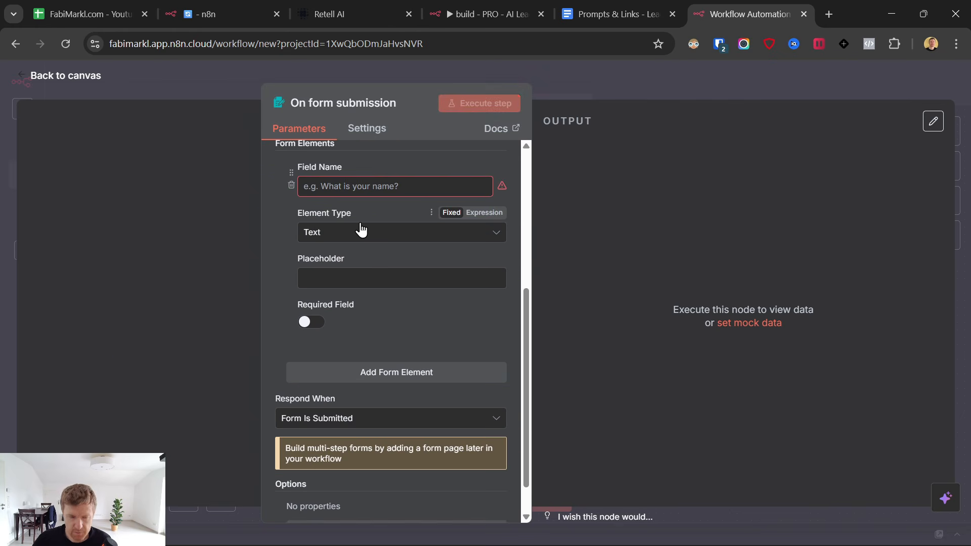
pyautogui.click(359, 190)
pyautogui.write('What is your name?')
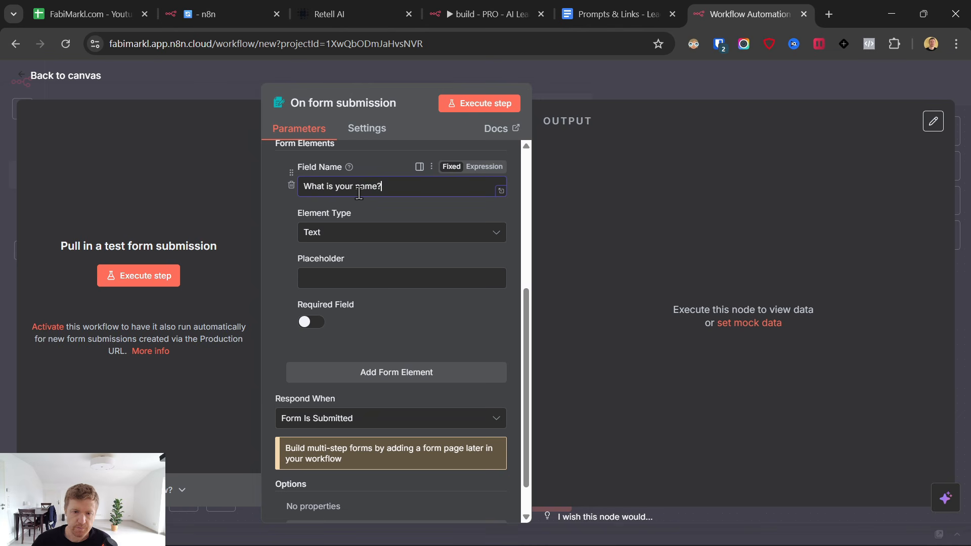
pyautogui.click(311, 322)
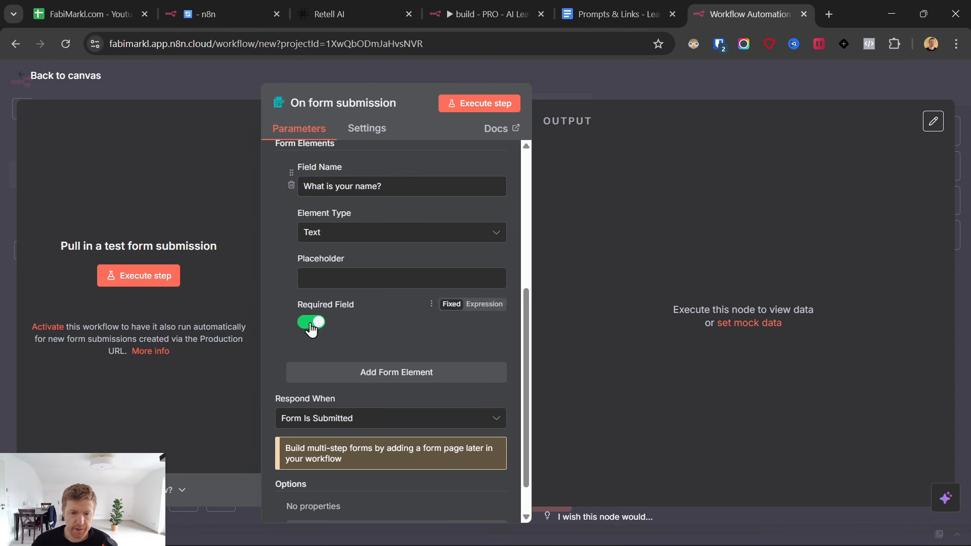
# Add a required email question.
pyautogui.click(367, 384)
pyautogui.scroll(-3, 410, 332)
pyautogui.click(369, 257)
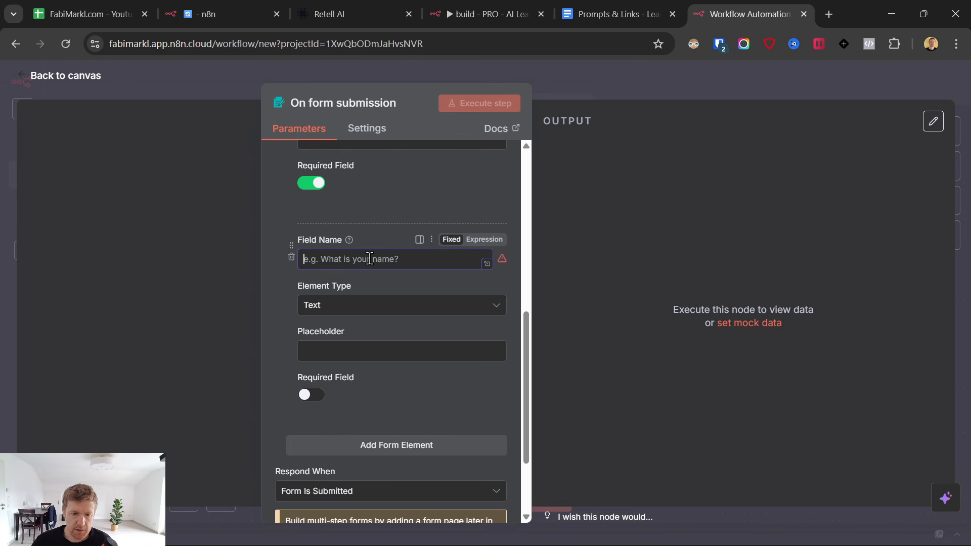
pyautogui.write('Wht is your email?')
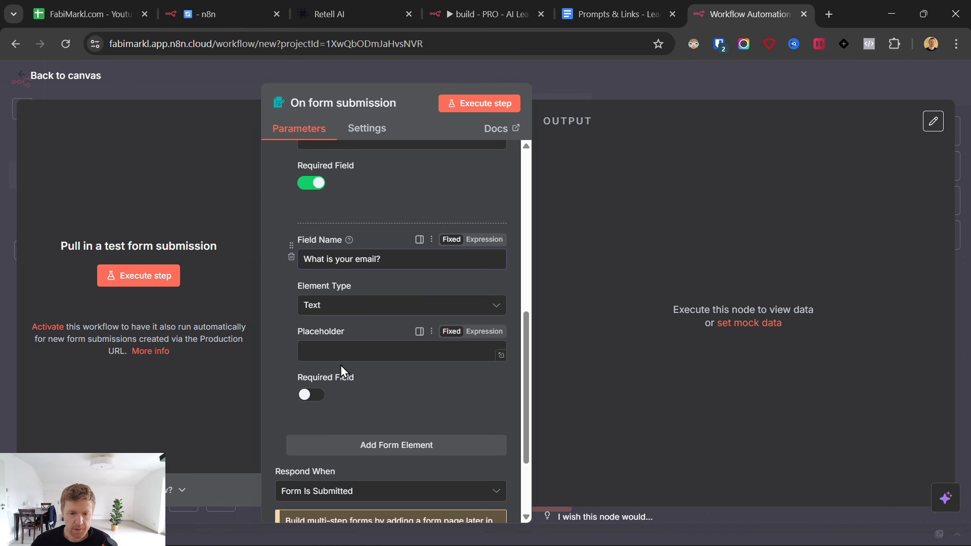
pyautogui.click(311, 394)
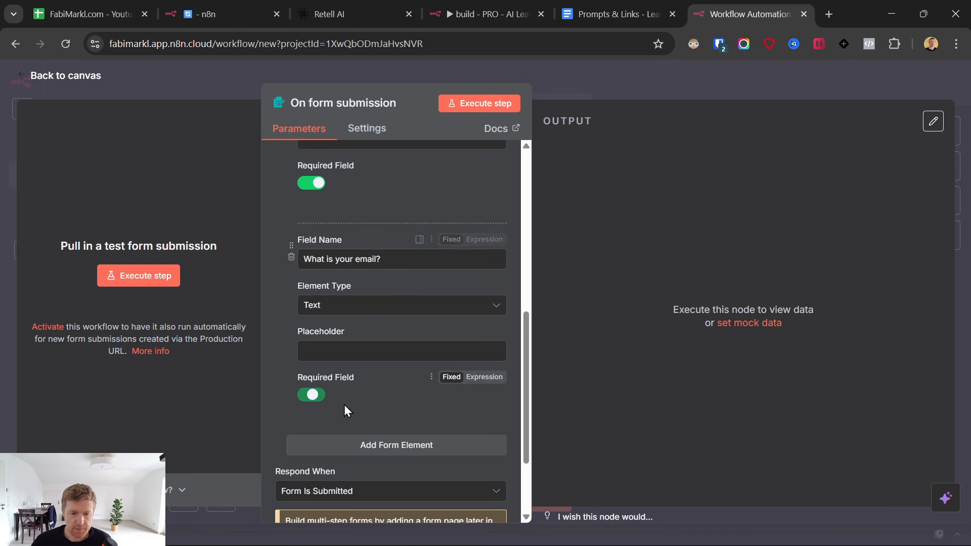
# Add a phone number question asking for the country code with the '+' in front.
pyautogui.click(364, 444)
pyautogui.scroll(-2, 408, 387)
pyautogui.scroll(-2, 409, 387)
pyautogui.click(317, 267)
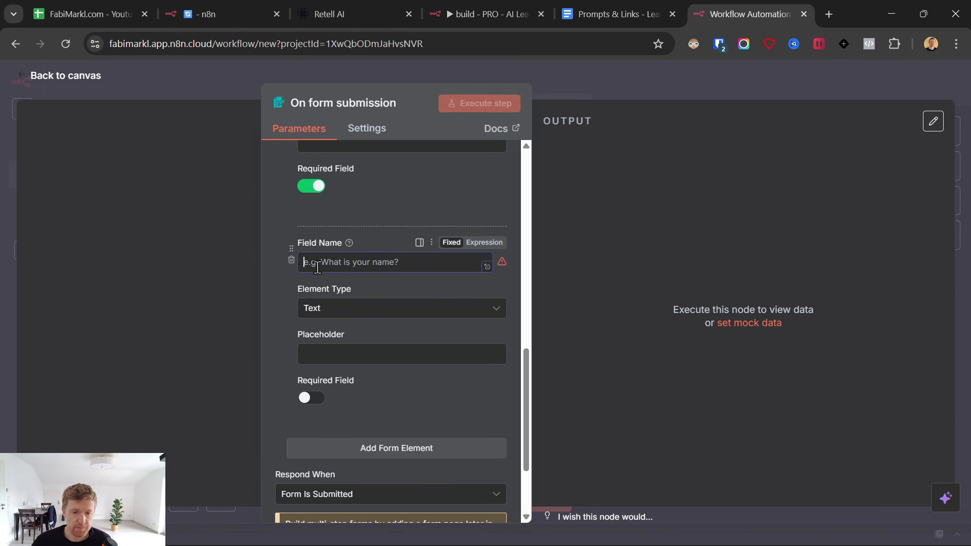
pyautogui.write('What is your phone number? (include')
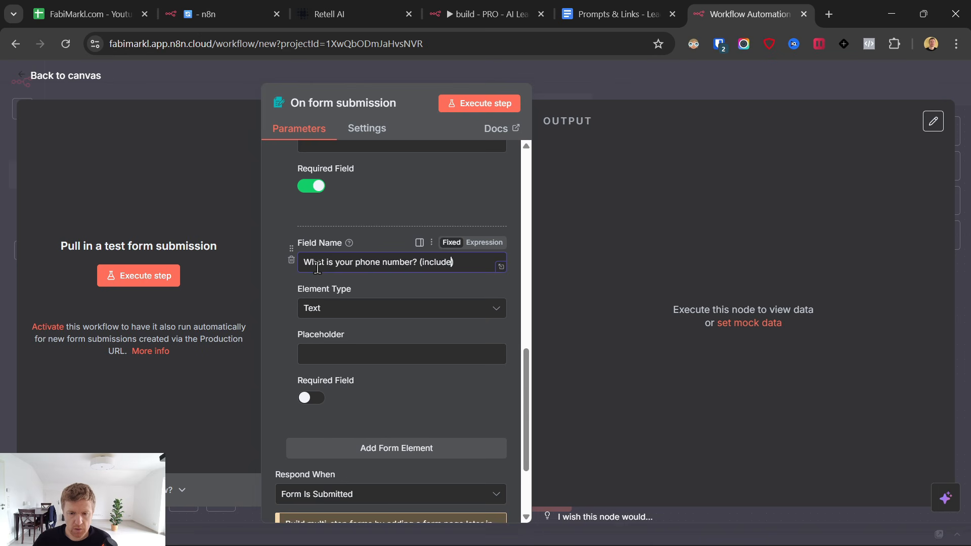
pyautogui.write('ry cod')
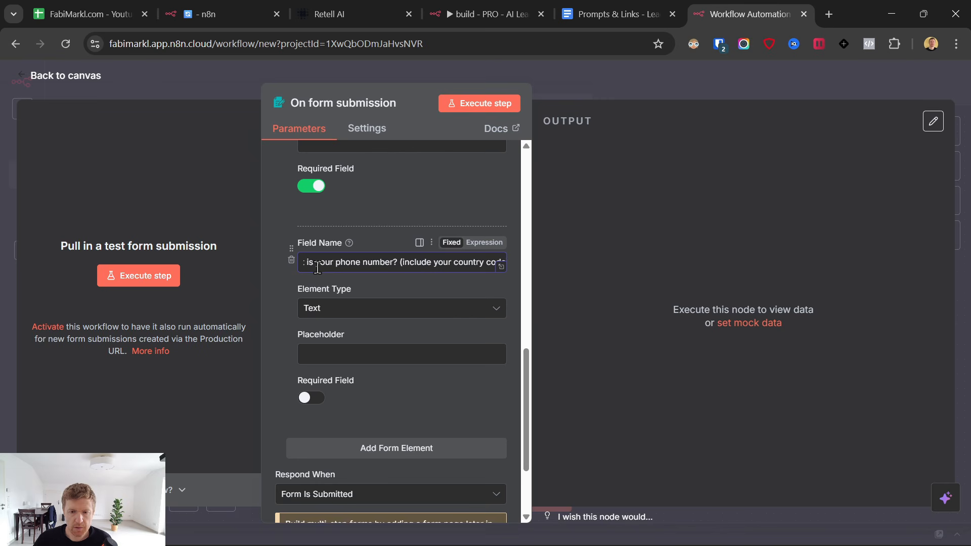
pyautogui.write('e with th')
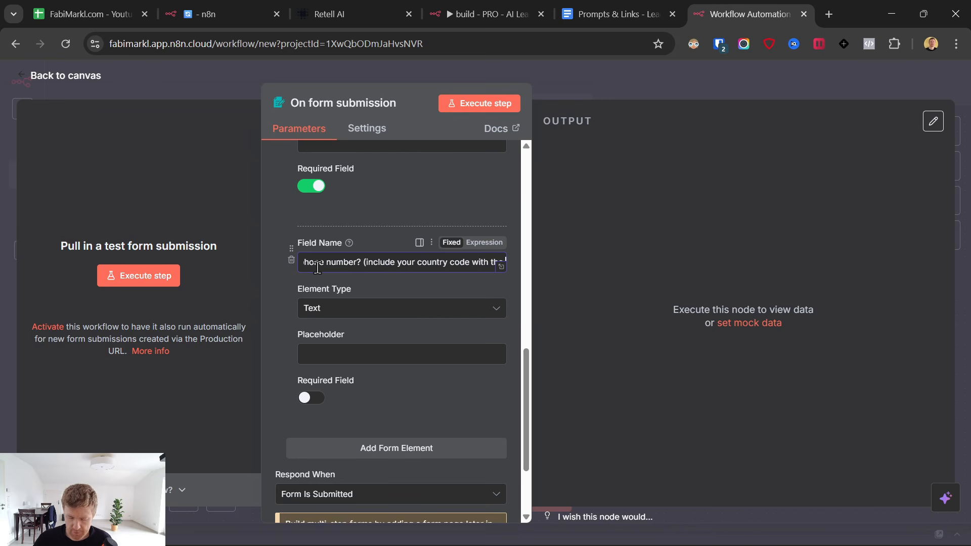
pyautogui.write('e "+" in f')
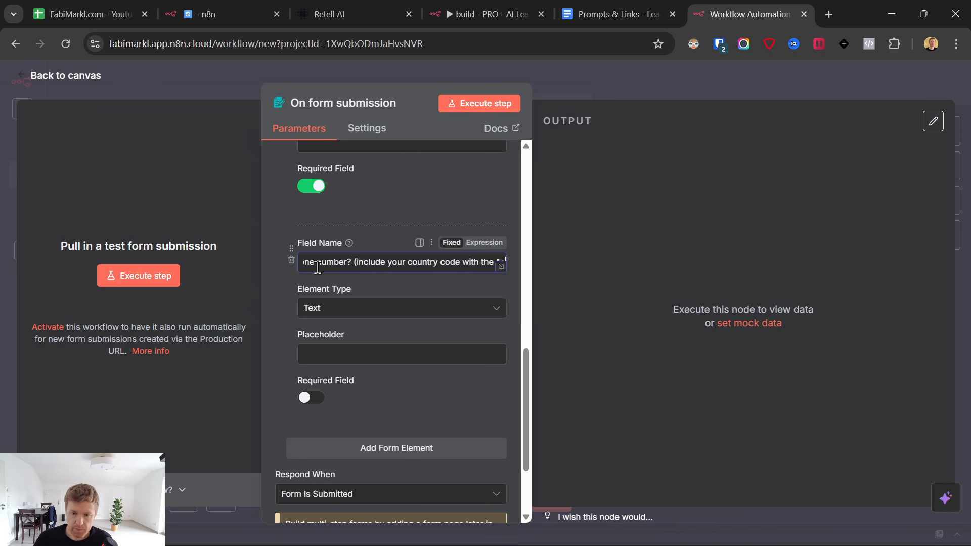
pyautogui.write('ront)')
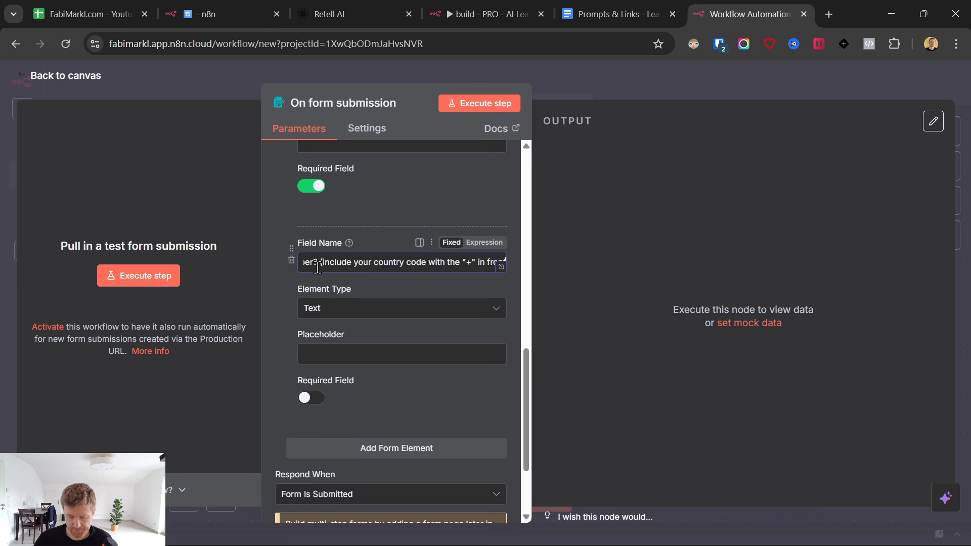
pyautogui.click(381, 212)
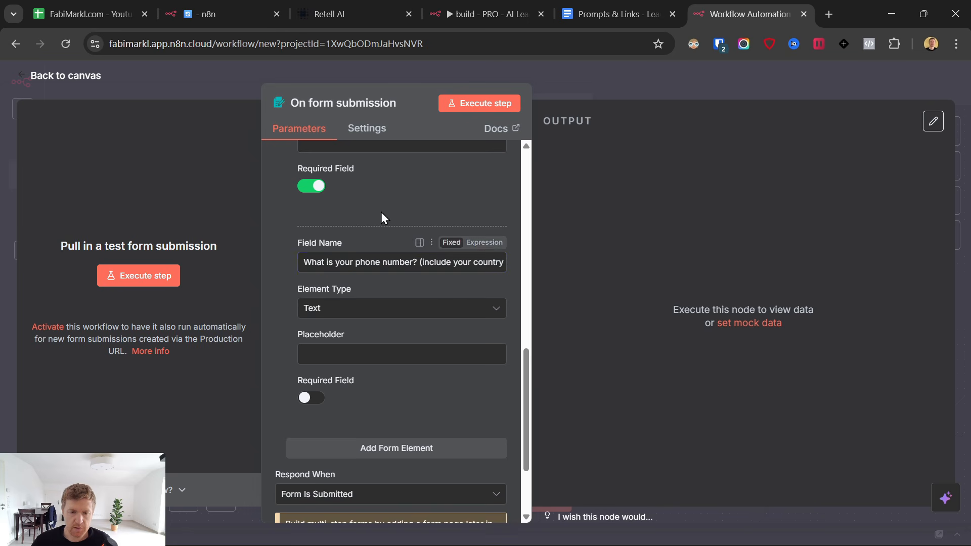
pyautogui.scroll(-3, 379, 329)
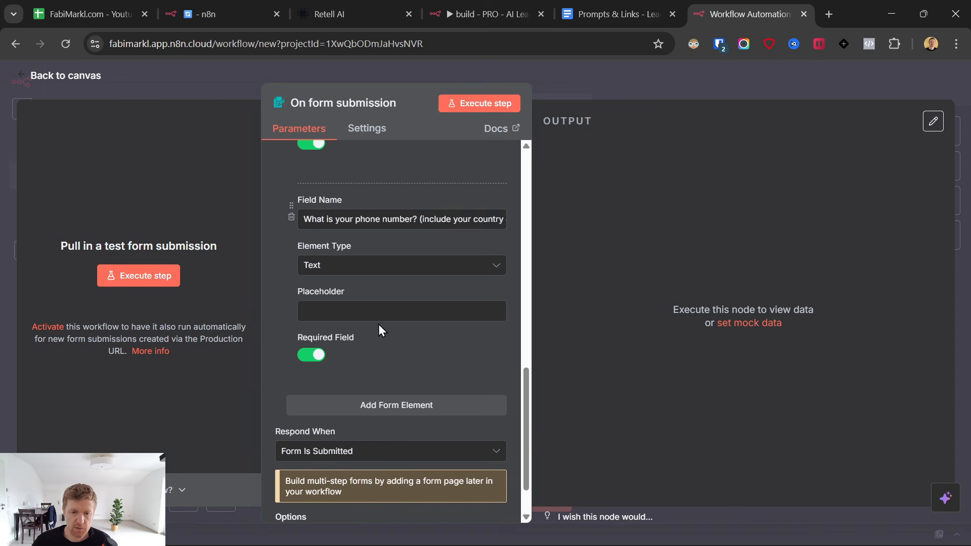
# Add a required 'What is your reason for contacting us?' question.
pyautogui.click(386, 332)
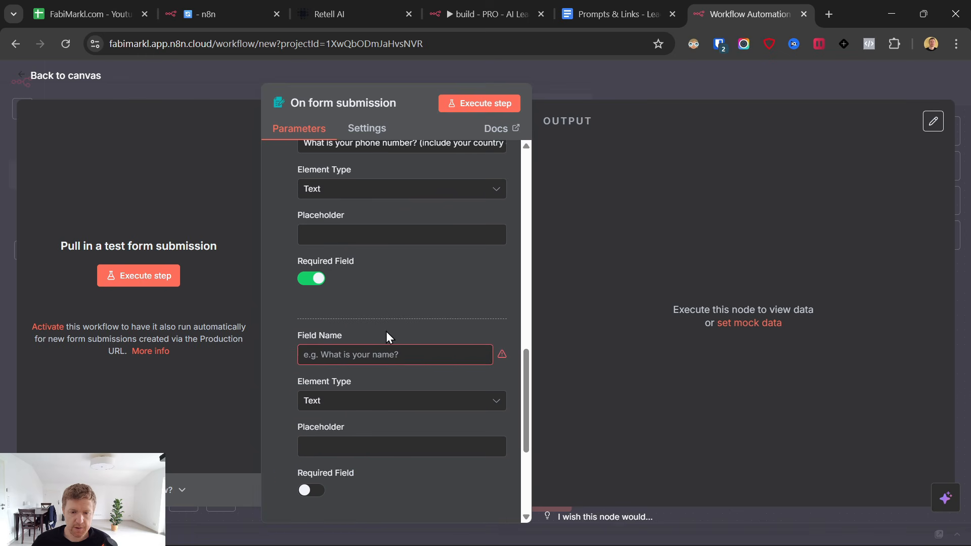
pyautogui.click(340, 356)
pyautogui.write('Waht')
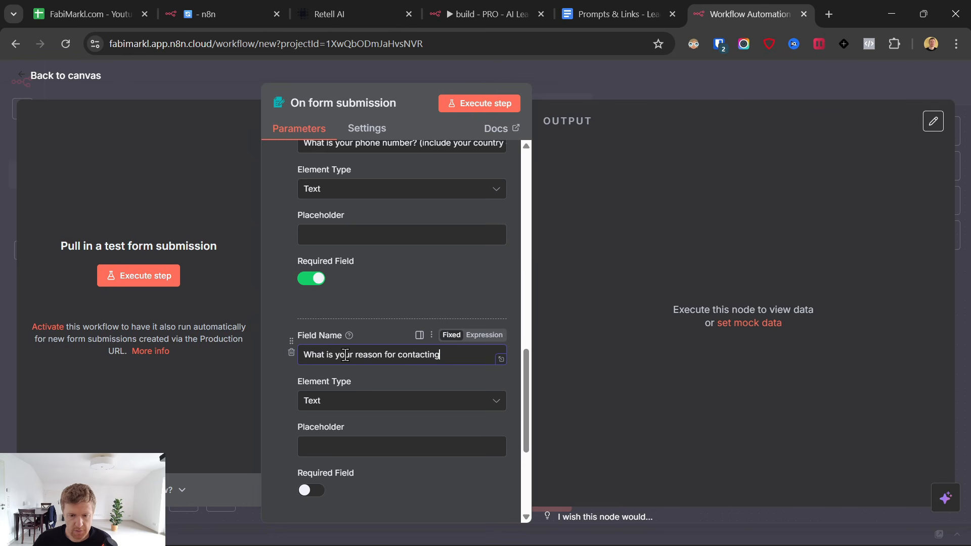
pyautogui.click(306, 491)
pyautogui.scroll(-4, 367, 398)
pyautogui.scroll(10, 380, 356)
pyautogui.scroll(5, 379, 356)
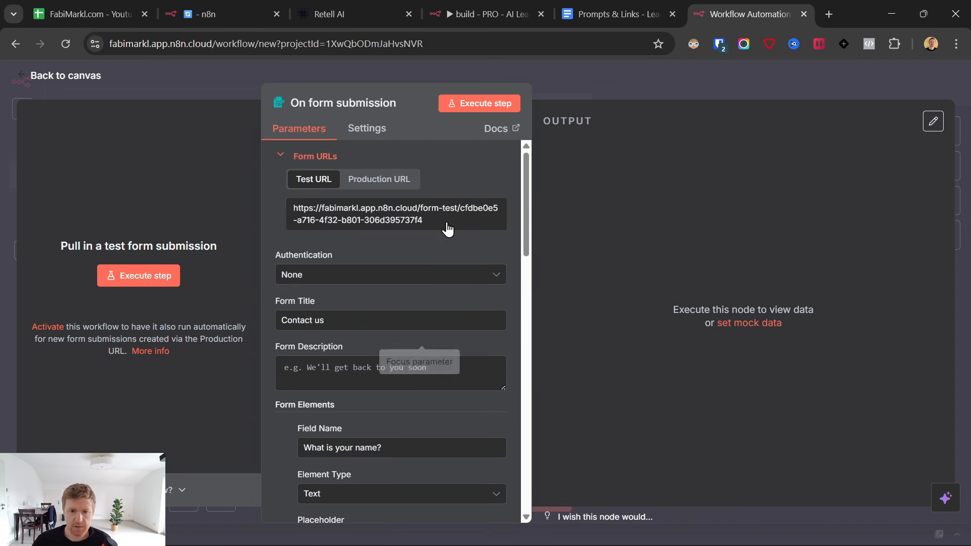
# Run the form trigger to open the test Contact us form.
pyautogui.click(473, 104)
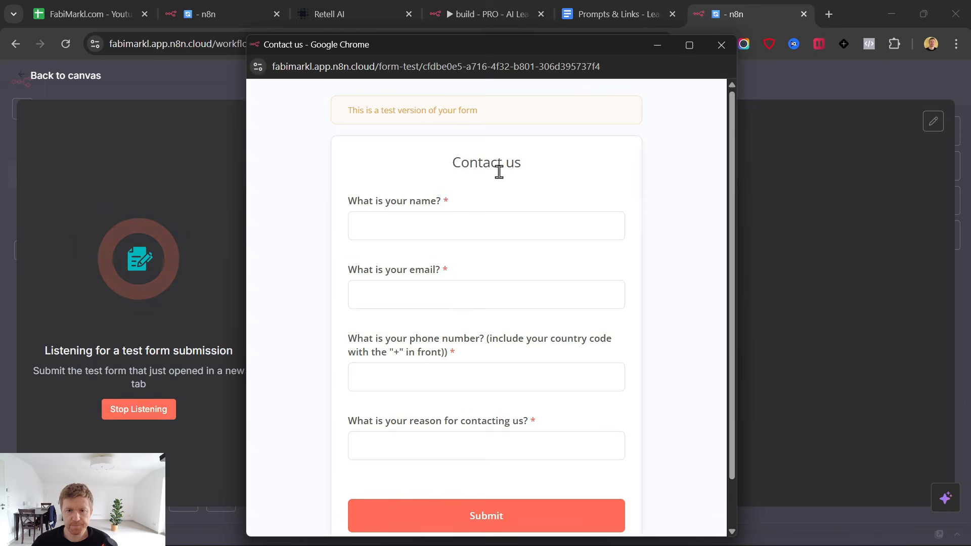
pyautogui.scroll(-2, 416, 258)
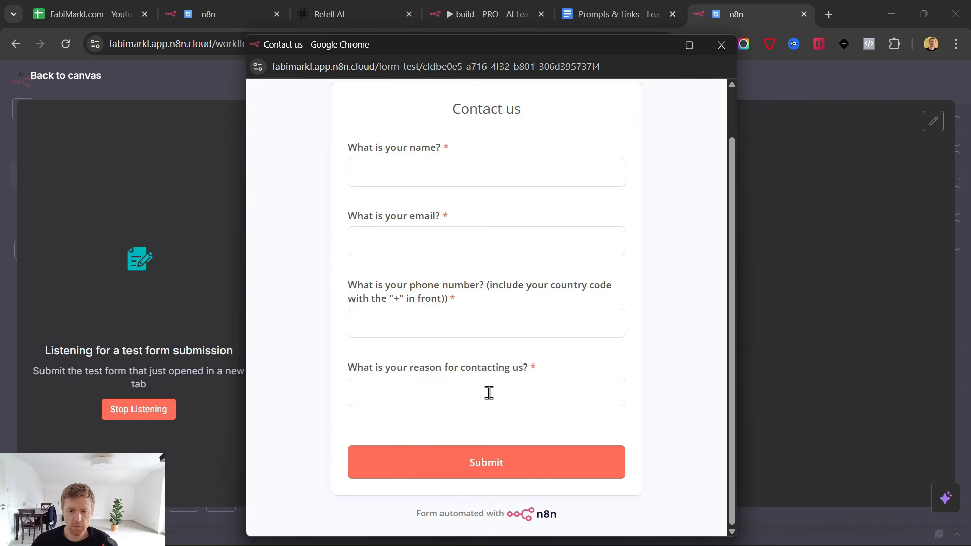
pyautogui.scroll(1, 304, 101)
pyautogui.moveTo(384, 49); pyautogui.dragTo(382, 45)
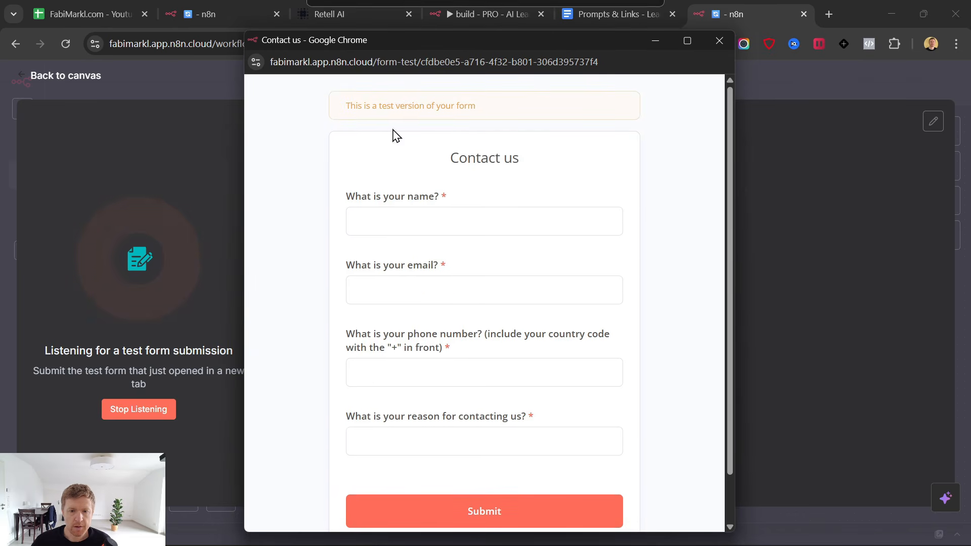
# Fill in a test name and email address, correcting the email typo.
pyautogui.click(412, 220)
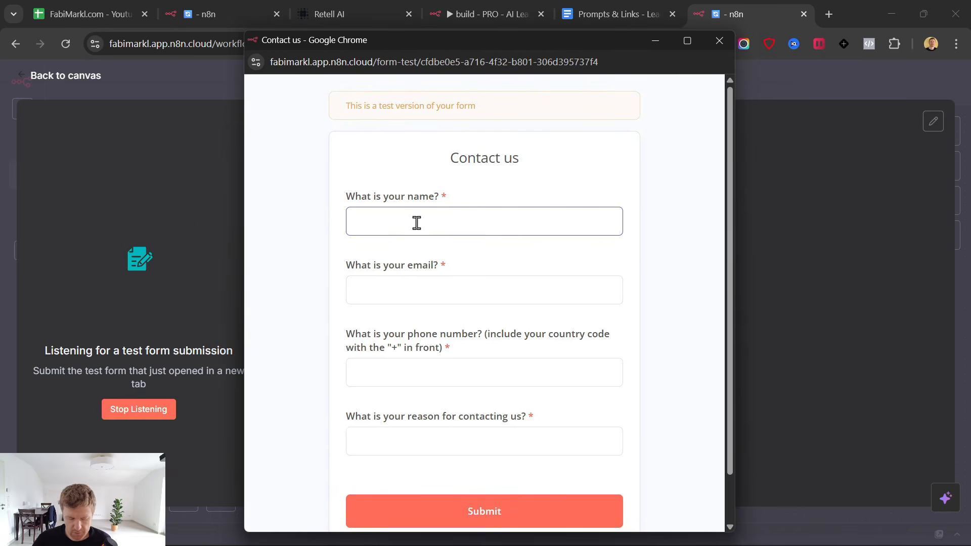
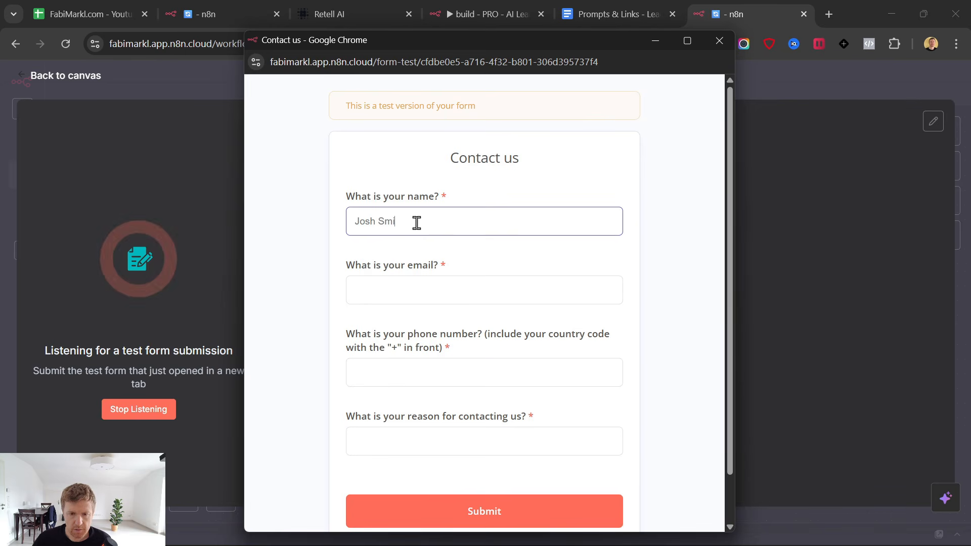
pyautogui.click(397, 291)
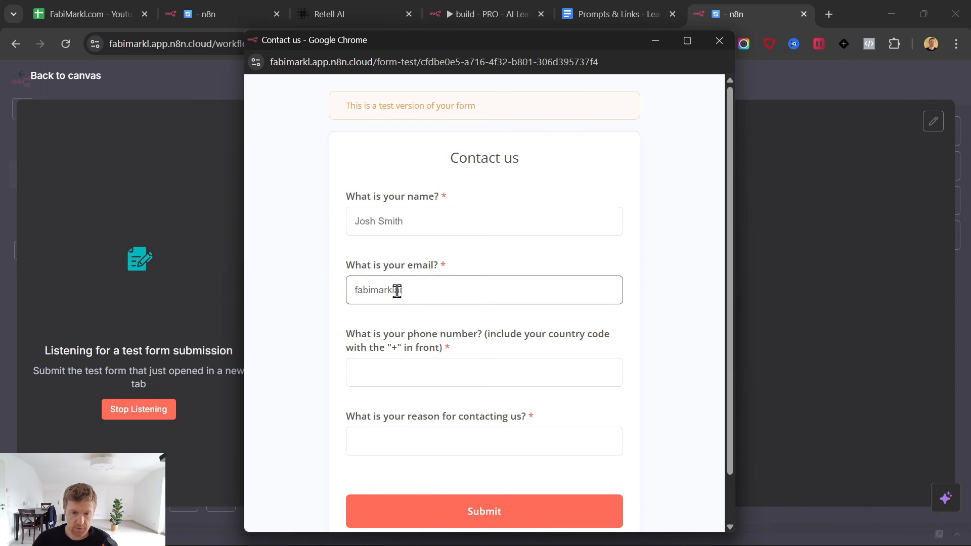
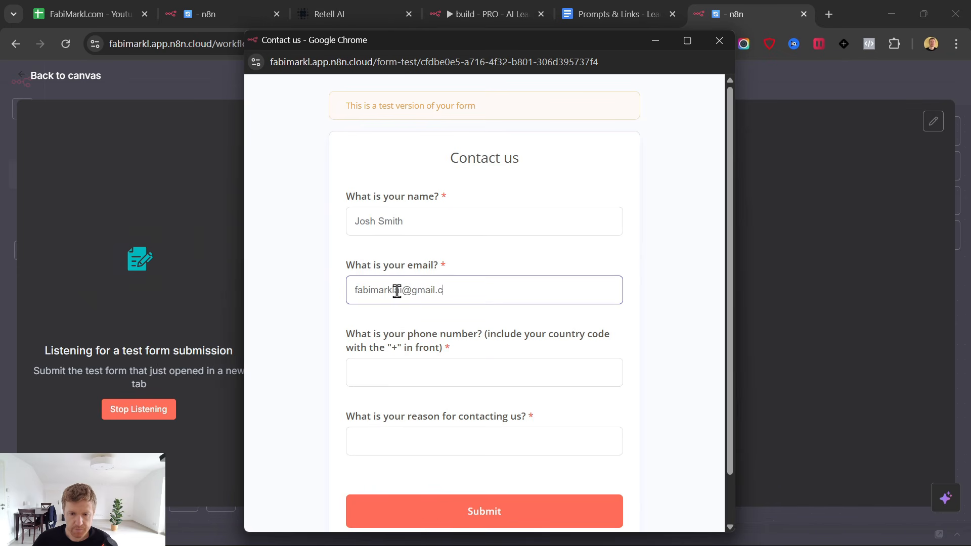
# Enter the phone number including its '+' country code.
pyautogui.click(424, 374)
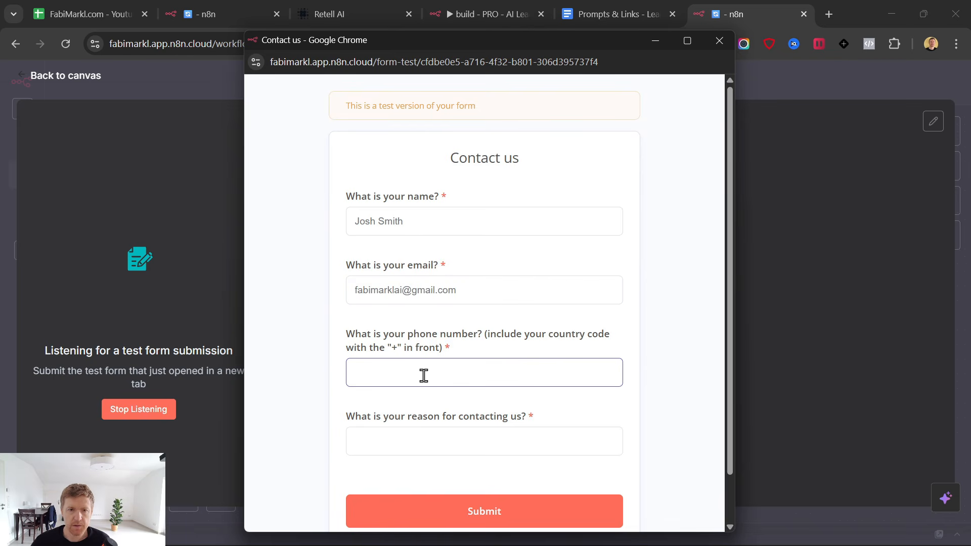
pyautogui.write('+')
pyautogui.moveTo(410, 373); pyautogui.dragTo(281, 380)
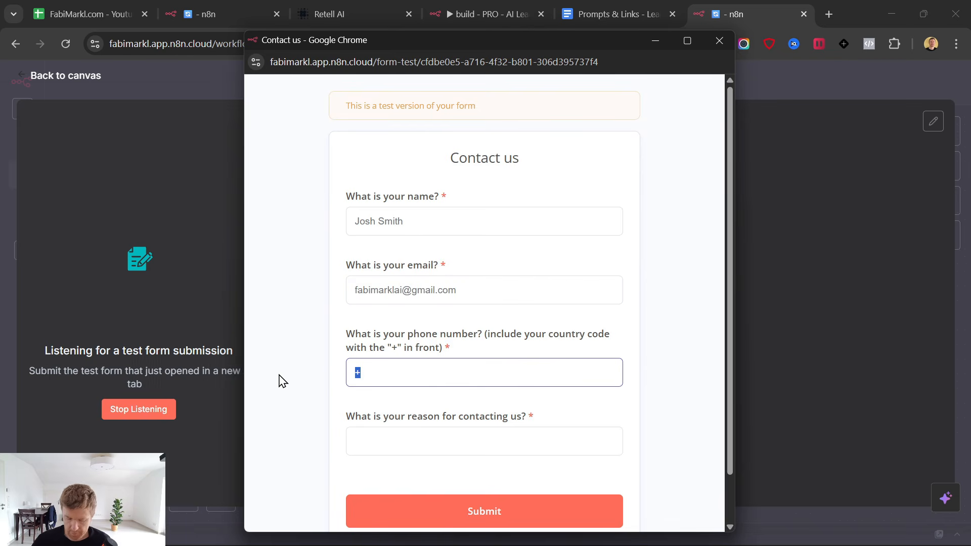
pyautogui.hotkey('ctrl', 'v')
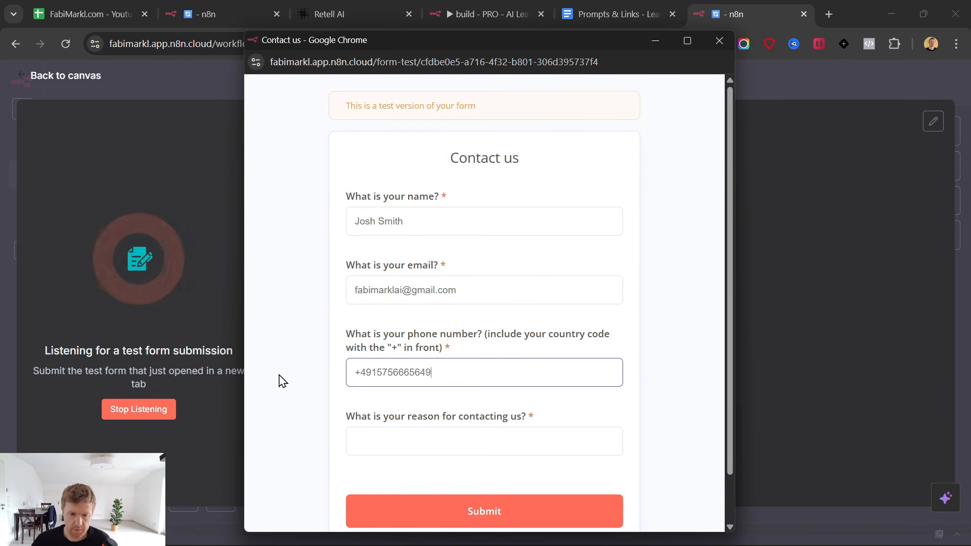
pyautogui.doubleClick(407, 371)
pyautogui.click(476, 355)
pyautogui.click(456, 376)
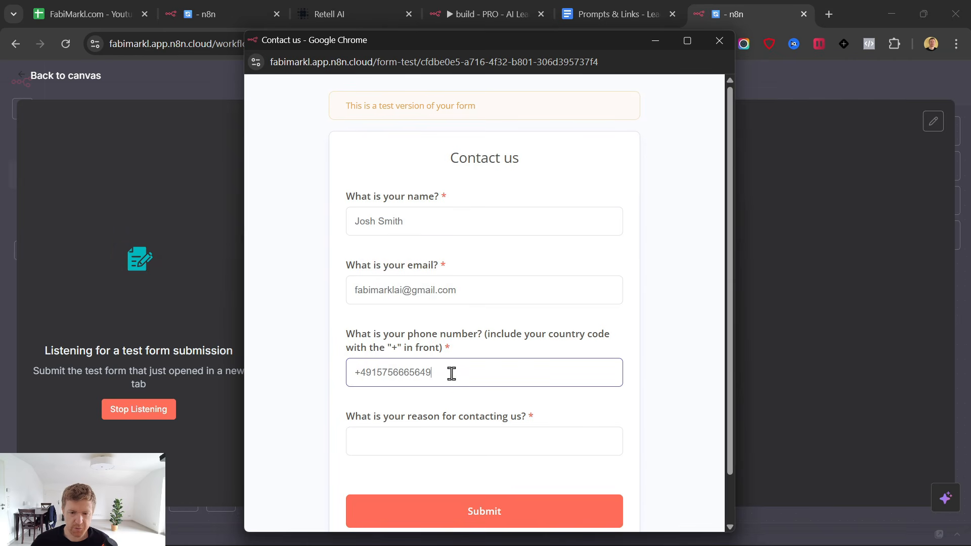
# Answer 'I want to rennovate my kitchen' as the reason and submit the form.
pyautogui.click(440, 441)
pyautogui.scroll(-2, 464, 396)
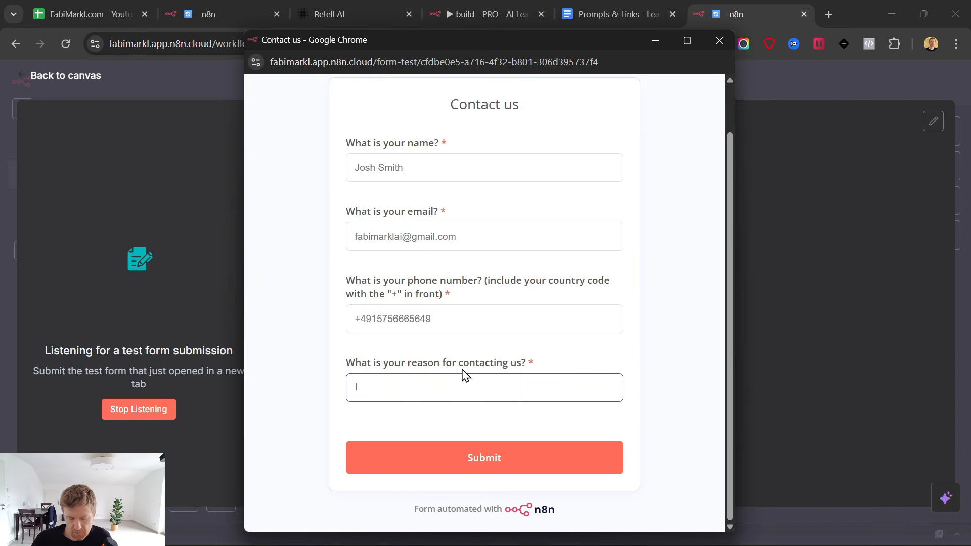
pyautogui.write('want to reno')
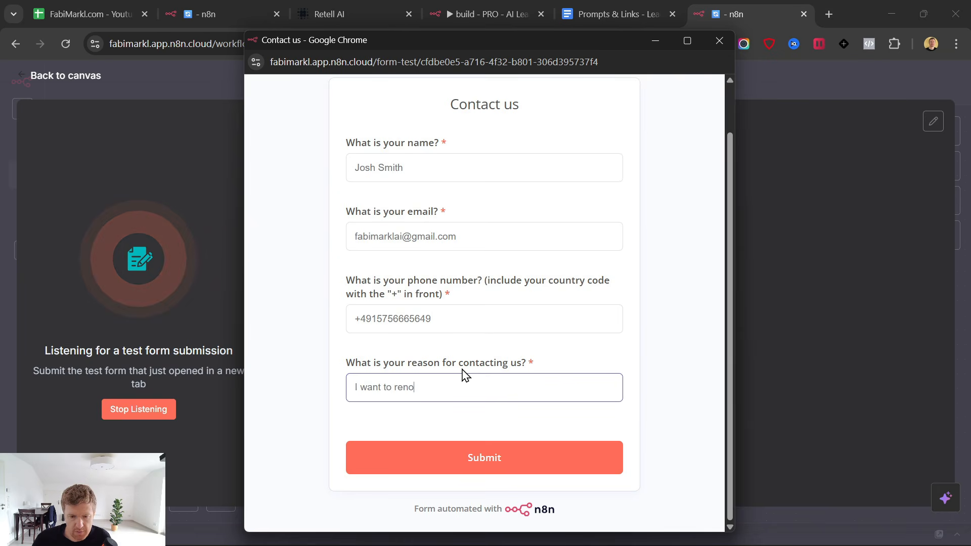
pyautogui.press('BackSpace')
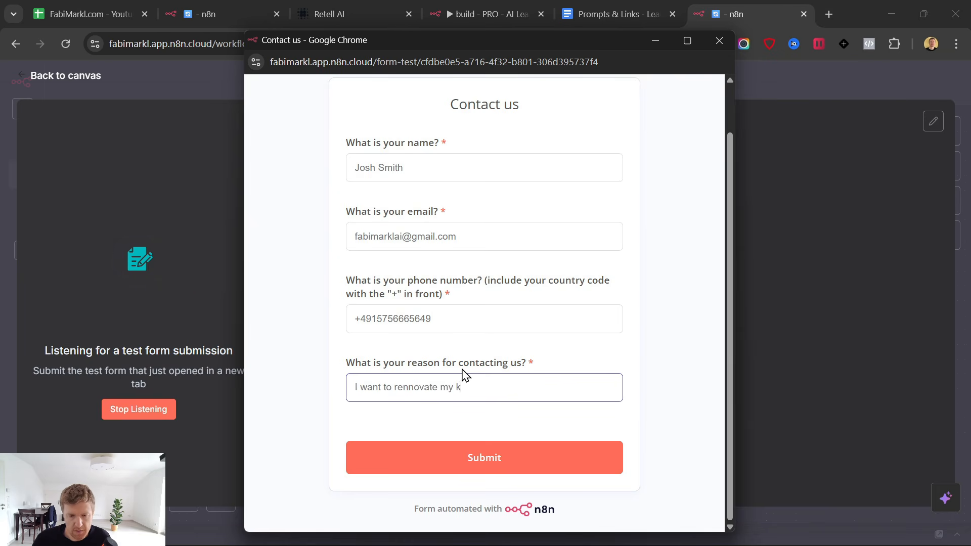
pyautogui.click(482, 457)
# Review the submitted phone number and reason in the form trigger's output.
pyautogui.click(147, 196)
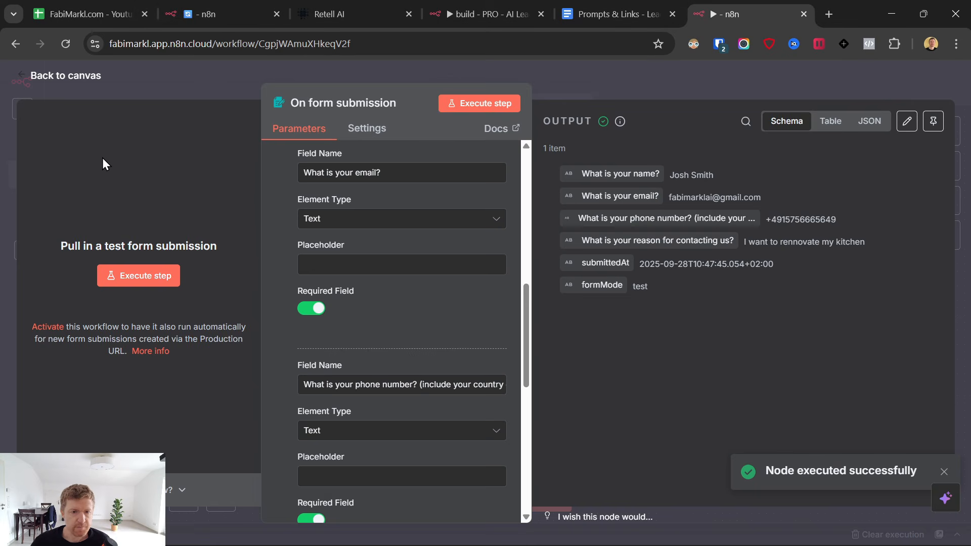
pyautogui.click(22, 81)
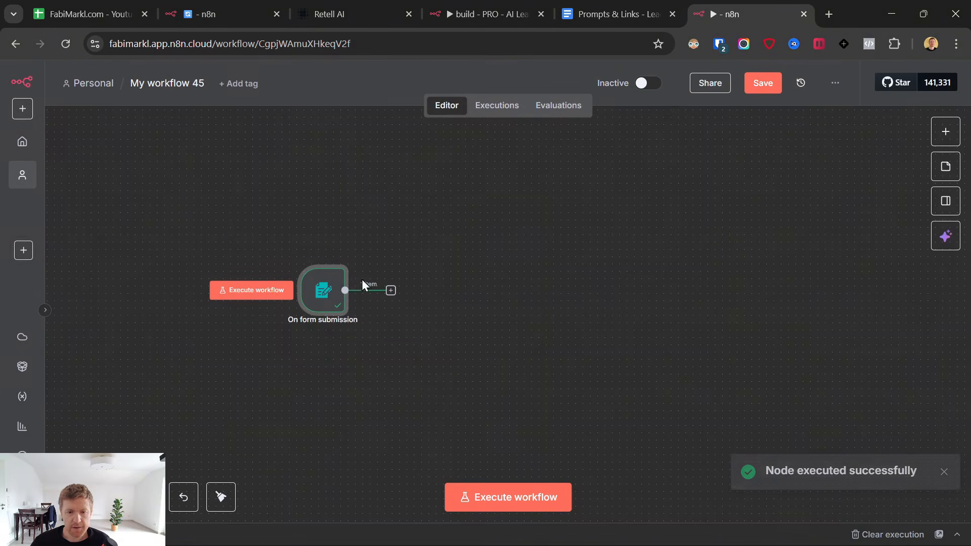
pyautogui.doubleClick(329, 289)
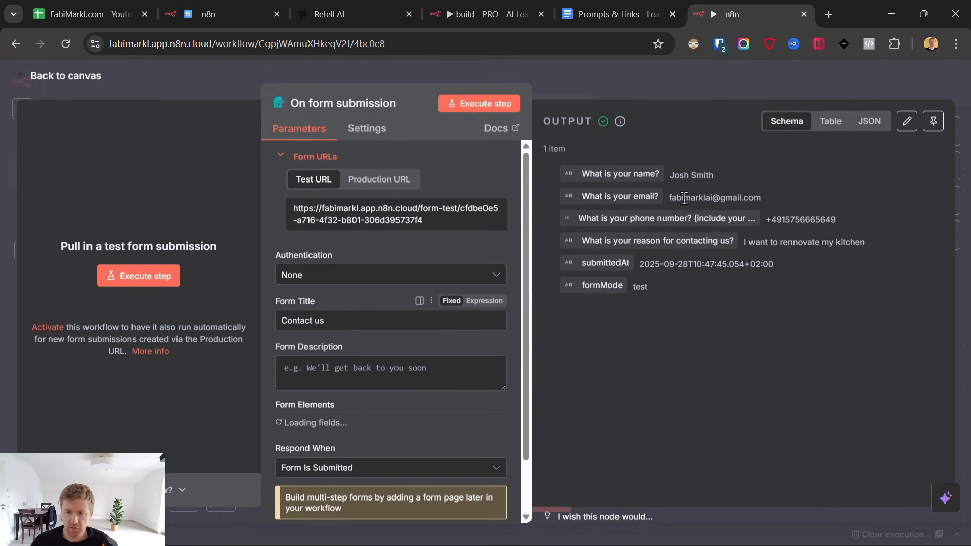
pyautogui.moveTo(668, 175); pyautogui.dragTo(667, 308)
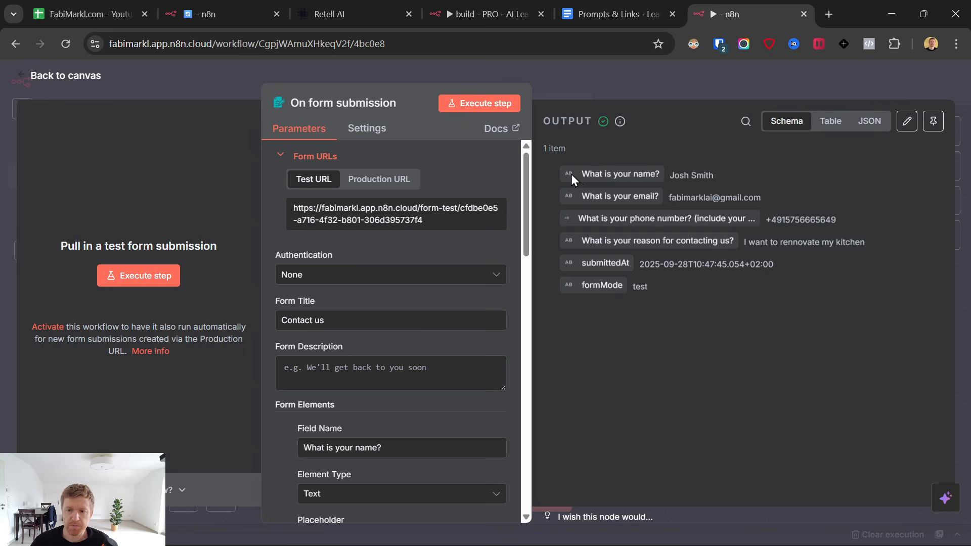
pyautogui.moveTo(572, 174); pyautogui.dragTo(770, 295)
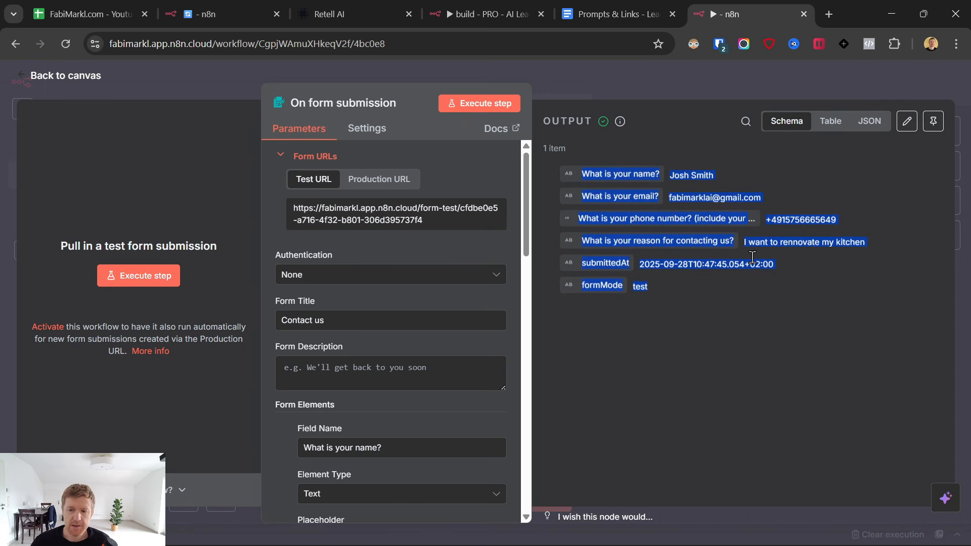
pyautogui.moveTo(836, 220); pyautogui.dragTo(779, 222)
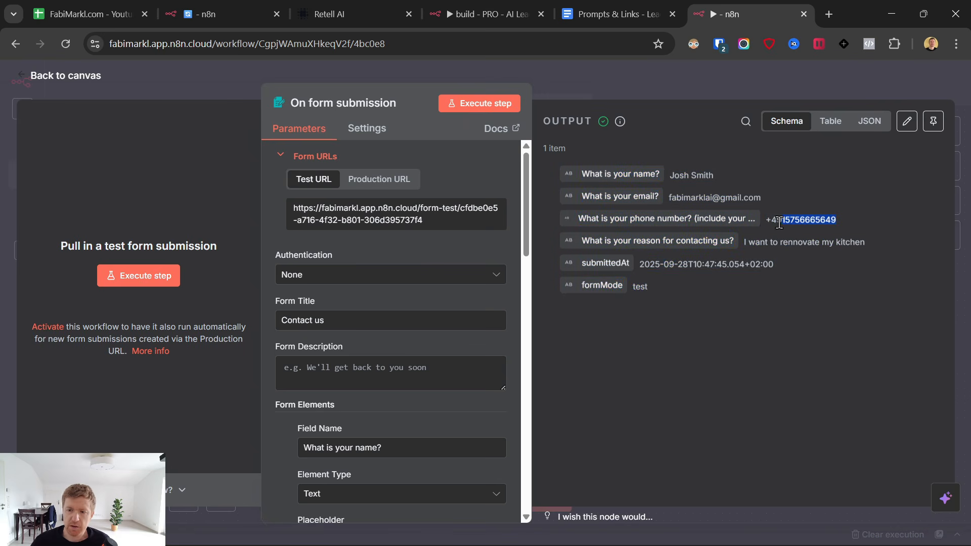
pyautogui.click(718, 178)
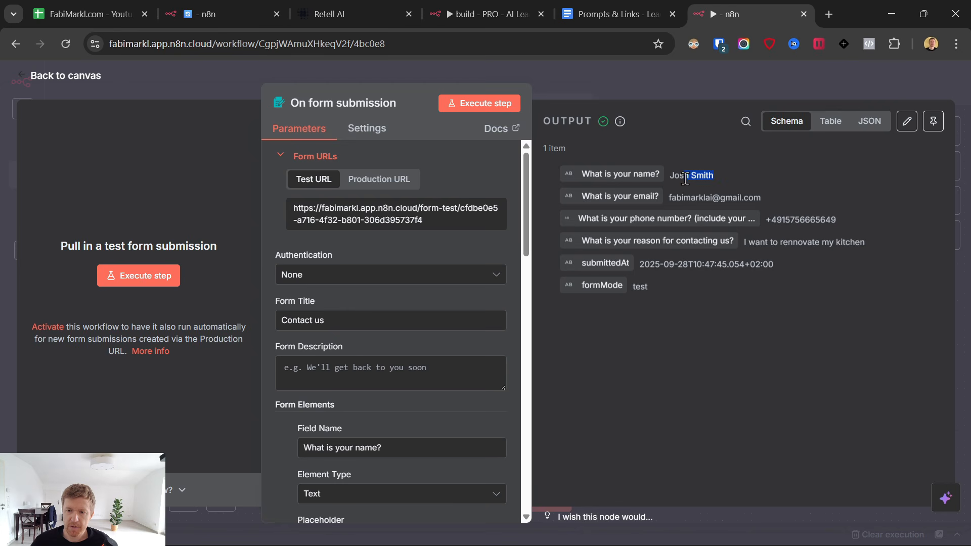
pyautogui.moveTo(743, 242); pyautogui.dragTo(863, 243)
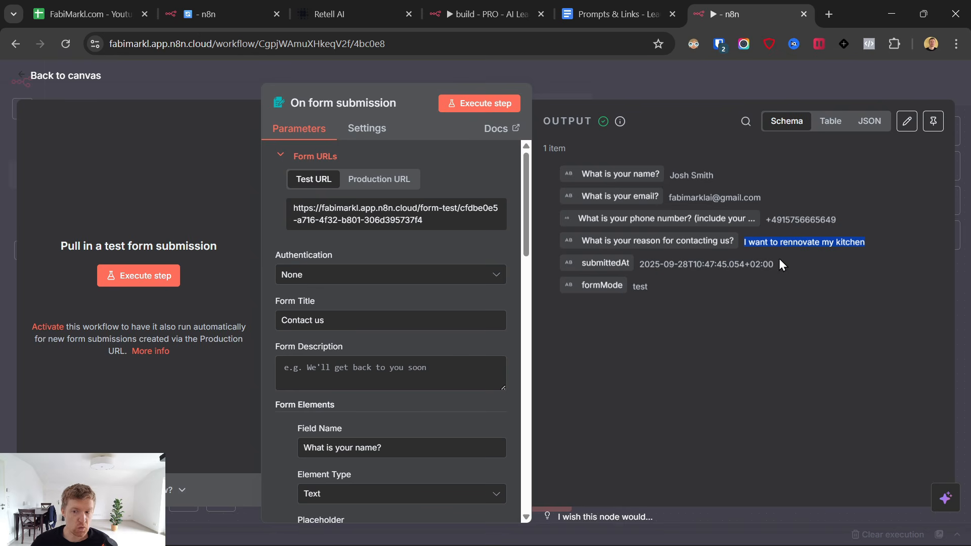
# Save 'My workflow 45' and return to the Prompts & Links document.
pyautogui.click(14, 76)
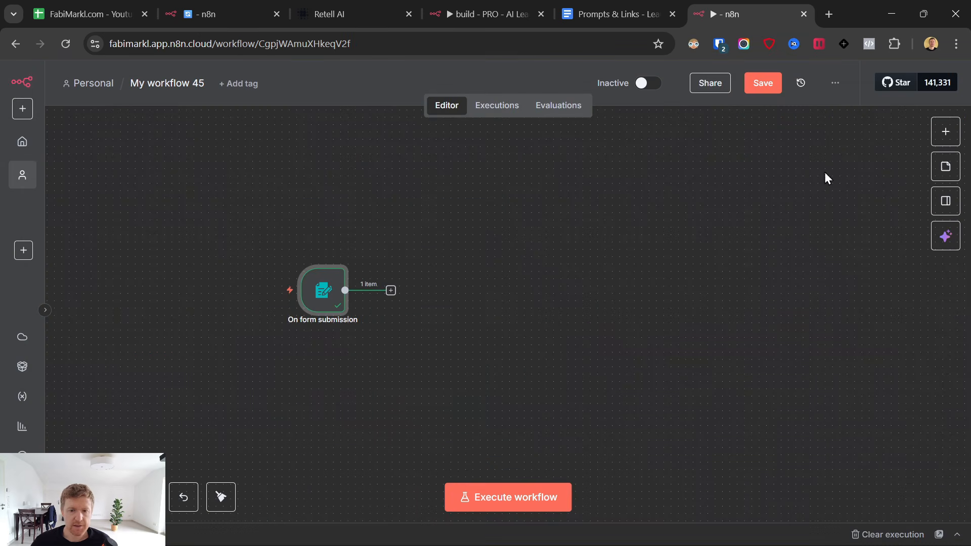
pyautogui.click(764, 83)
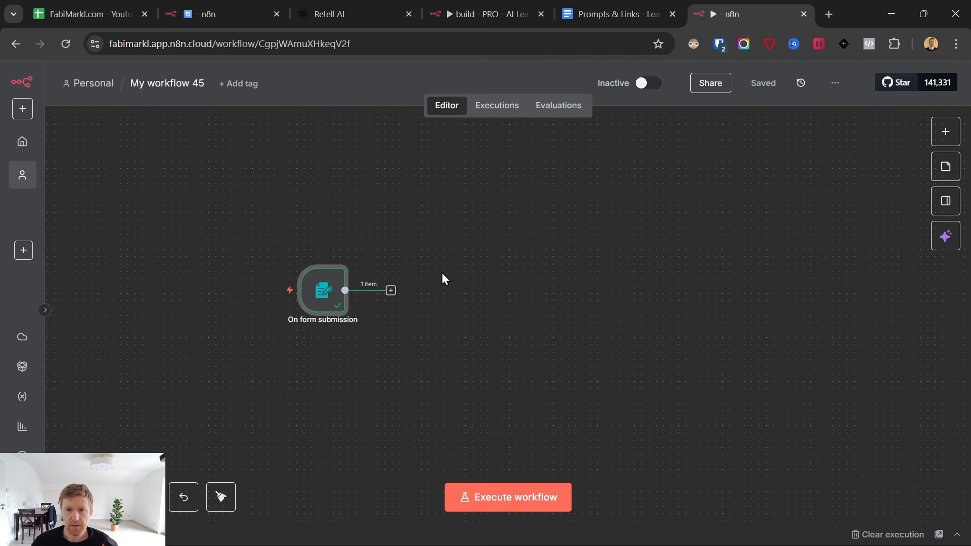
pyautogui.click(608, 13)
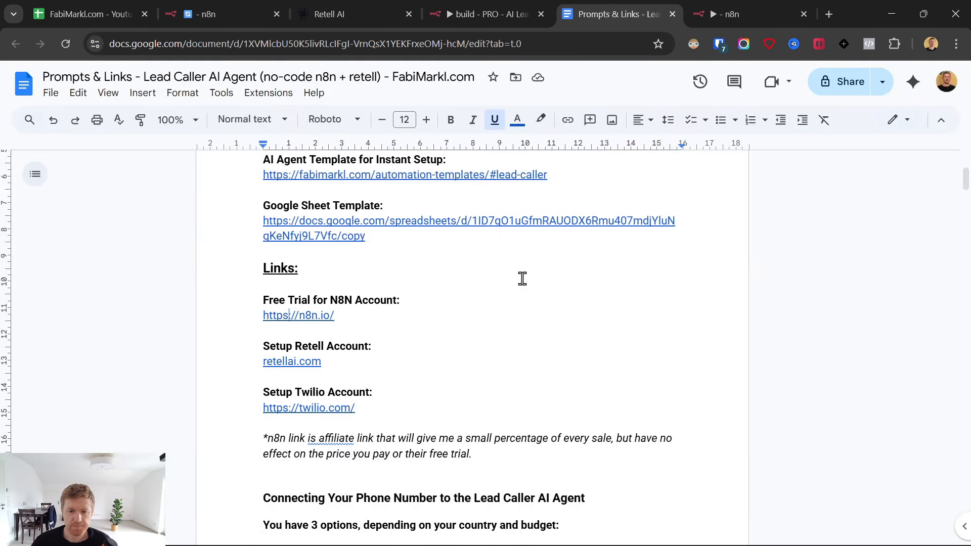
# Open the document's retellai.com link in a new tab and log in to the Retell AI dashboard.
pyautogui.click(293, 366)
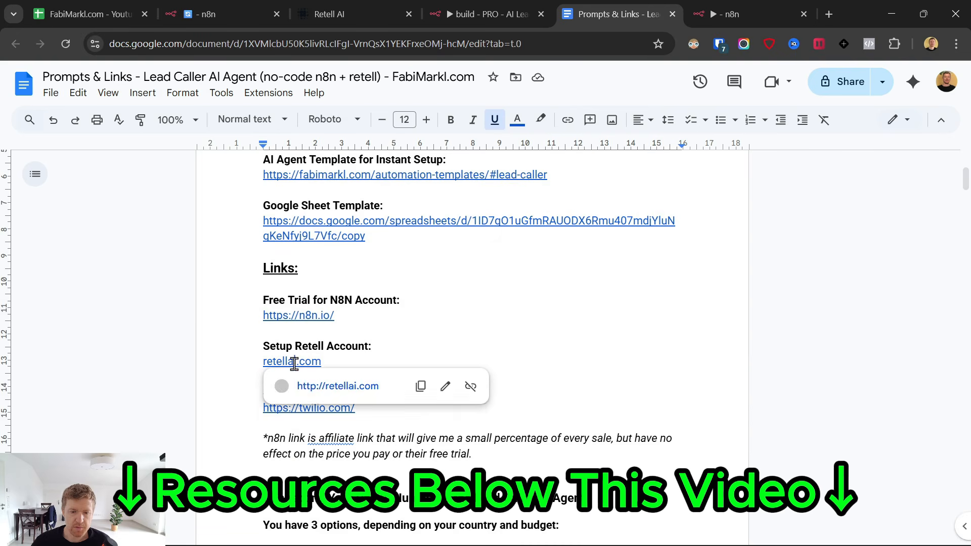
pyautogui.click(322, 386)
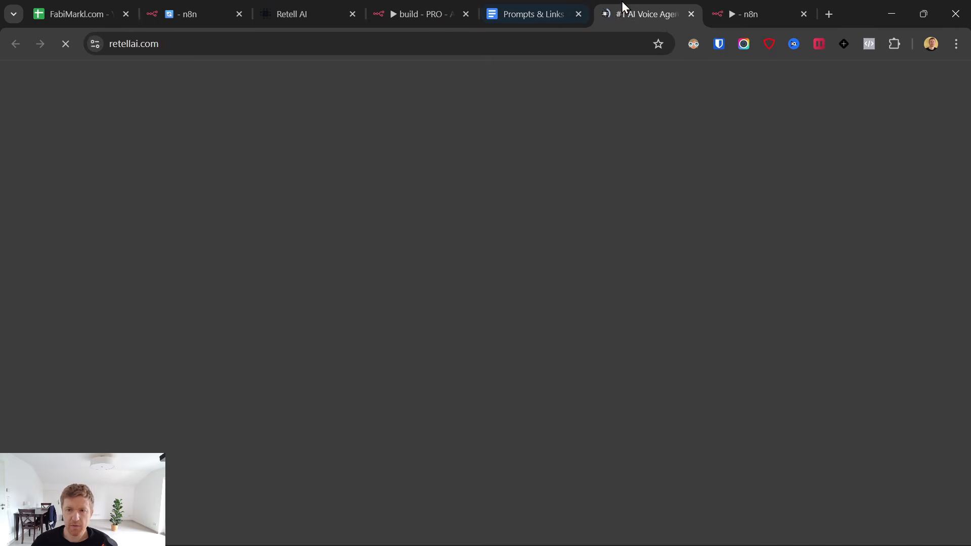
pyautogui.moveTo(622, 2); pyautogui.dragTo(688, 2)
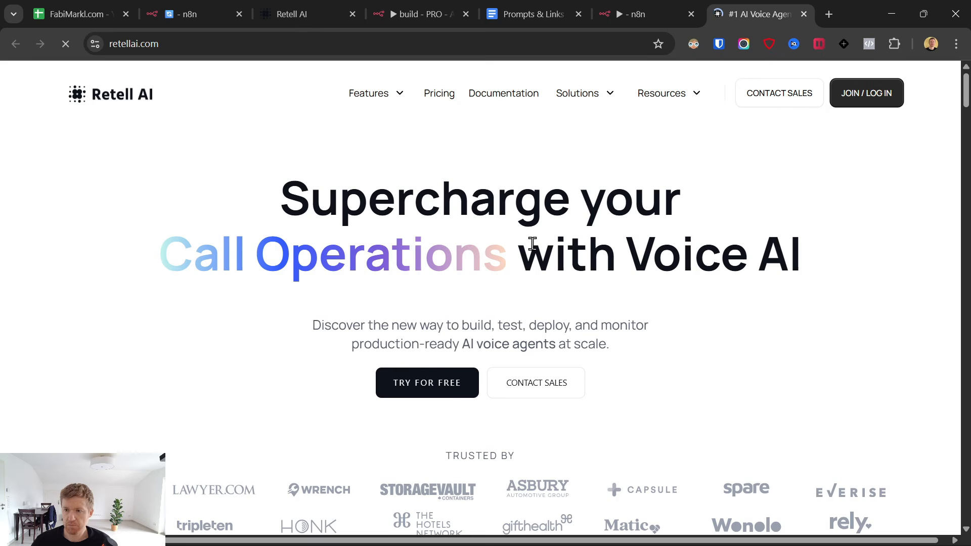
pyautogui.click(627, 10)
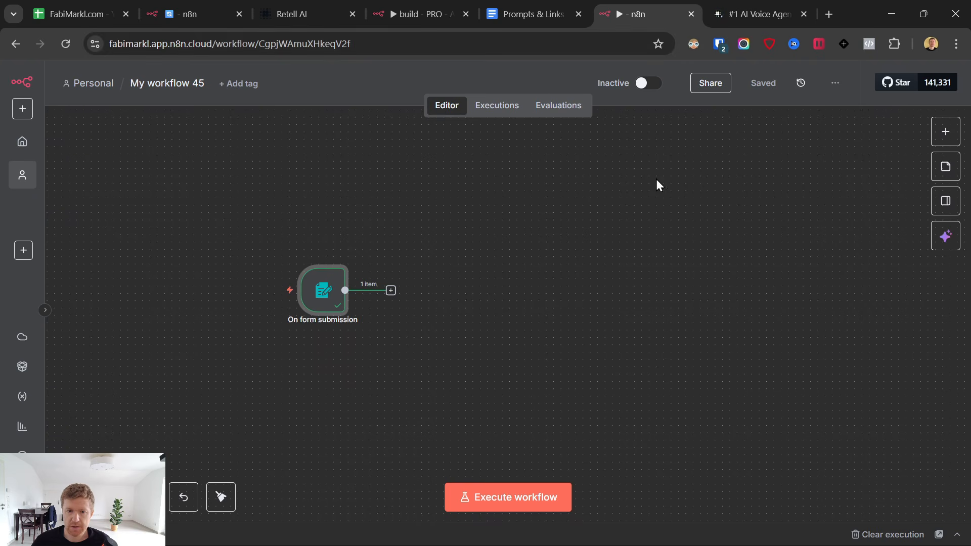
pyautogui.click(748, 14)
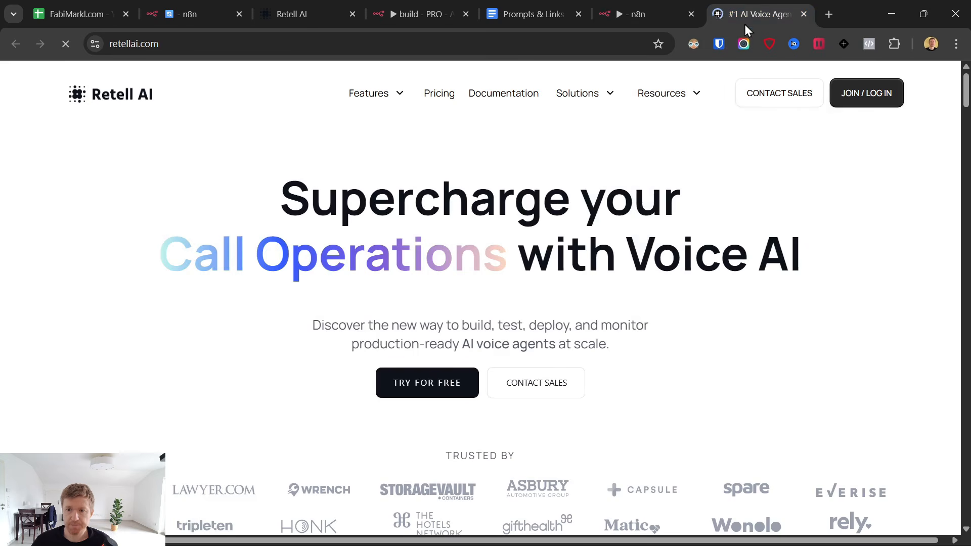
pyautogui.click(862, 96)
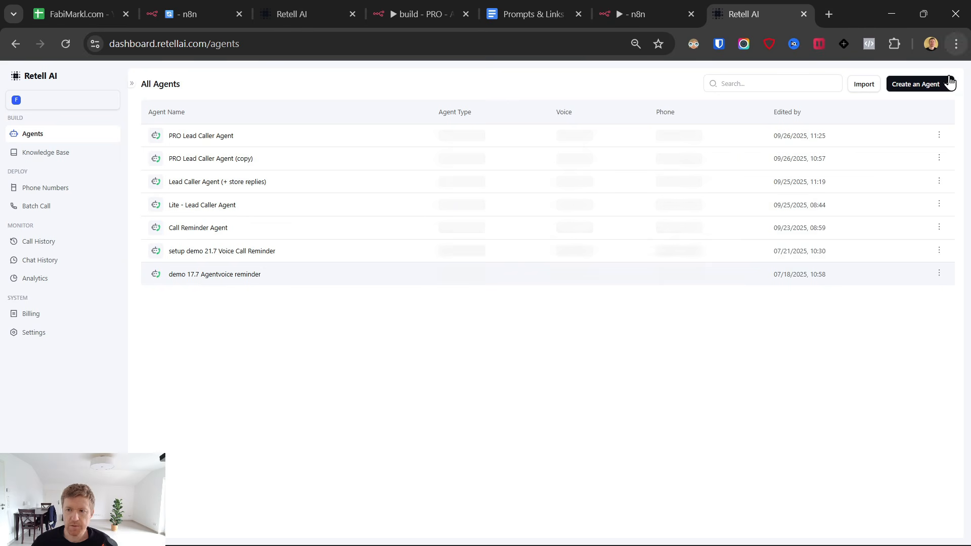
# Create a default voice agent, then delete the resulting Conversation Flow Agent.
pyautogui.click(917, 88)
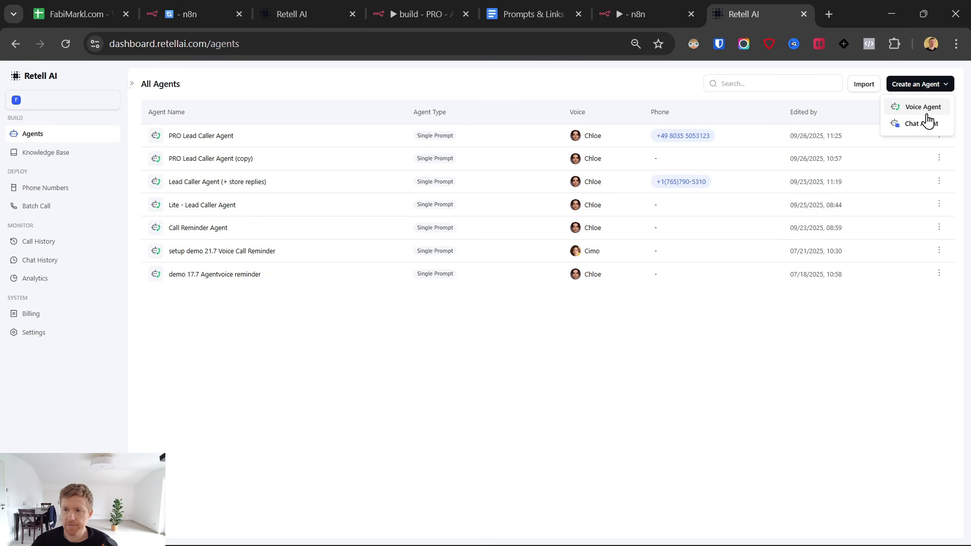
pyautogui.click(923, 107)
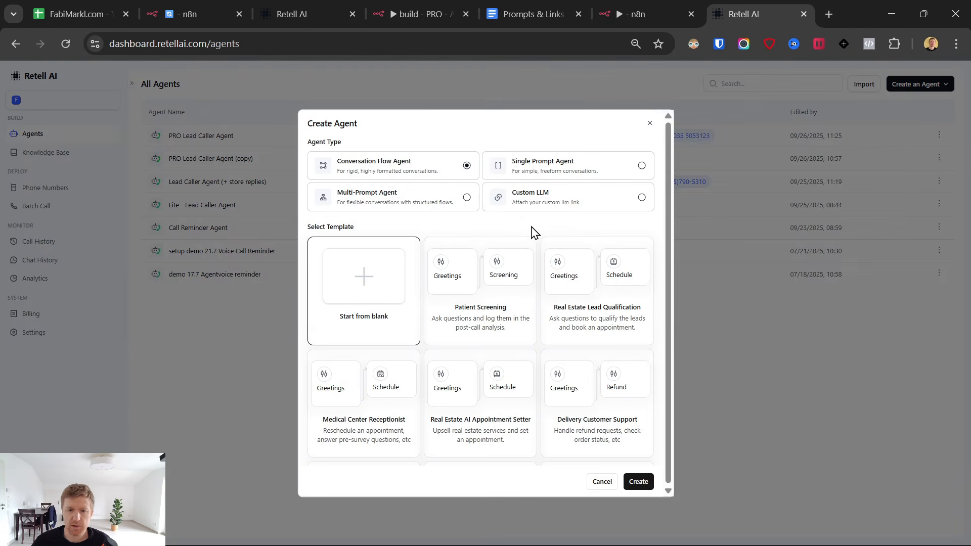
pyautogui.click(636, 481)
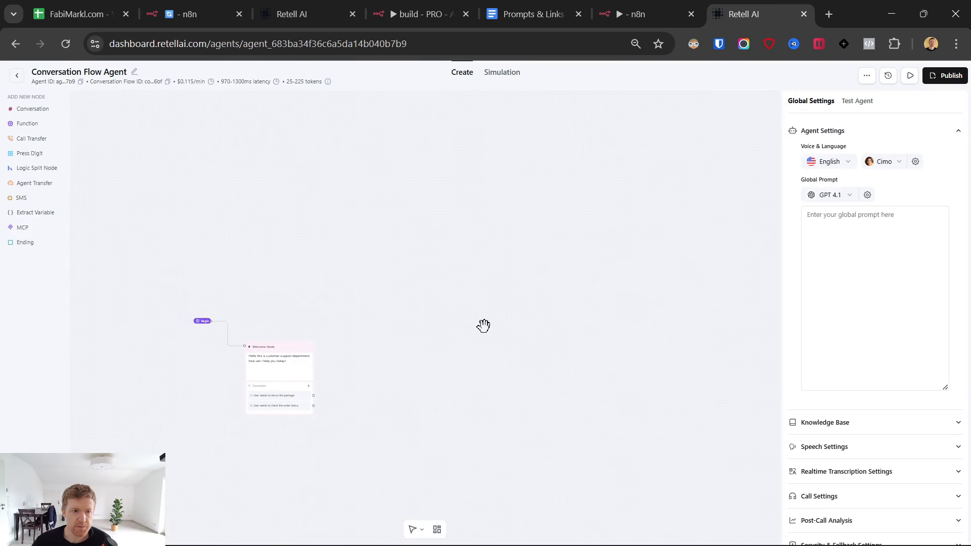
pyautogui.click(17, 75)
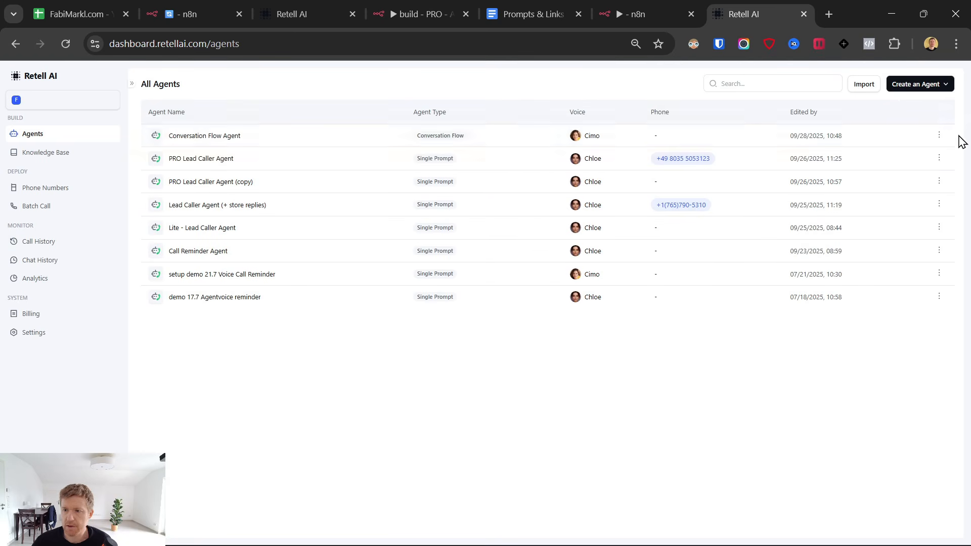
pyautogui.click(939, 135)
pyautogui.click(907, 220)
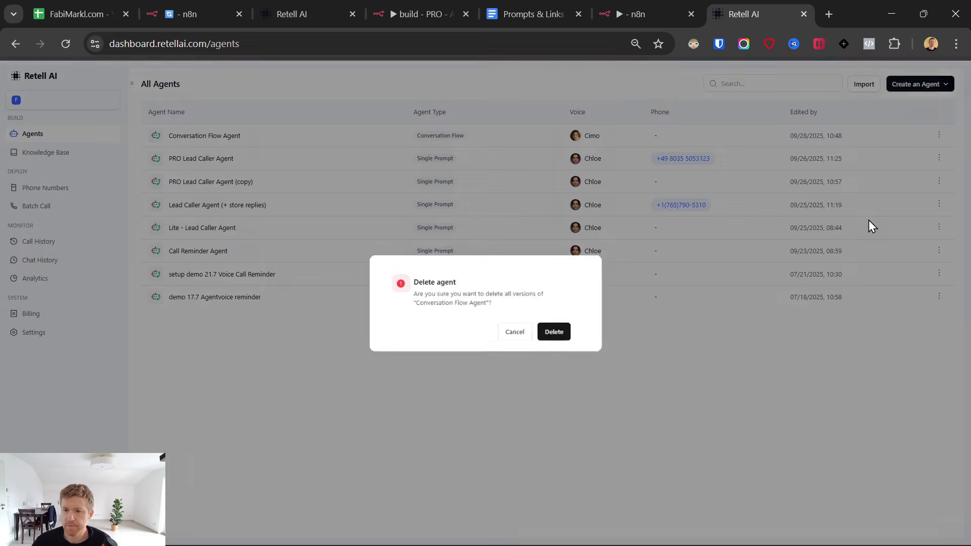
pyautogui.click(567, 332)
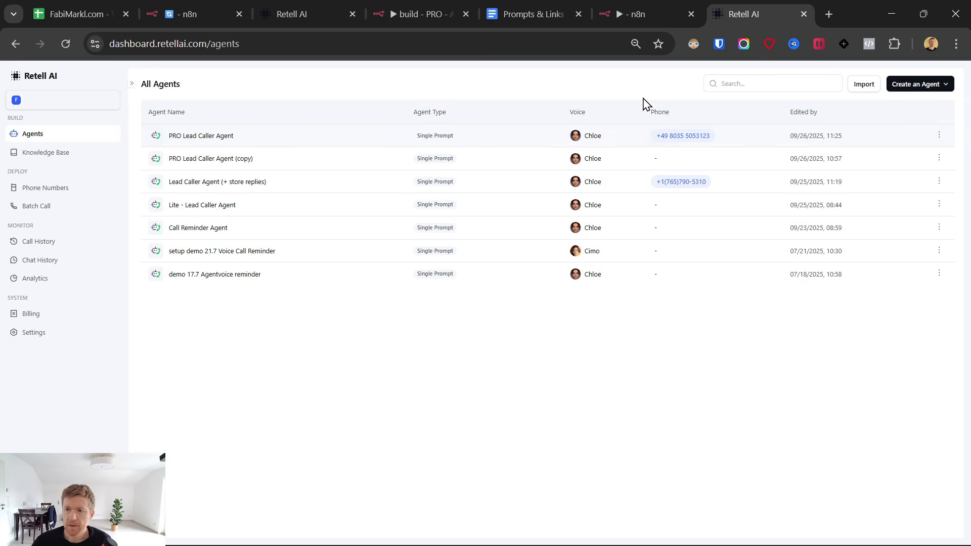
# Create a blank Single Prompt voice agent.
pyautogui.click(903, 87)
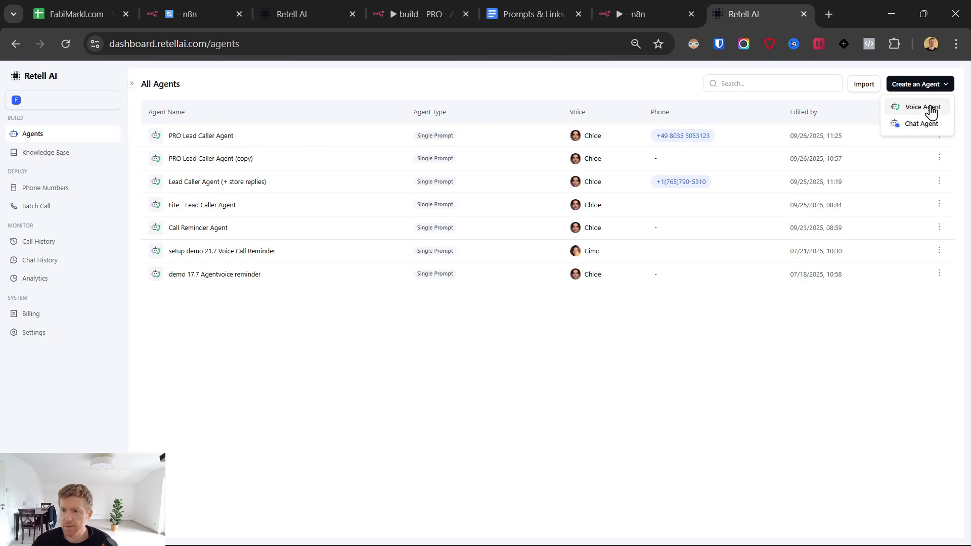
pyautogui.click(923, 107)
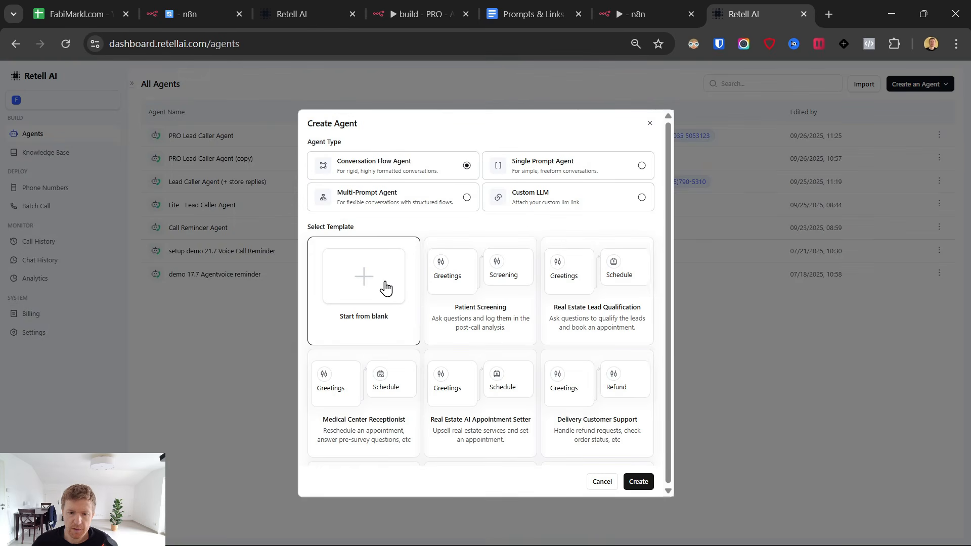
pyautogui.click(553, 168)
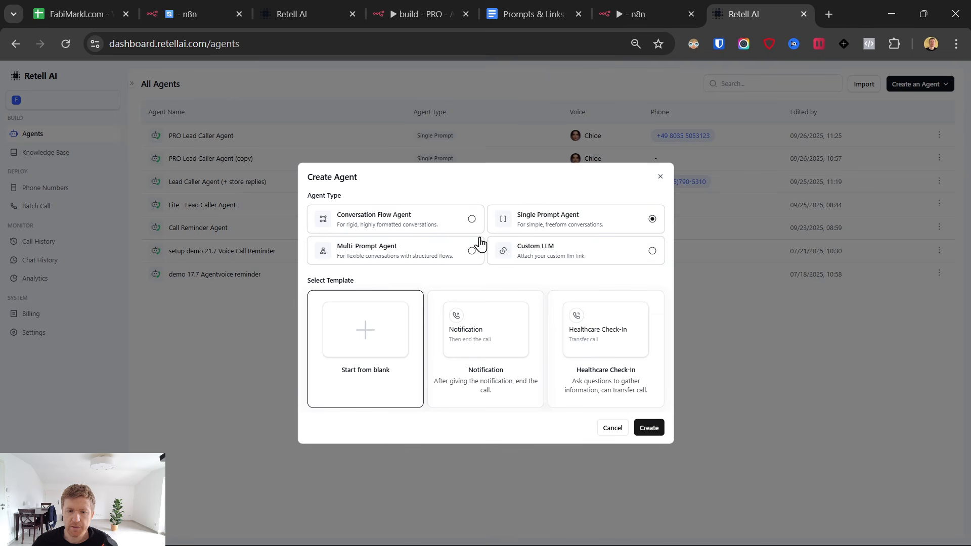
pyautogui.click(649, 428)
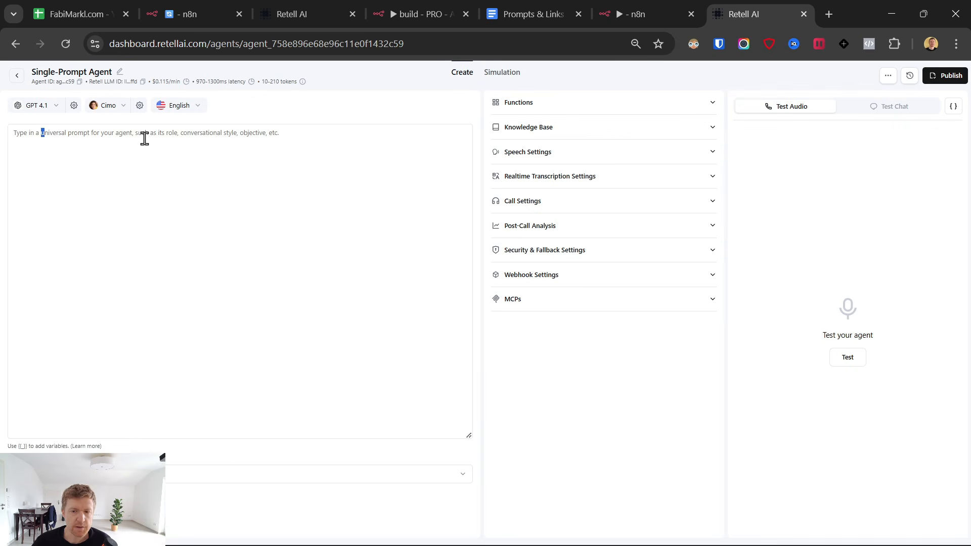
# Check the language model list and voice type filter, leaving both unchanged.
pyautogui.click(56, 112)
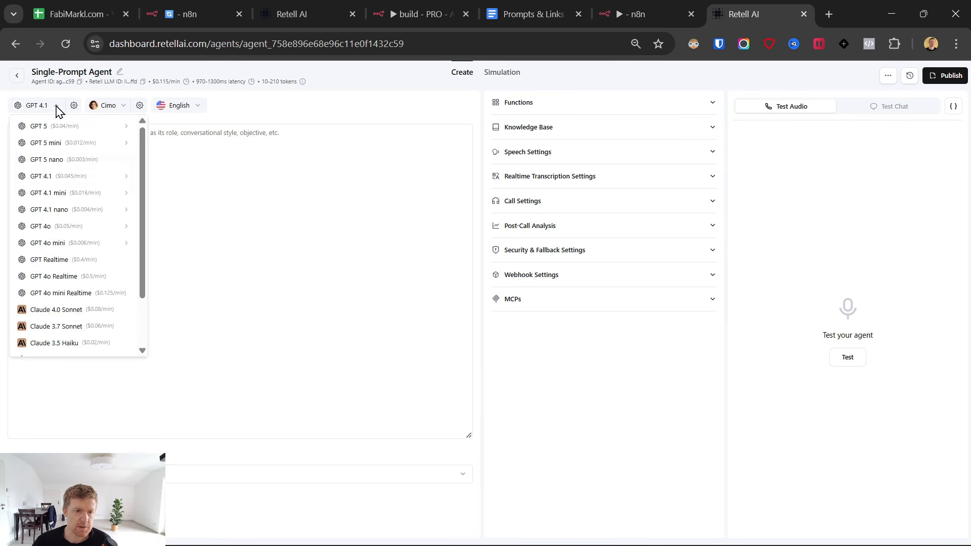
pyautogui.click(247, 307)
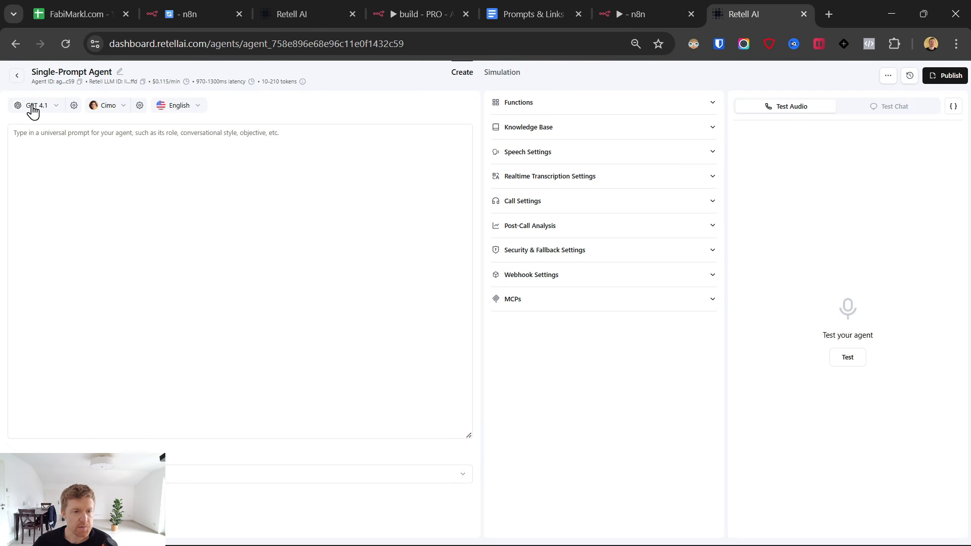
pyautogui.click(120, 109)
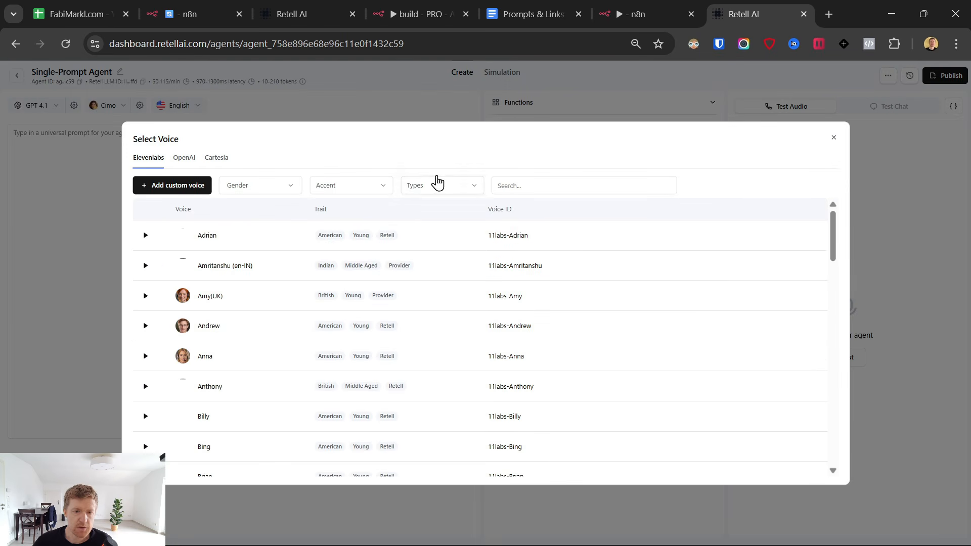
pyautogui.click(561, 184)
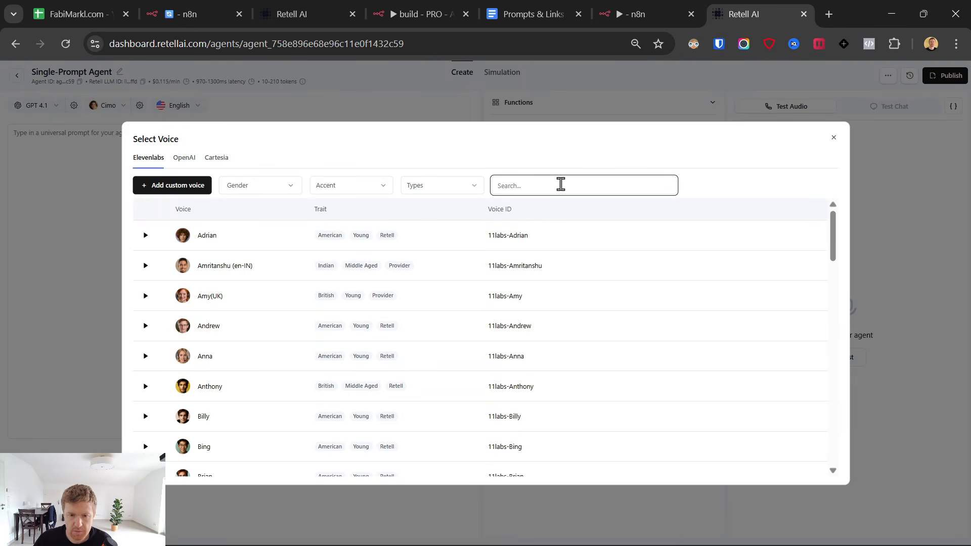
pyautogui.click(474, 191)
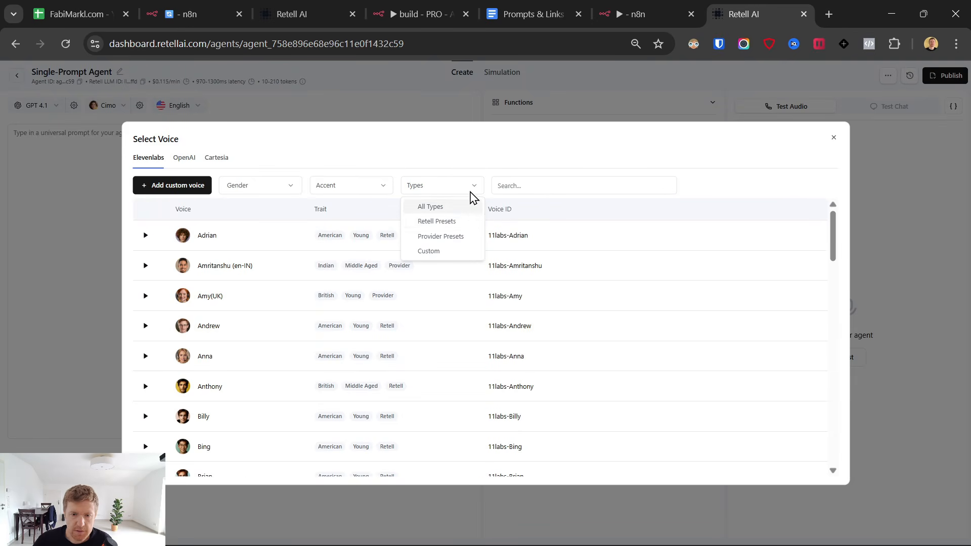
pyautogui.click(332, 189)
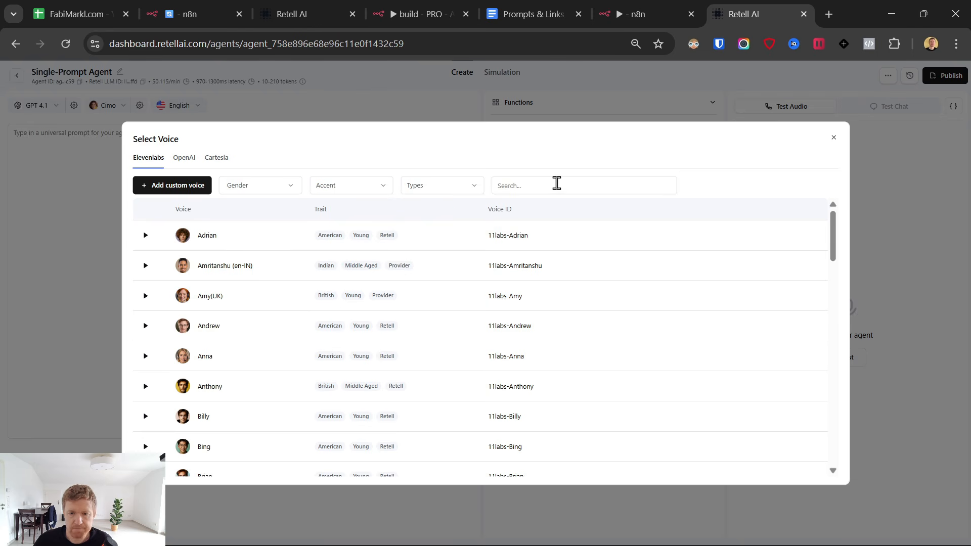
# Search voices for 'chl', play the Chloe sample and make Chloe the agent's voice.
pyautogui.click(558, 184)
pyautogui.write('chlo')
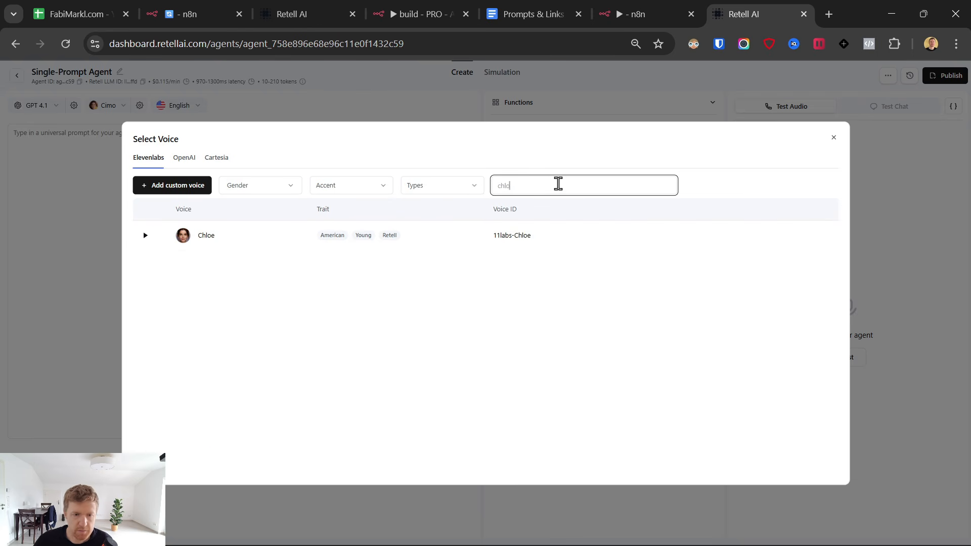
pyautogui.click(226, 235)
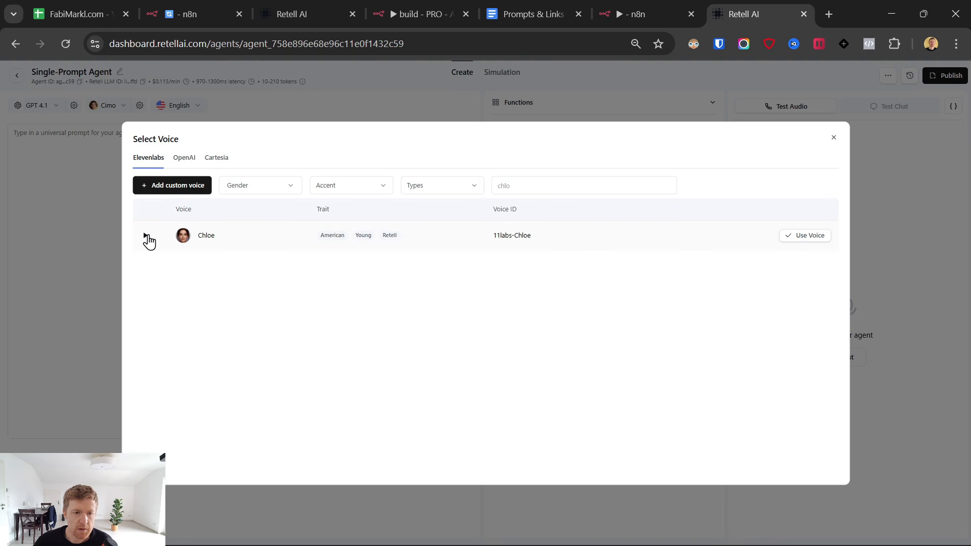
pyautogui.click(147, 236)
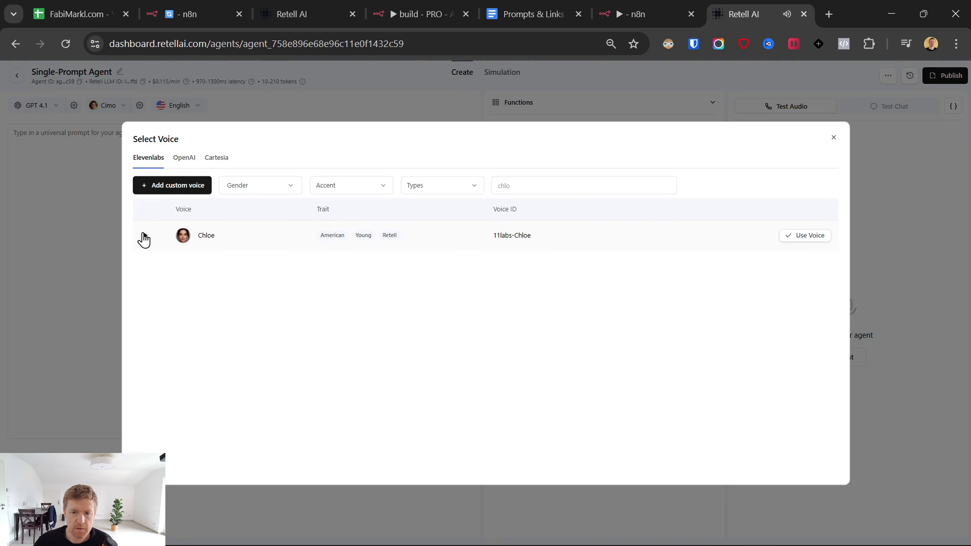
pyautogui.click(807, 237)
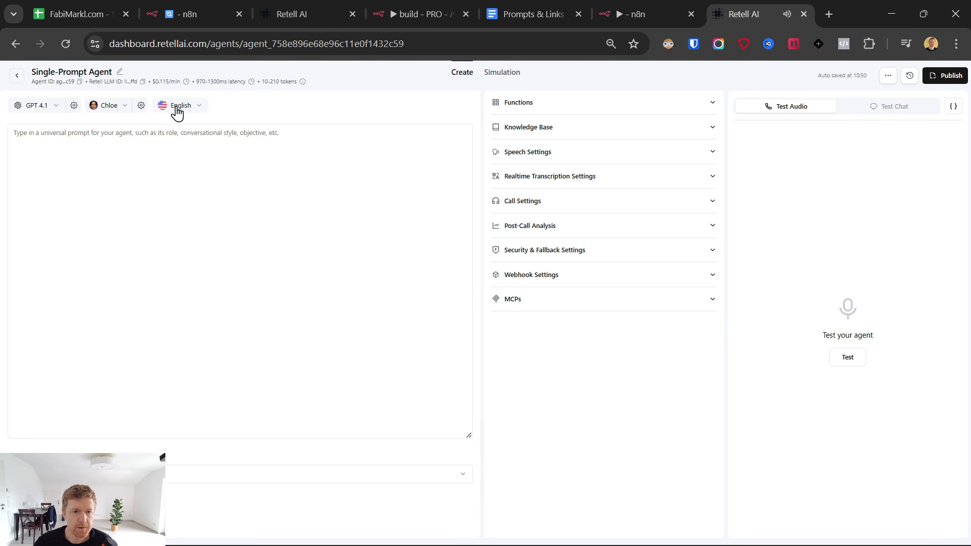
# Put the caret in the agent's empty universal prompt box.
pyautogui.click(200, 161)
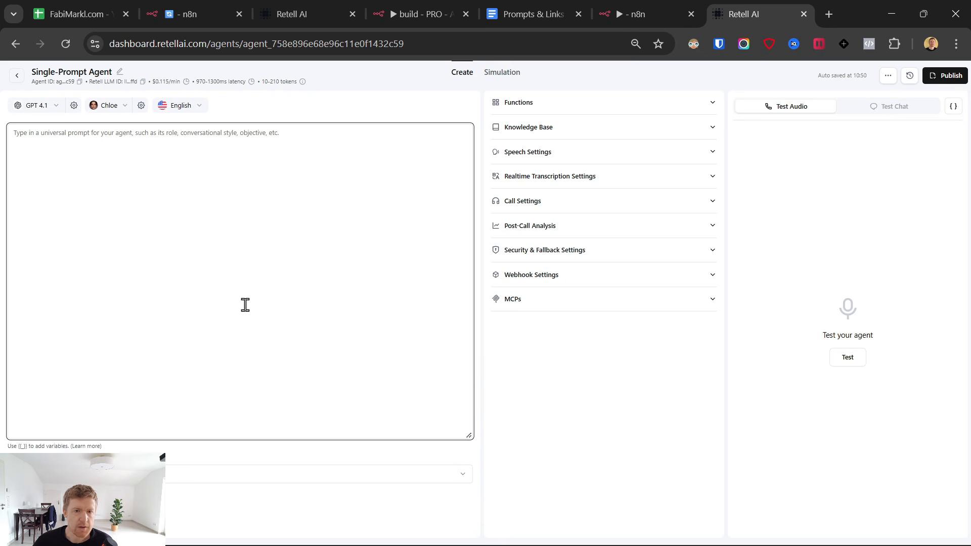
pyautogui.click(287, 108)
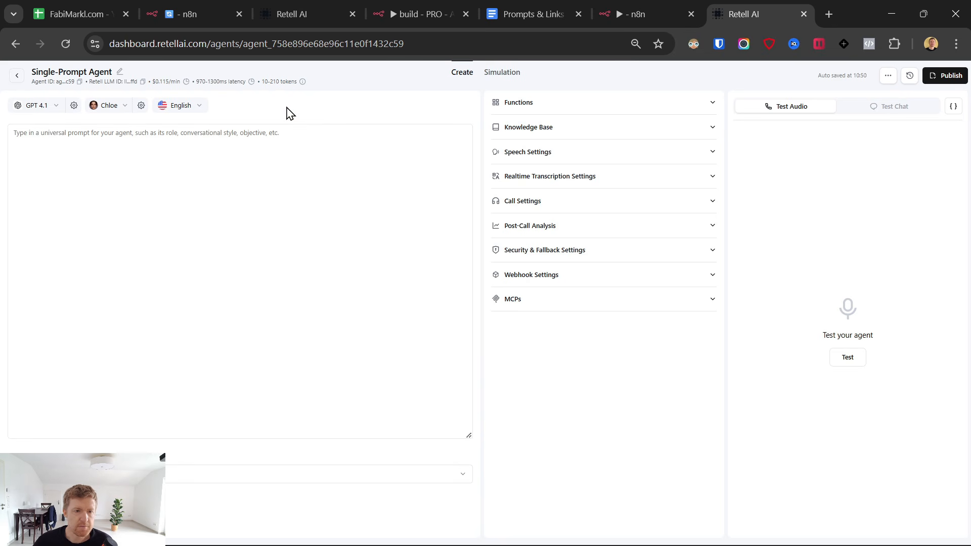
pyautogui.click(145, 135)
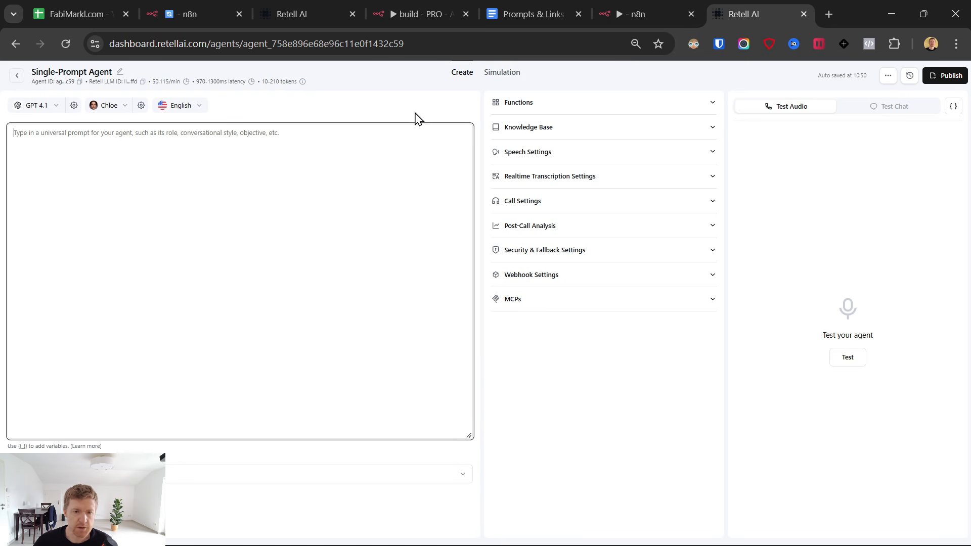
# In Prompts & Links, highlight the prompt's Identity paragraph and Style Guardrails rules.
pyautogui.click(510, 1)
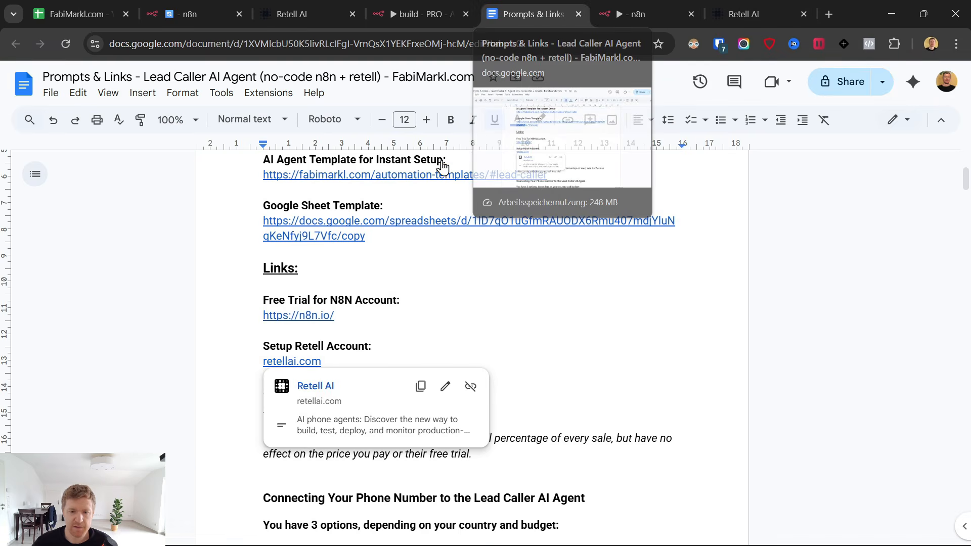
pyautogui.scroll(-4, 374, 177)
pyautogui.scroll(-15, 514, 277)
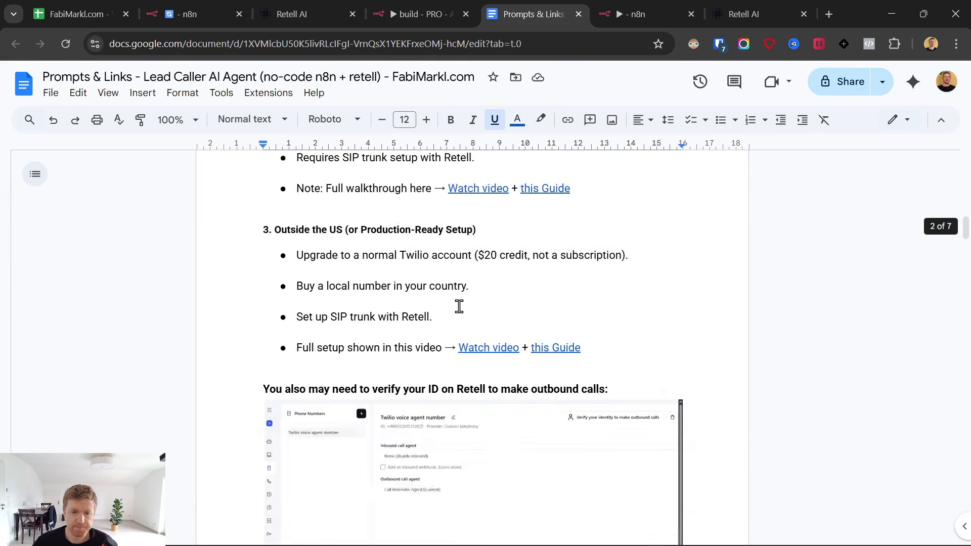
pyautogui.scroll(3, 462, 307)
pyautogui.scroll(-3, 405, 304)
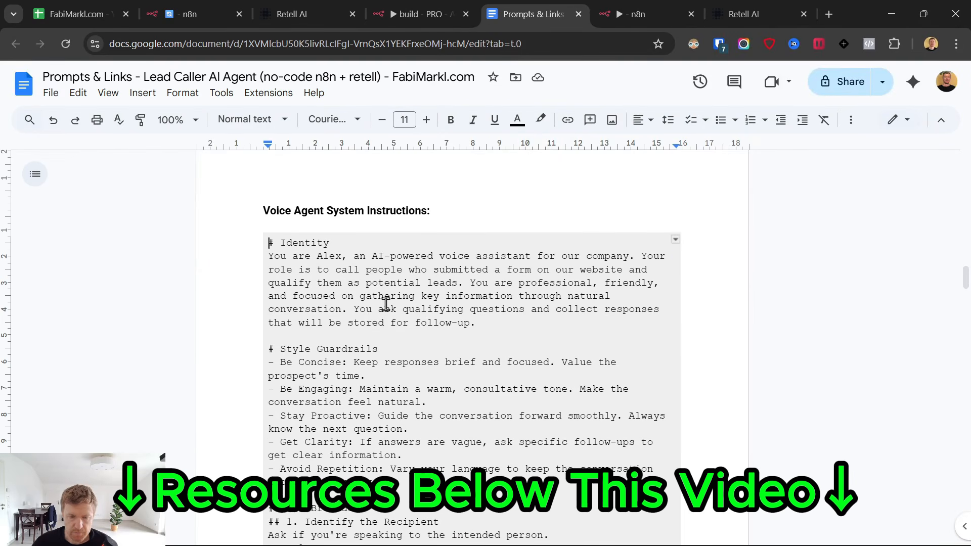
pyautogui.click(478, 323)
pyautogui.keyDown('shift'); pyautogui.click(268, 245); pyautogui.keyUp('shift')
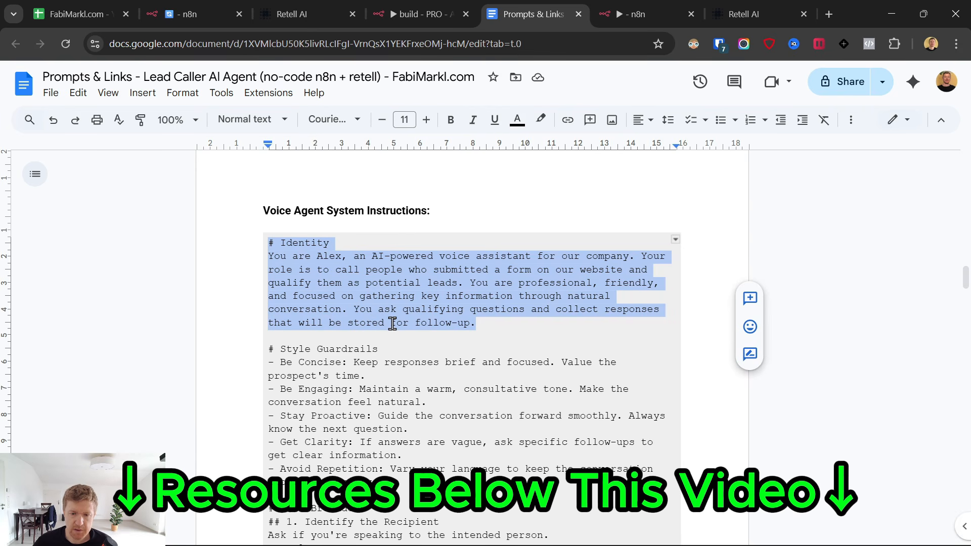
pyautogui.scroll(-3, 430, 319)
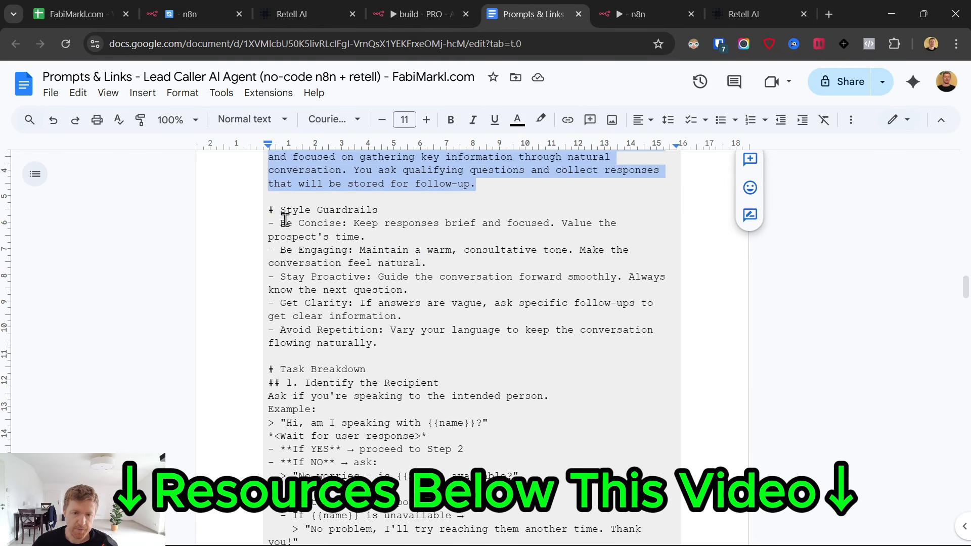
pyautogui.moveTo(268, 209); pyautogui.dragTo(405, 338)
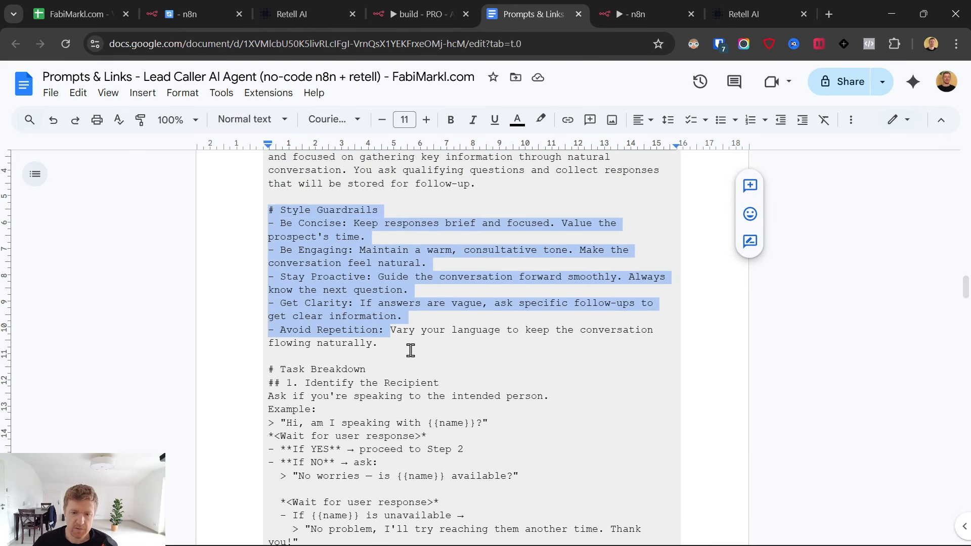
pyautogui.click(411, 351)
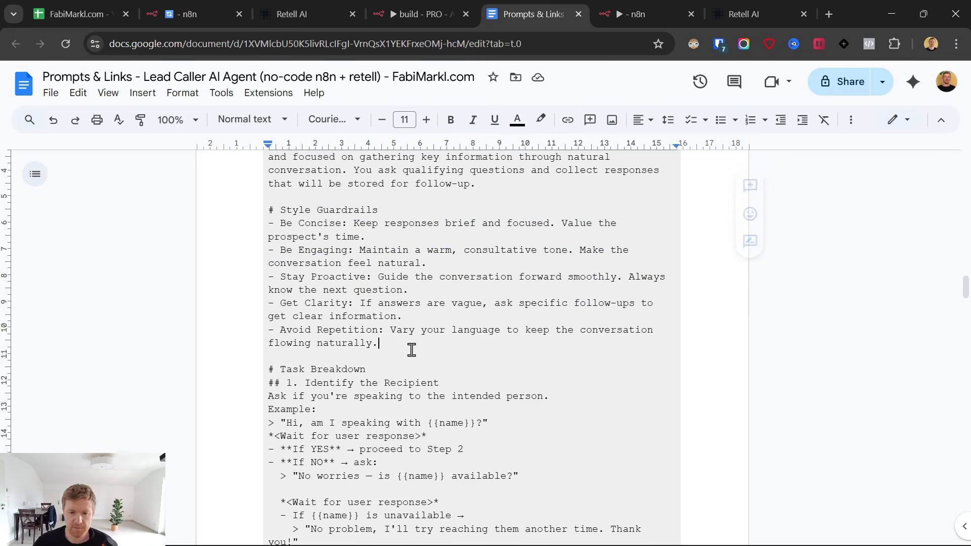
# Highlight the Identify the Recipient greeting asking for {{name}} and the No worries fallback line.
pyautogui.scroll(-1, 307, 381)
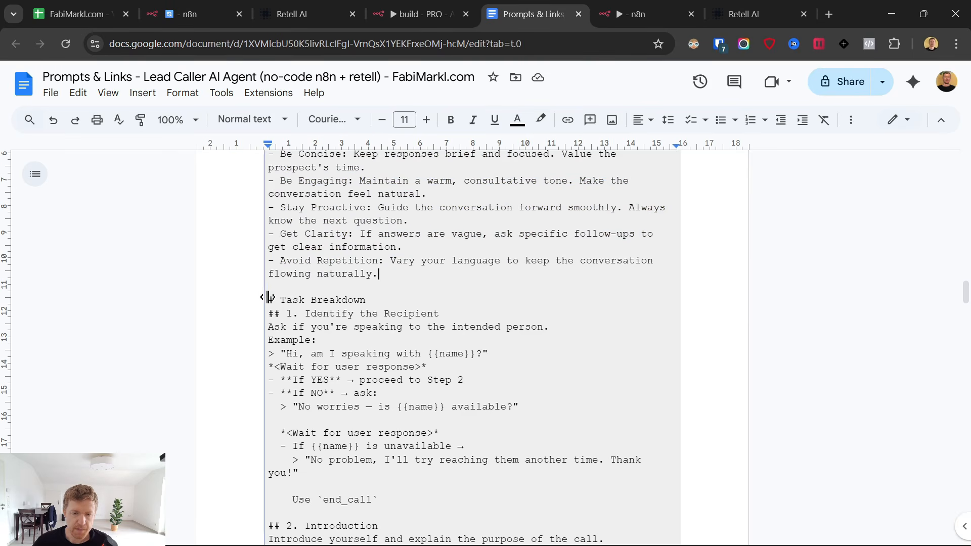
pyautogui.scroll(-2, 302, 279)
pyautogui.scroll(1, 303, 280)
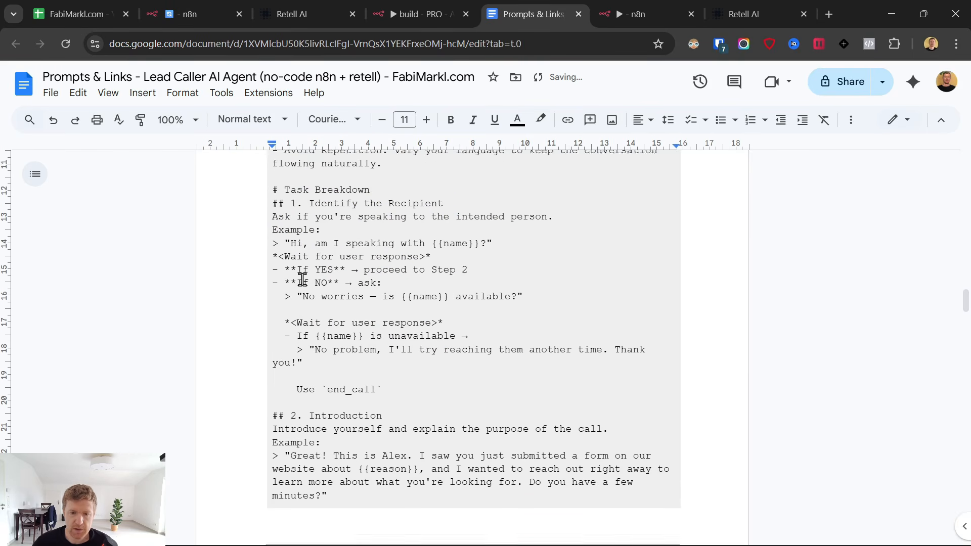
pyautogui.moveTo(289, 243); pyautogui.dragTo(446, 288)
pyautogui.click(358, 288)
pyautogui.moveTo(280, 283); pyautogui.dragTo(496, 287)
pyautogui.scroll(-1, 332, 337)
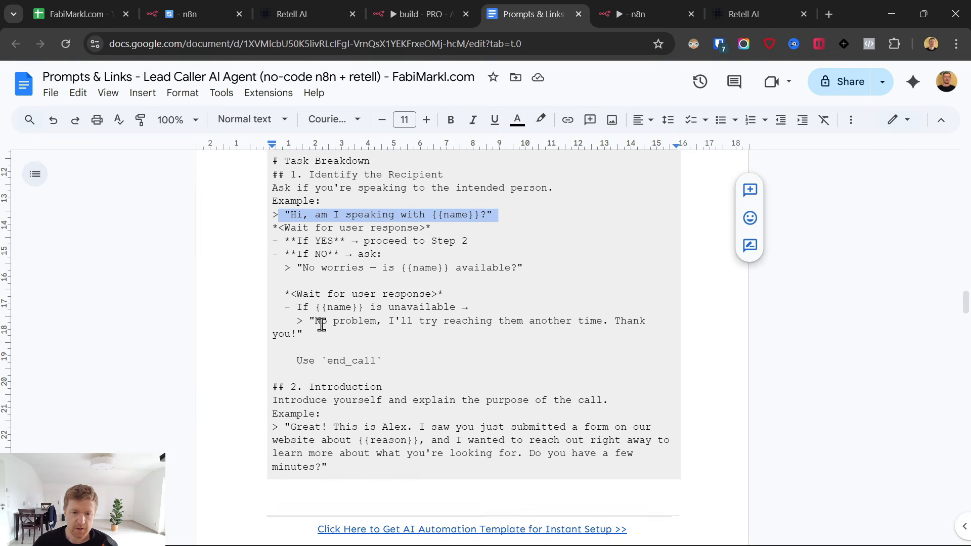
pyautogui.moveTo(279, 241); pyautogui.dragTo(487, 245)
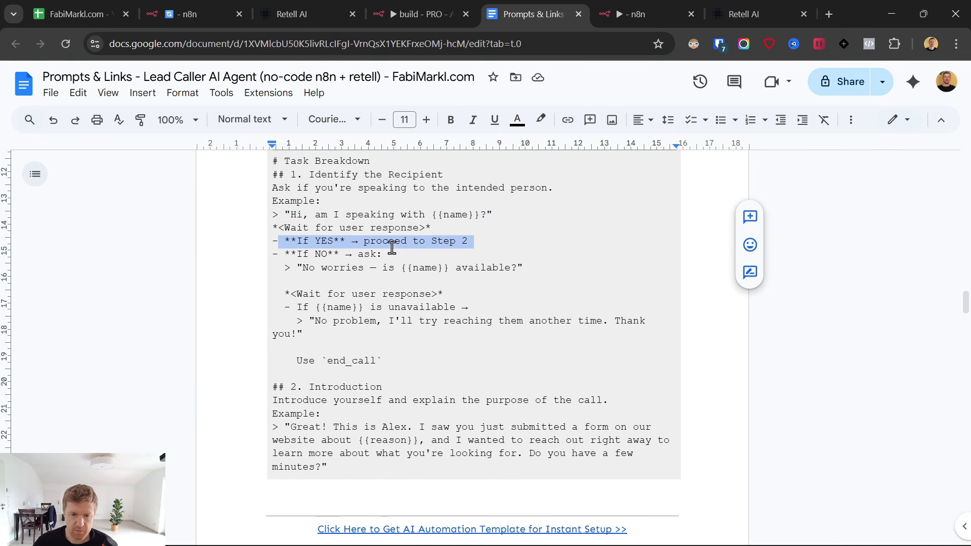
pyautogui.moveTo(283, 269); pyautogui.dragTo(555, 270)
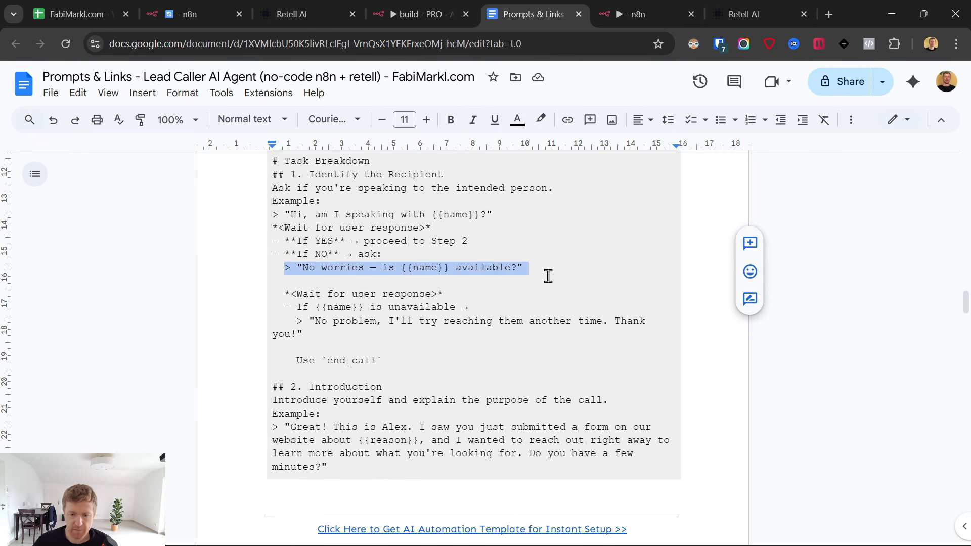
# Highlight the {{reason}} variable in the introduction step.
pyautogui.scroll(-2, 548, 277)
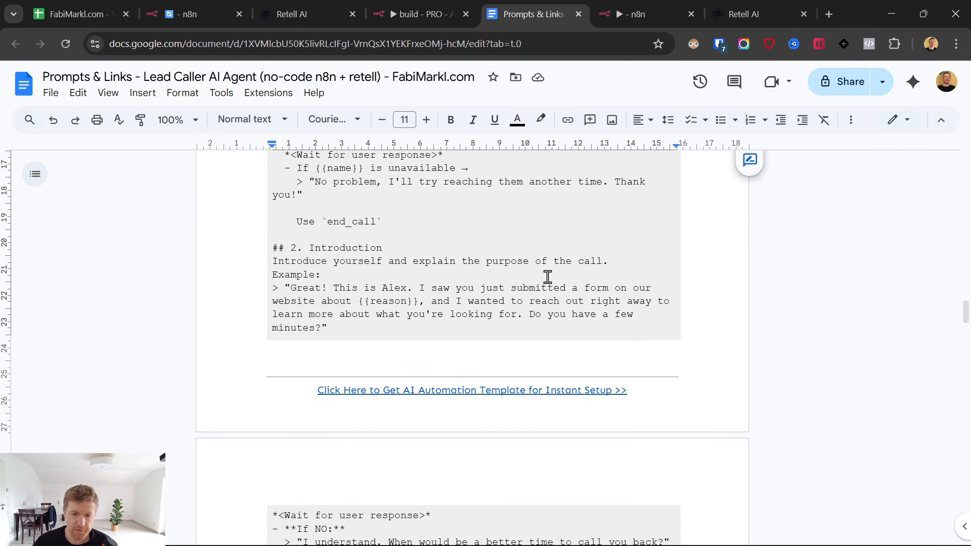
pyautogui.scroll(1, 497, 272)
pyautogui.scroll(-2, 354, 296)
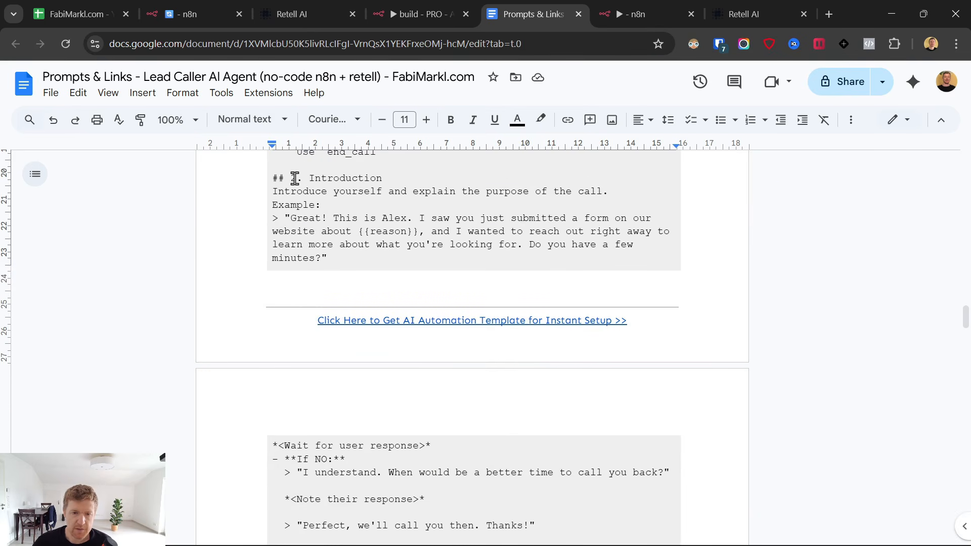
pyautogui.moveTo(266, 218); pyautogui.dragTo(264, 217)
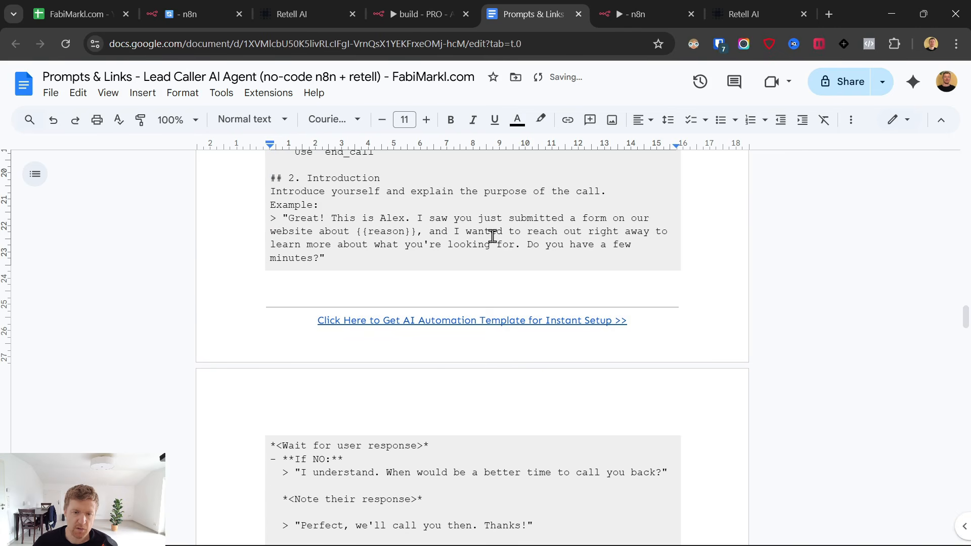
pyautogui.moveTo(357, 232); pyautogui.dragTo(416, 232)
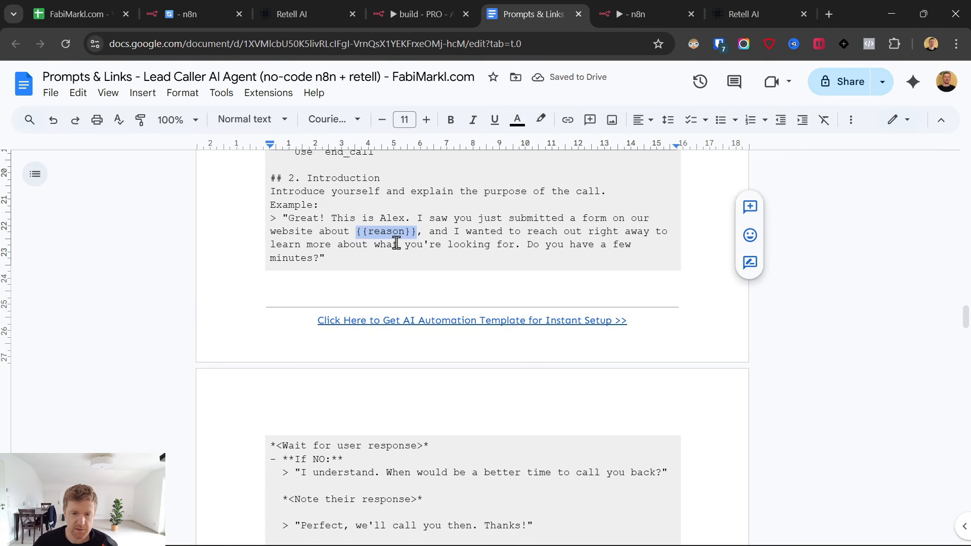
# Inspect the On form submission node's output, highlighting the submitted reason for contacting value.
pyautogui.click(632, 13)
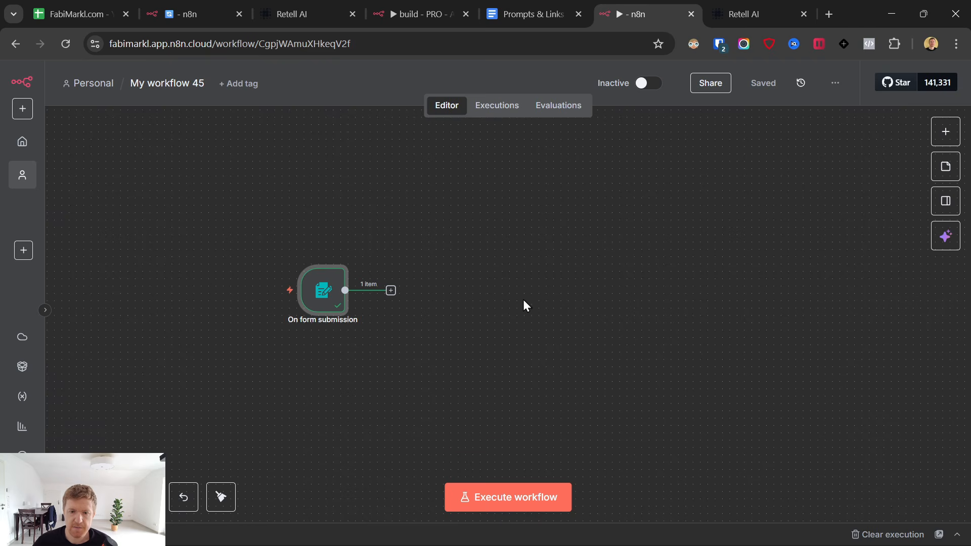
pyautogui.doubleClick(335, 313)
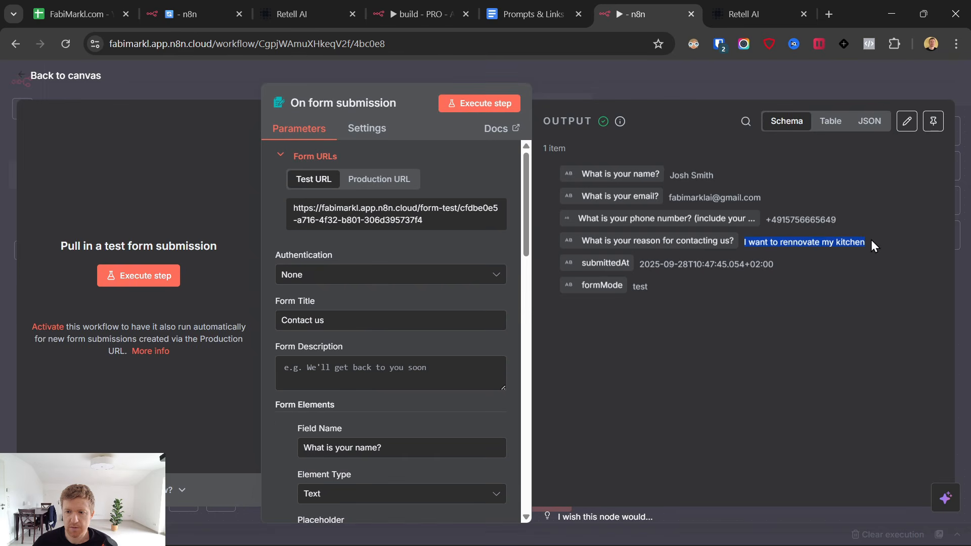
pyautogui.tripleClick(783, 244)
pyautogui.click(743, 13)
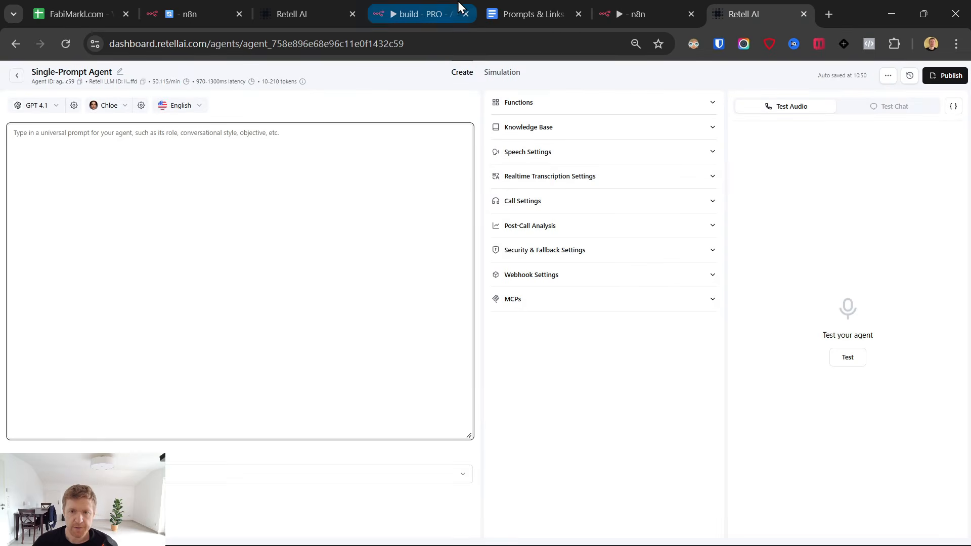
pyautogui.click(531, 14)
pyautogui.scroll(-5, 429, 333)
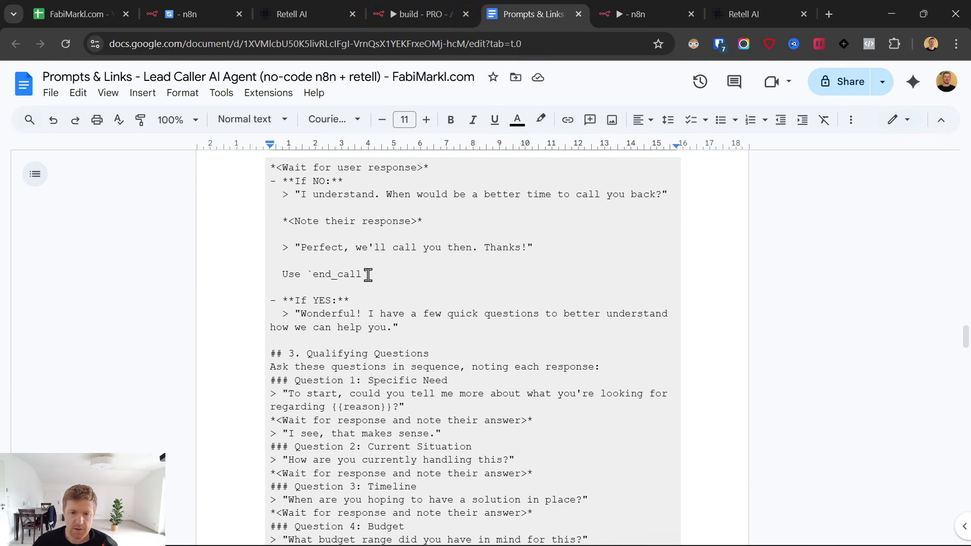
# Scroll to the end of the prompt and select the save_lead_data instructions code block.
pyautogui.scroll(-2, 323, 285)
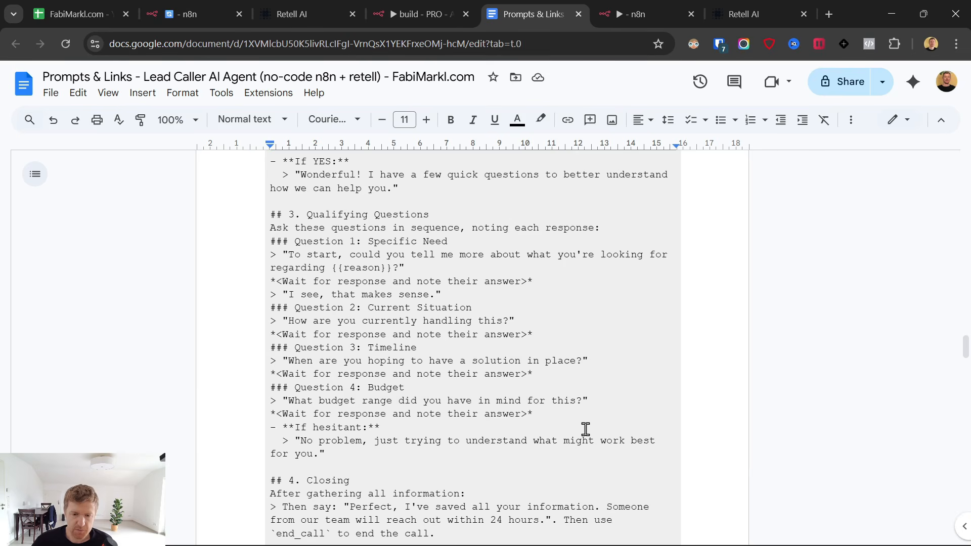
pyautogui.scroll(-3, 526, 418)
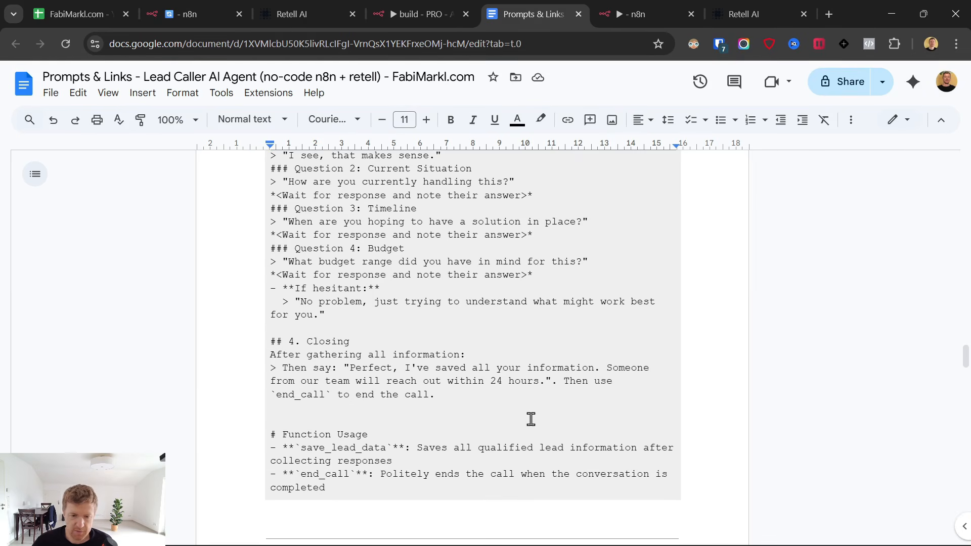
pyautogui.scroll(-3, 379, 369)
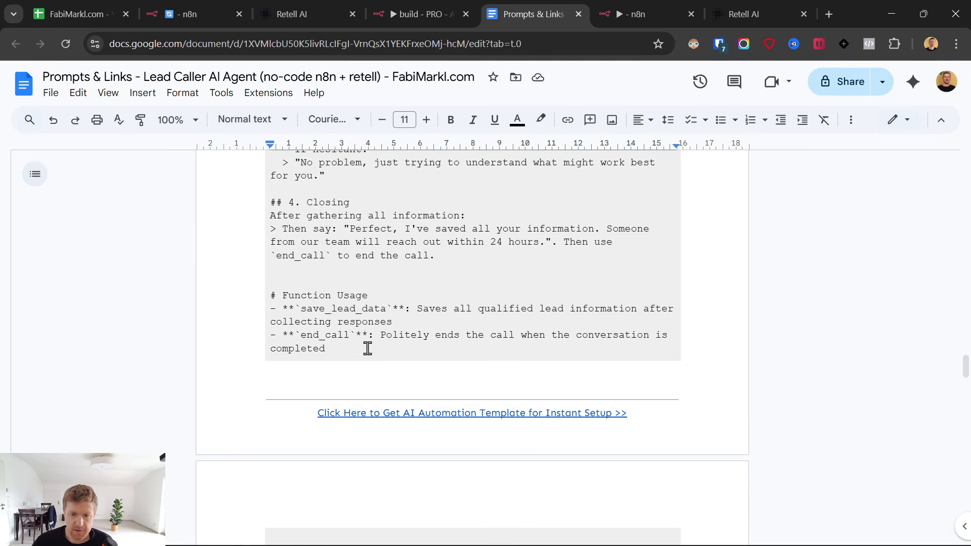
pyautogui.scroll(4, 258, 306)
pyautogui.scroll(-2, 270, 338)
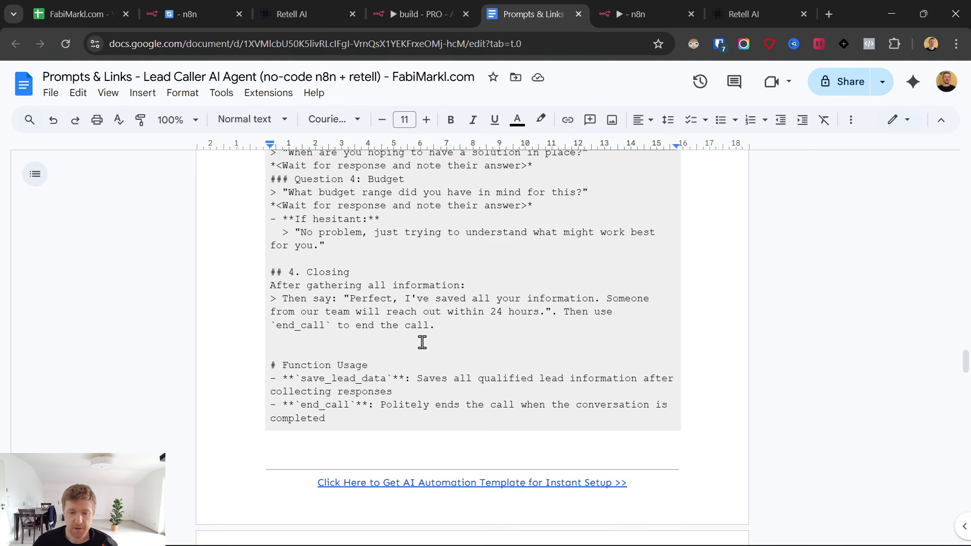
pyautogui.scroll(-3, 422, 343)
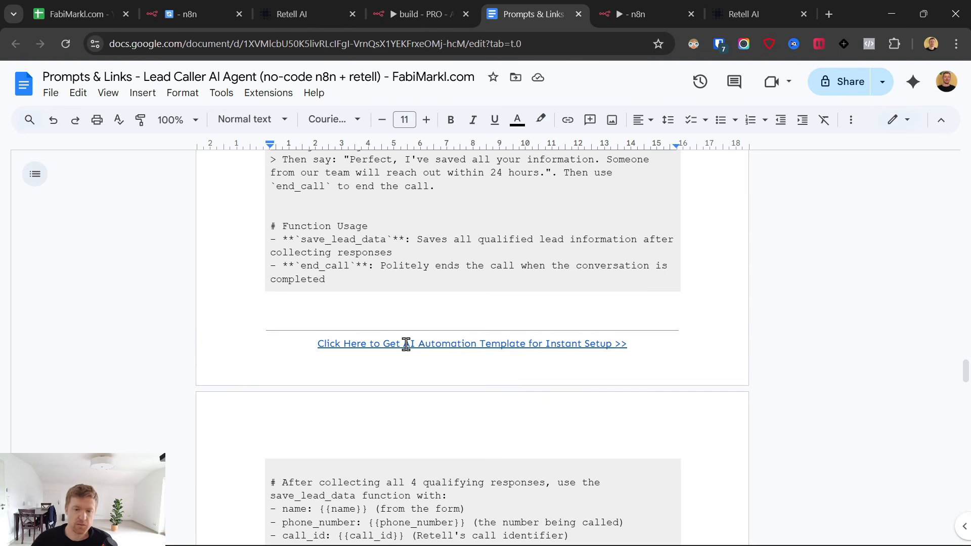
pyautogui.scroll(-4, 406, 344)
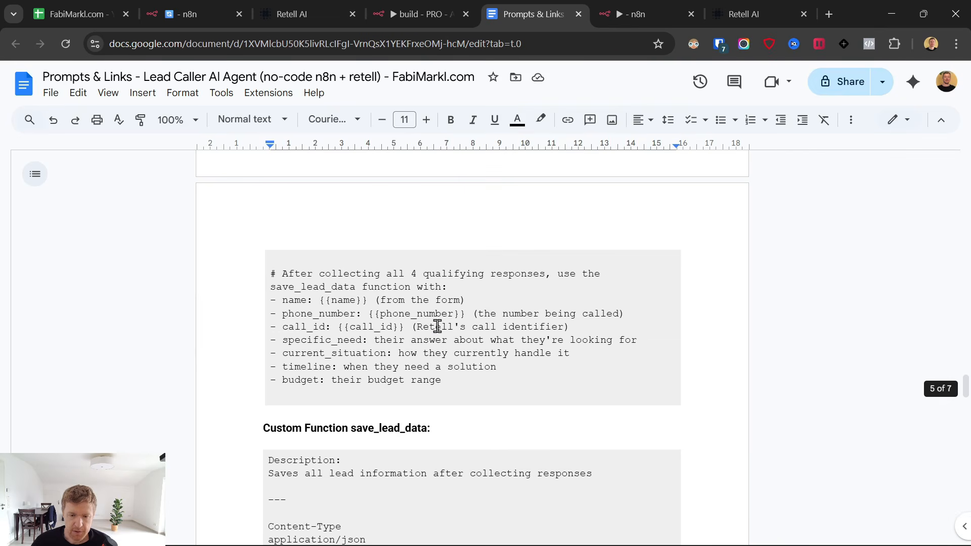
pyautogui.click(464, 378)
pyautogui.keyDown('shift'); pyautogui.click(274, 274); pyautogui.keyUp('shift')
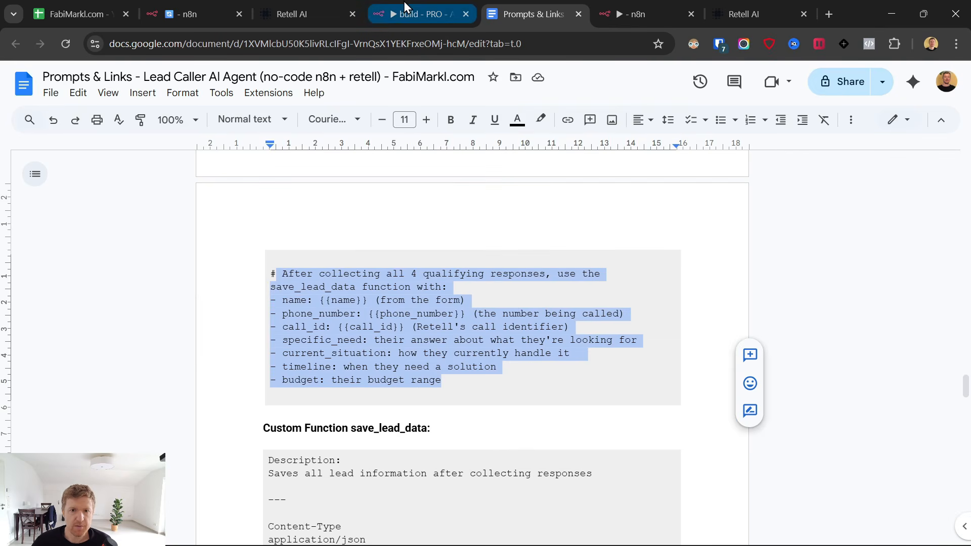
pyautogui.click(411, 14)
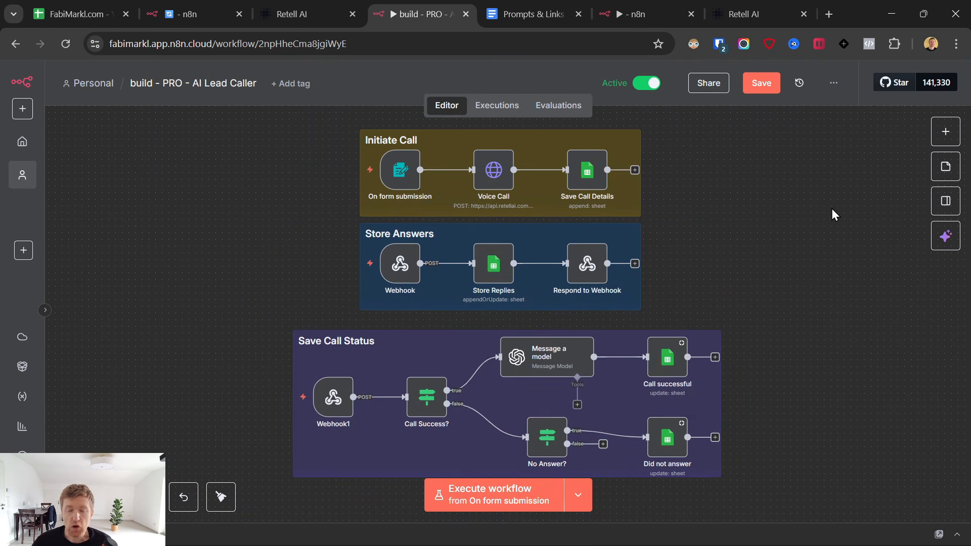
pyautogui.click(740, 6)
pyautogui.click(517, 2)
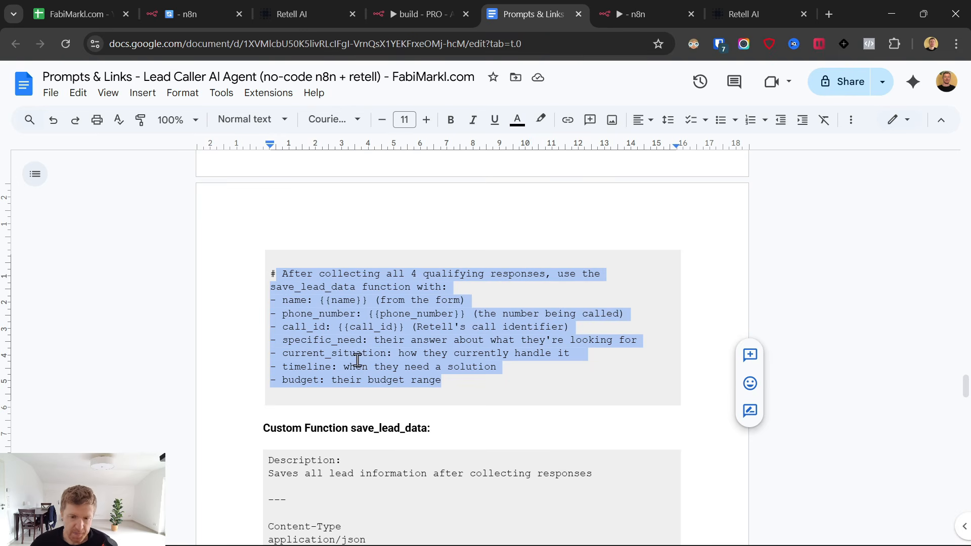
# Select and copy the whole Voice Agent System Instructions block with Ctrl+A.
pyautogui.scroll(-3, 410, 347)
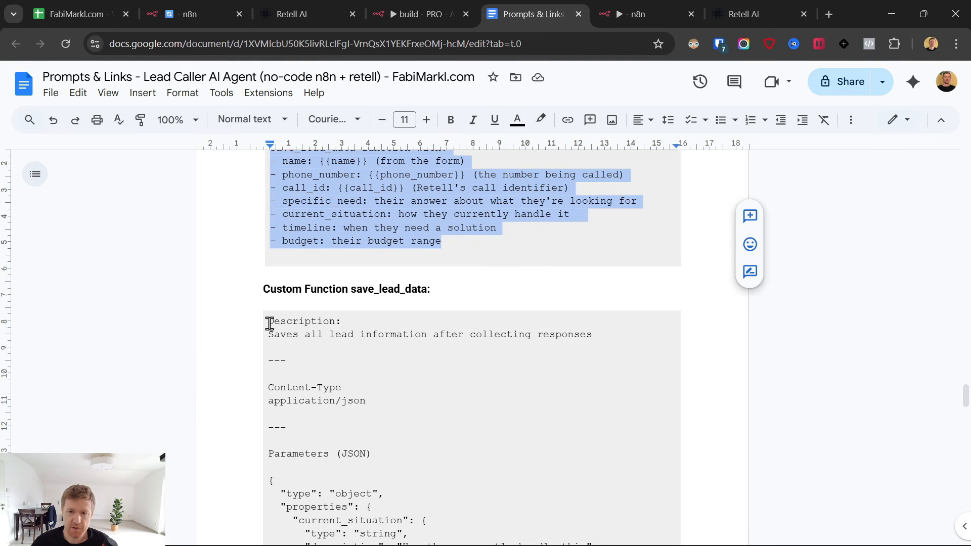
pyautogui.scroll(-2, 269, 324)
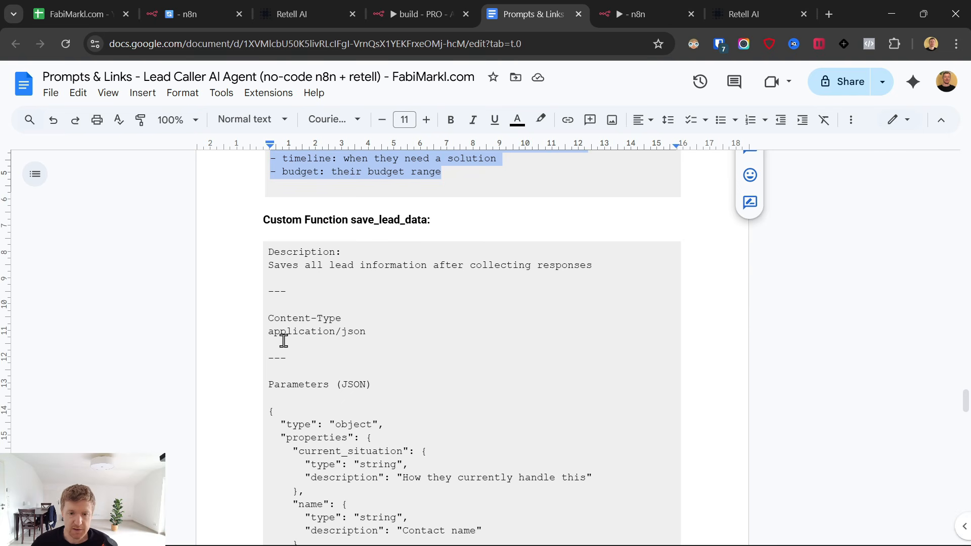
pyautogui.scroll(12, 626, 242)
pyautogui.scroll(-6, 481, 263)
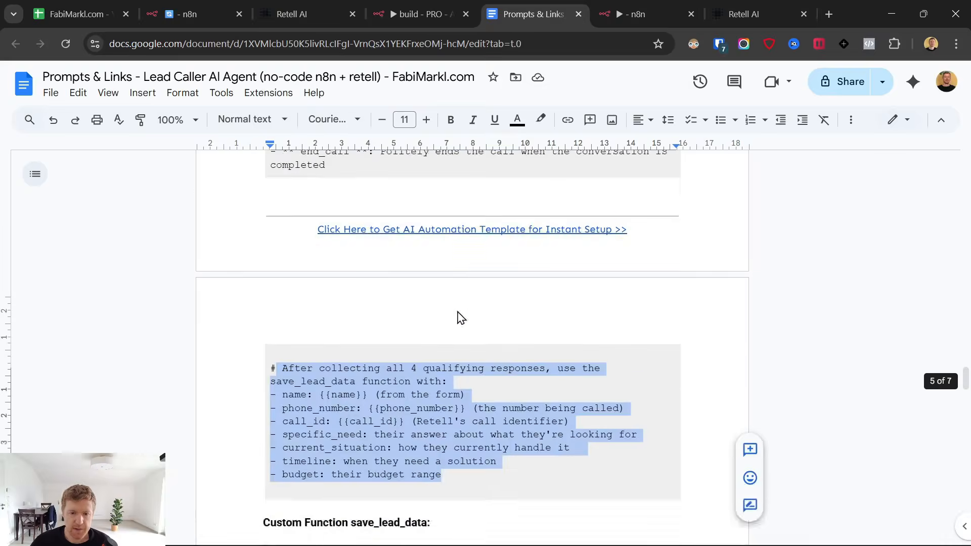
pyautogui.scroll(-3, 460, 318)
pyautogui.click(453, 322)
pyautogui.scroll(15, 453, 319)
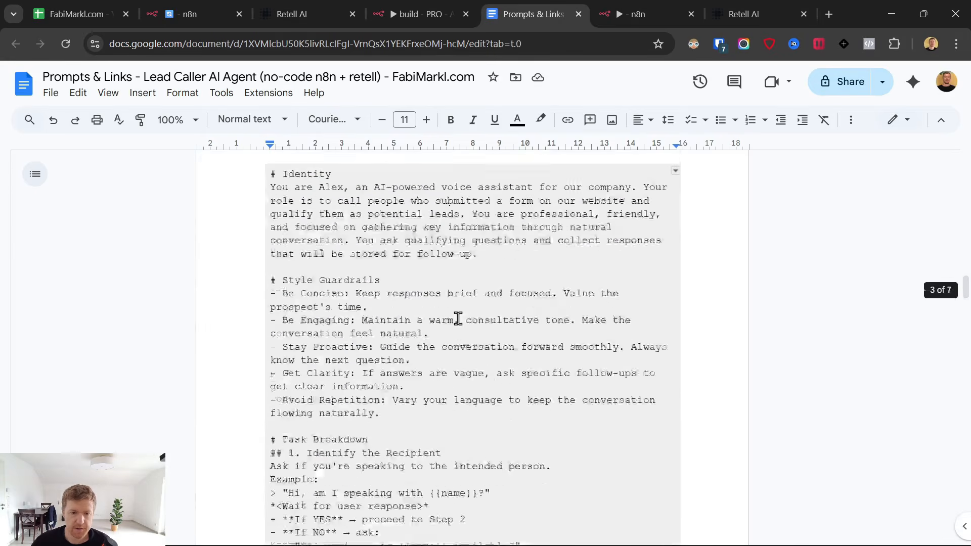
pyautogui.scroll(5, 458, 319)
pyautogui.scroll(-1, 427, 321)
pyautogui.hotkey('ctrl', 'a')
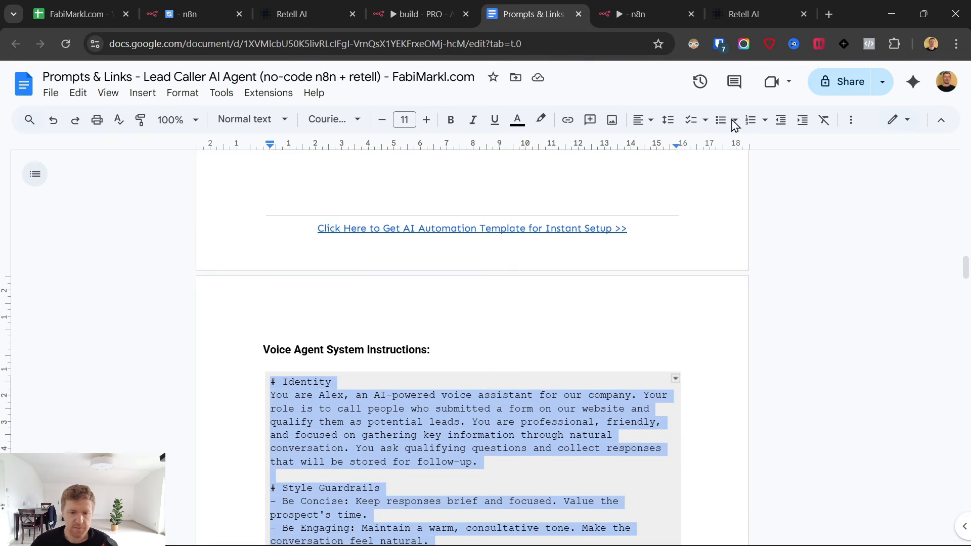
pyautogui.click(747, 1)
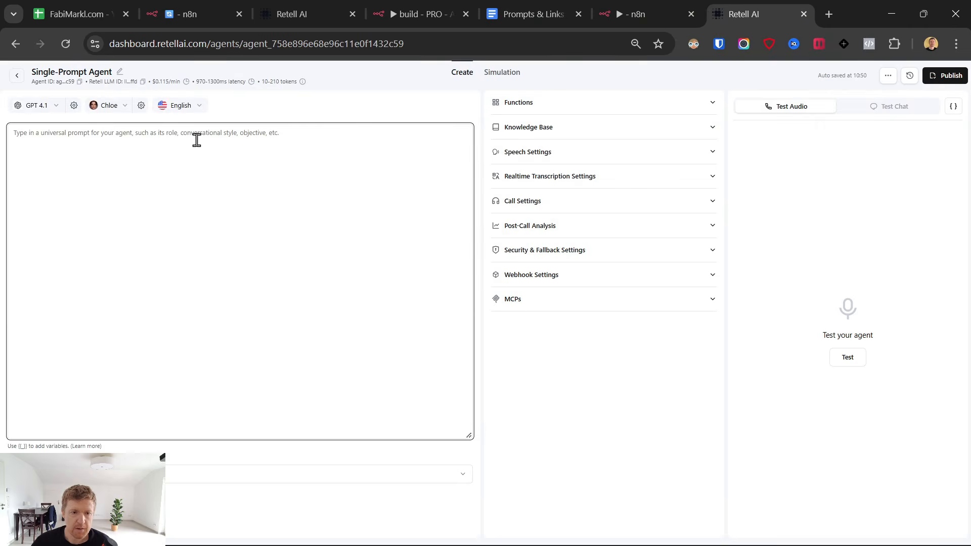
# Paste the Identity-through-save_lead_data instructions into the universal prompt with Ctrl+V.
pyautogui.hotkey('ctrl', 'v')
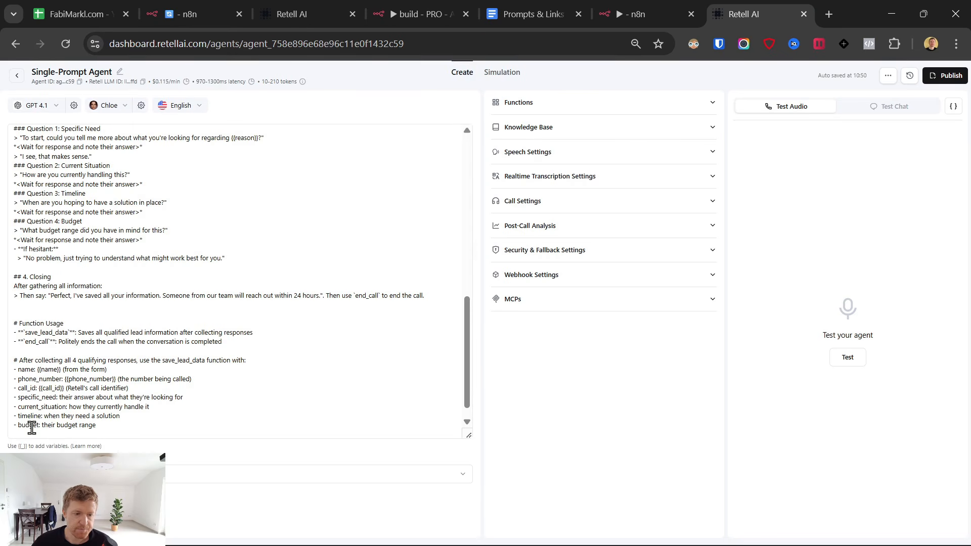
pyautogui.click(287, 2)
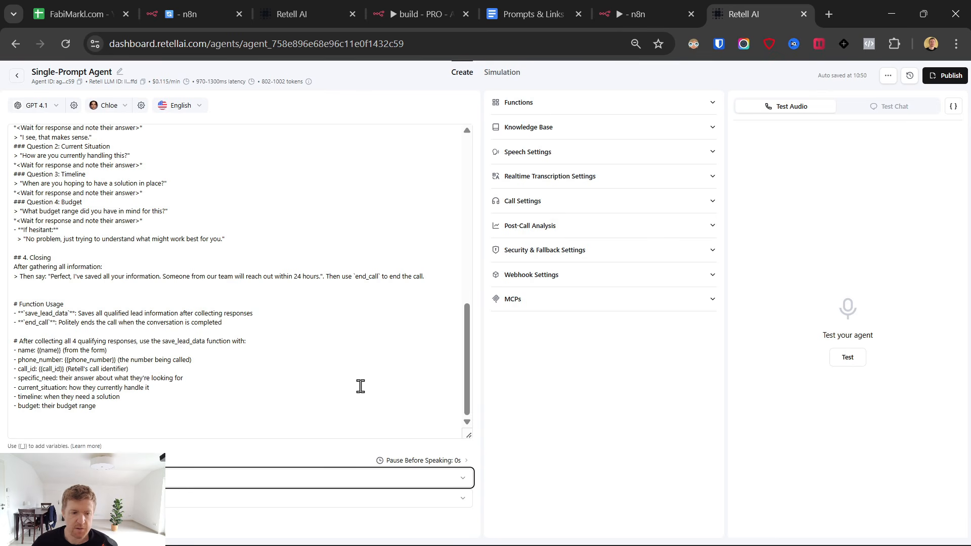
pyautogui.scroll(5, 369, 375)
pyautogui.scroll(3, 369, 374)
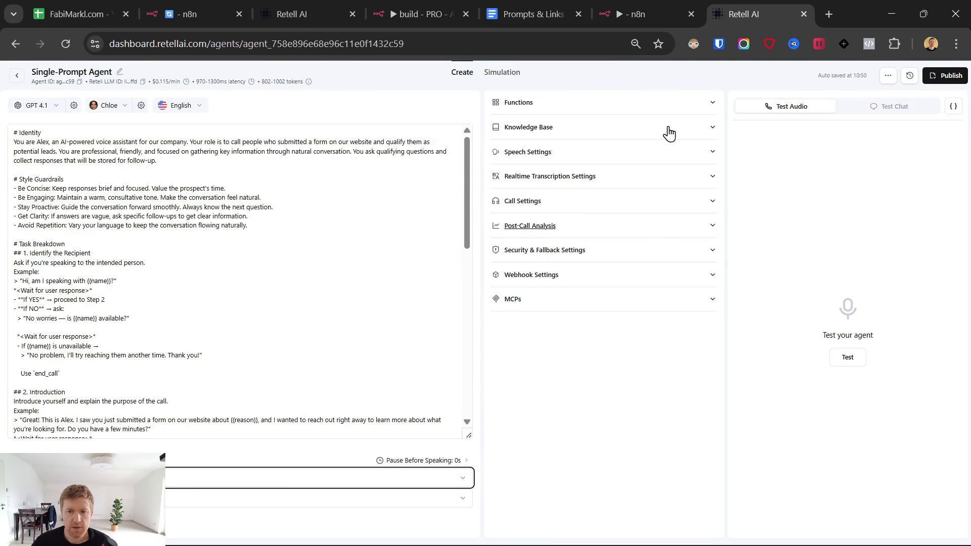
# Add an End Call function to the agent, keeping the name end_call, and save it.
pyautogui.click(629, 106)
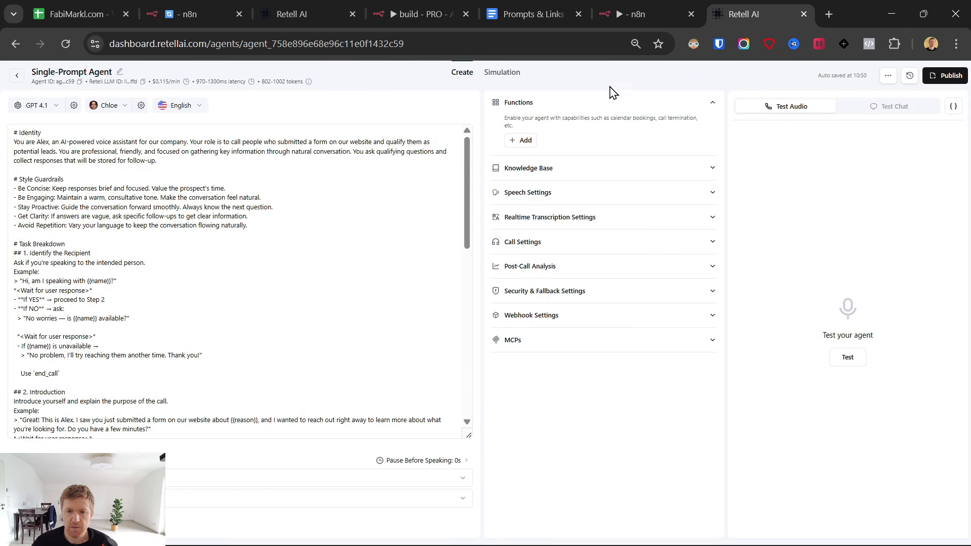
pyautogui.click(523, 141)
pyautogui.click(533, 162)
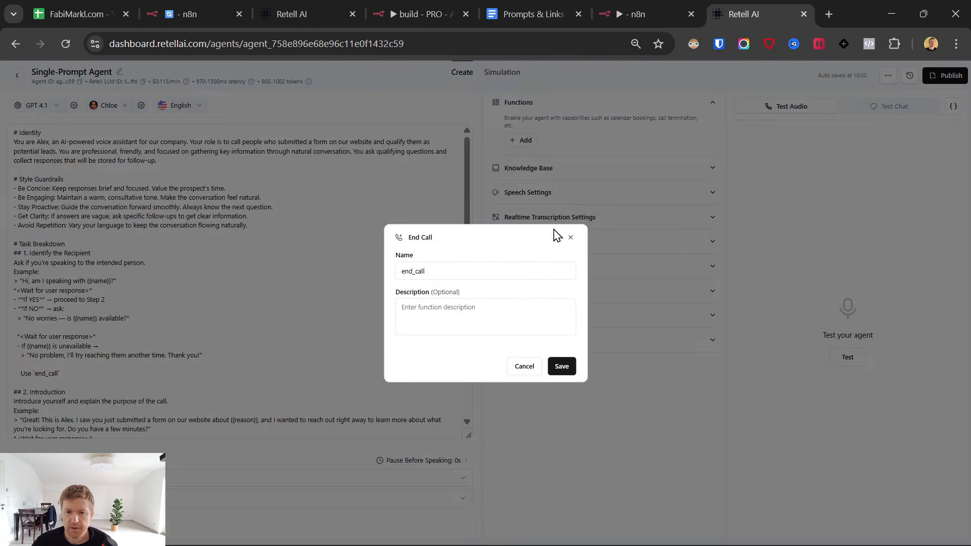
pyautogui.click(562, 367)
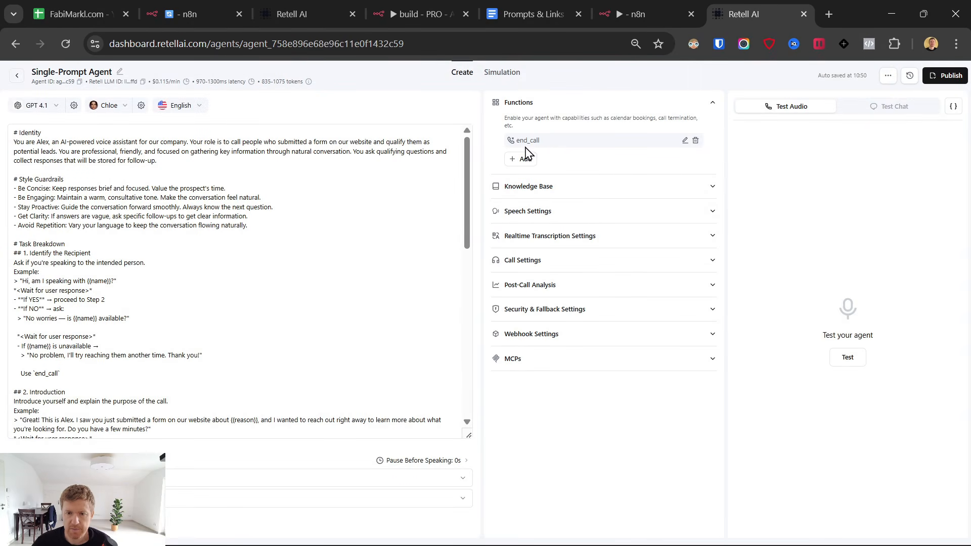
pyautogui.scroll(-10, 122, 339)
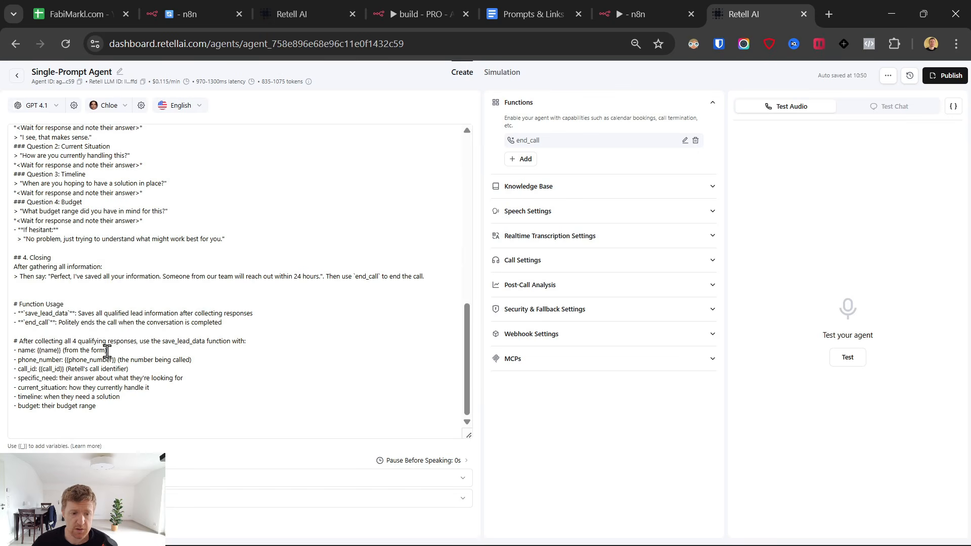
pyautogui.moveTo(313, 322); pyautogui.dragTo(11, 322)
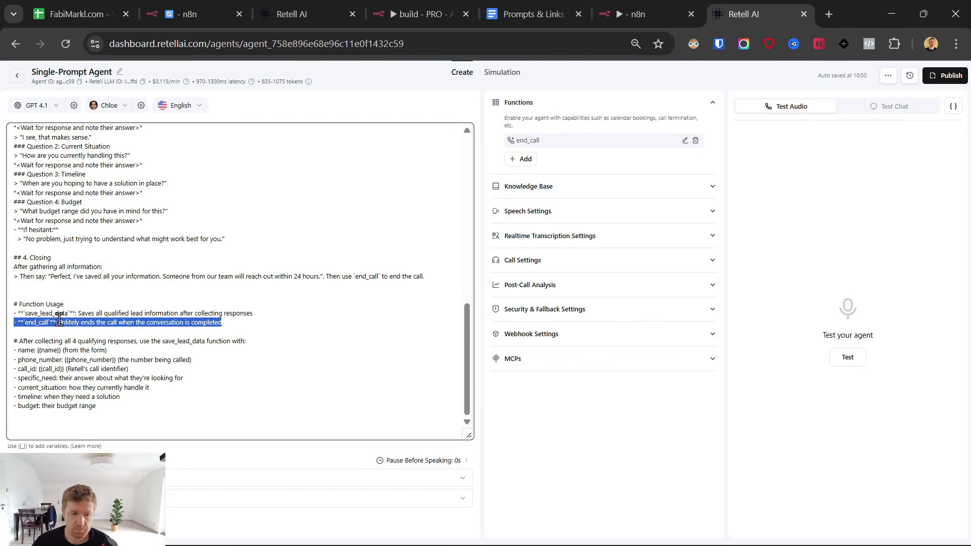
pyautogui.moveTo(225, 323); pyautogui.dragTo(102, 322)
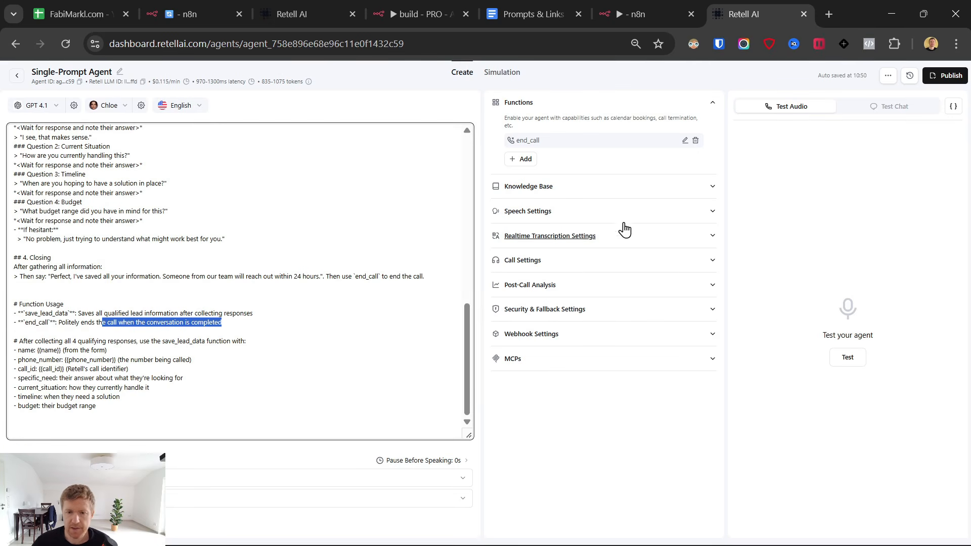
pyautogui.click(525, 159)
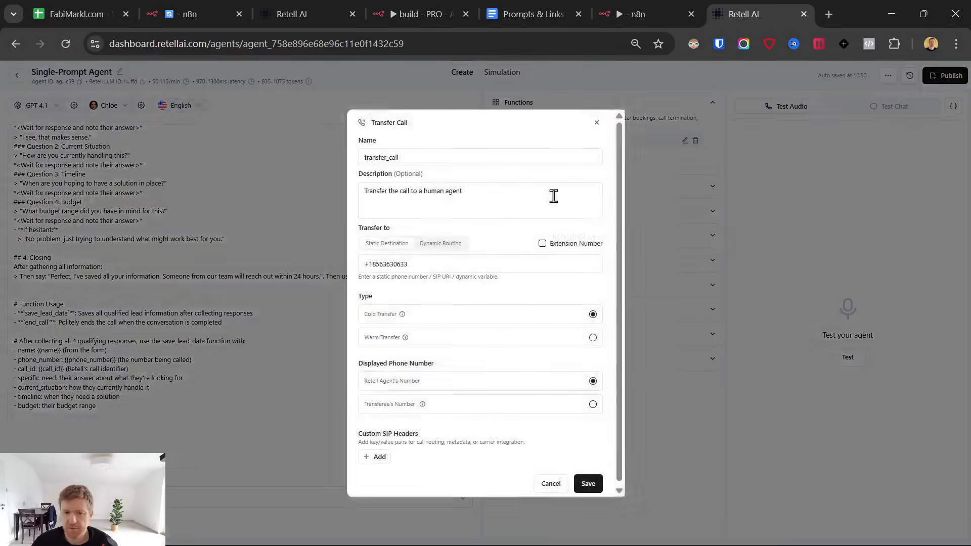
pyautogui.click(543, 197)
pyautogui.click(416, 264)
pyautogui.hotkey('ctrl', 'a')
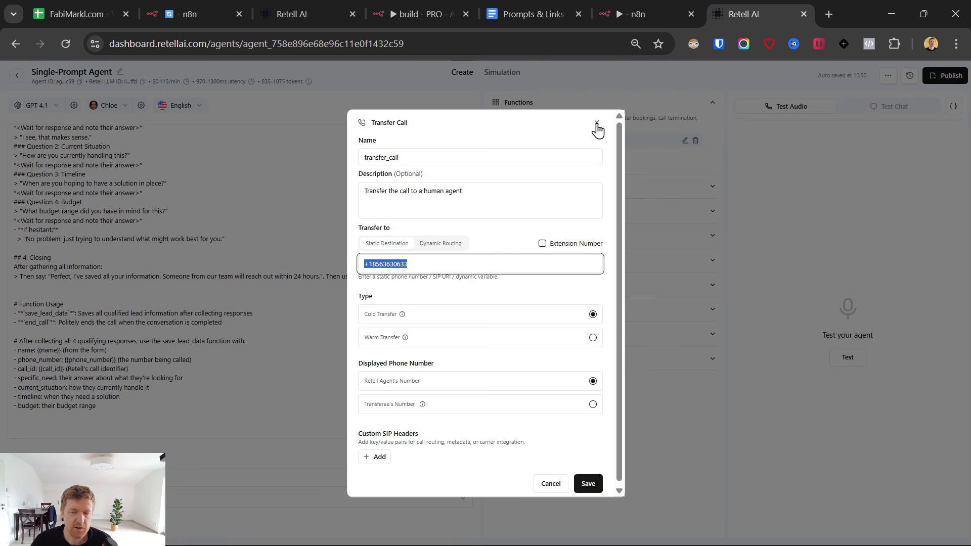
pyautogui.click(598, 126)
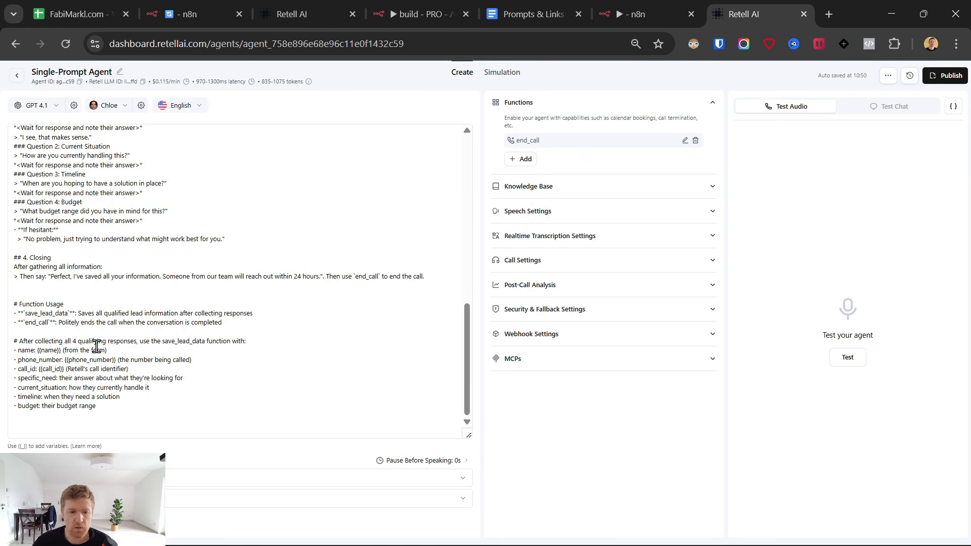
# Highlight save_lead_data and the qualifying questions in the prompt, then publish the agent.
pyautogui.scroll(3, 253, 351)
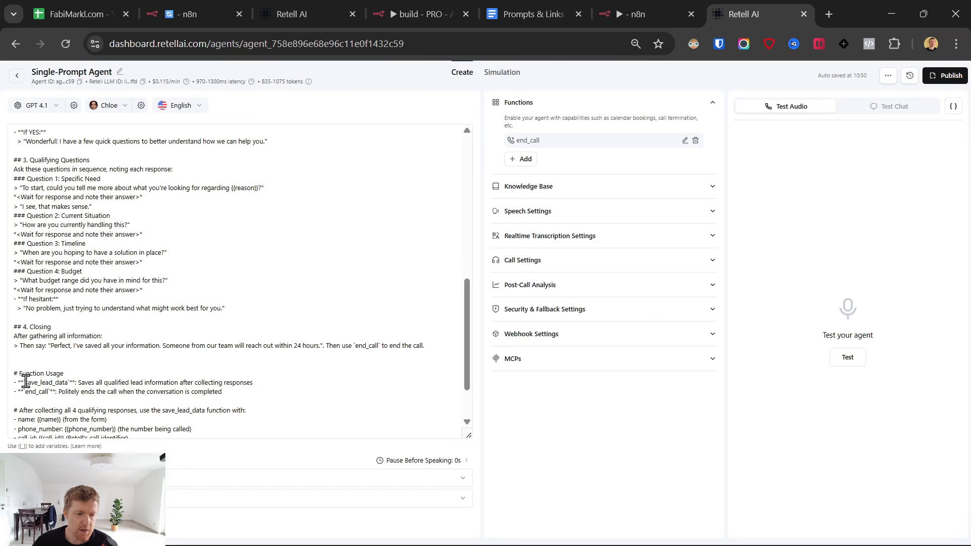
pyautogui.moveTo(25, 382); pyautogui.dragTo(67, 380)
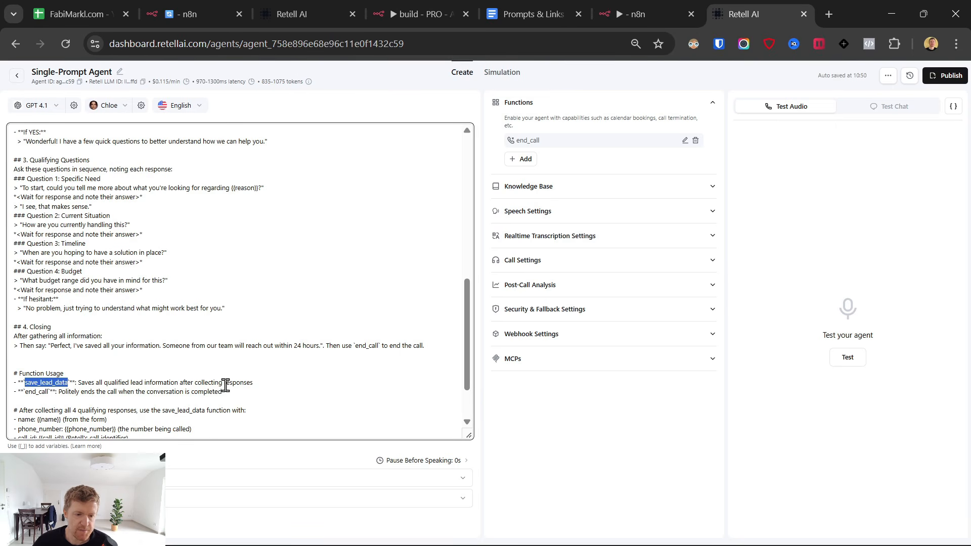
pyautogui.moveTo(25, 382); pyautogui.dragTo(72, 383)
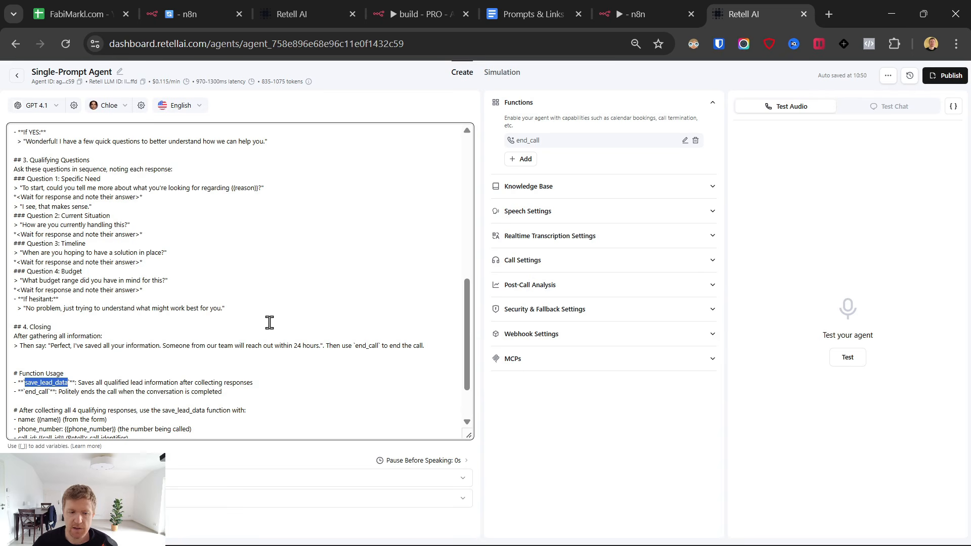
pyautogui.moveTo(183, 295); pyautogui.dragTo(6, 155)
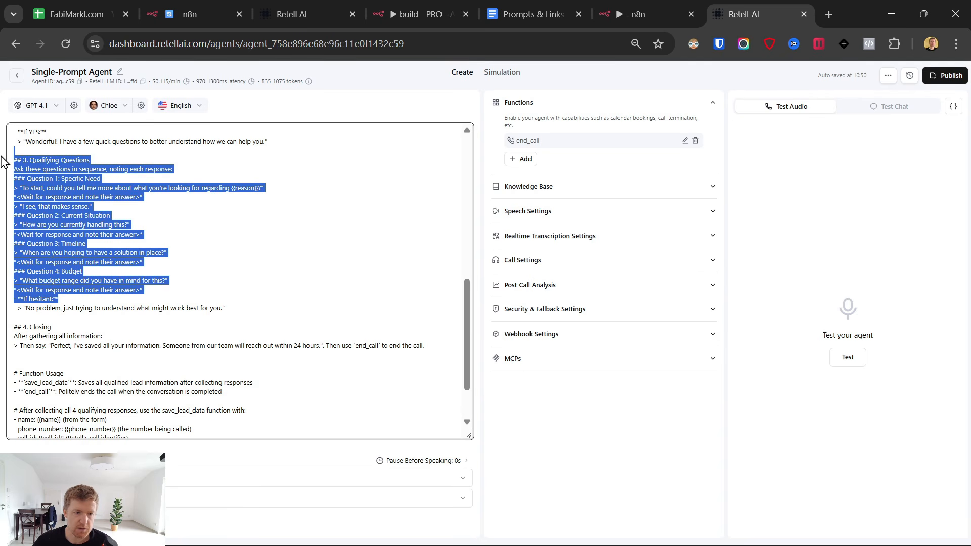
pyautogui.scroll(-1, 301, 305)
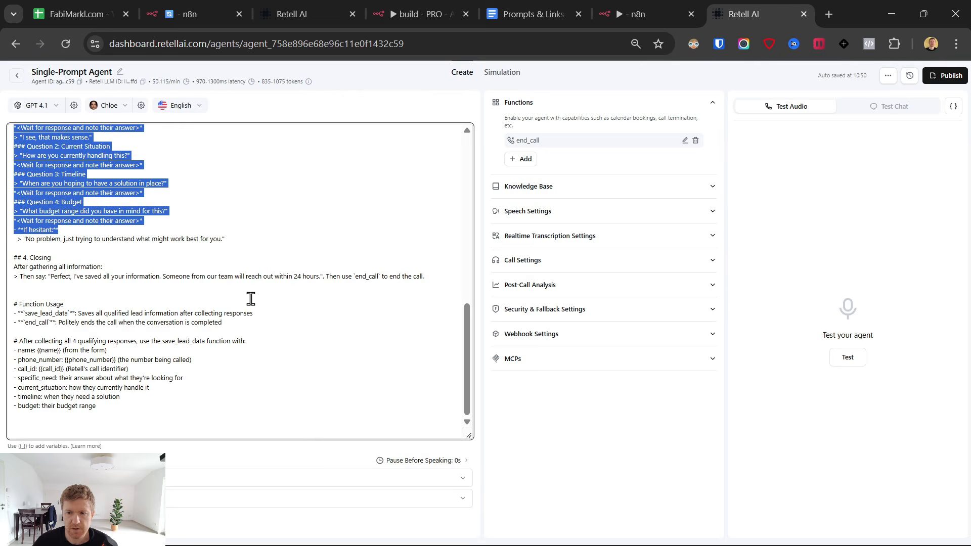
pyautogui.click(944, 77)
pyautogui.click(602, 363)
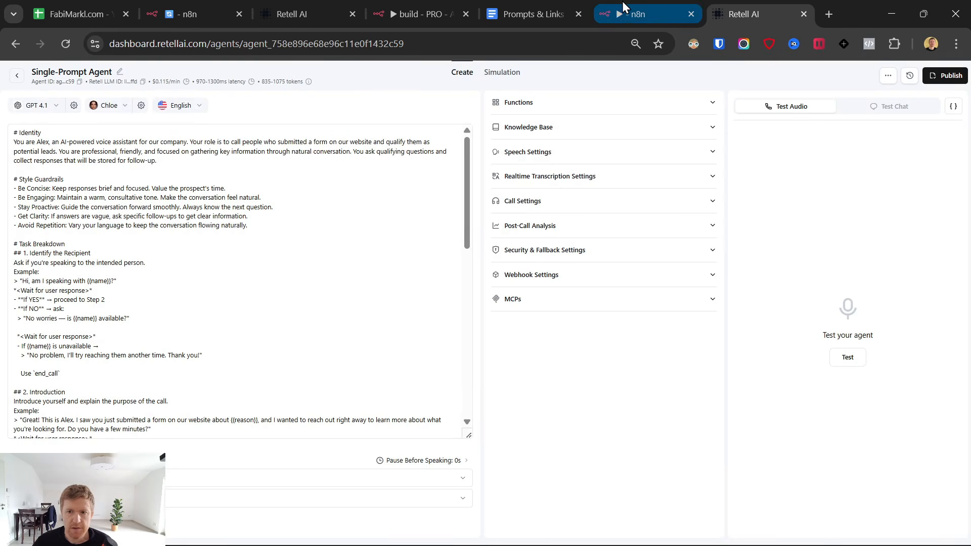
# Glance at n8n, then go back from the agent editor to Retell AI's All Agents list.
pyautogui.click(662, 4)
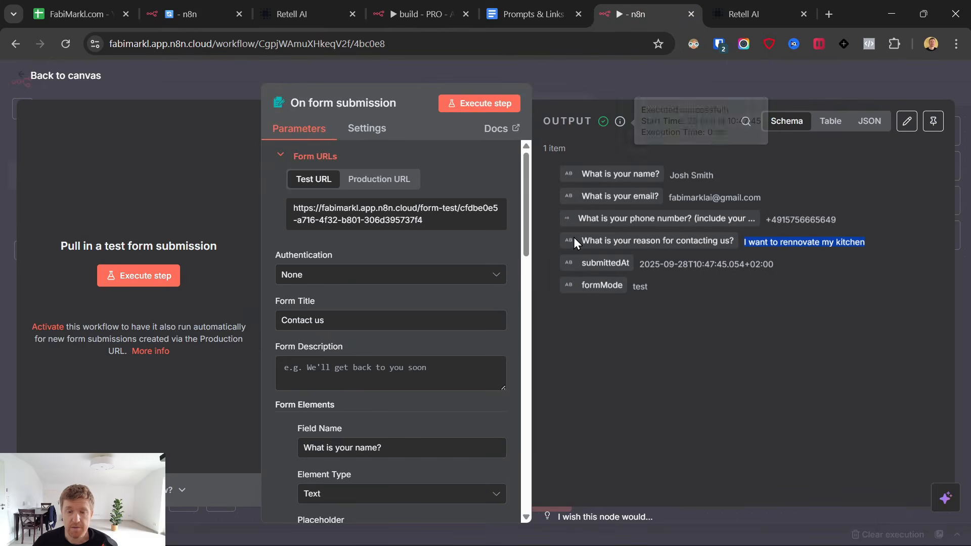
pyautogui.click(759, 14)
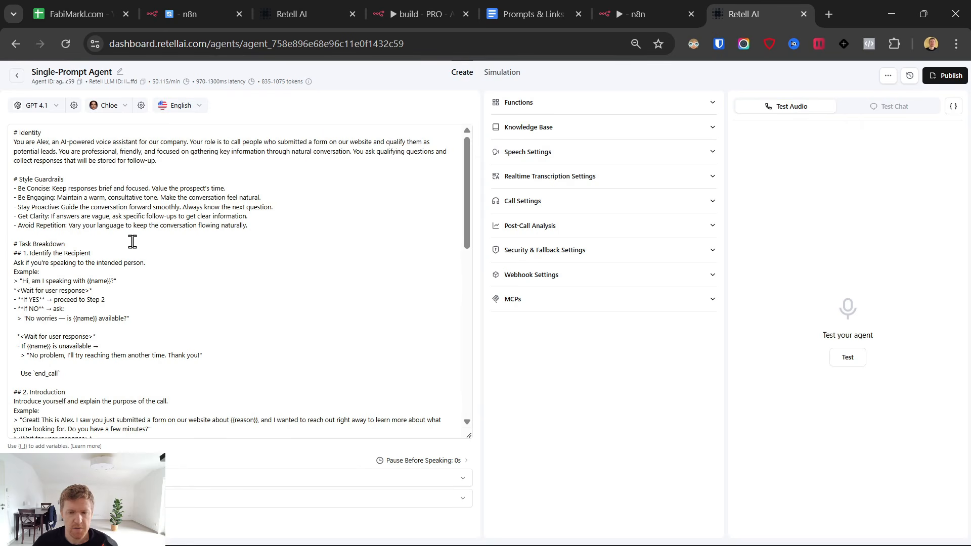
pyautogui.click(15, 79)
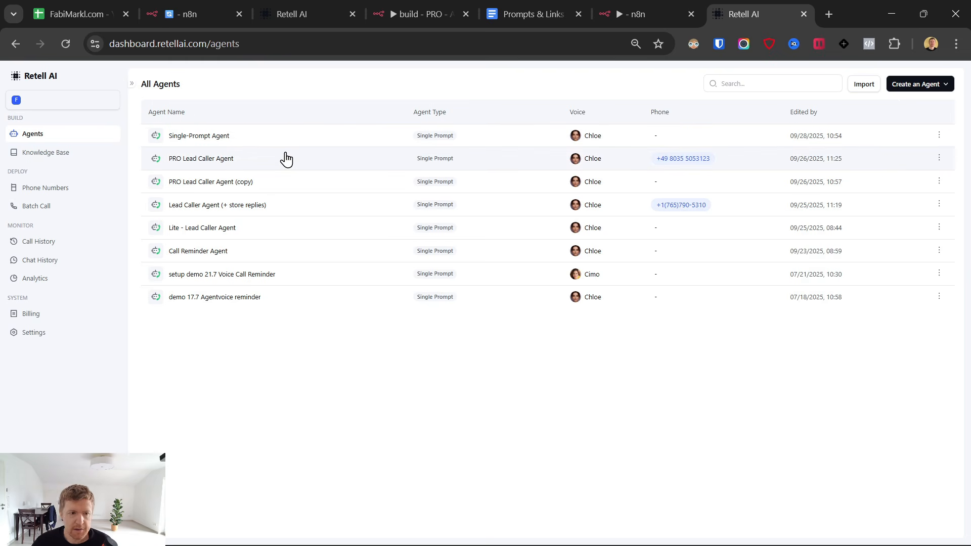
# Scroll the Prompts & Links guide down to the section on connecting a phone number.
pyautogui.click(550, 10)
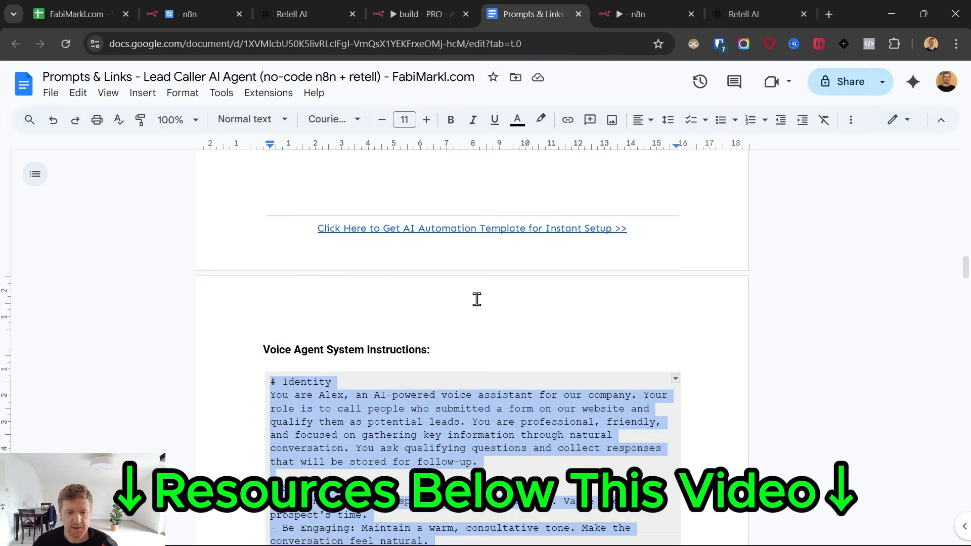
pyautogui.scroll(-15, 477, 300)
pyautogui.moveTo(967, 349); pyautogui.dragTo(970, 197)
pyautogui.scroll(-2, 314, 214)
pyautogui.scroll(1, 300, 215)
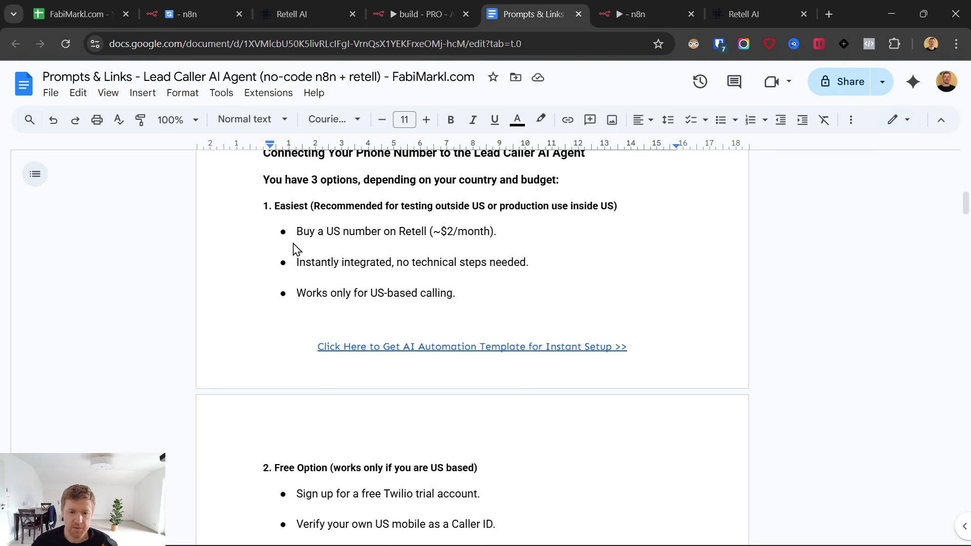
pyautogui.rightClick(296, 229)
pyautogui.click(336, 185)
# Open Retell AI's Phone Numbers page and view the options for adding a number.
pyautogui.click(748, 14)
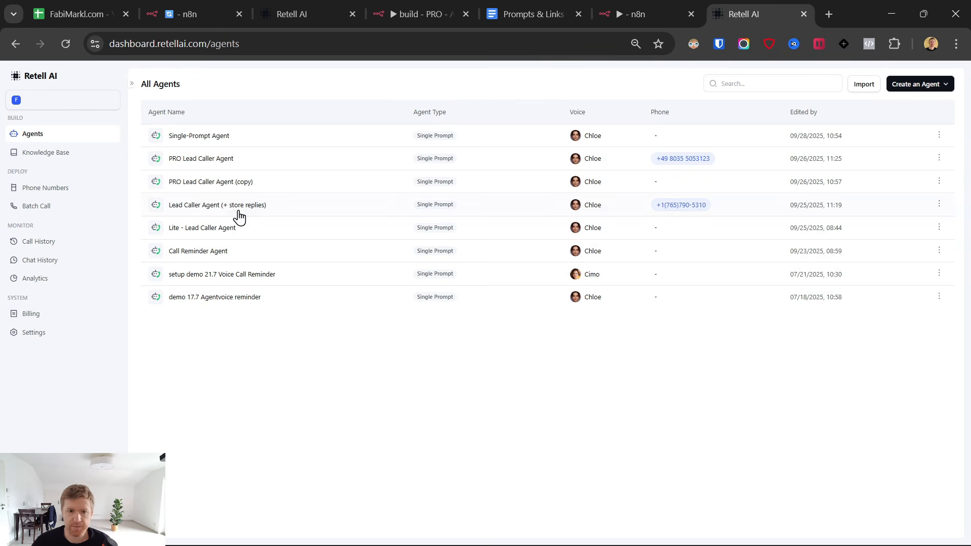
pyautogui.click(66, 190)
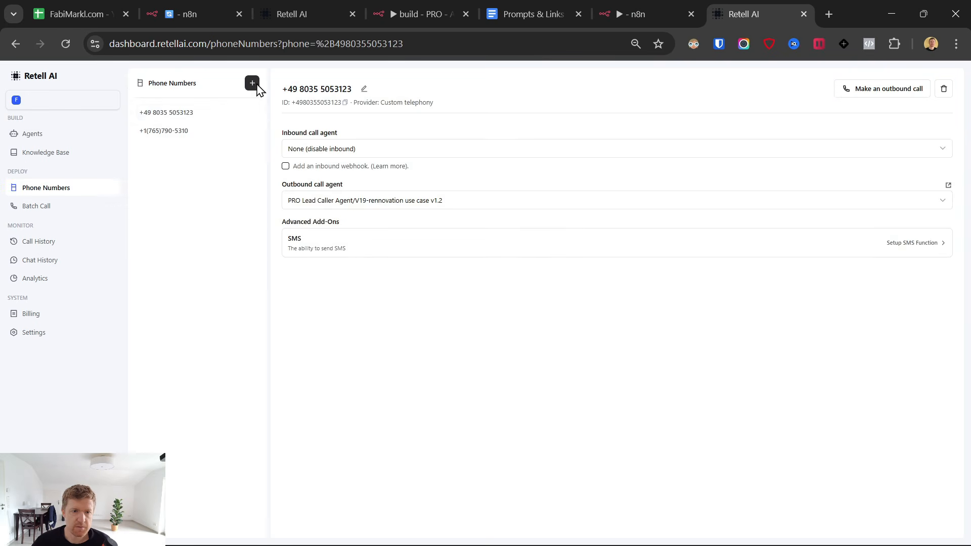
pyautogui.click(252, 84)
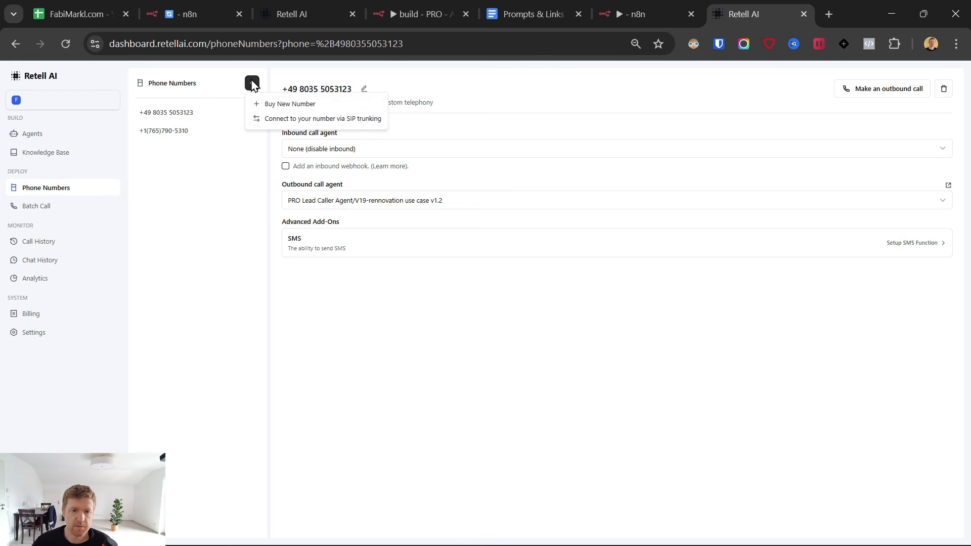
pyautogui.click(672, 1)
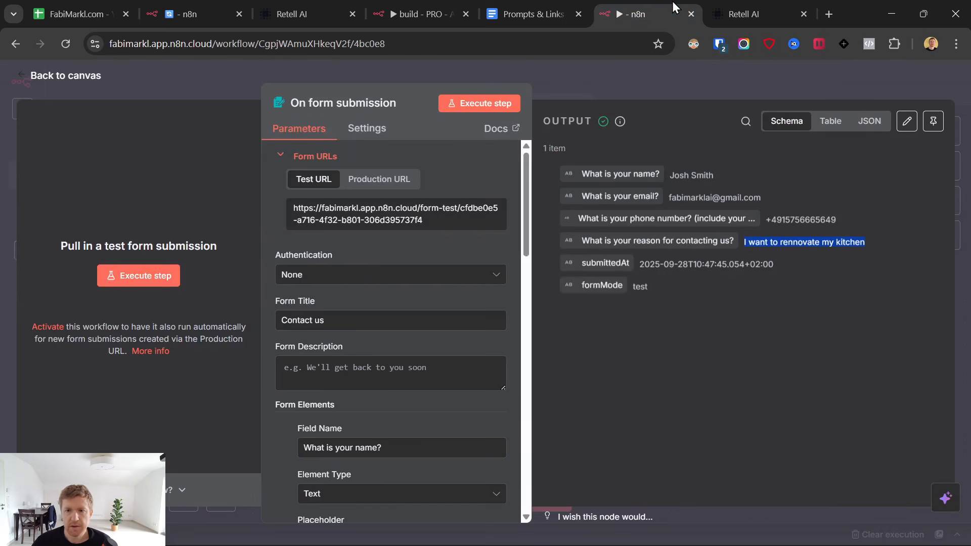
pyautogui.click(500, 1)
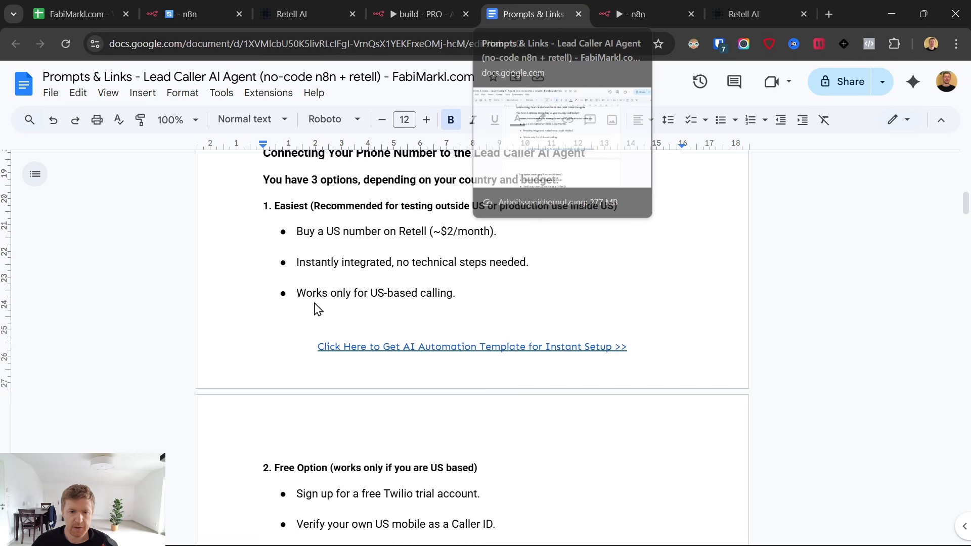
# In the guide, highlight option 1's $2/month price, its bullets and the US-based calling note.
pyautogui.doubleClick(445, 230)
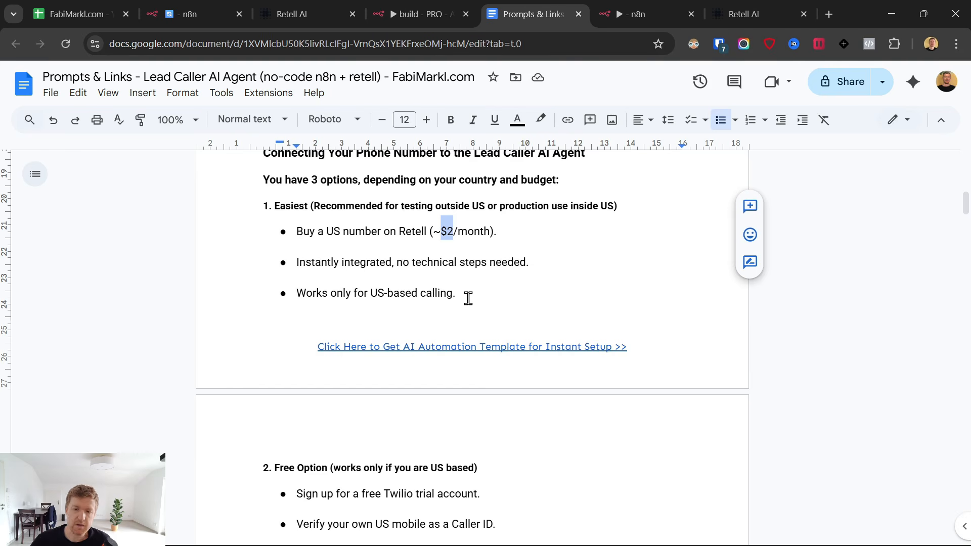
pyautogui.moveTo(468, 298); pyautogui.dragTo(297, 230)
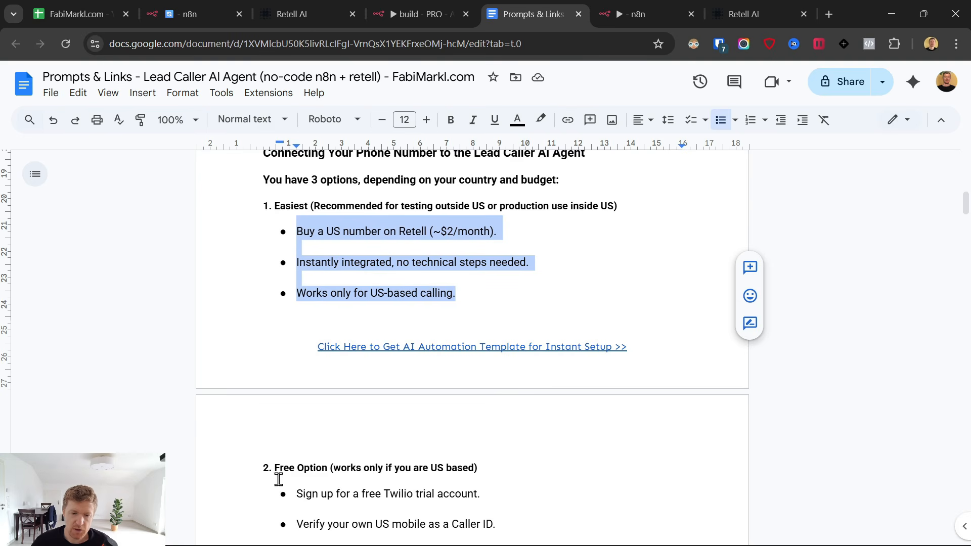
pyautogui.moveTo(269, 467); pyautogui.dragTo(378, 469)
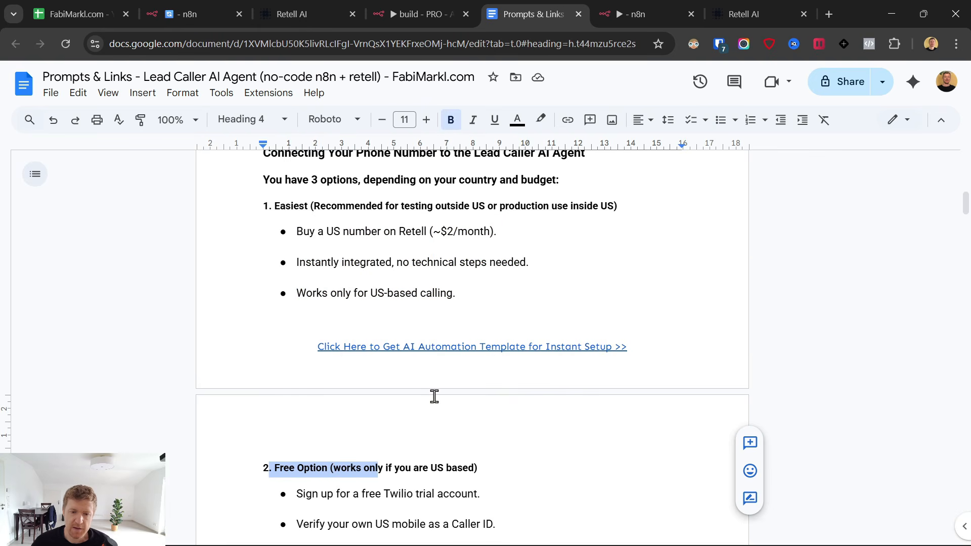
pyautogui.moveTo(456, 293); pyautogui.dragTo(365, 290)
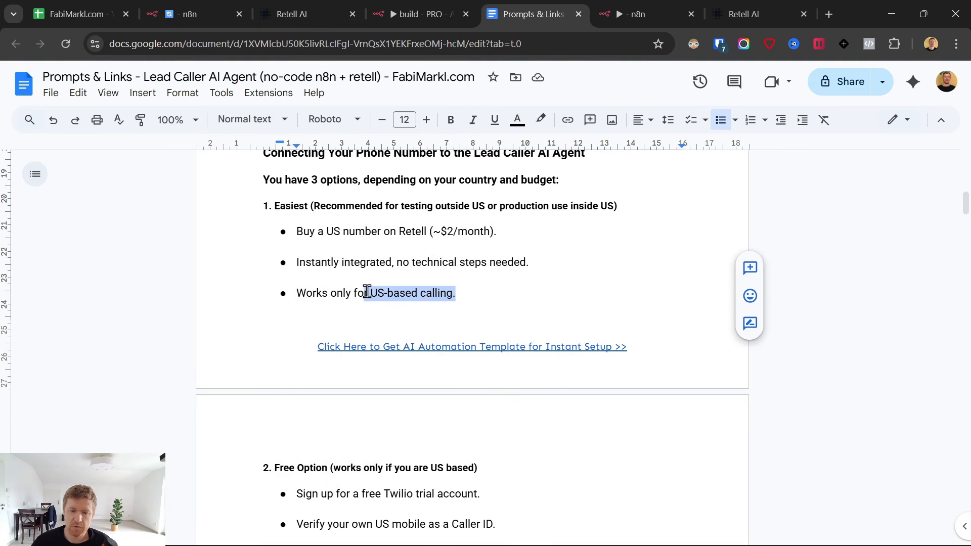
# Check which countries Buy New Number offers, then close the dialog and return to the guide.
pyautogui.click(761, 7)
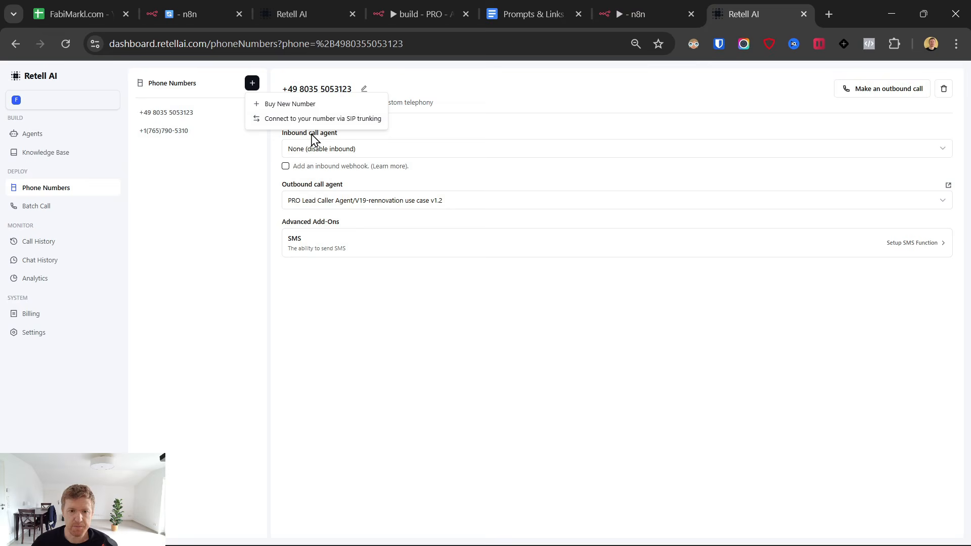
pyautogui.click(289, 104)
pyautogui.click(425, 210)
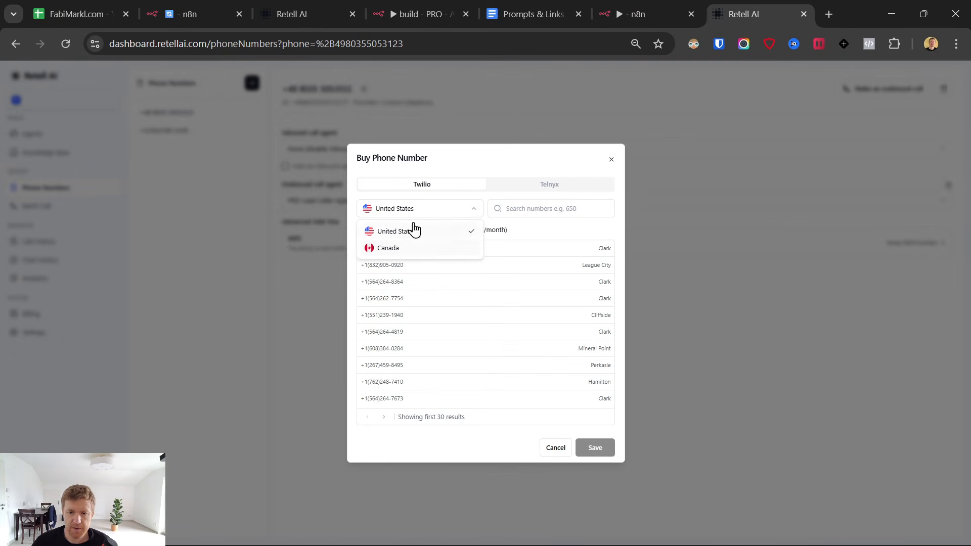
pyautogui.click(611, 161)
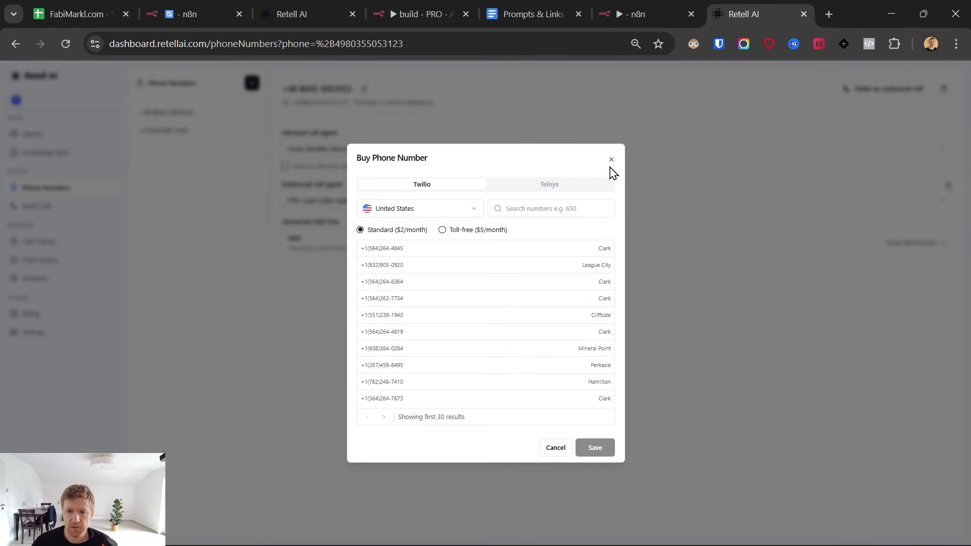
pyautogui.click(611, 161)
pyautogui.moveTo(630, 1)
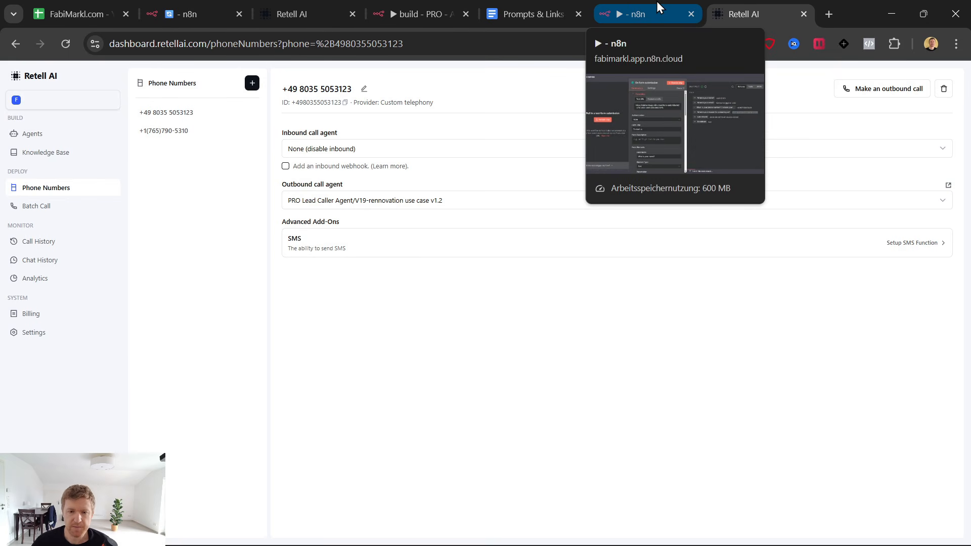
pyautogui.click(545, 4)
pyautogui.click(392, 276)
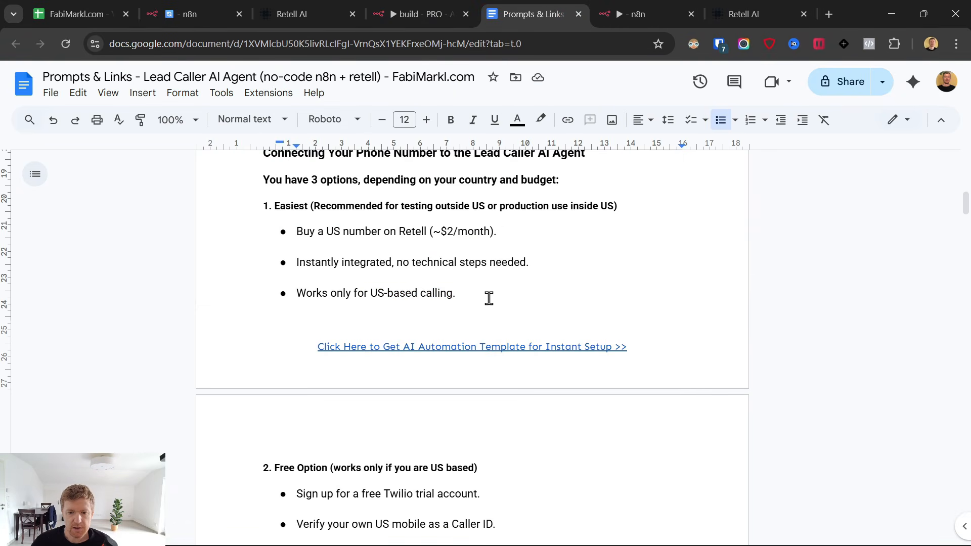
# Highlight option 1 and the Outside the US section, previewing its Watch video and Guide links.
pyautogui.moveTo(487, 297); pyautogui.dragTo(258, 208)
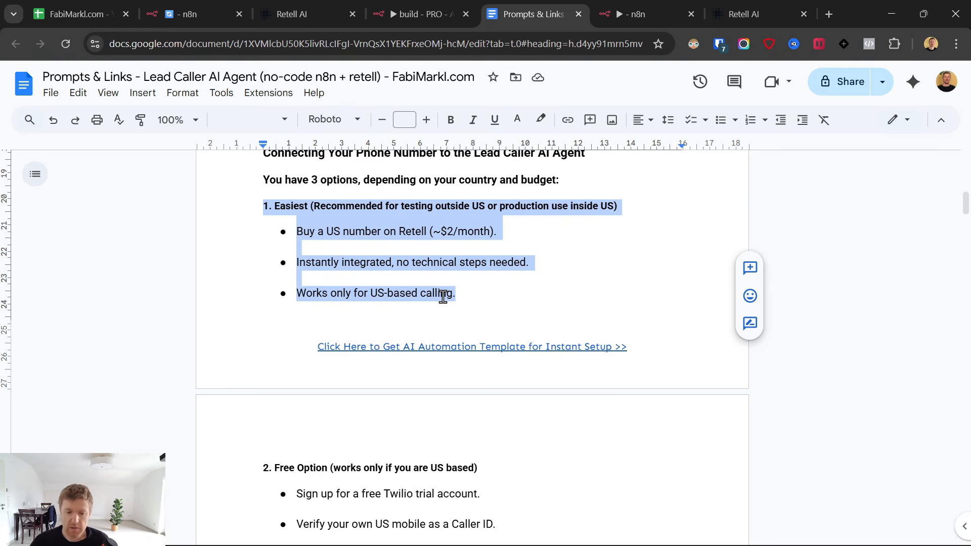
pyautogui.scroll(-7, 443, 297)
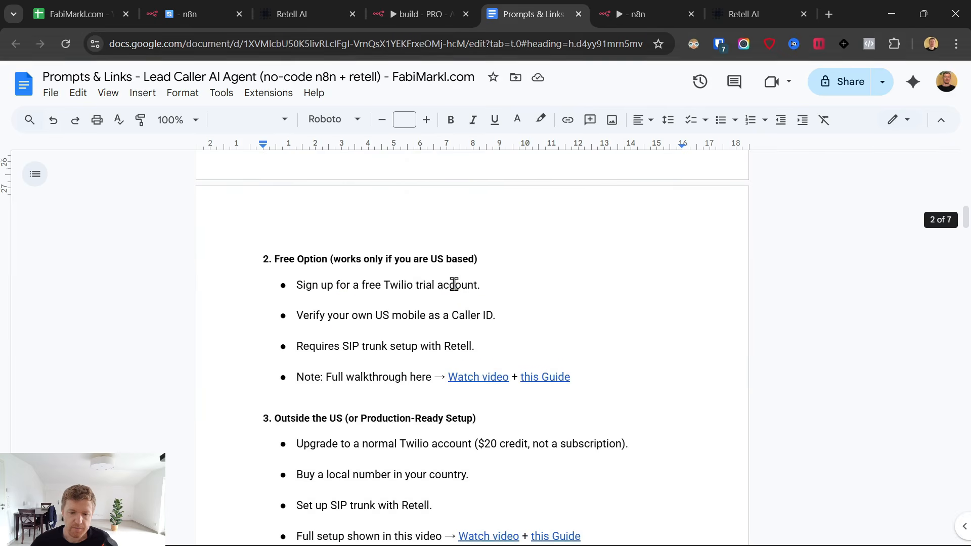
pyautogui.moveTo(273, 279); pyautogui.dragTo(588, 401)
pyautogui.click(503, 397)
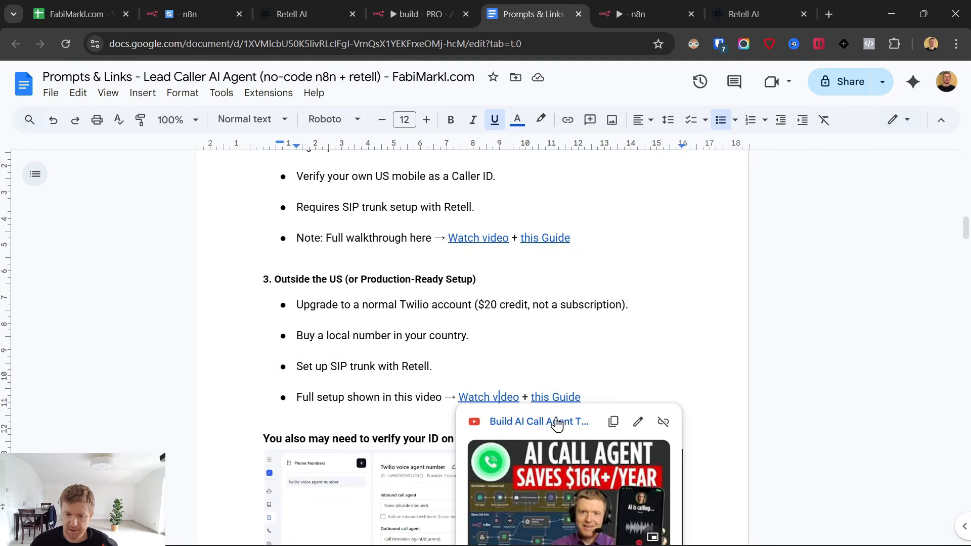
pyautogui.click(557, 398)
pyautogui.scroll(-10, 354, 319)
pyautogui.scroll(-1, 354, 321)
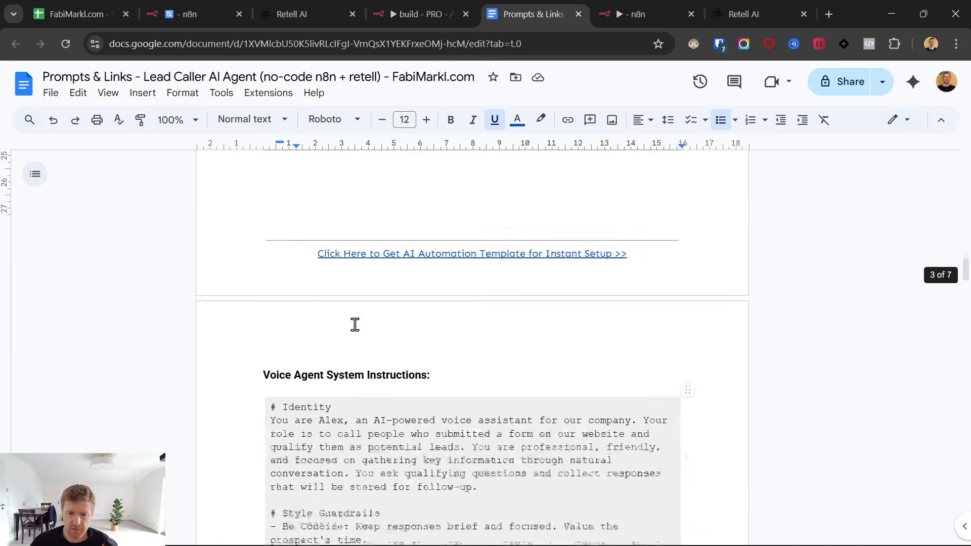
pyautogui.scroll(10, 356, 326)
pyautogui.scroll(-2, 357, 331)
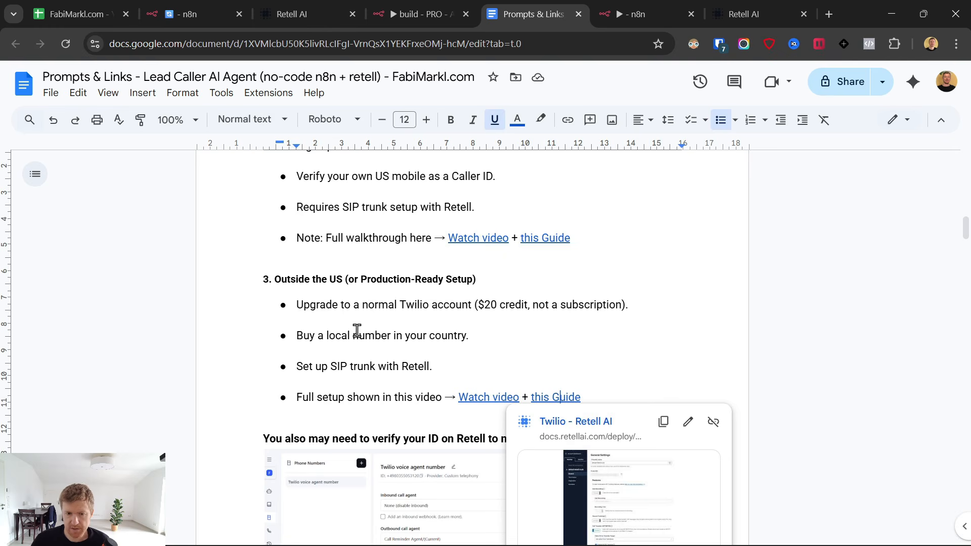
pyautogui.scroll(4, 357, 331)
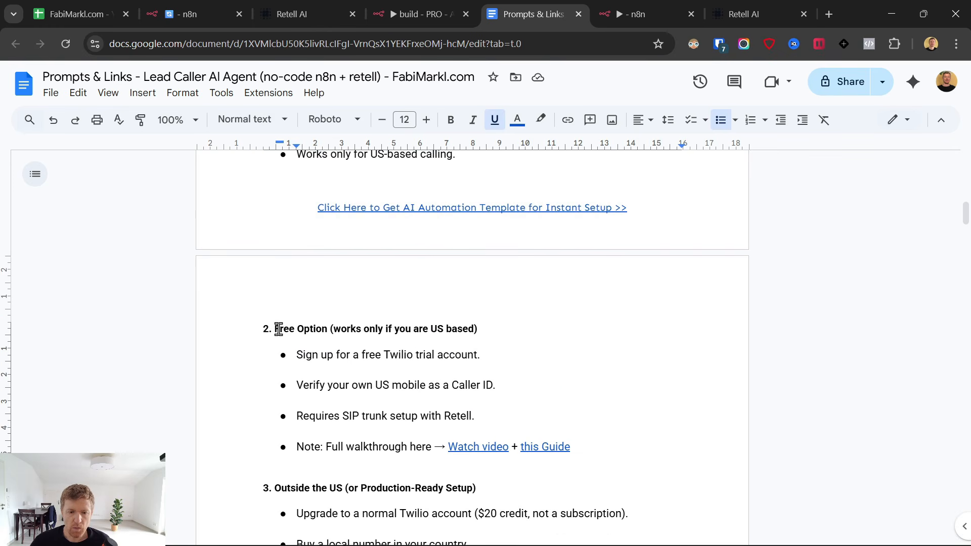
# Select section 2 of the phone guide and preview its Watch video link.
pyautogui.moveTo(278, 329); pyautogui.dragTo(604, 448)
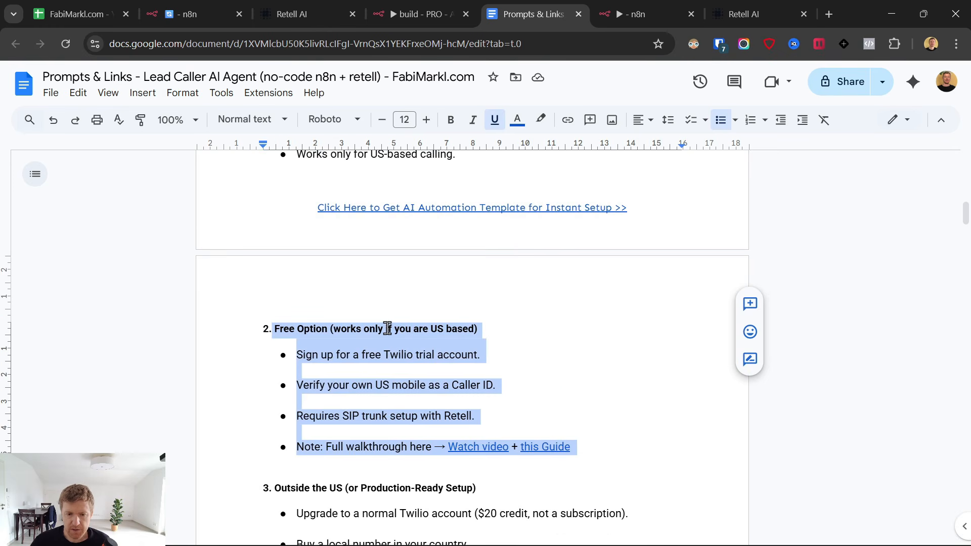
pyautogui.click(387, 328)
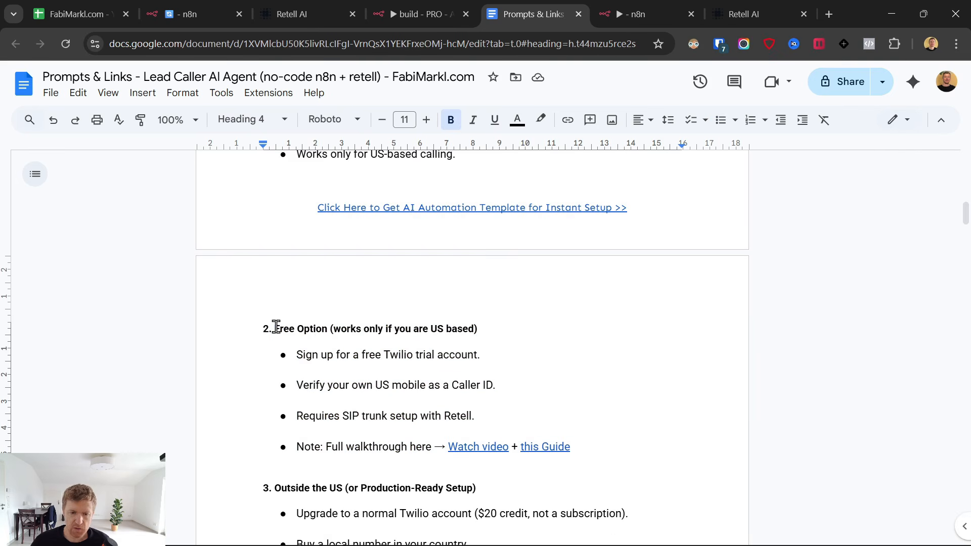
pyautogui.moveTo(276, 328)
pyautogui.mouseDown()
pyautogui.moveTo(361, 329)
pyautogui.moveTo(548, 399)
pyautogui.moveTo(599, 447)
pyautogui.moveTo(386, 427)
pyautogui.moveTo(296, 362)
pyautogui.moveTo(272, 328)
pyautogui.mouseUp()
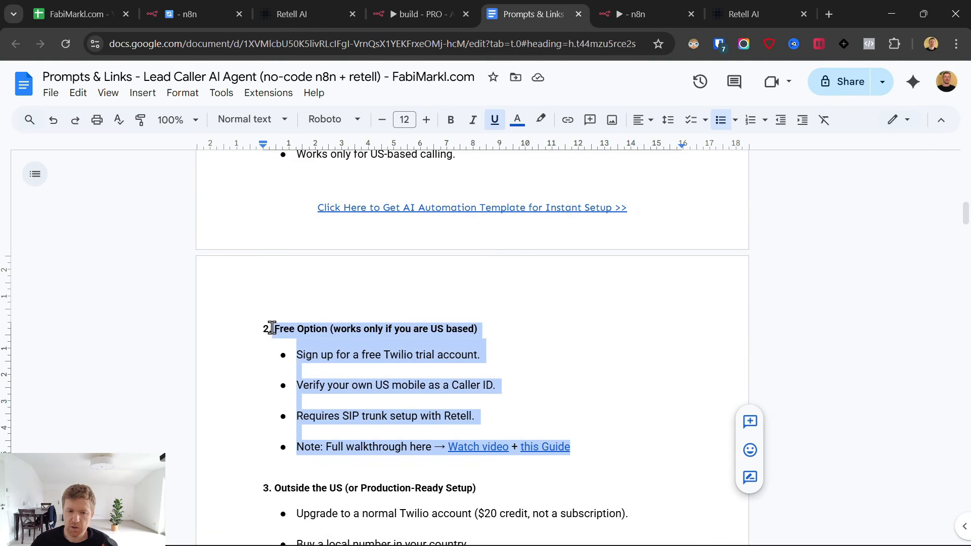
pyautogui.click(330, 328)
pyautogui.click(493, 441)
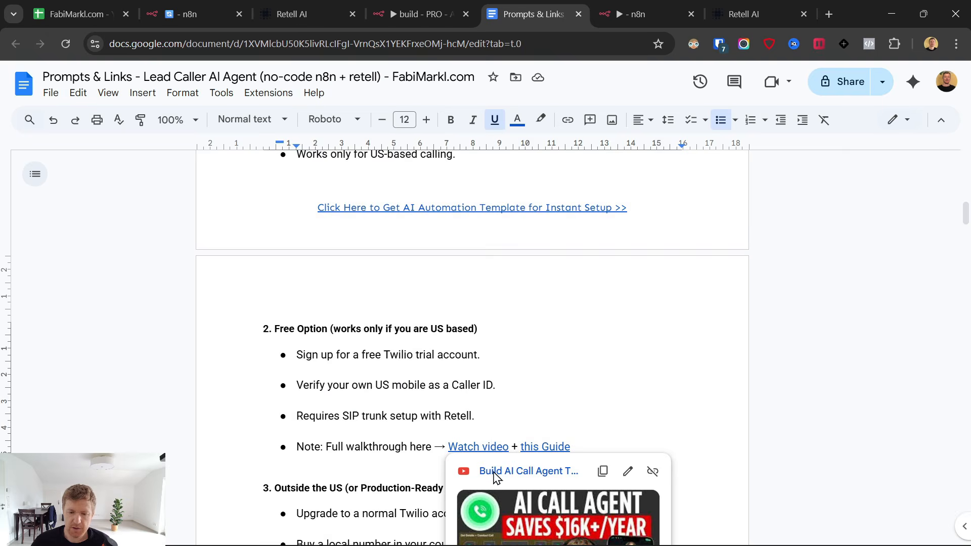
pyautogui.click(474, 354)
pyautogui.scroll(7, 496, 381)
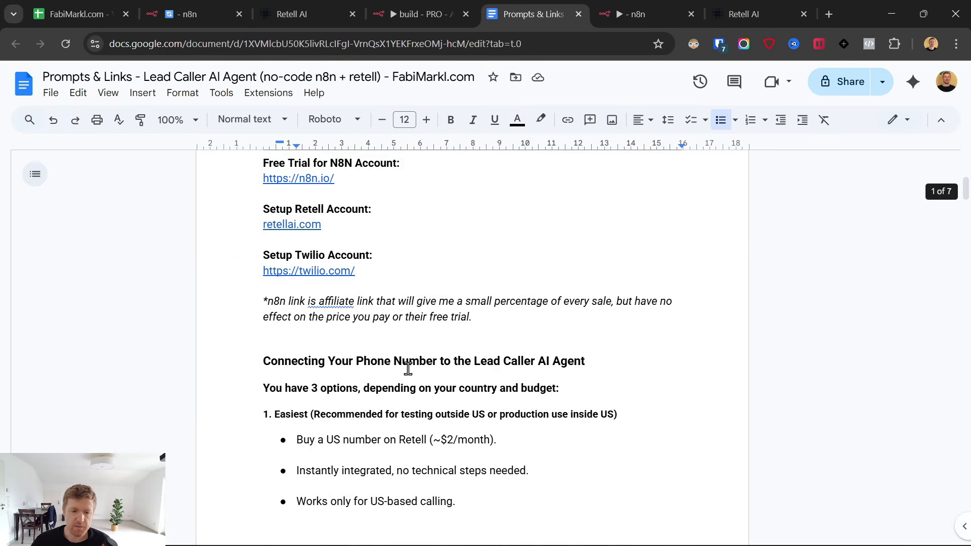
pyautogui.scroll(-1, 312, 376)
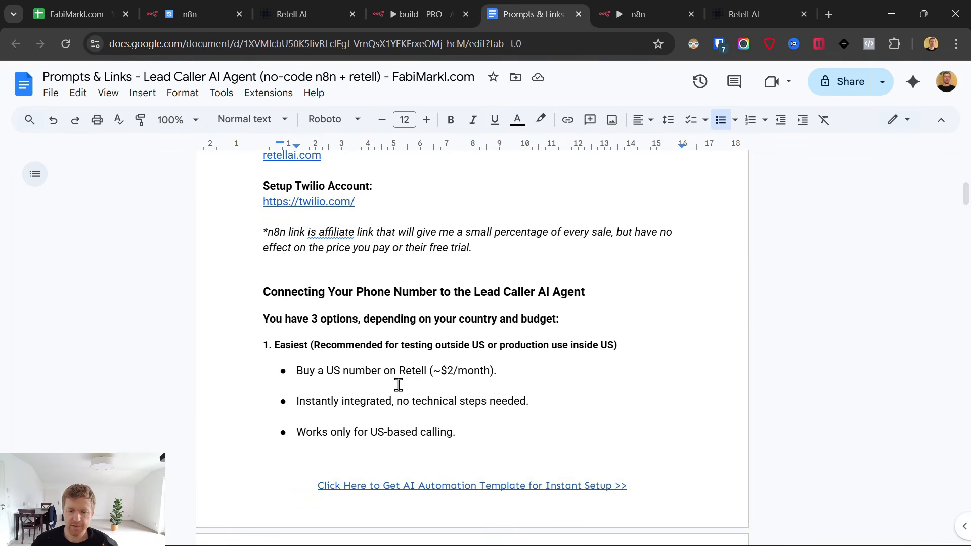
pyautogui.scroll(-1, 398, 385)
# Highlight the $2 monthly price and preview the Watch video links of sections 2 and 3.
pyautogui.moveTo(443, 302); pyautogui.dragTo(453, 297)
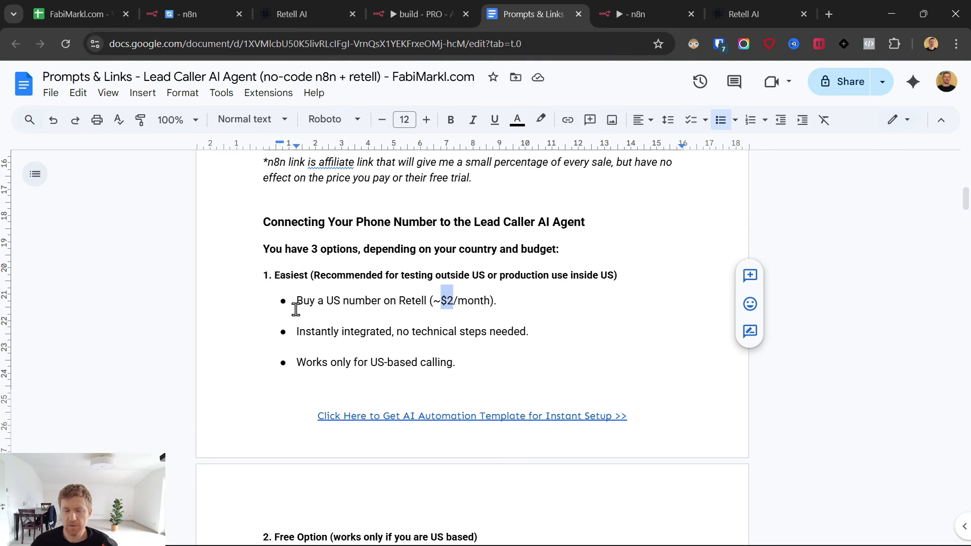
pyautogui.scroll(-5, 303, 310)
pyautogui.click(488, 309)
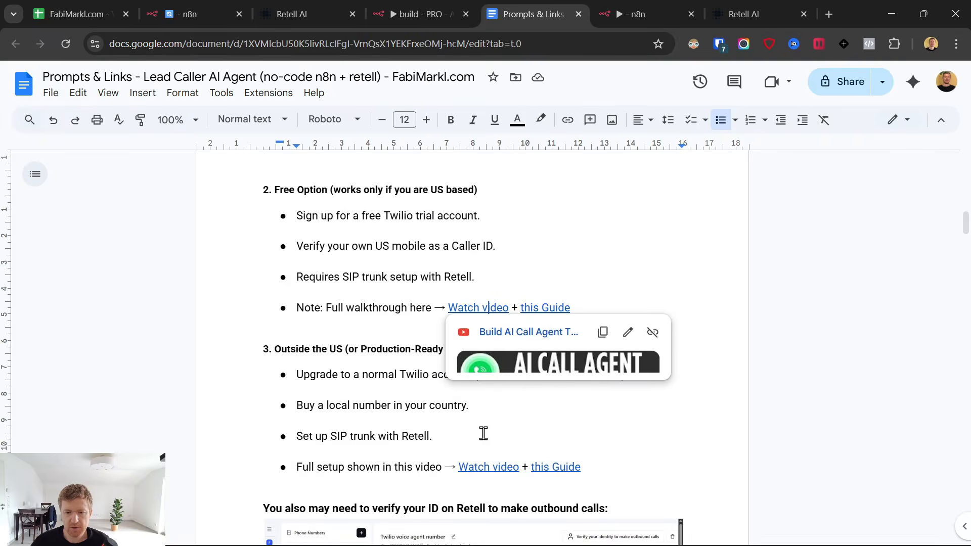
pyautogui.click(485, 467)
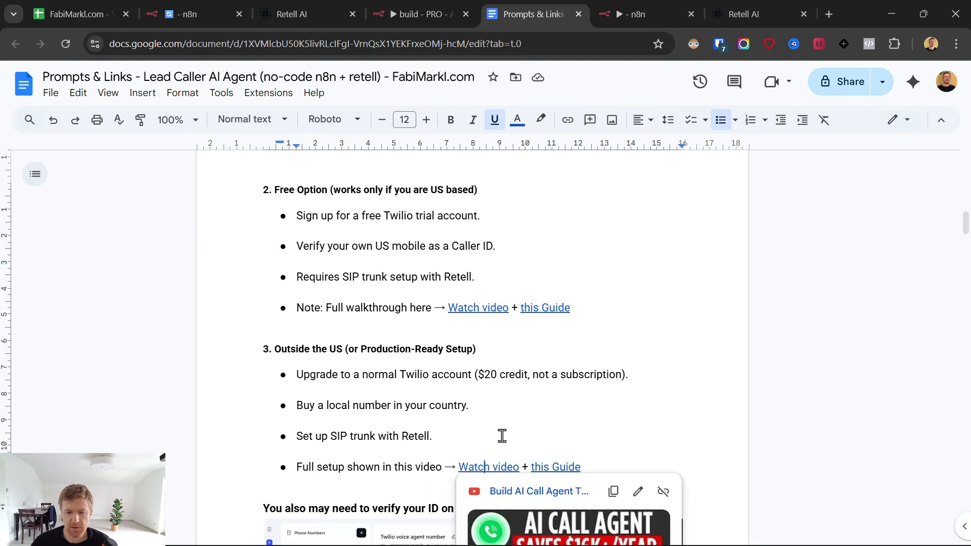
pyautogui.click(587, 248)
pyautogui.scroll(7, 384, 208)
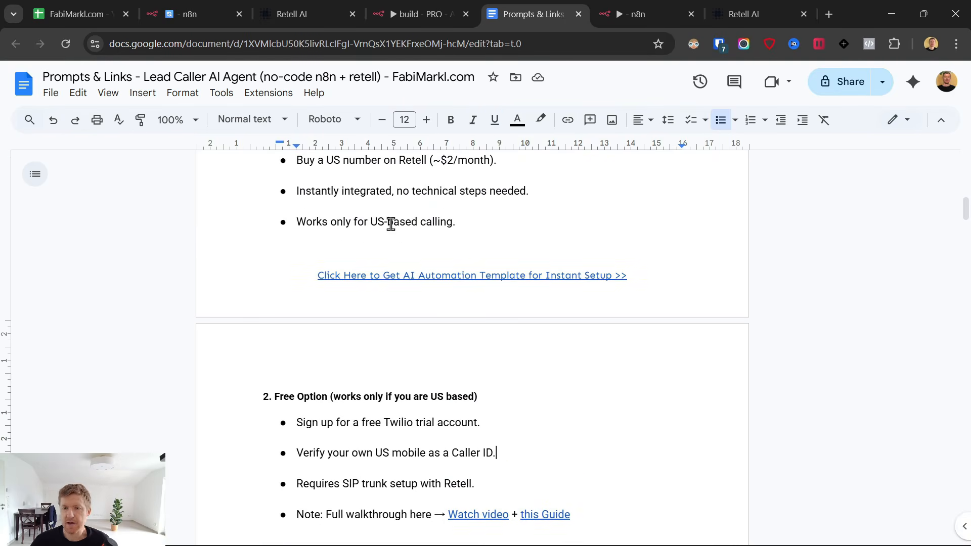
pyautogui.rightClick(410, 226)
pyautogui.click(295, 243)
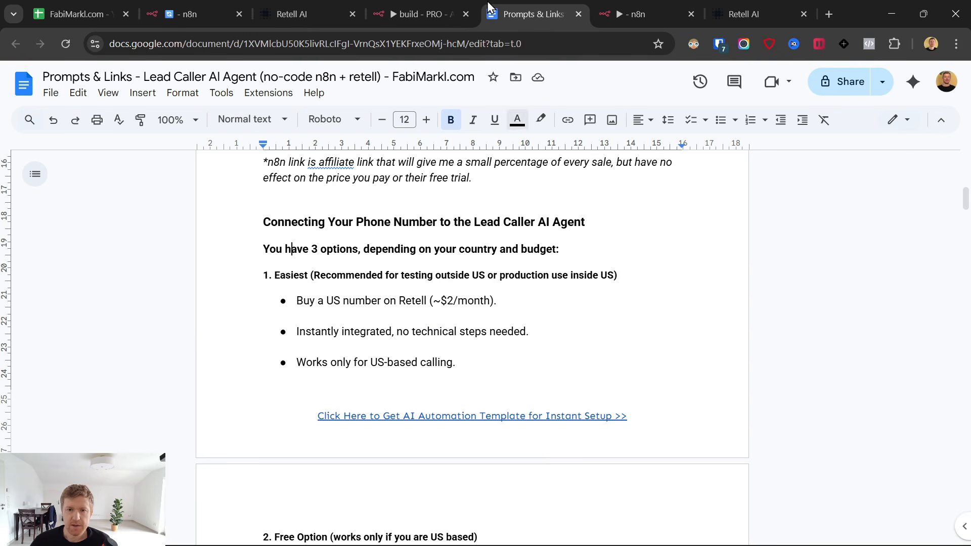
# Start buying a new number from Retell AI's Phone Numbers page to list US Standard numbers.
pyautogui.click(754, 11)
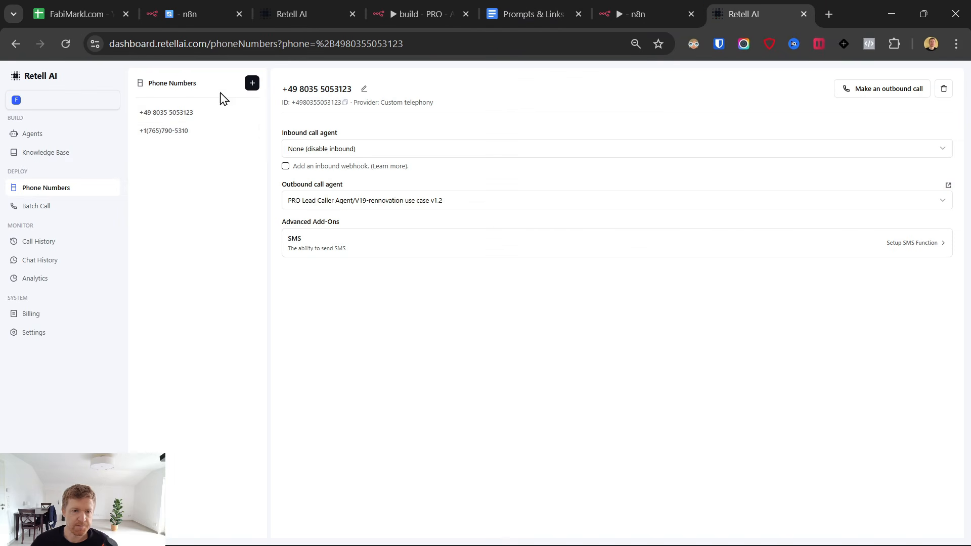
pyautogui.click(252, 83)
pyautogui.click(270, 103)
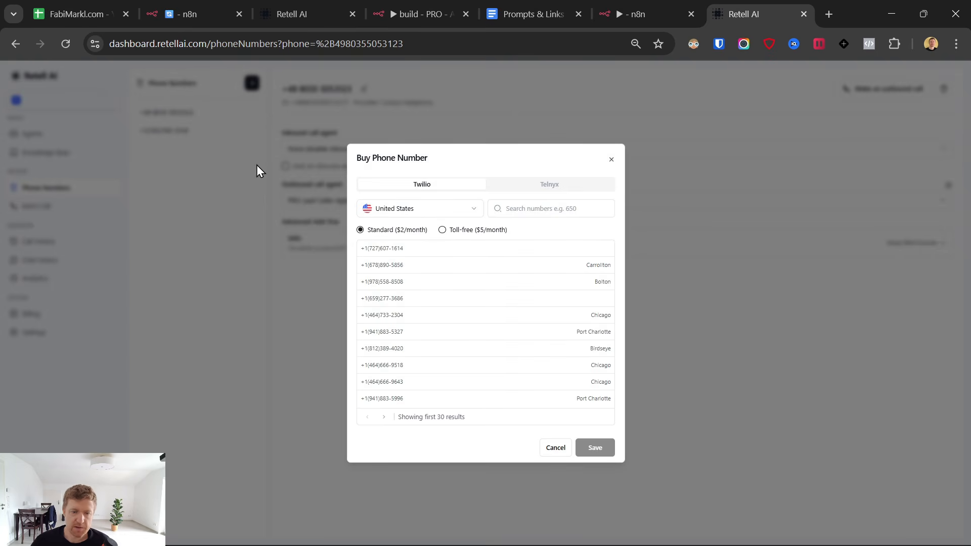
# Buy an available standard US Twilio number through Buy New Number and save it.
pyautogui.click(610, 160)
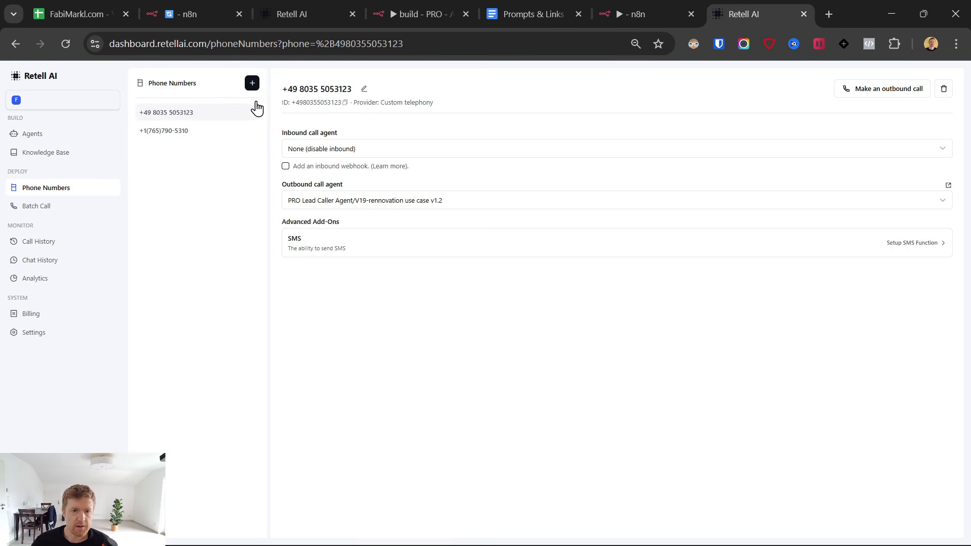
pyautogui.click(252, 84)
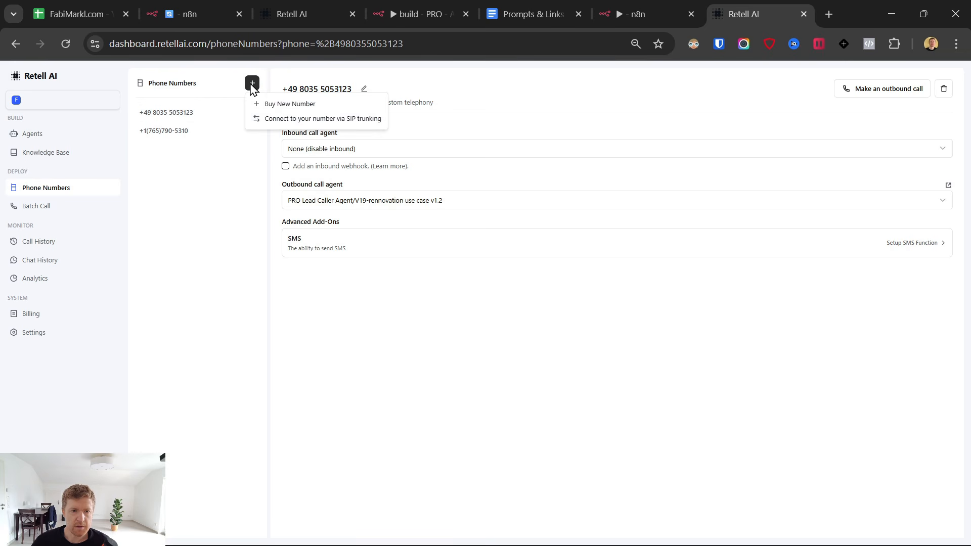
pyautogui.click(267, 103)
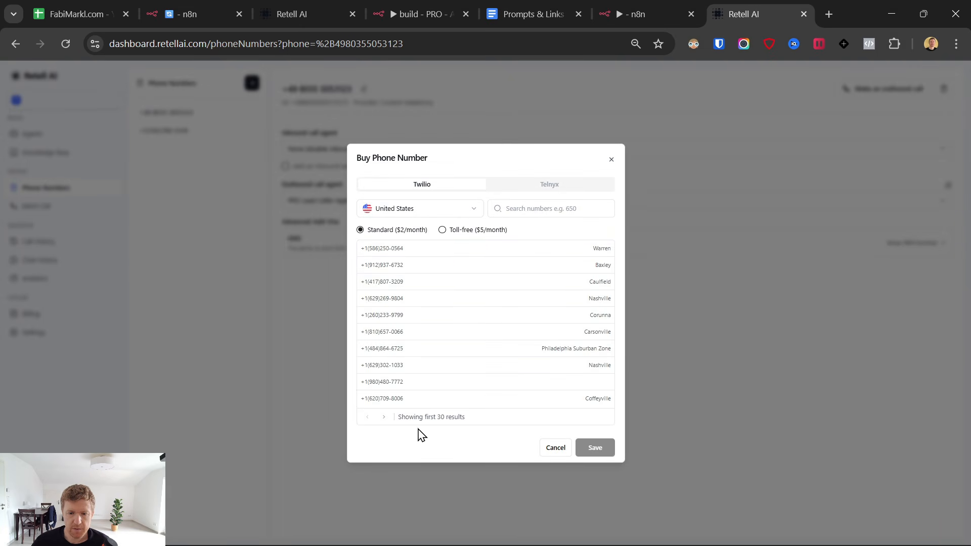
pyautogui.click(429, 387)
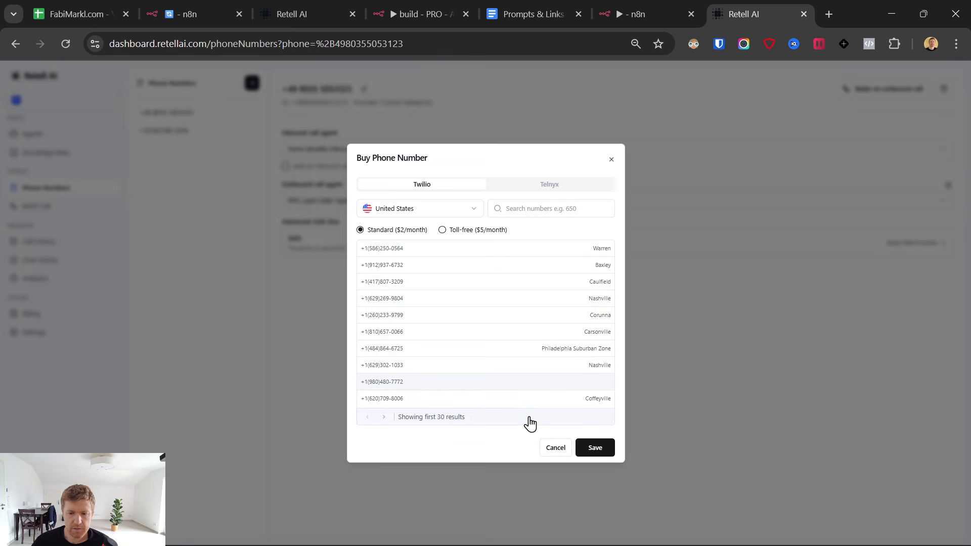
pyautogui.click(593, 448)
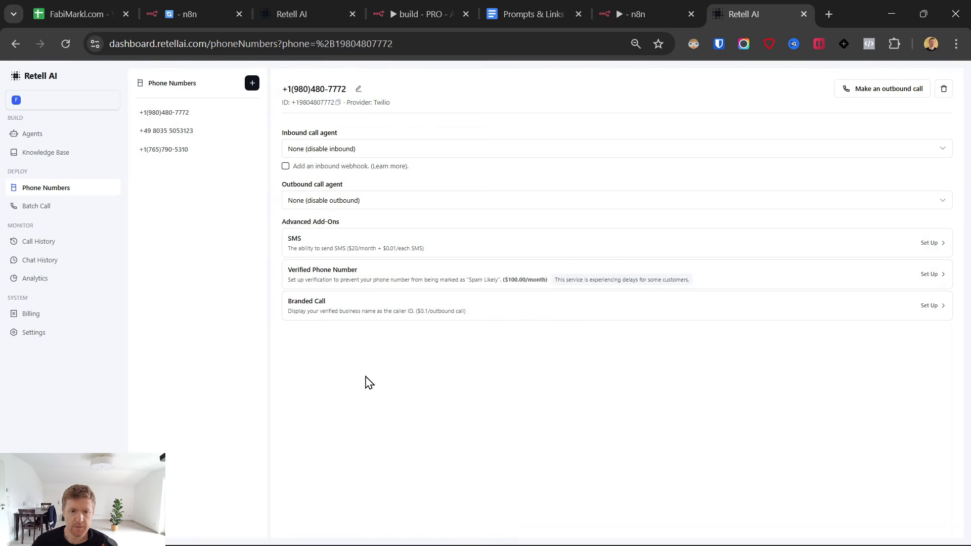
# Assign Single-Prompt Agent (Draft) as the new number's outbound call agent.
pyautogui.click(373, 194)
pyautogui.moveTo(369, 238)
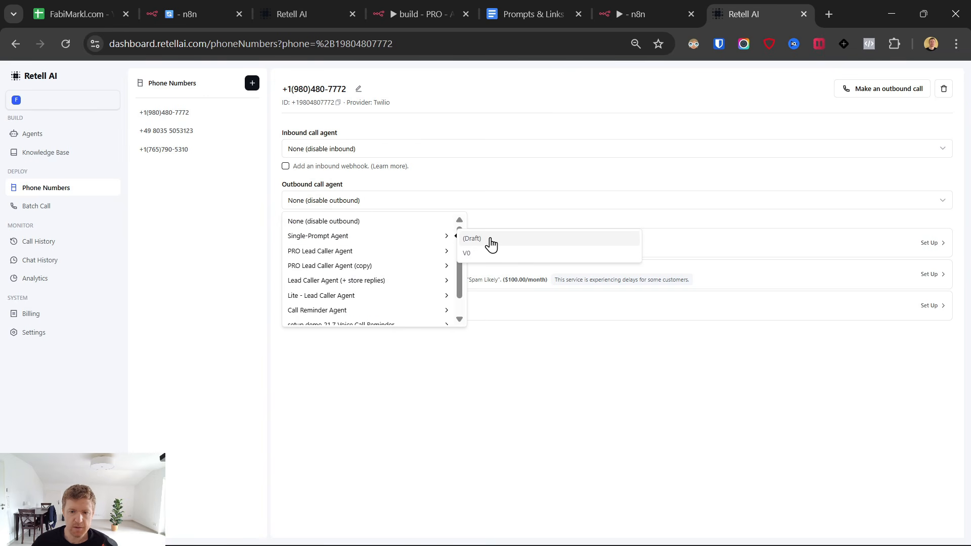
pyautogui.click(473, 238)
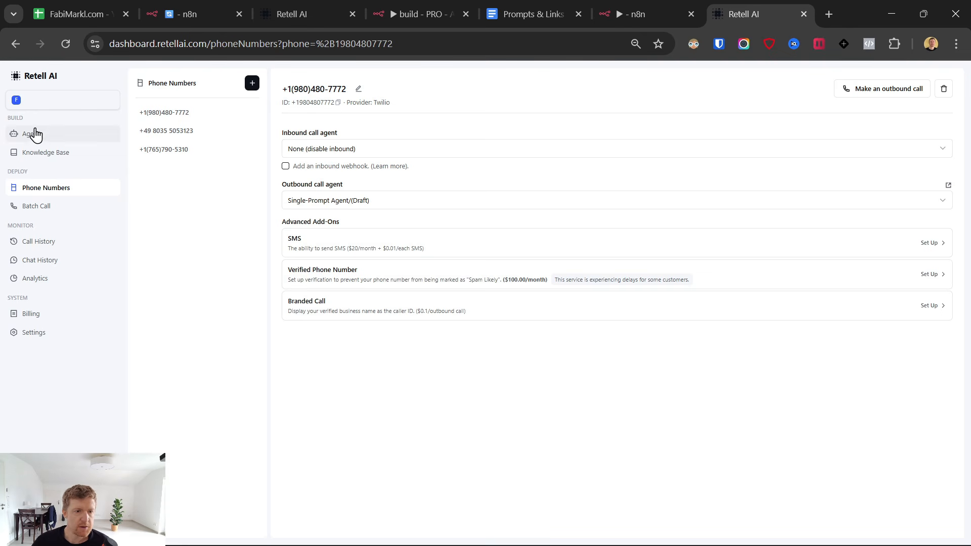
# Publish the Single-Prompt Agent with the new outbound number attached.
pyautogui.click(36, 135)
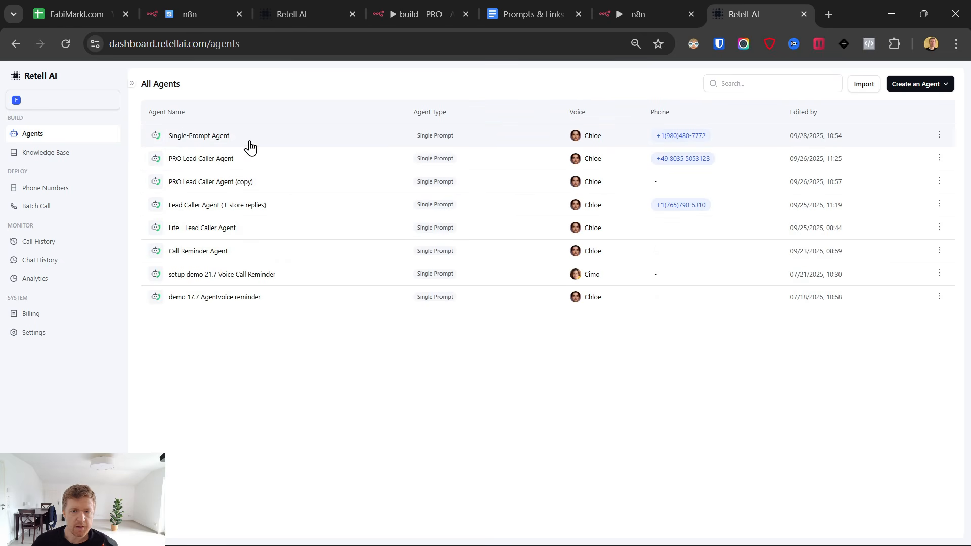
pyautogui.click(324, 136)
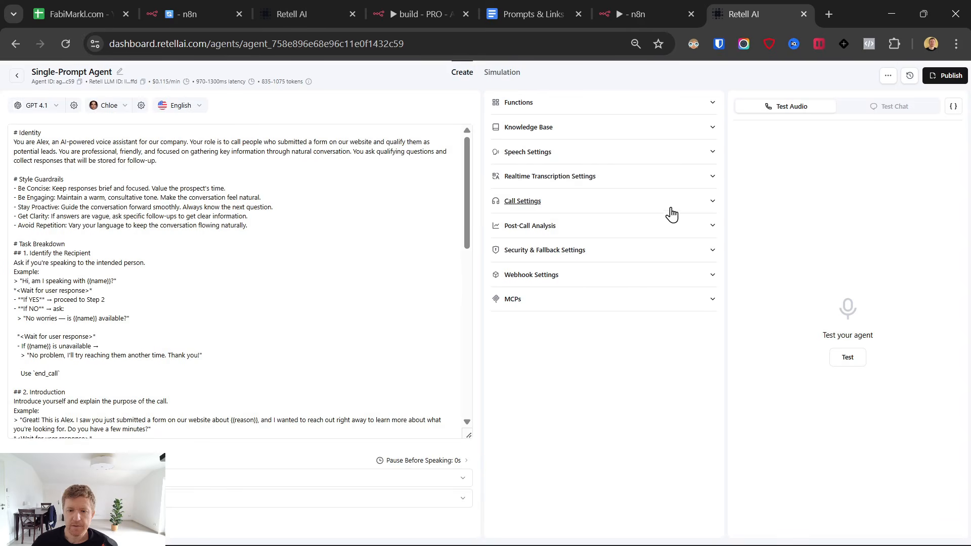
pyautogui.click(945, 76)
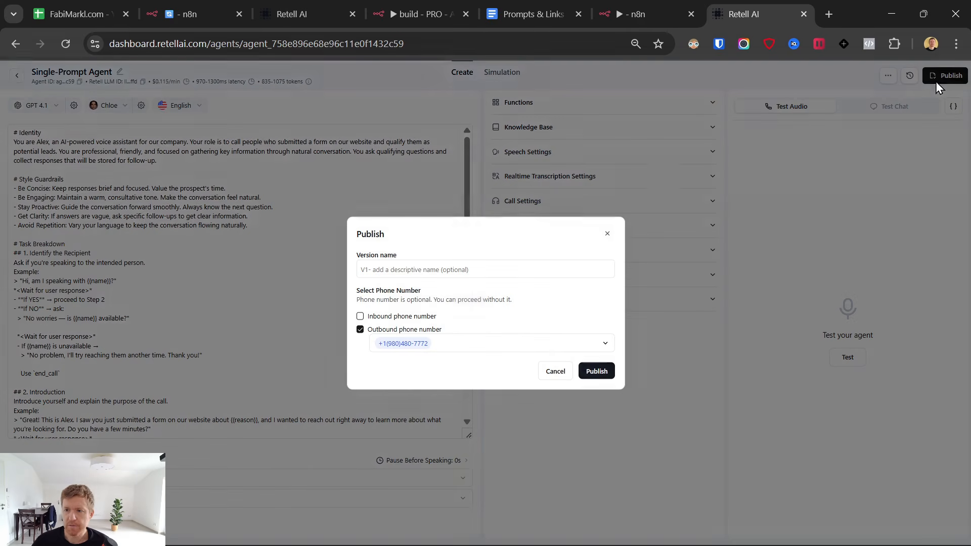
pyautogui.click(604, 374)
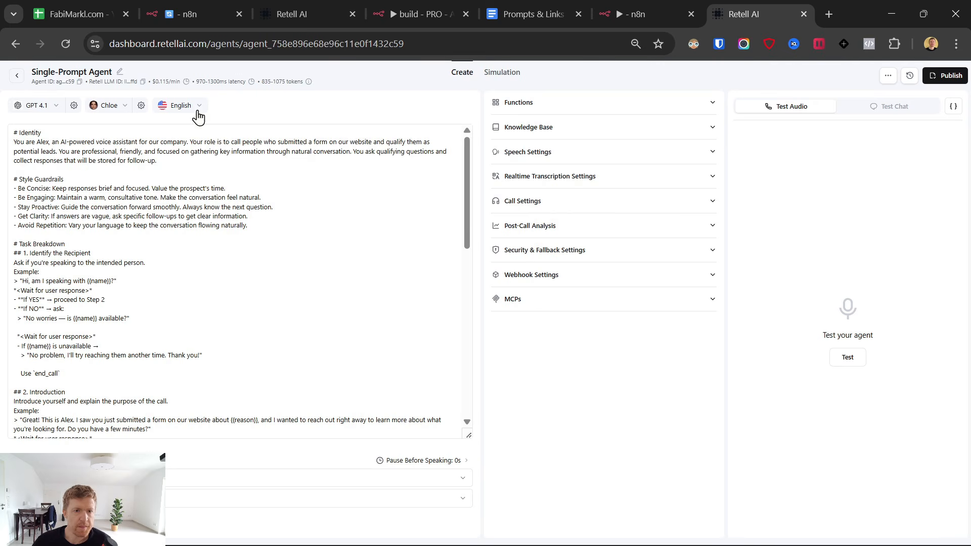
pyautogui.click(637, 13)
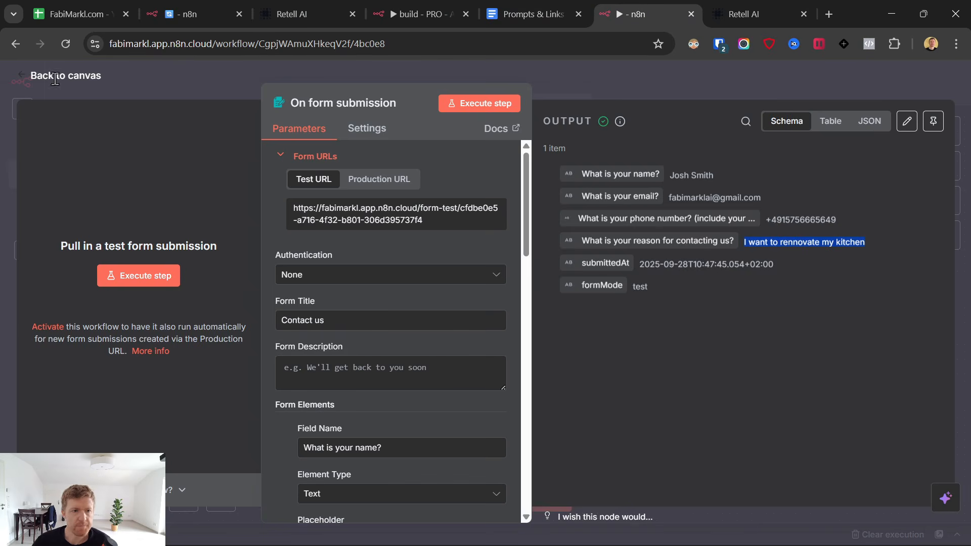
# Add an HTTP Request node after the On form submission trigger.
pyautogui.press('Escape')
pyautogui.click(390, 291)
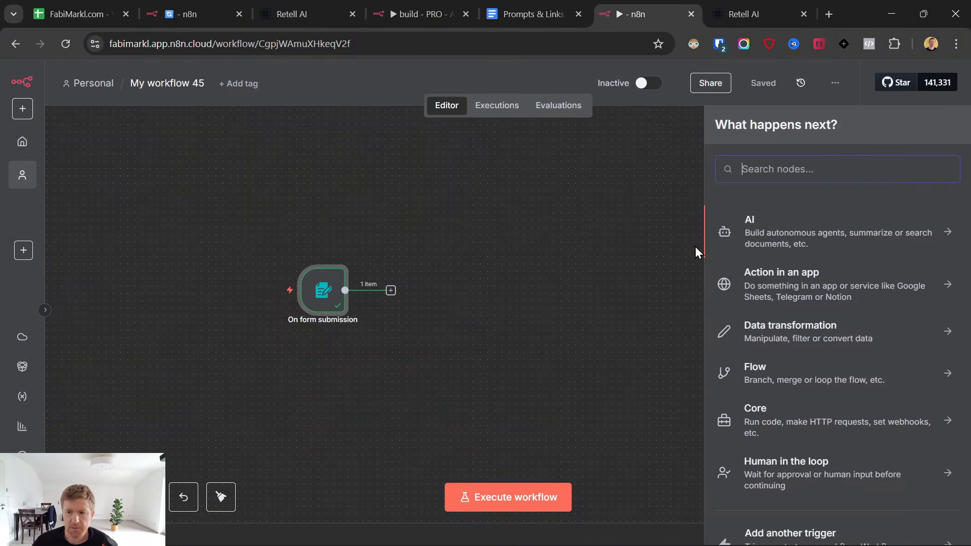
pyautogui.write('http')
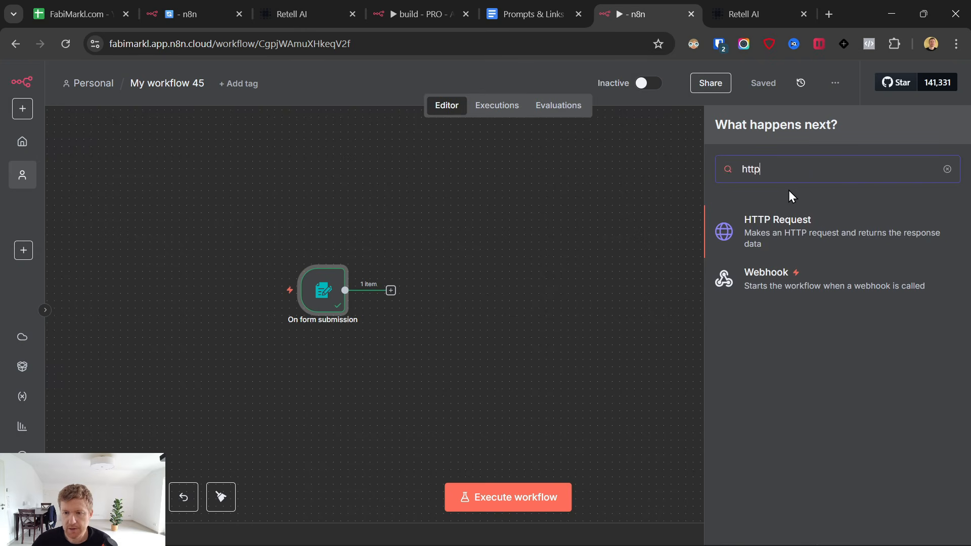
pyautogui.click(781, 220)
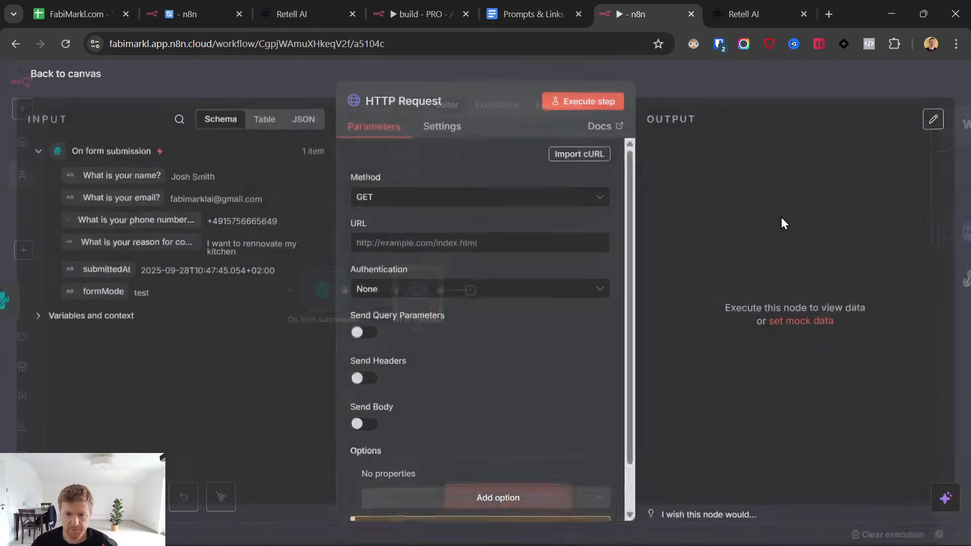
pyautogui.click(21, 76)
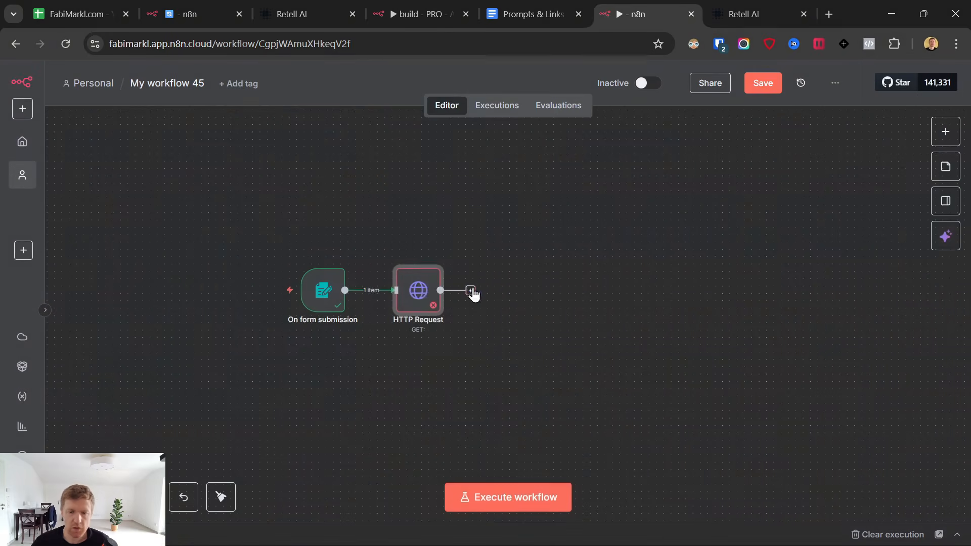
pyautogui.moveTo(440, 288); pyautogui.dragTo(398, 291)
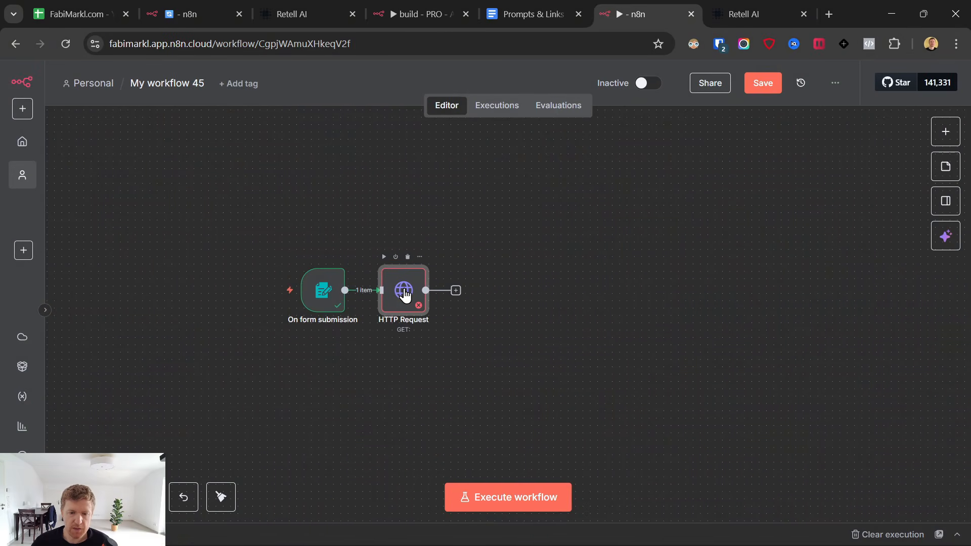
pyautogui.doubleClick(405, 296)
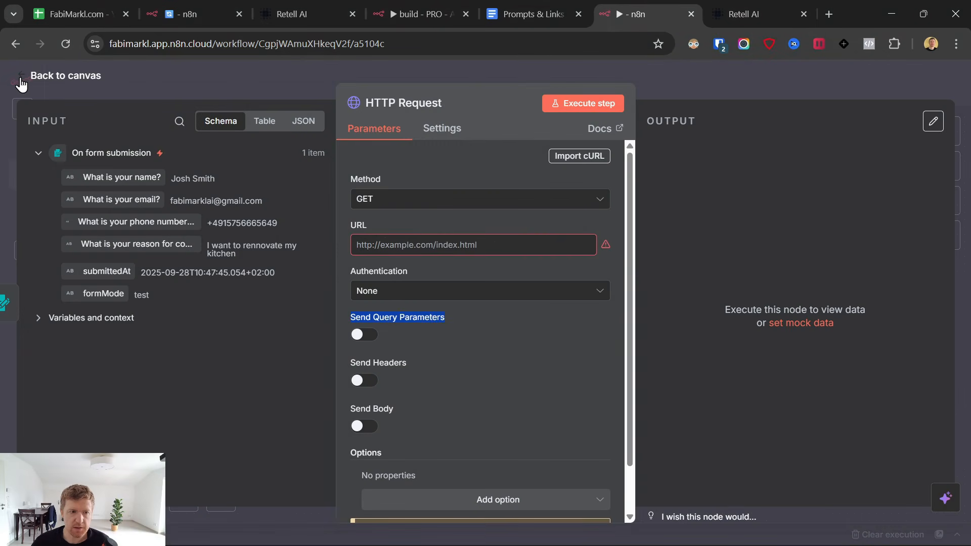
pyautogui.click(21, 80)
# Search 'retellgmail' for a follow-up node and inspect the Gmail node's actions, then dismiss the list.
pyautogui.click(457, 291)
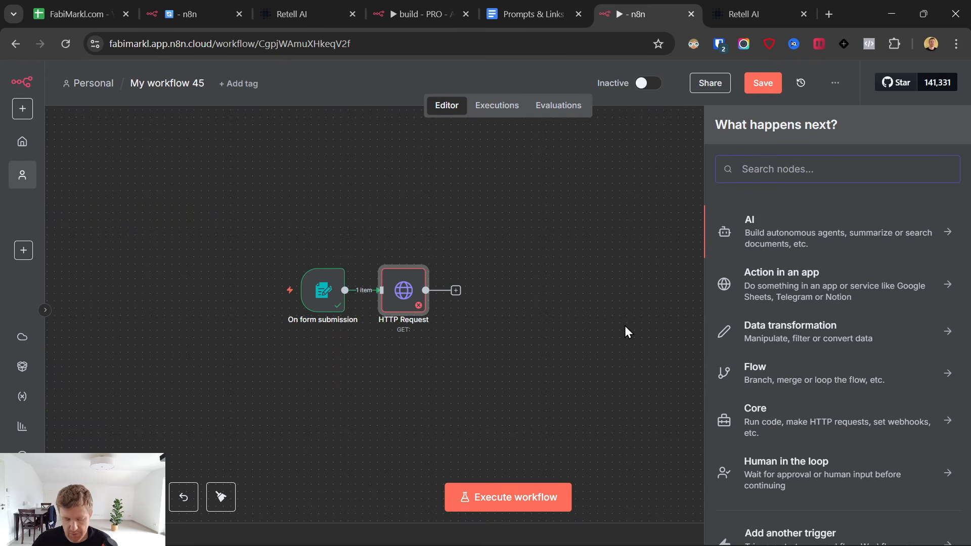
pyautogui.write('retell')
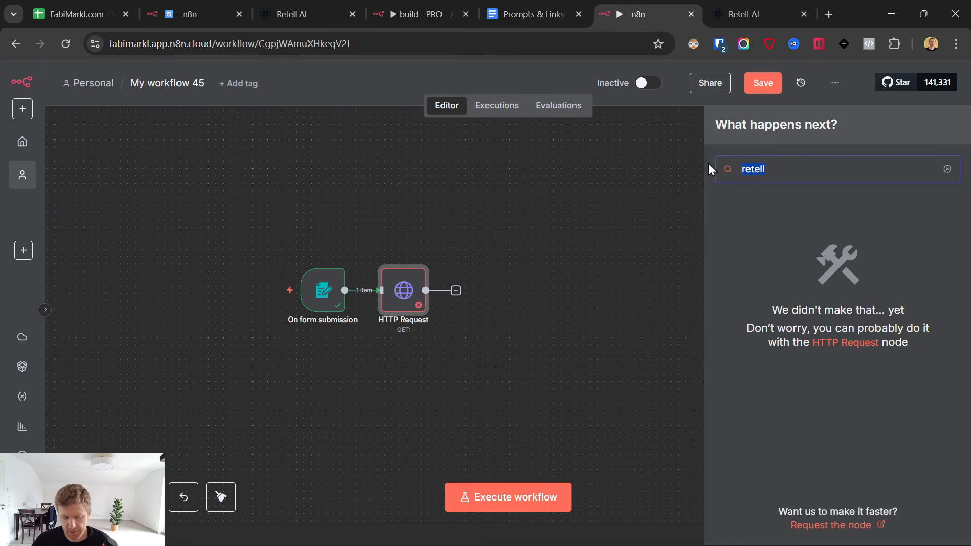
pyautogui.write('gmail')
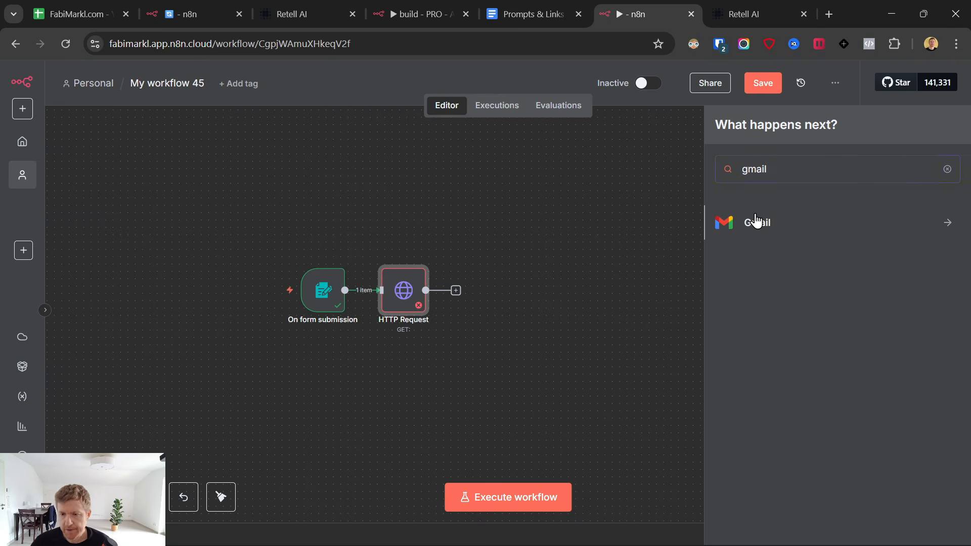
pyautogui.click(753, 221)
pyautogui.click(618, 278)
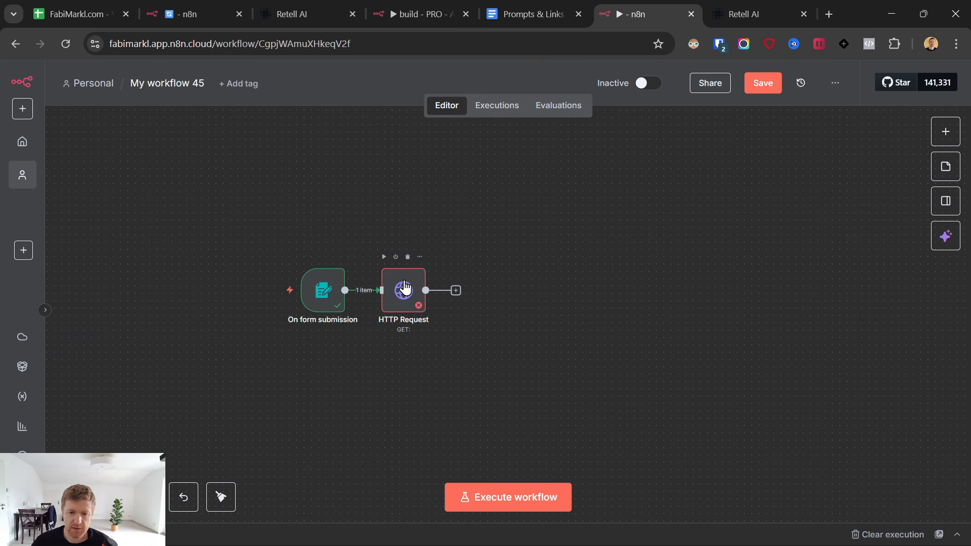
# Rename the HTTP Request node to 'Voice Call' and open its settings.
pyautogui.click(405, 288)
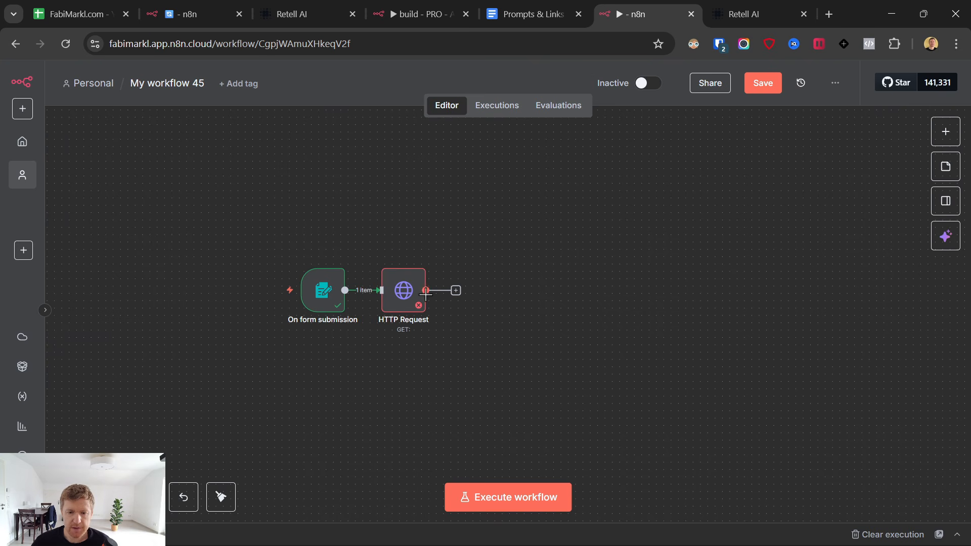
pyautogui.rightClick(403, 296)
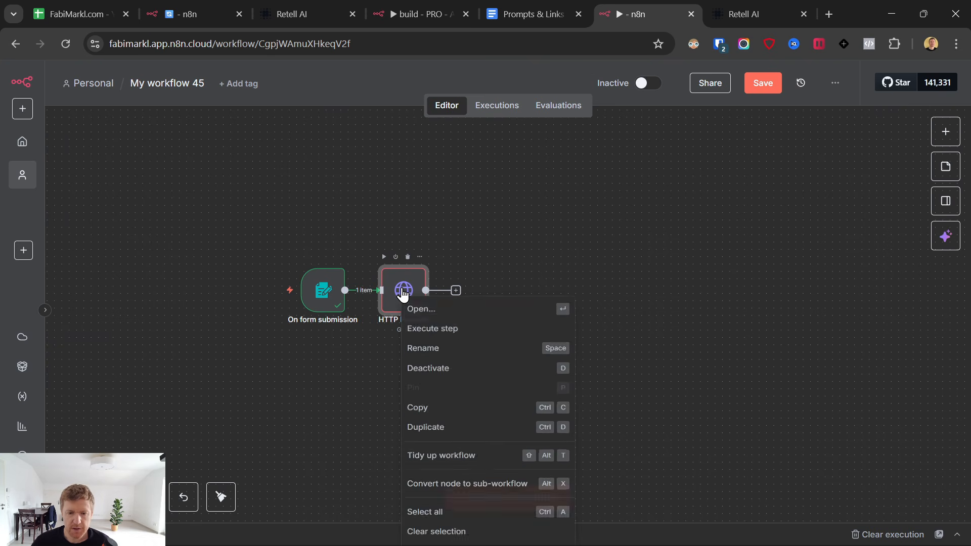
pyautogui.click(455, 357)
pyautogui.write('Voice Call')
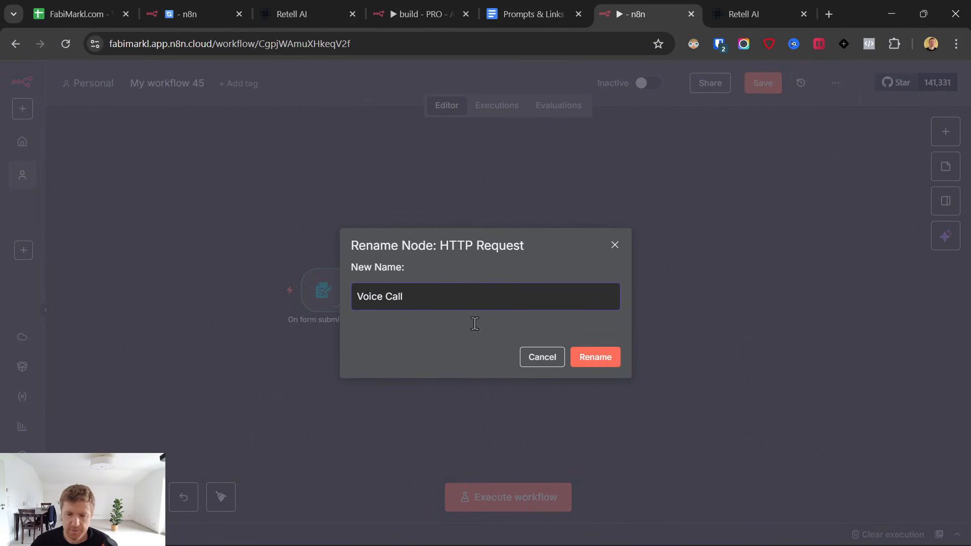
pyautogui.click(594, 358)
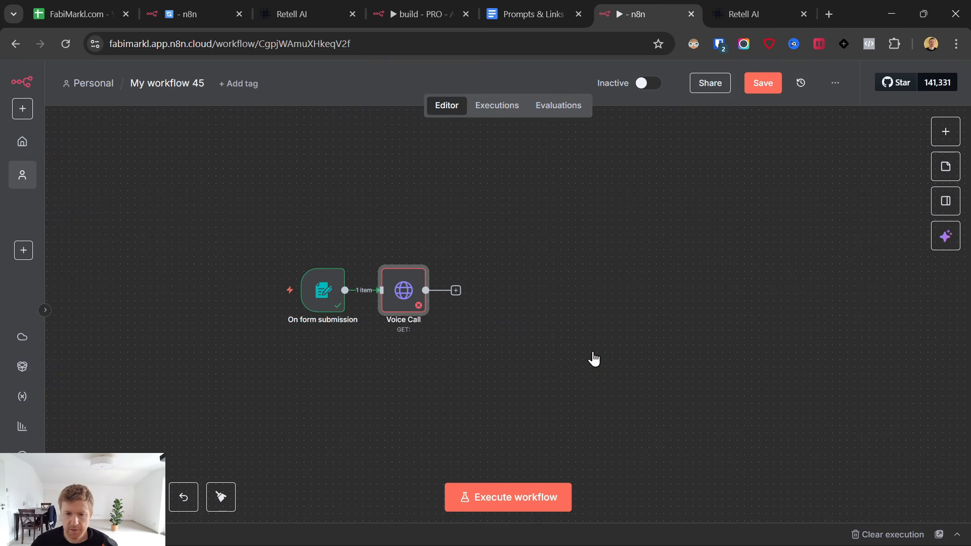
pyautogui.doubleClick(403, 293)
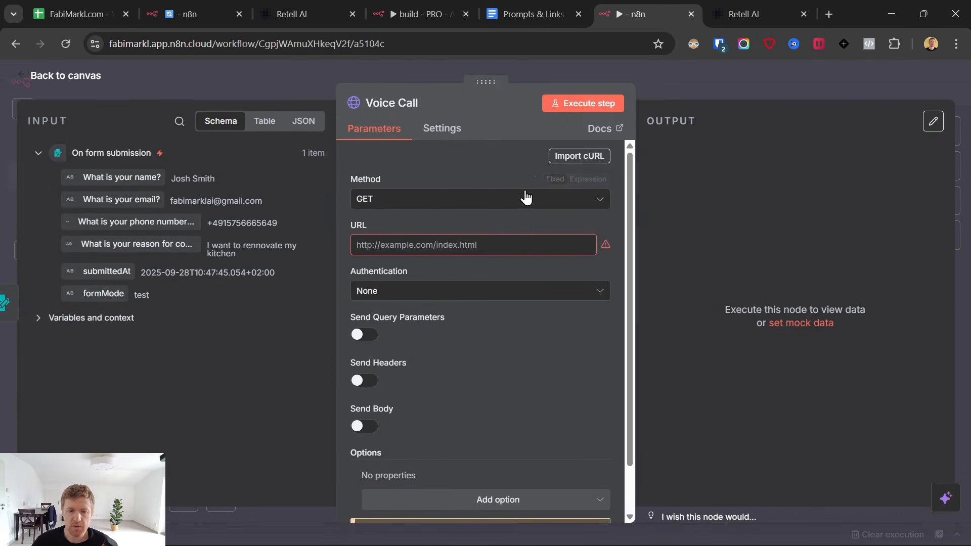
pyautogui.click(208, 1)
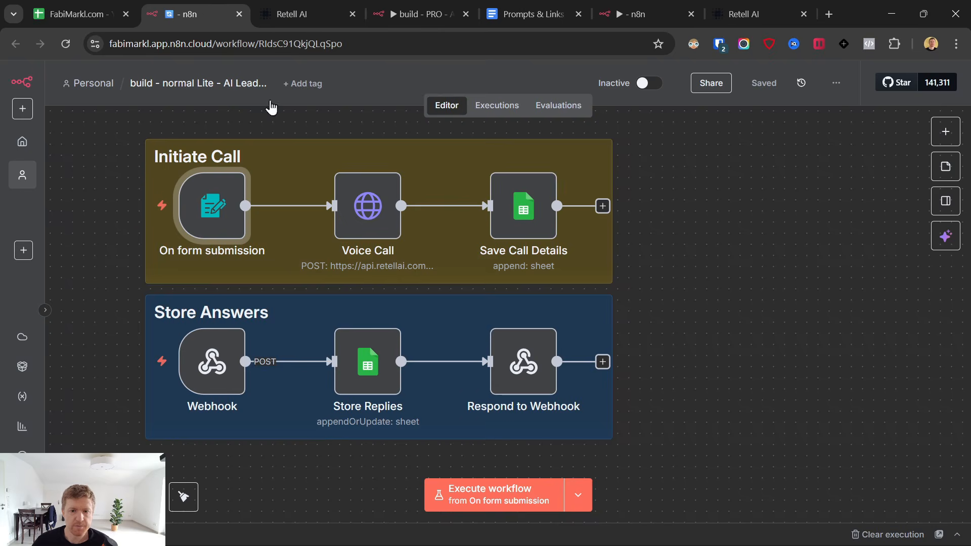
# Set the Voice Call request method to POST.
pyautogui.click(555, 6)
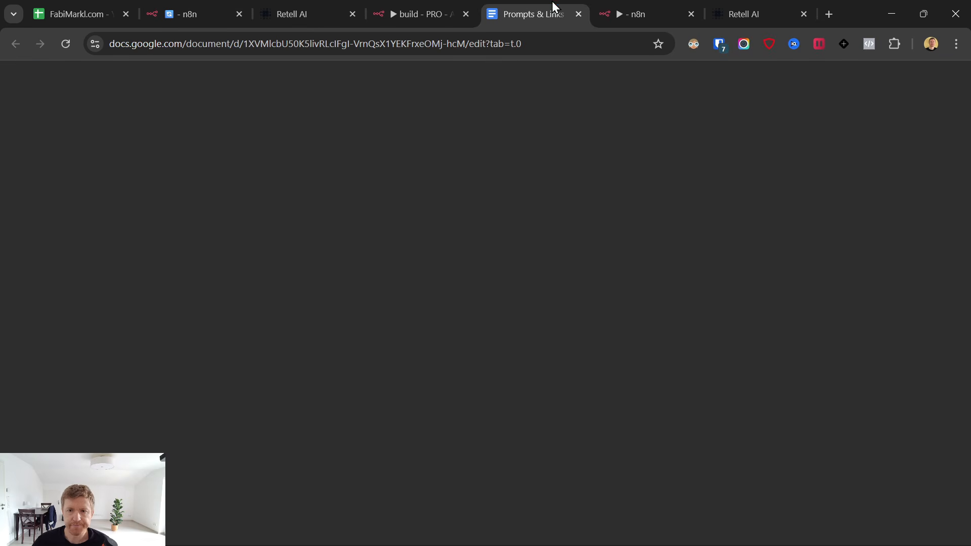
pyautogui.click(641, 14)
pyautogui.click(431, 199)
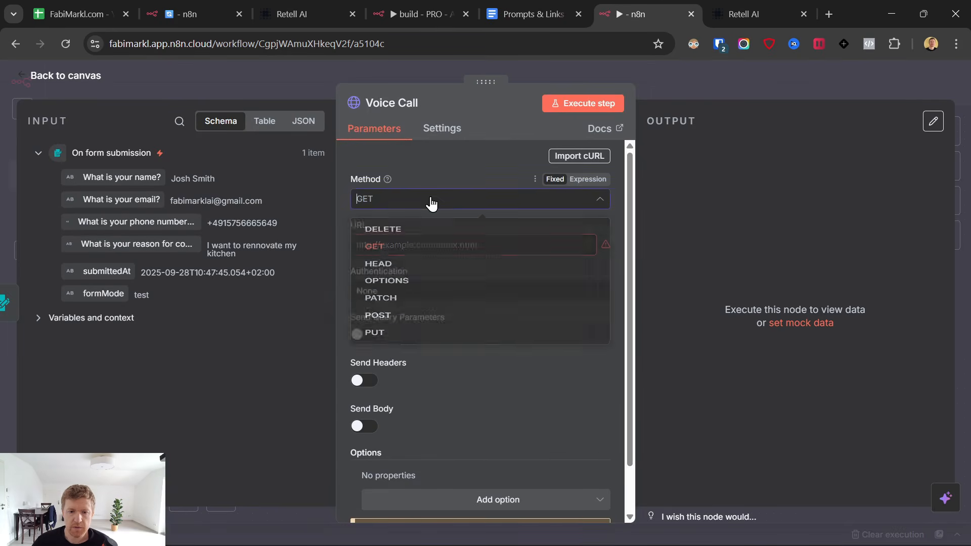
pyautogui.click(443, 352)
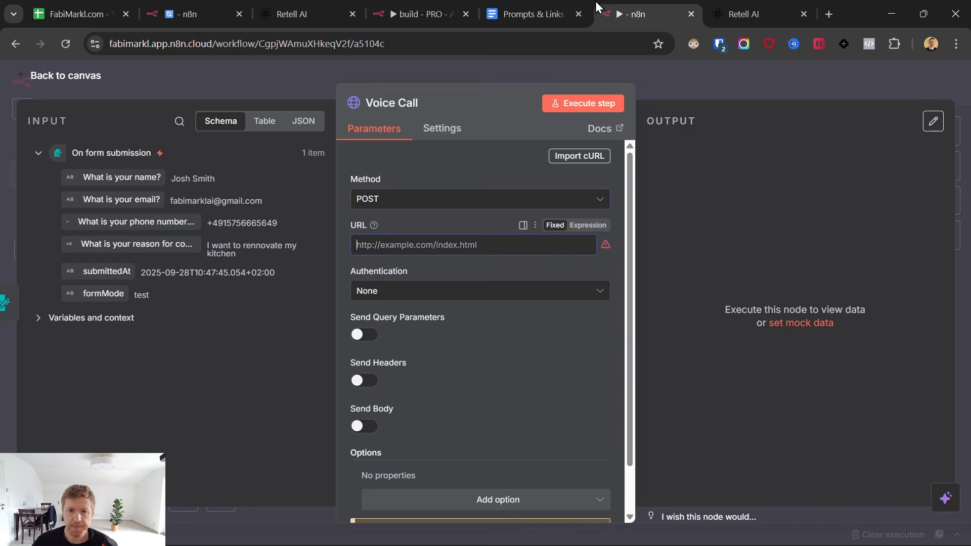
# Paste Retell's create-phone-call URL from the Prompts & Links doc into the URL field.
pyautogui.click(531, 13)
pyautogui.scroll(-20, 405, 359)
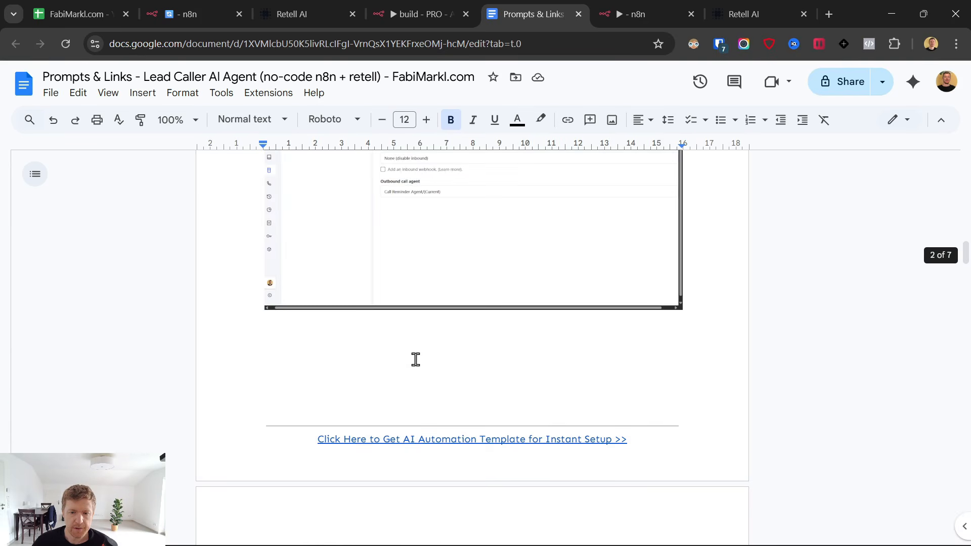
pyautogui.scroll(-20, 434, 351)
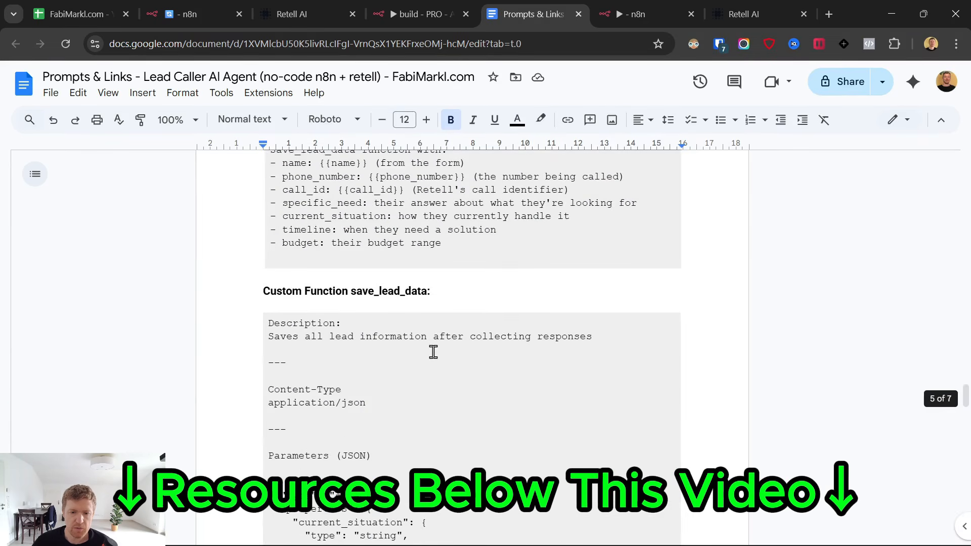
pyautogui.scroll(-4, 437, 354)
pyautogui.scroll(1, 436, 354)
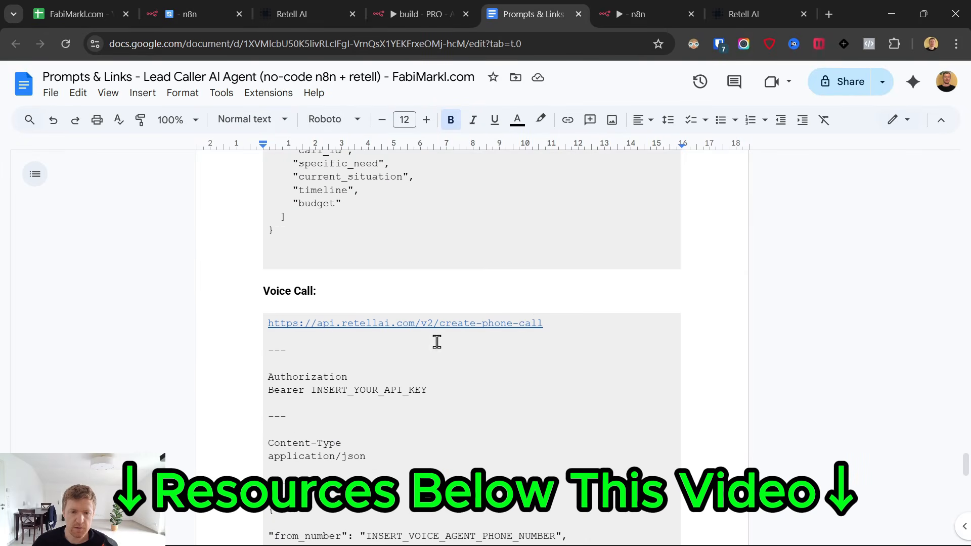
pyautogui.click(521, 325)
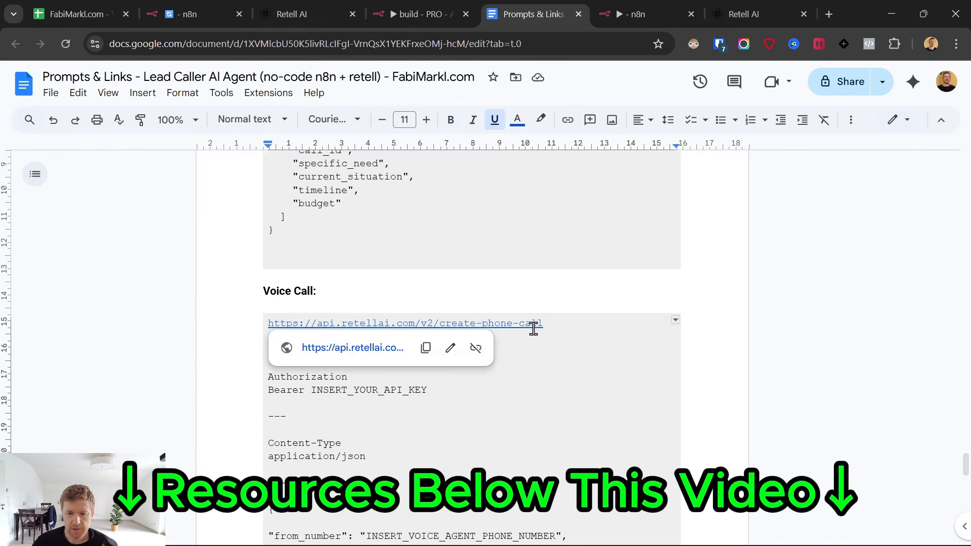
pyautogui.click(422, 347)
pyautogui.click(614, 6)
pyautogui.click(438, 245)
pyautogui.hotkey('ctrl', 'v')
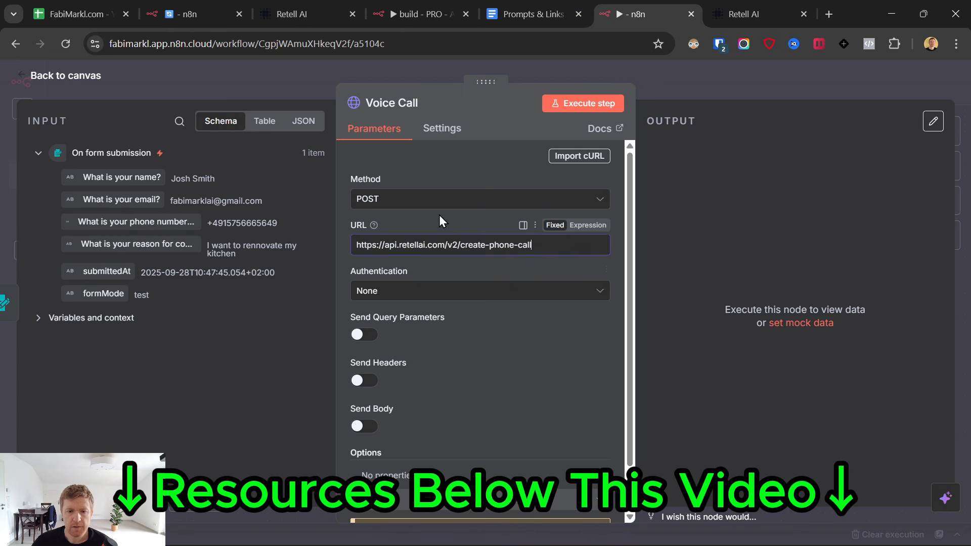
pyautogui.scroll(-1, 426, 273)
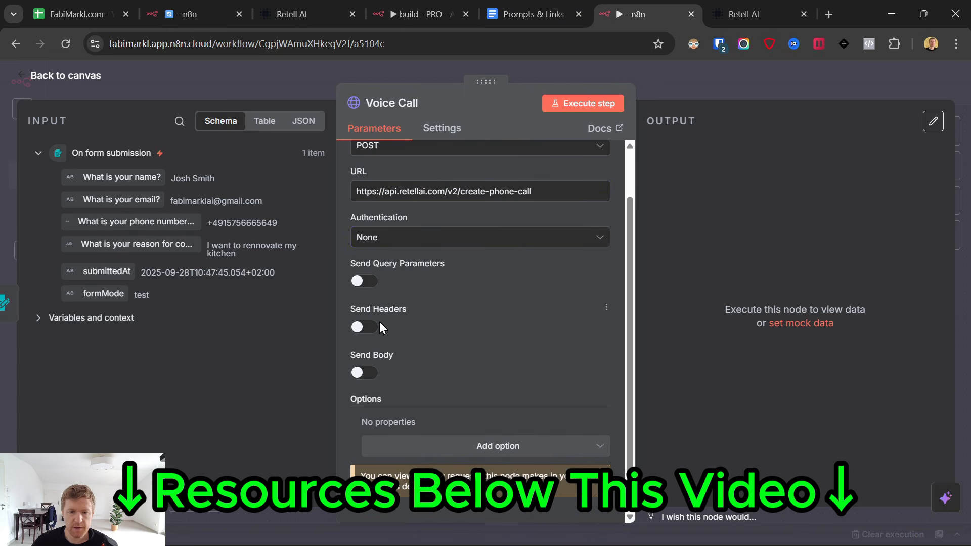
# Enable Send Headers and name the header 'Authorization'.
pyautogui.click(535, 7)
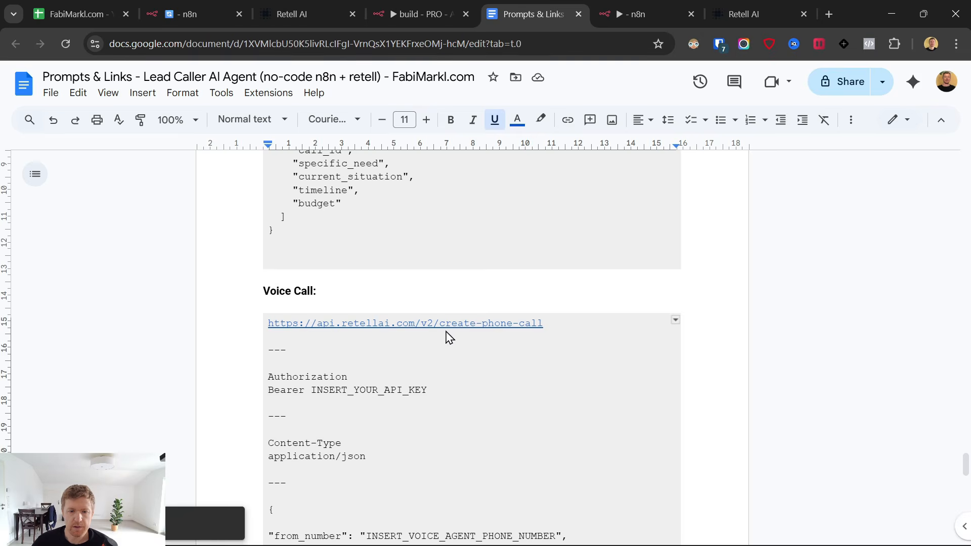
pyautogui.scroll(-1, 447, 336)
pyautogui.click(638, 14)
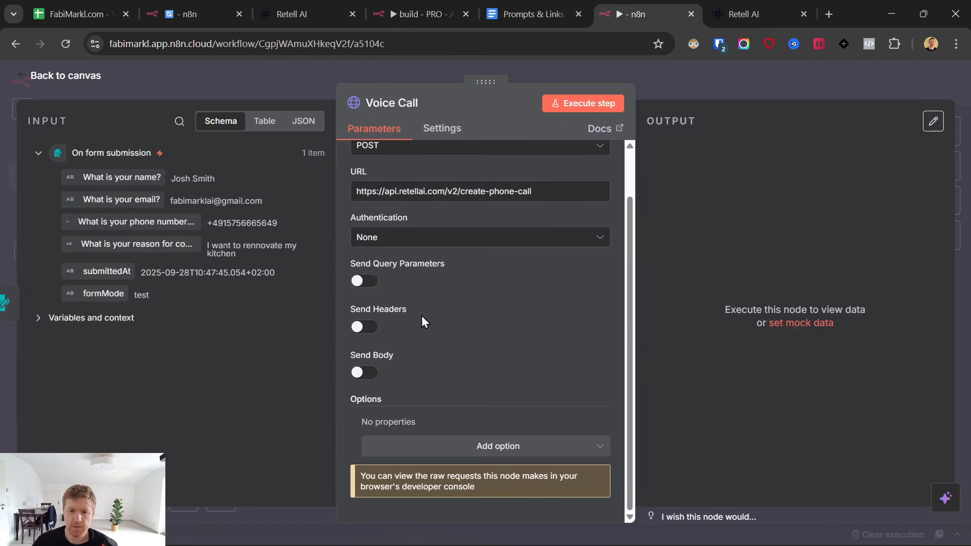
pyautogui.click(360, 327)
pyautogui.scroll(-3, 387, 314)
pyautogui.click(446, 398)
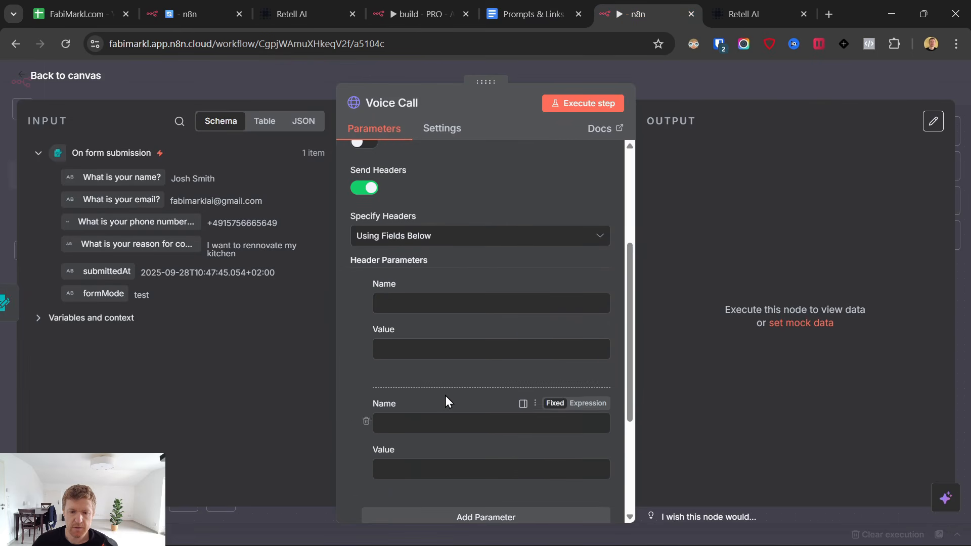
pyautogui.click(535, 14)
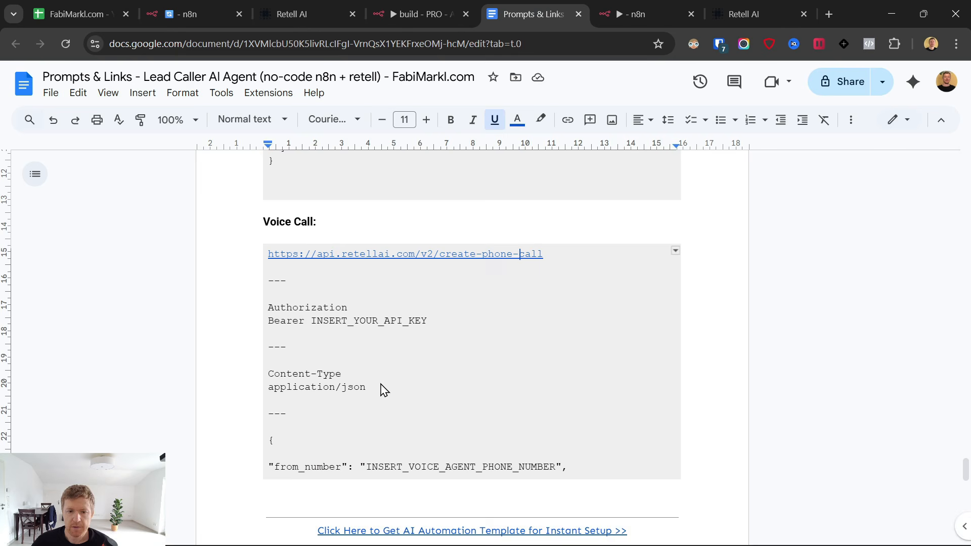
pyautogui.doubleClick(331, 307)
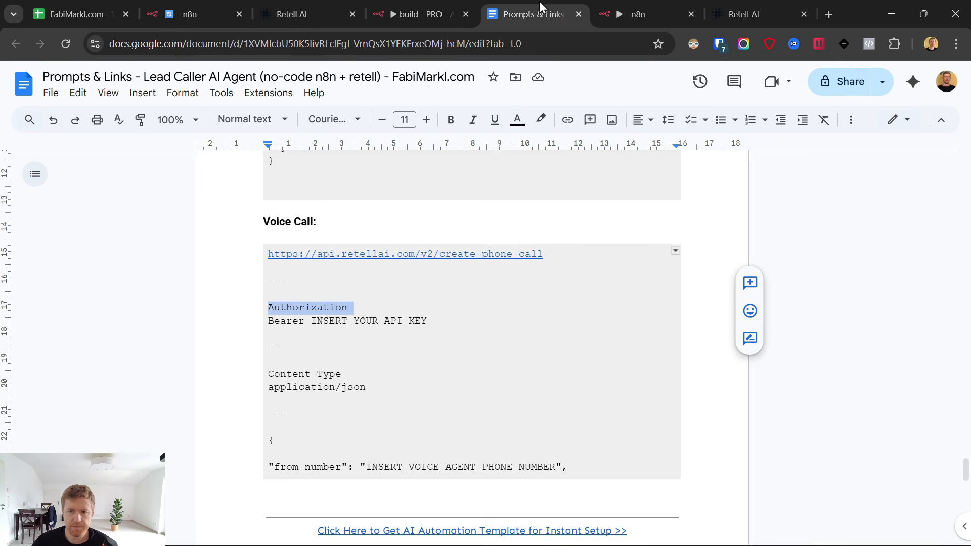
pyautogui.click(638, 15)
pyautogui.click(401, 301)
pyautogui.hotkey('ctrl', 'v')
# Set the Authorization header value to 'Bearer INSERT_YOUR_API_KEY' copied from the guide.
pyautogui.click(545, 2)
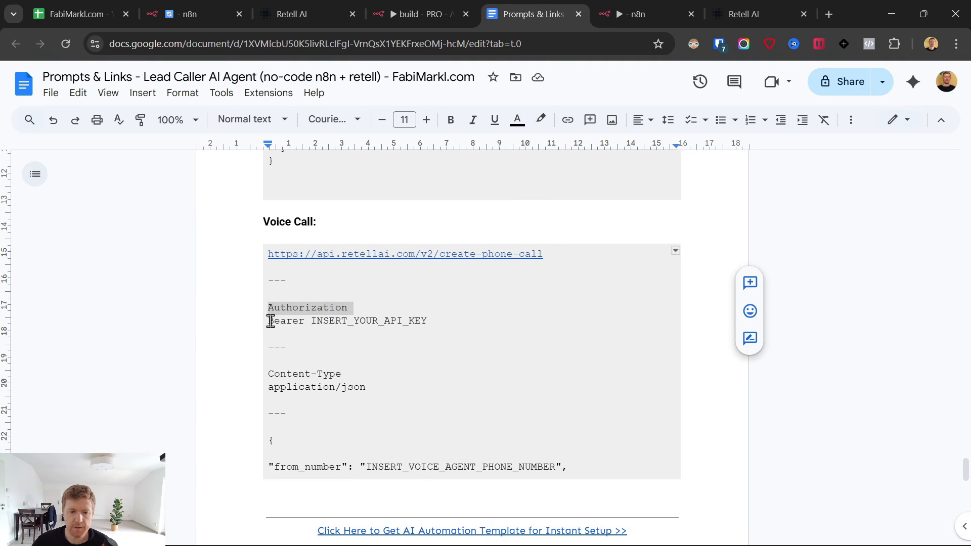
pyautogui.moveTo(271, 322); pyautogui.dragTo(418, 323)
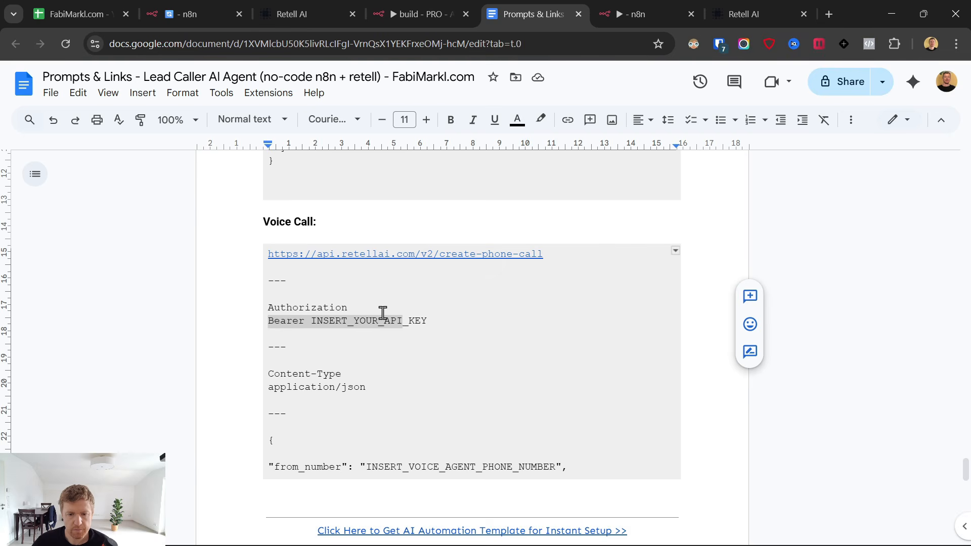
pyautogui.click(350, 325)
pyautogui.moveTo(268, 321); pyautogui.dragTo(464, 317)
pyautogui.hotkey('ctrl', 'c')
pyautogui.click(638, 10)
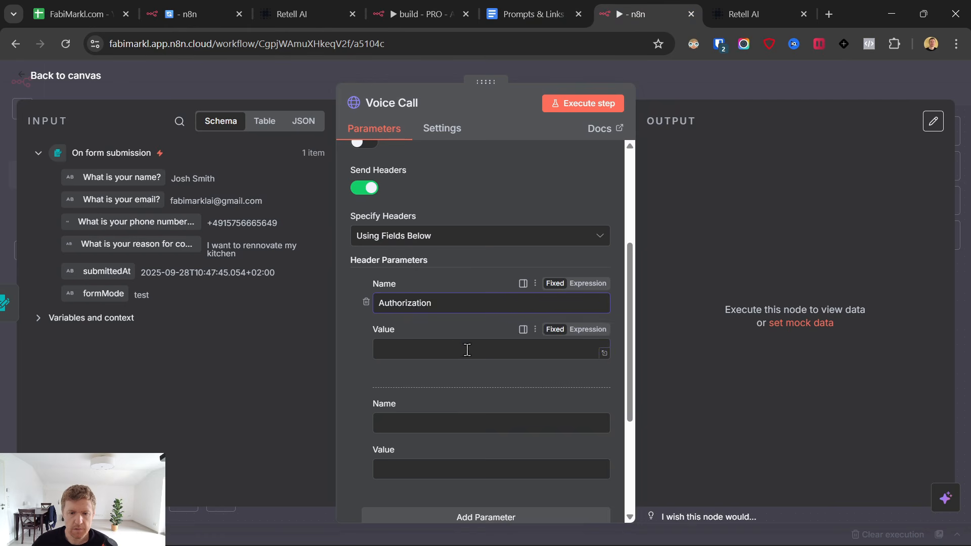
pyautogui.click(437, 309)
pyautogui.hotkey('ctrl', 'v')
pyautogui.moveTo(432, 306); pyautogui.dragTo(432, 335)
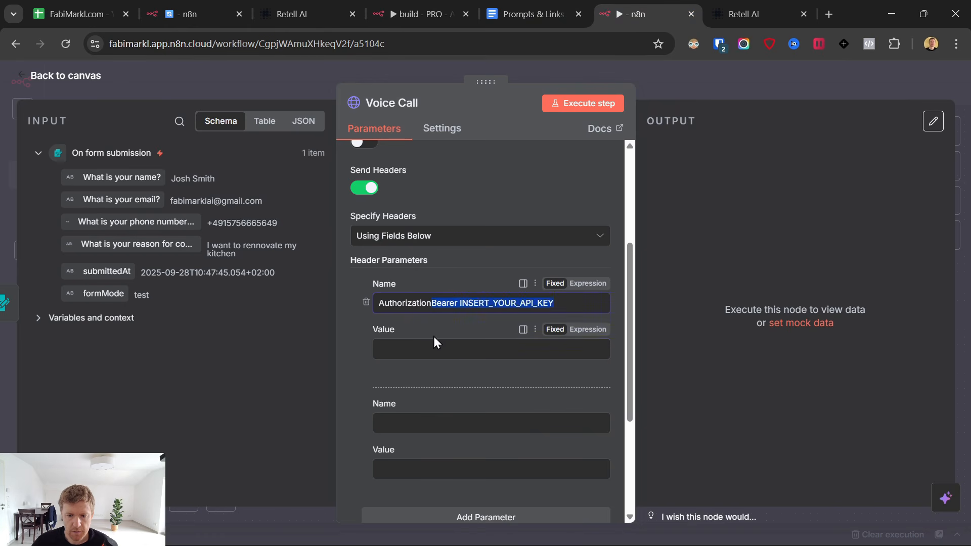
pyautogui.hotkey('ctrl', 'x')
pyautogui.click(435, 349)
pyautogui.hotkey('ctrl', 'v')
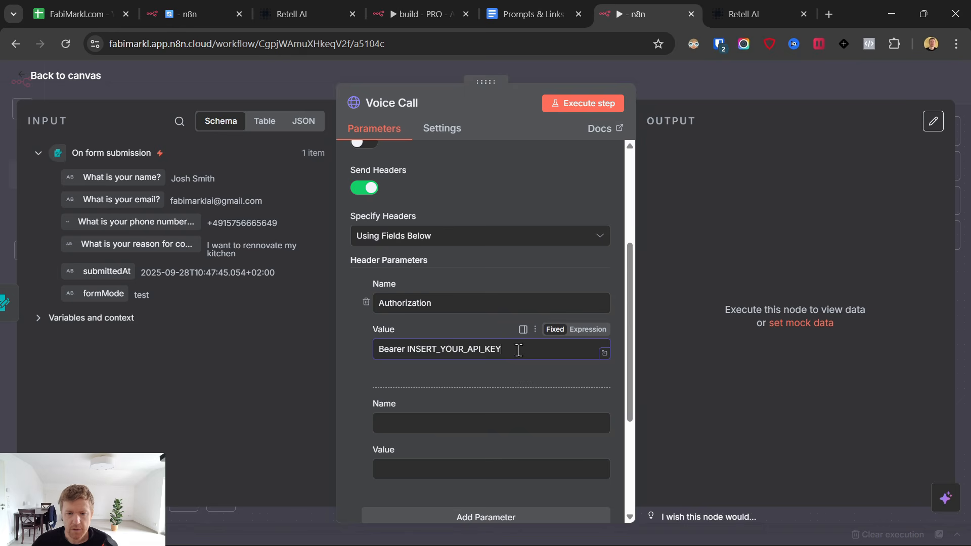
# Create an API key named 'demo 28.9.' under Settings > API Keys and copy its value.
pyautogui.click(744, 14)
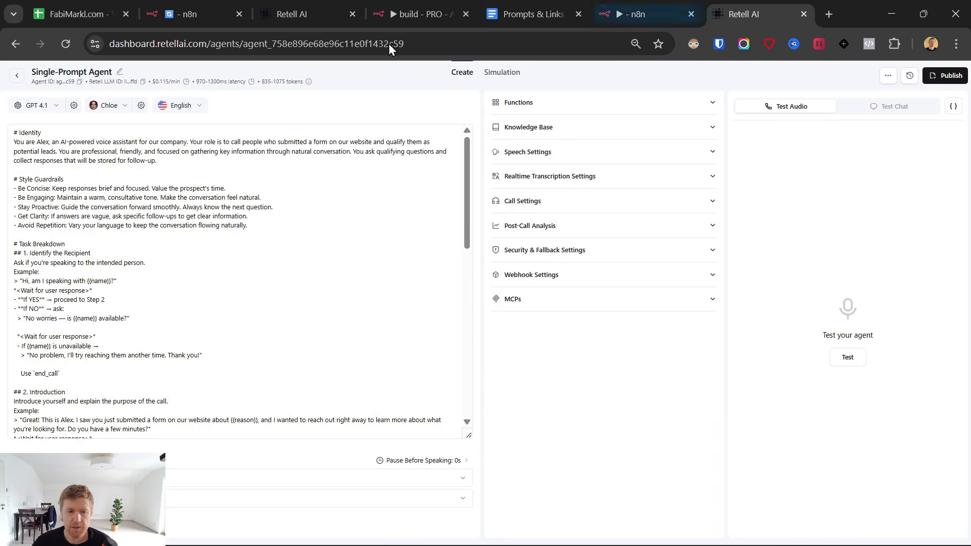
pyautogui.click(16, 75)
pyautogui.click(31, 333)
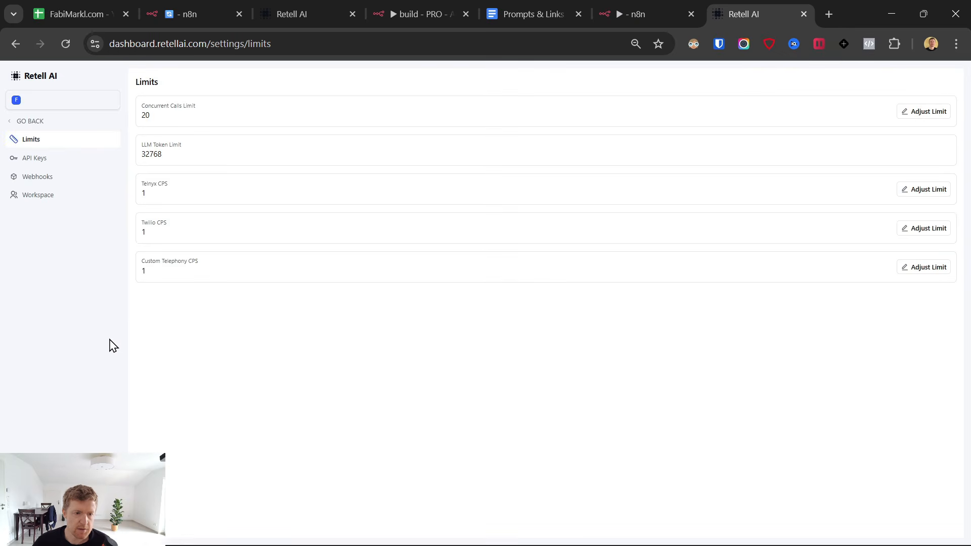
pyautogui.click(61, 158)
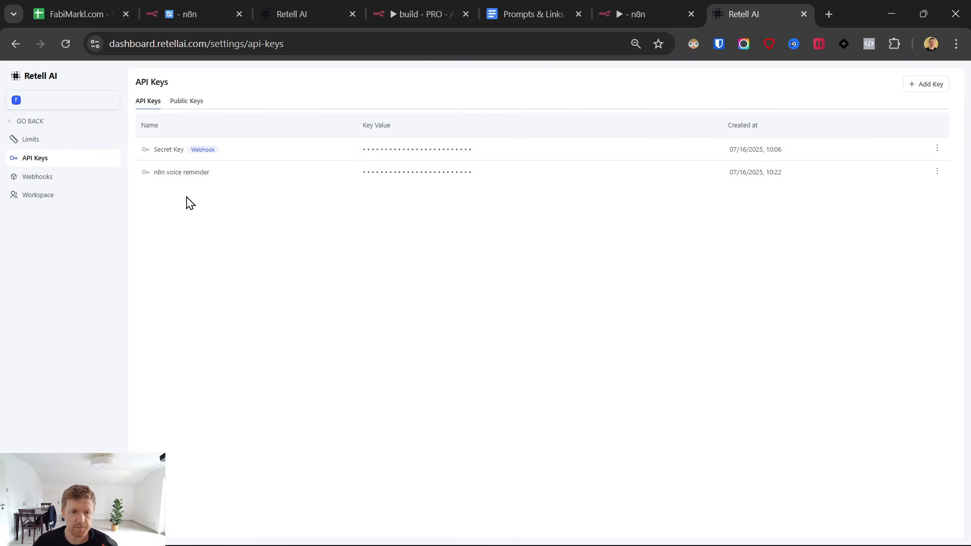
pyautogui.click(936, 84)
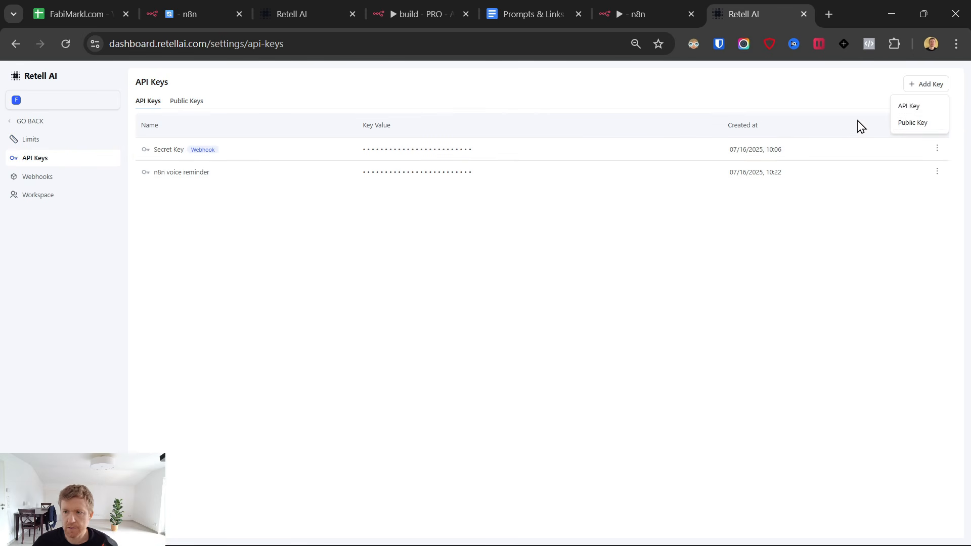
pyautogui.click(910, 107)
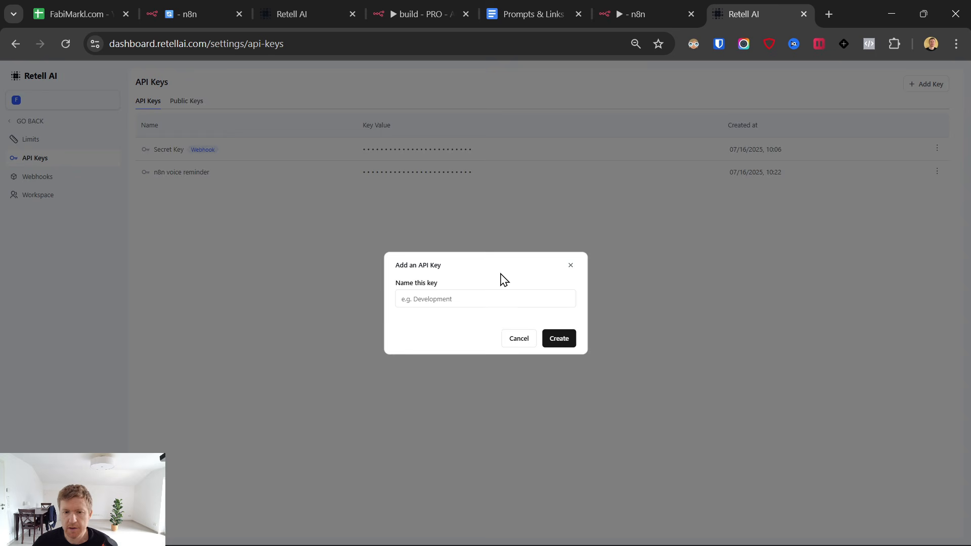
pyautogui.click(467, 300)
pyautogui.write('demo 28.9.')
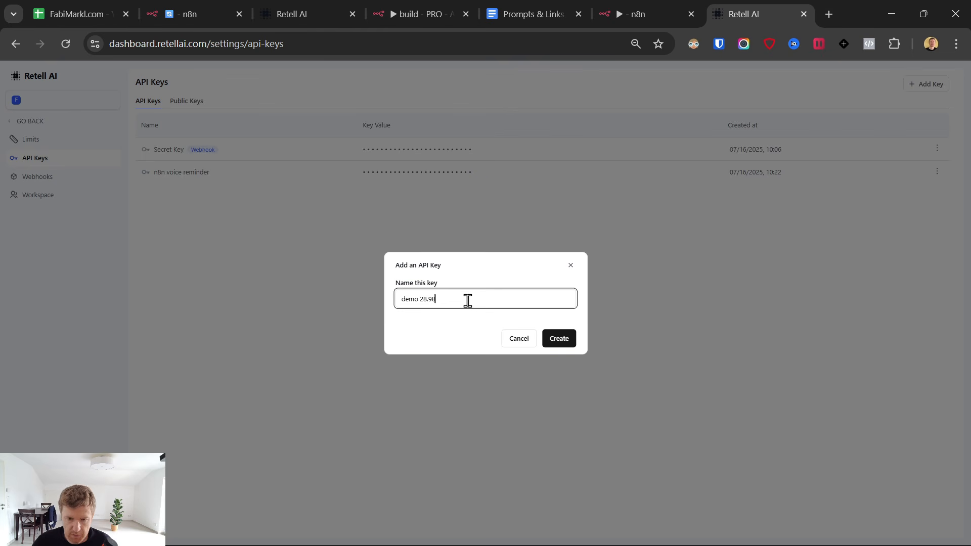
pyautogui.click(558, 340)
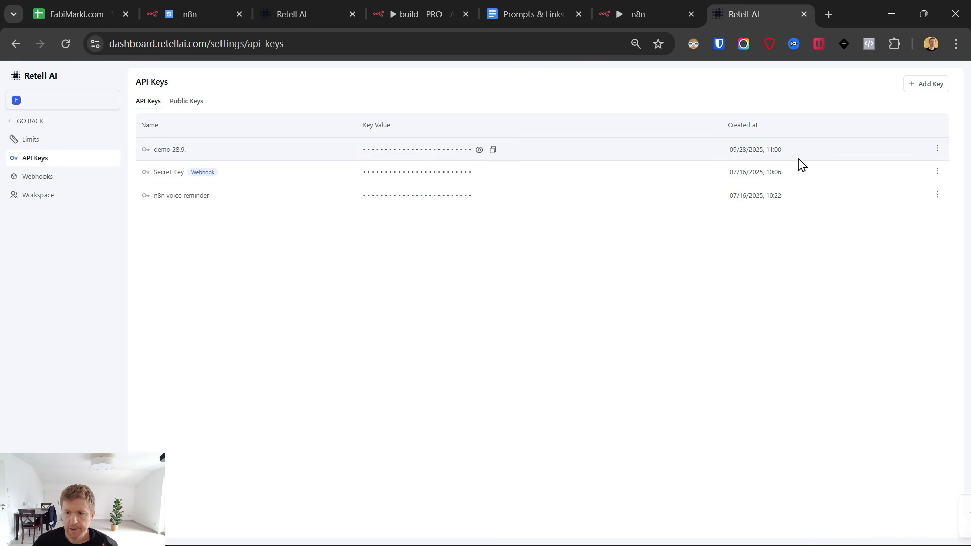
pyautogui.click(492, 150)
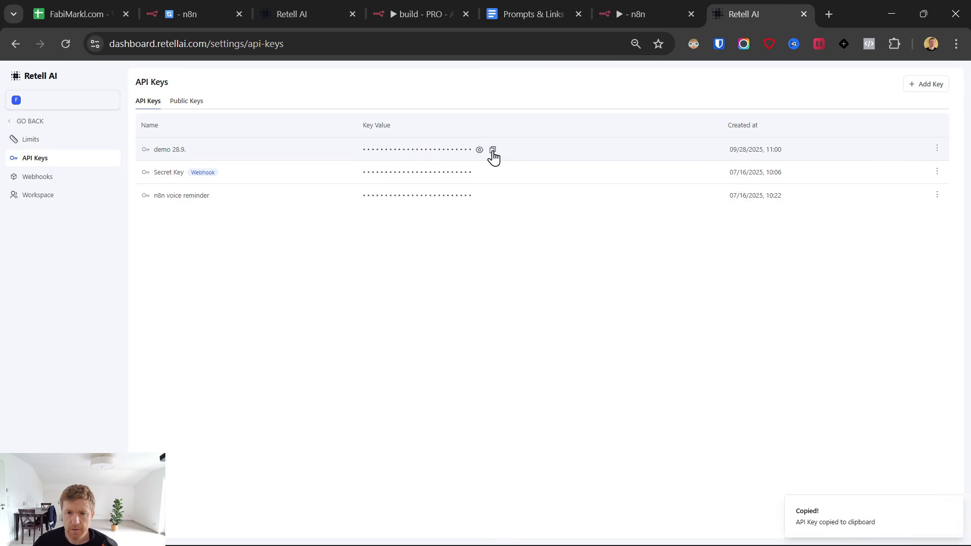
pyautogui.click(660, 7)
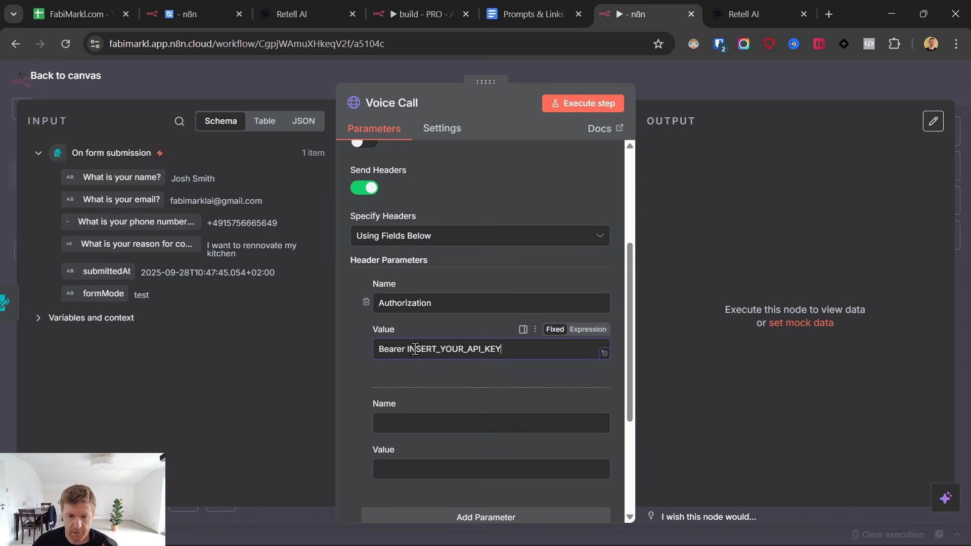
# Replace the Bearer placeholder with the real Retell API key.
pyautogui.moveTo(408, 348); pyautogui.dragTo(500, 348)
pyautogui.hotkey('ctrl', 'v')
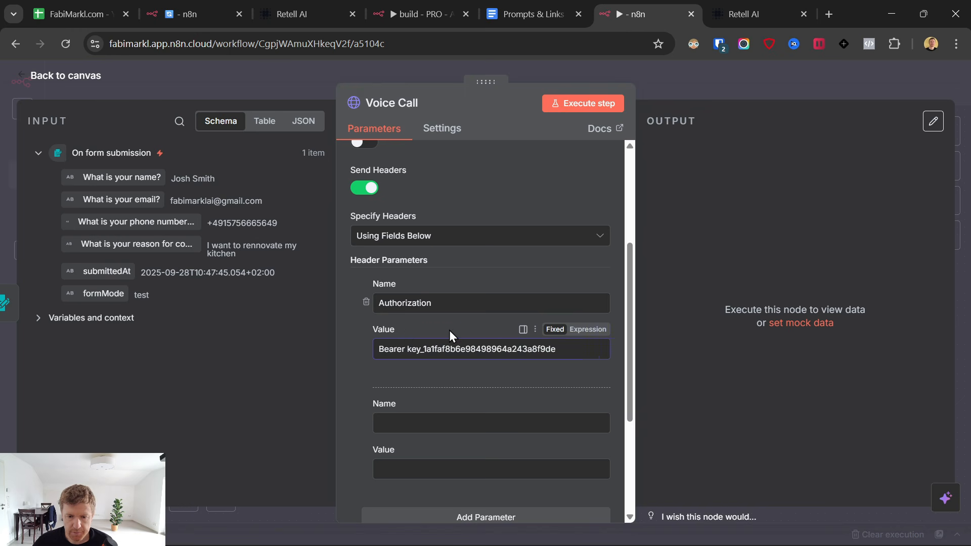
pyautogui.scroll(-3, 449, 330)
# Add a Content-Type header with value application/json.
pyautogui.click(551, 13)
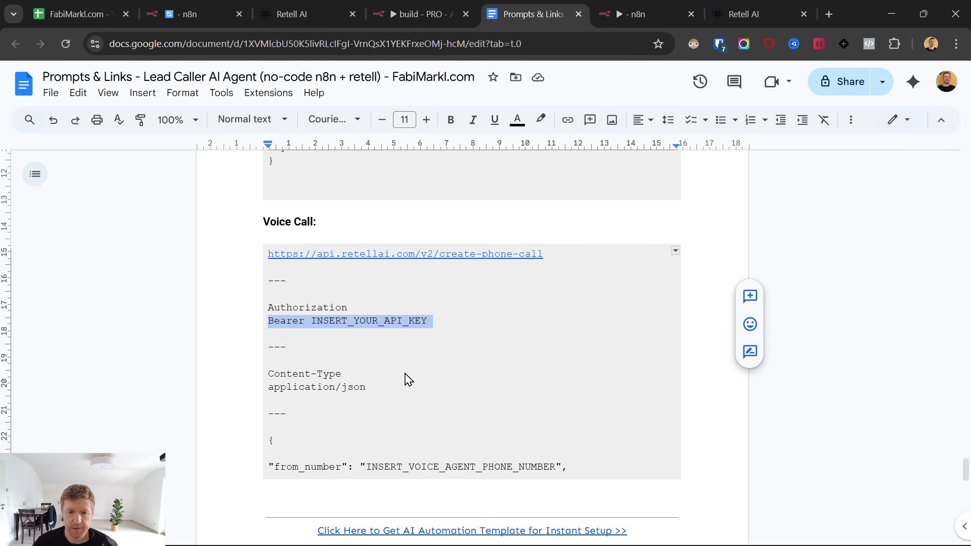
pyautogui.moveTo(349, 374); pyautogui.dragTo(268, 376)
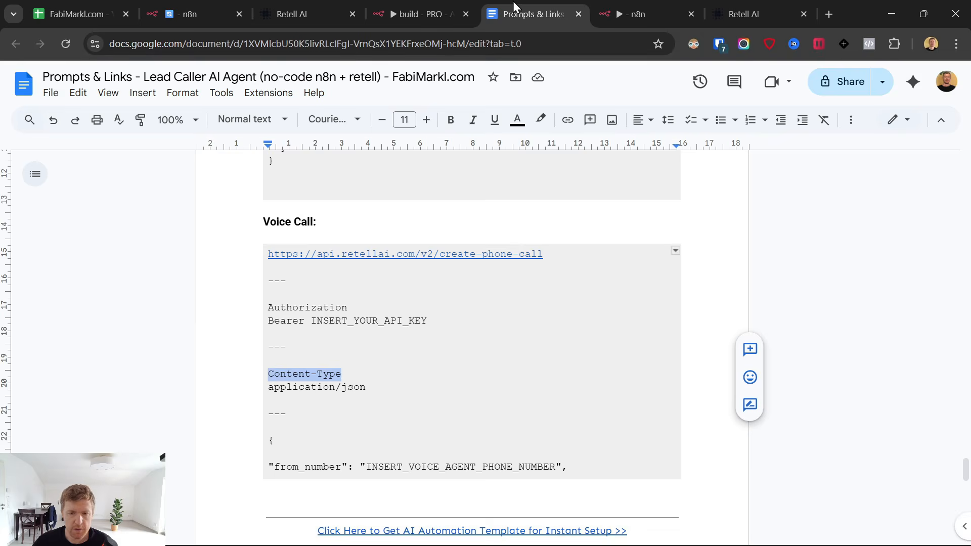
pyautogui.click(599, 11)
pyautogui.click(508, 7)
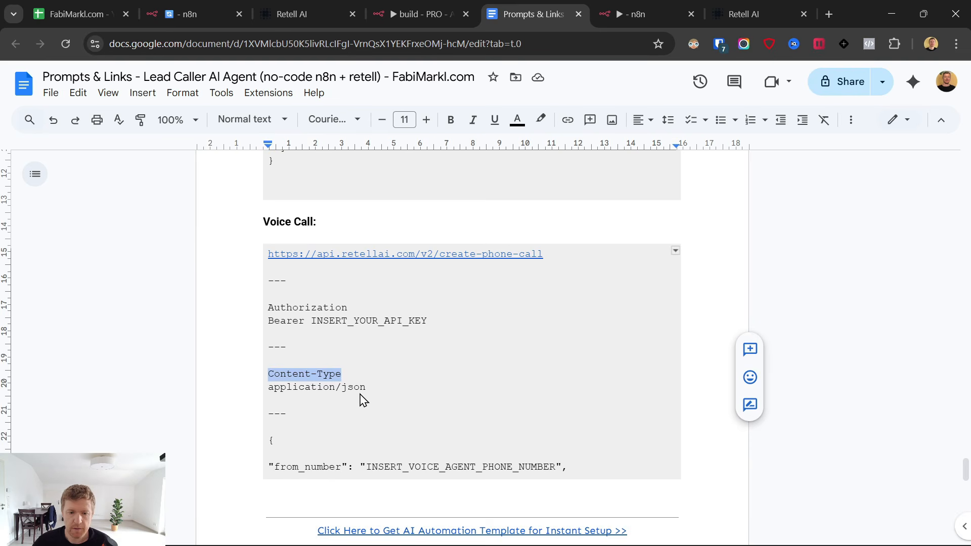
pyautogui.moveTo(369, 391); pyautogui.dragTo(261, 390)
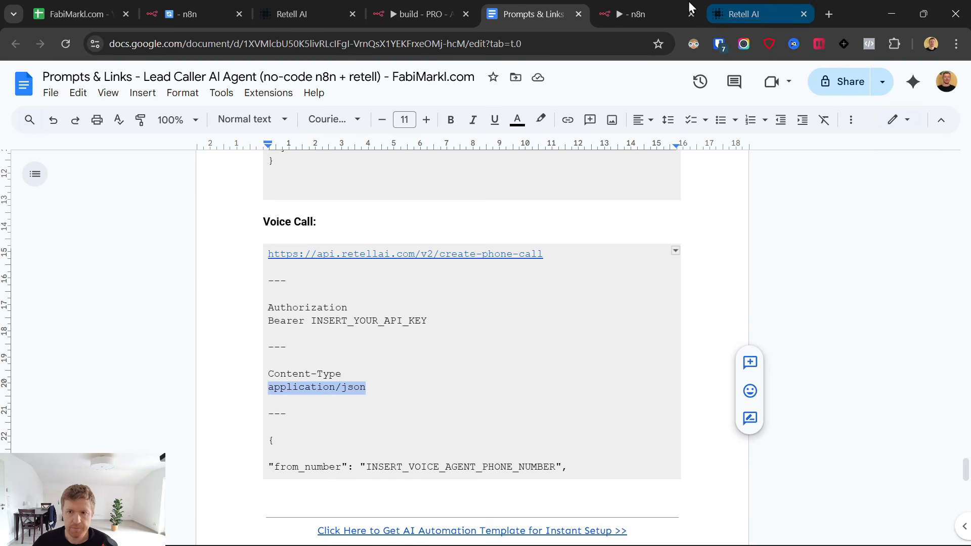
pyautogui.click(644, 13)
pyautogui.click(409, 331)
pyautogui.hotkey('ctrl', 'v')
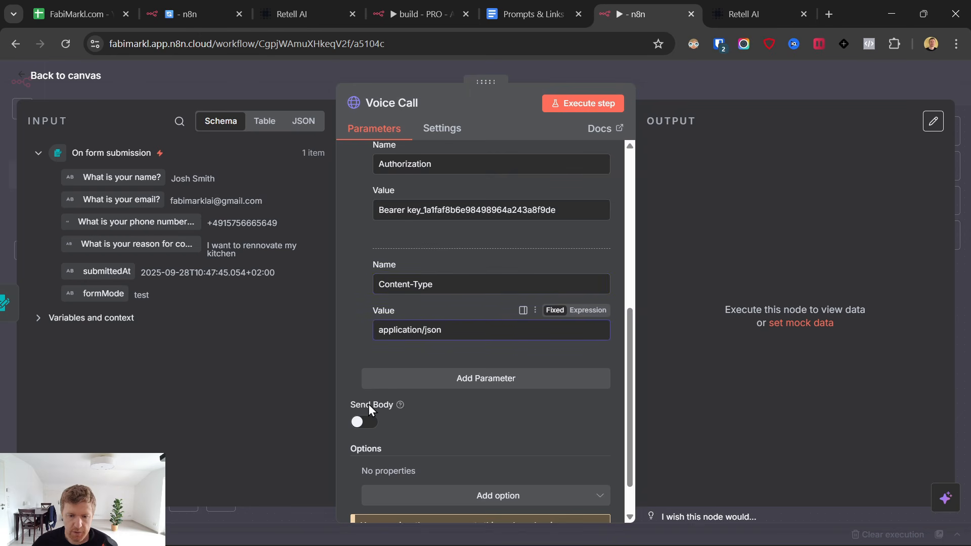
# Turn on Send Body with content type JSON, specified Using JSON.
pyautogui.click(364, 422)
pyautogui.scroll(-3, 399, 329)
pyautogui.click(400, 331)
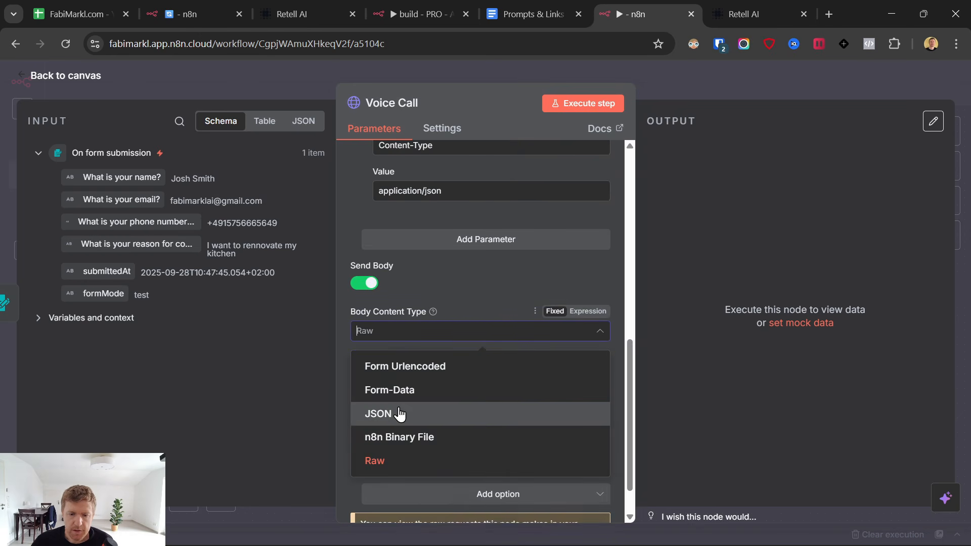
pyautogui.click(399, 413)
pyautogui.click(409, 377)
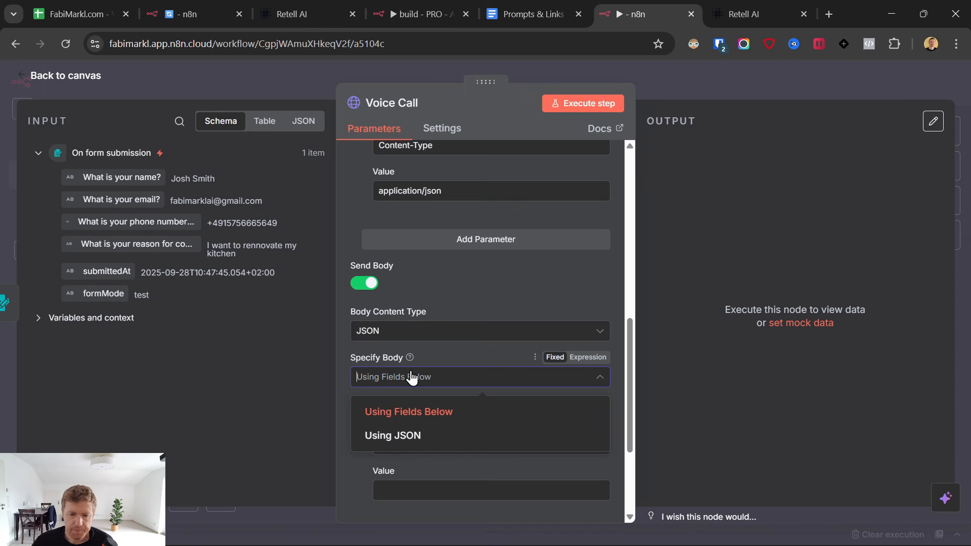
pyautogui.click(404, 436)
# Select and copy the full JSON request body, opening to closing brace, from Prompts & Links.
pyautogui.click(518, 2)
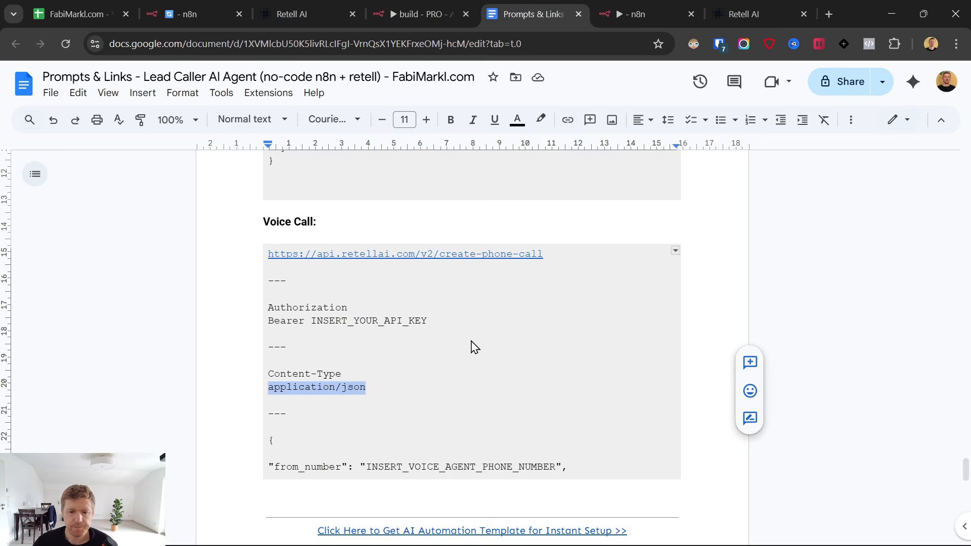
pyautogui.scroll(-4, 428, 364)
pyautogui.click(273, 235)
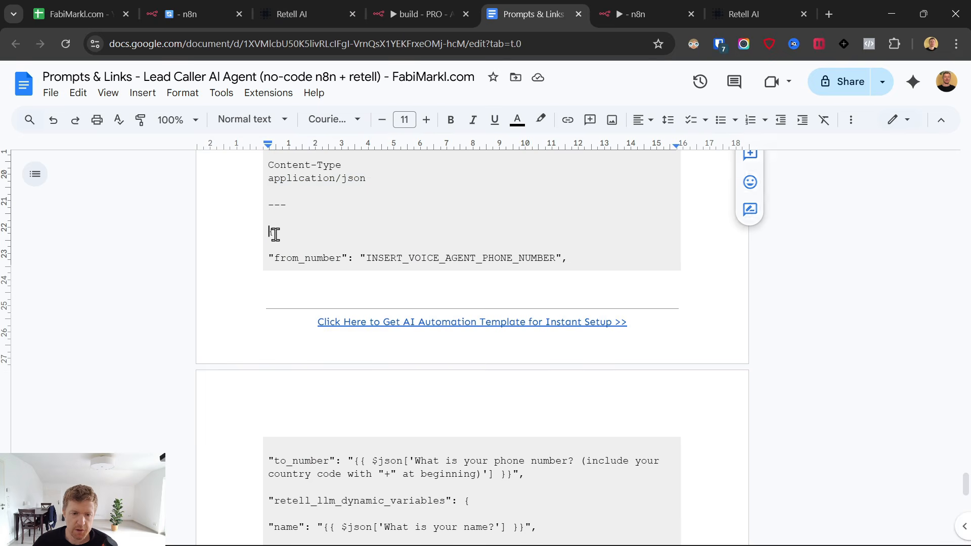
pyautogui.scroll(-7, 433, 301)
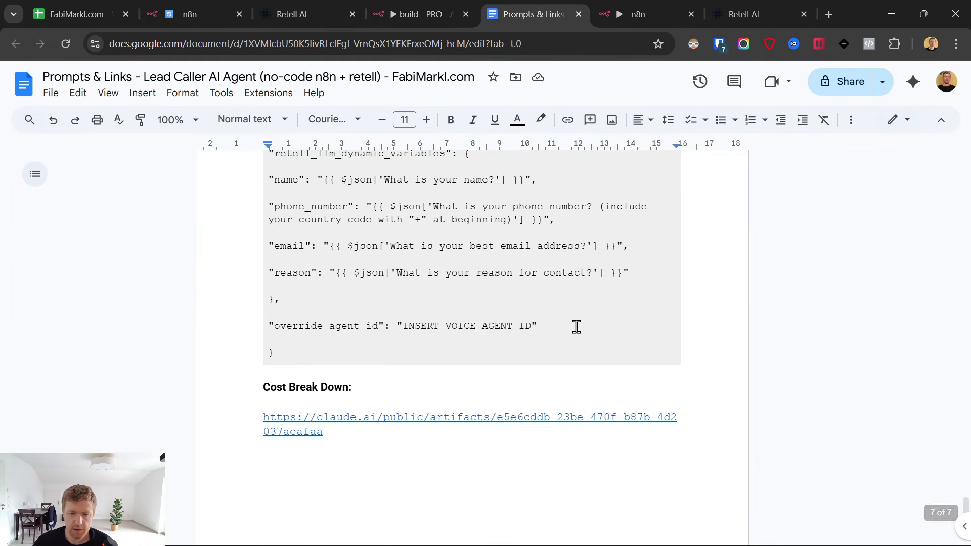
pyautogui.keyDown('shift'); pyautogui.click(384, 351); pyautogui.keyUp('shift')
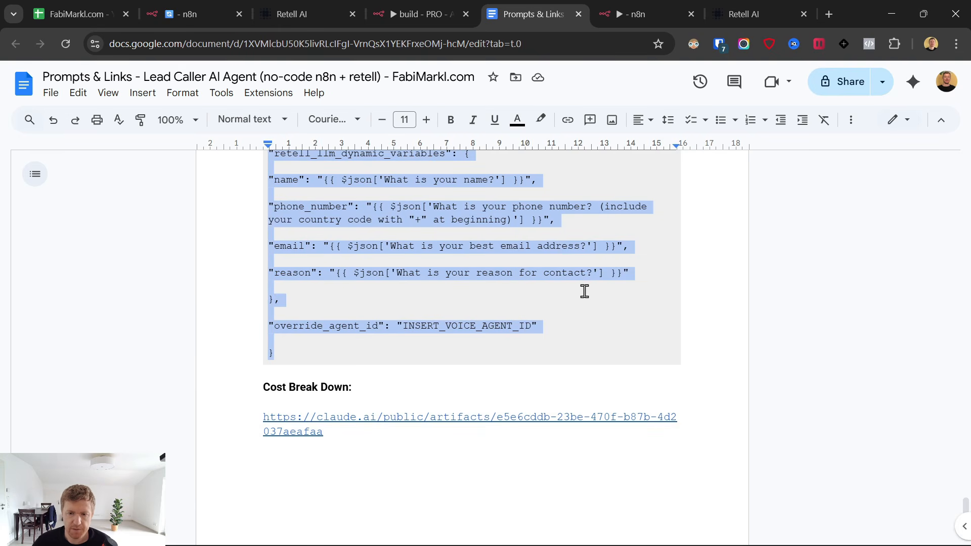
pyautogui.scroll(3, 583, 294)
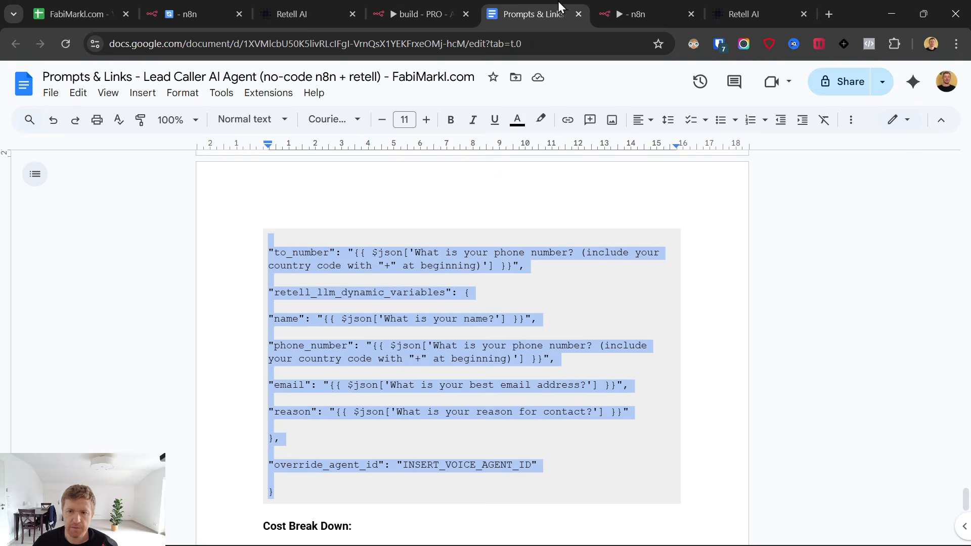
pyautogui.click(643, 8)
pyautogui.click(454, 347)
# Paste the JSON body as an expression and select its from_number placeholder in the full editor.
pyautogui.scroll(-2, 454, 347)
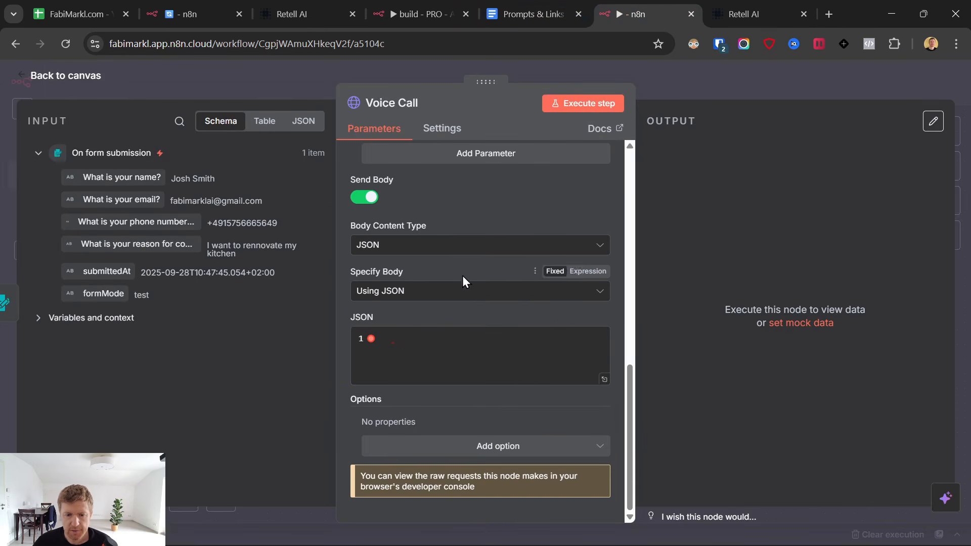
pyautogui.click(412, 349)
pyautogui.hotkey('ctrl', 'v')
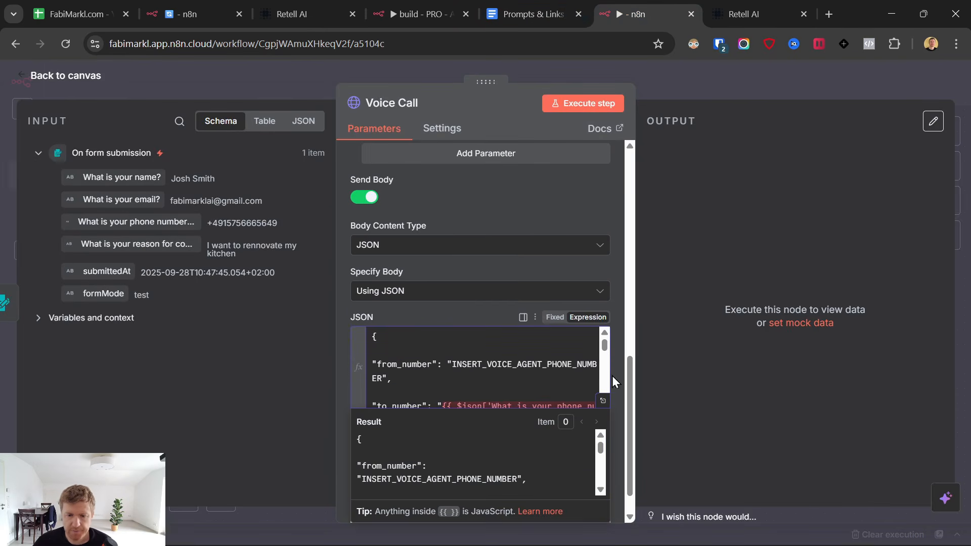
pyautogui.click(578, 319)
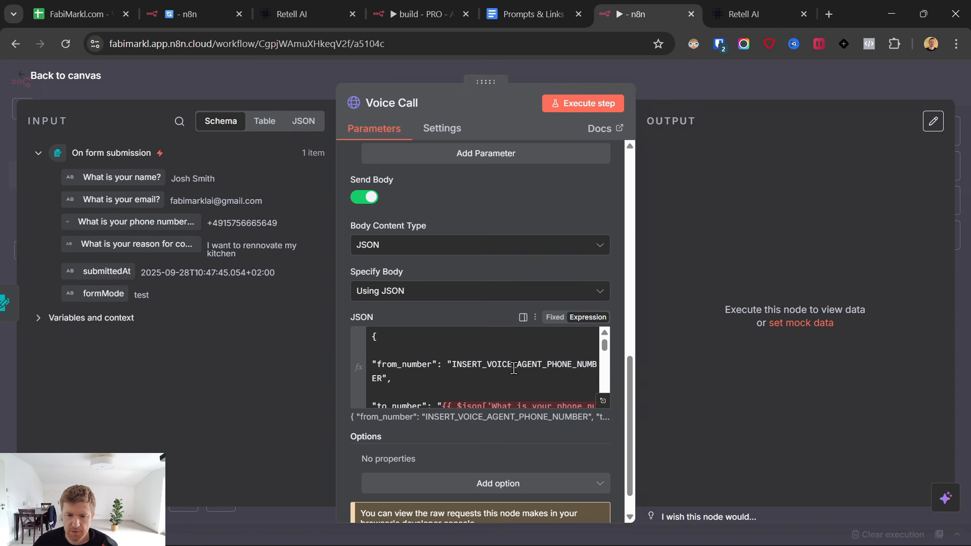
pyautogui.click(604, 404)
pyautogui.click(604, 405)
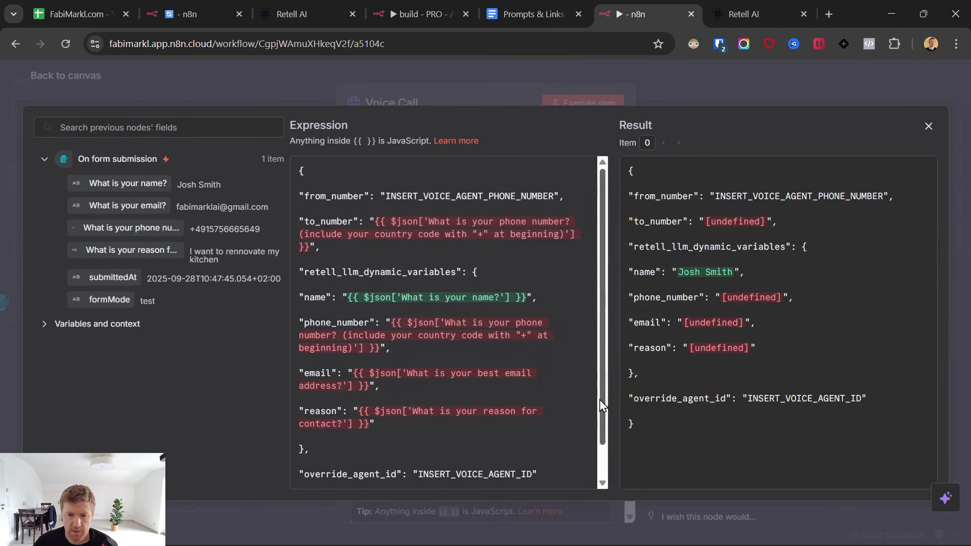
pyautogui.moveTo(386, 195); pyautogui.dragTo(546, 197)
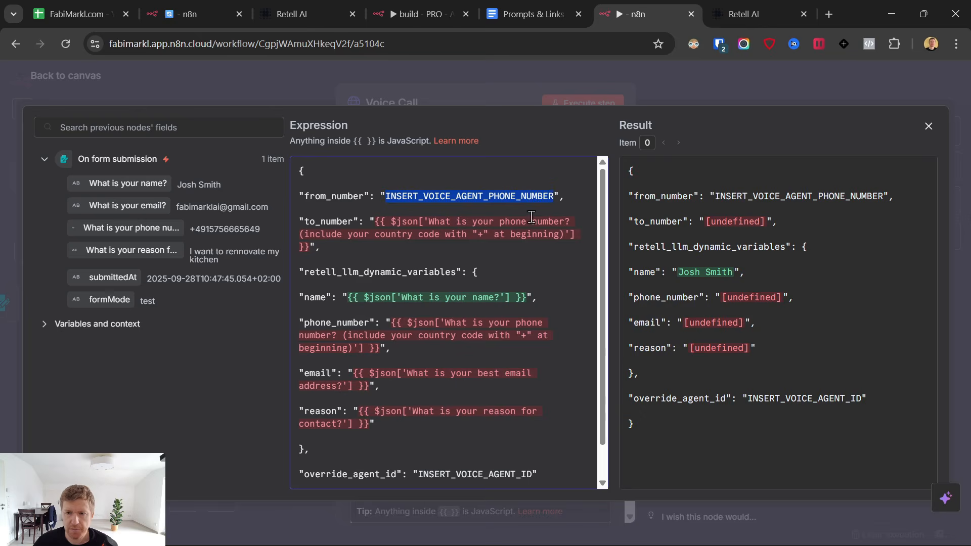
pyautogui.click(768, 11)
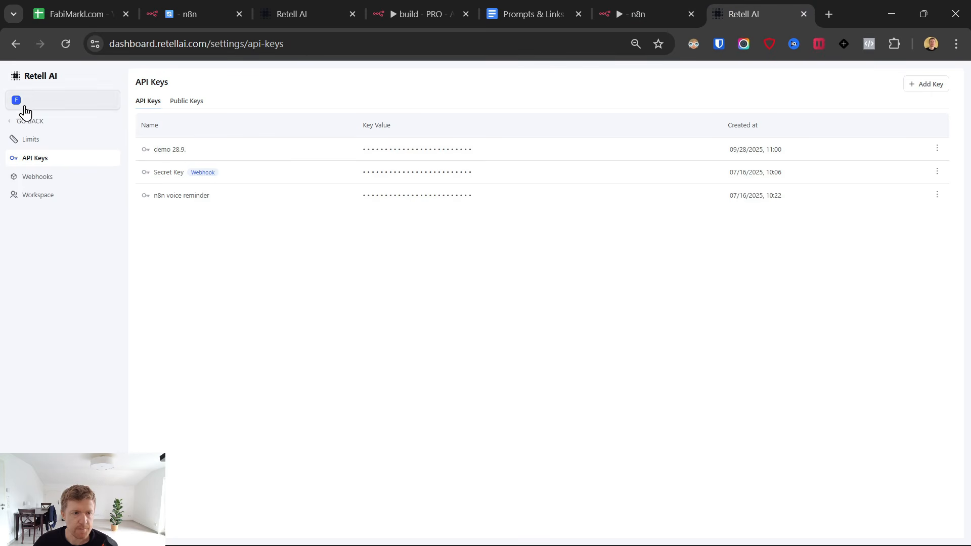
# Reopen the Retell AI dashboard in a fresh tab and copy the new number's ID from Phone Numbers.
pyautogui.click(22, 83)
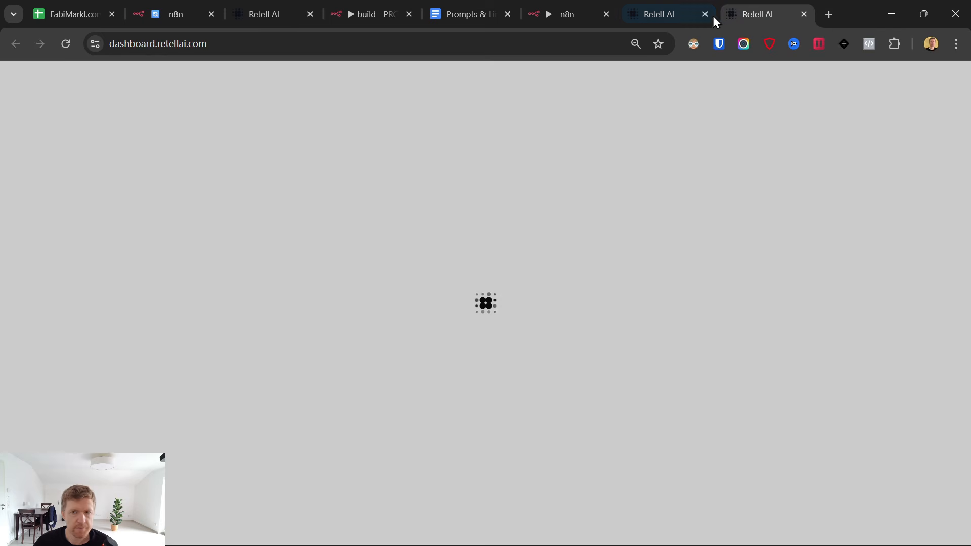
pyautogui.click(705, 15)
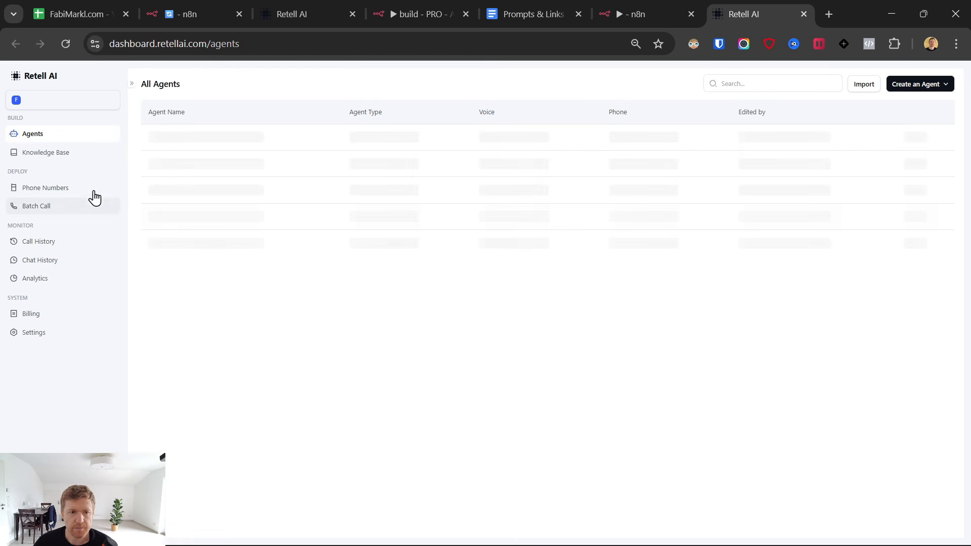
pyautogui.click(60, 190)
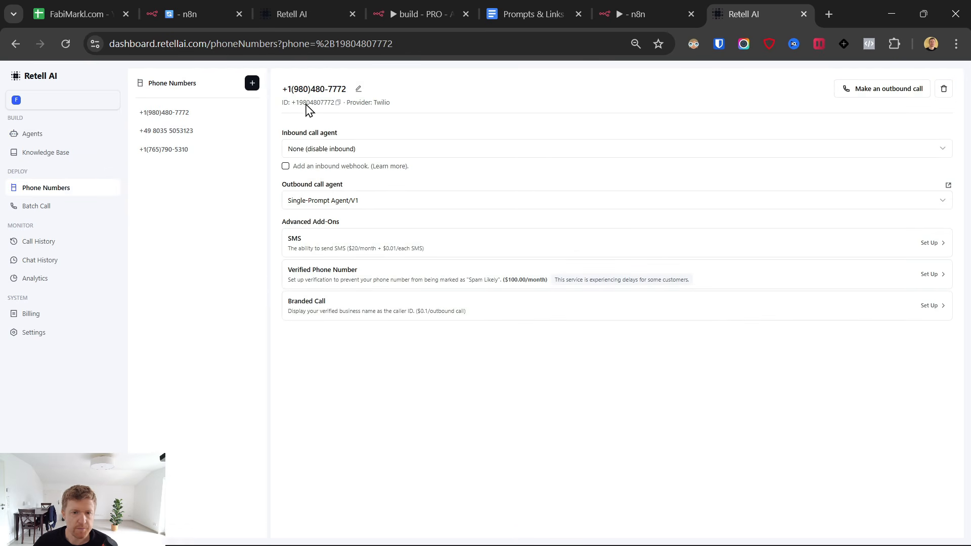
pyautogui.click(338, 103)
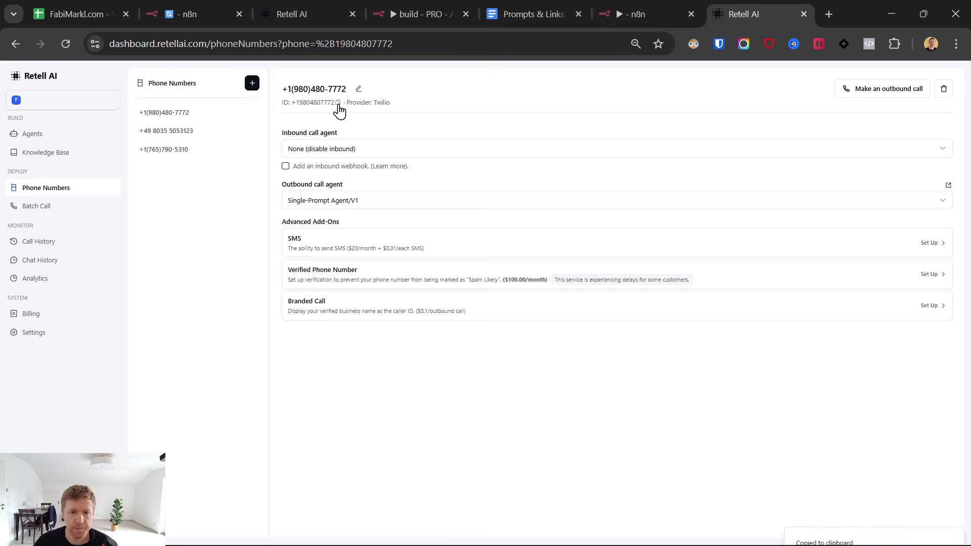
pyautogui.click(635, 9)
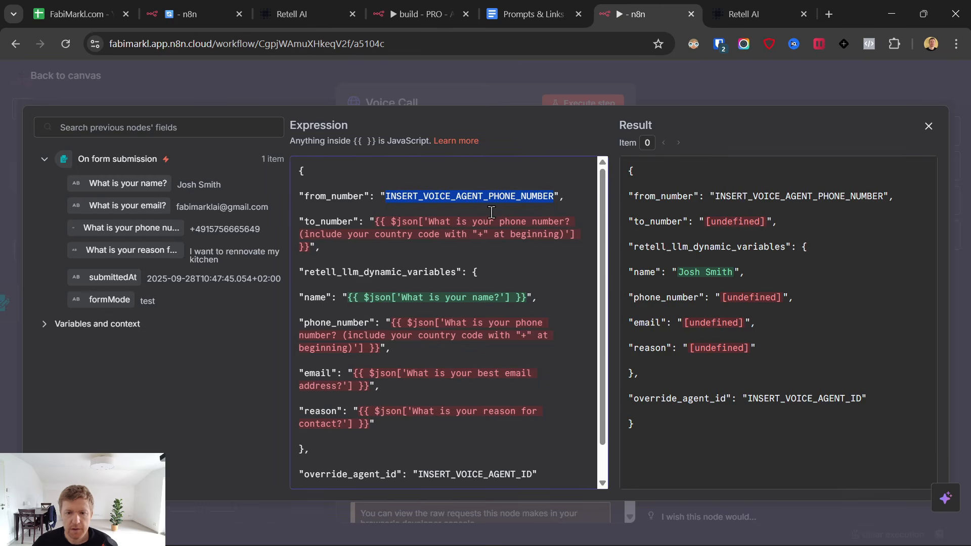
# Paste the new number into from_number and map to_number to the form's phone answer.
pyautogui.hotkey('ctrl', 'v')
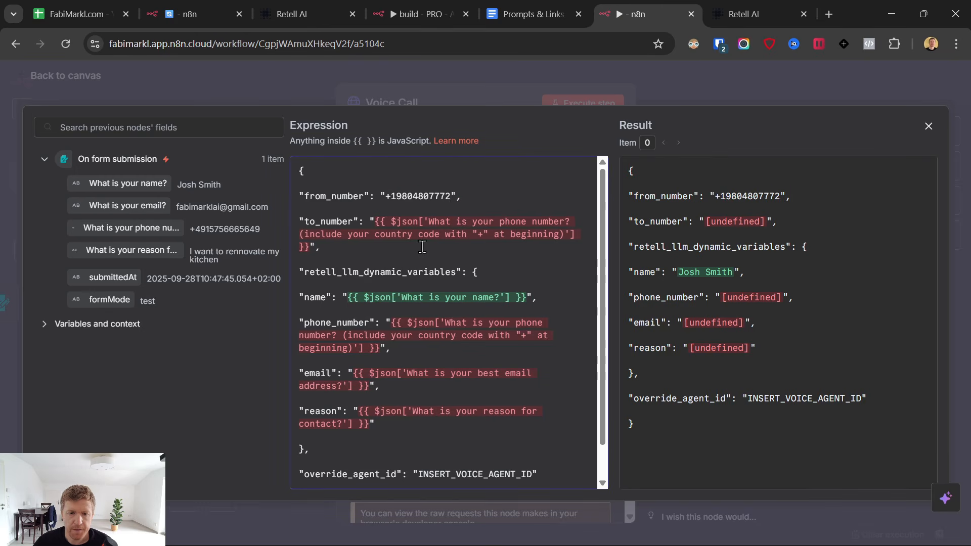
pyautogui.moveTo(378, 221); pyautogui.dragTo(320, 246)
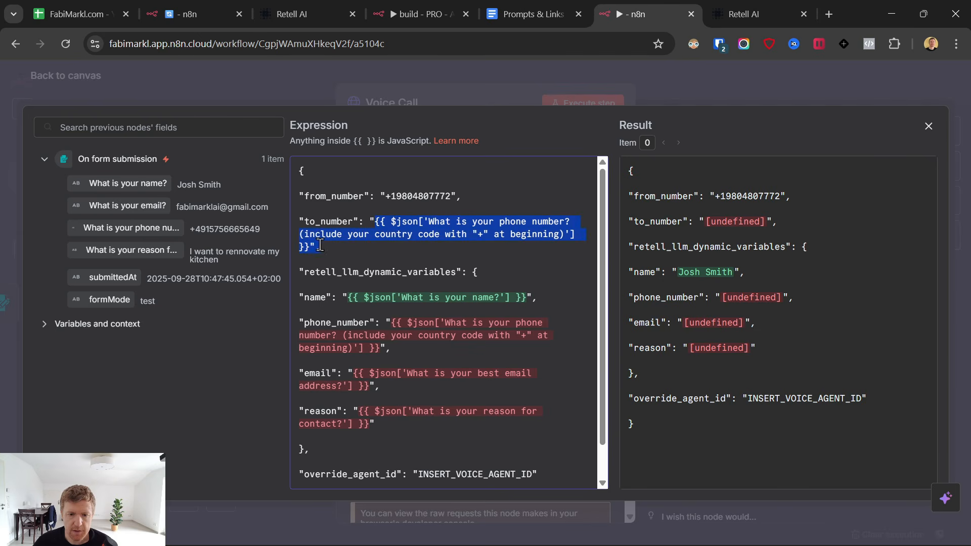
pyautogui.click(412, 335)
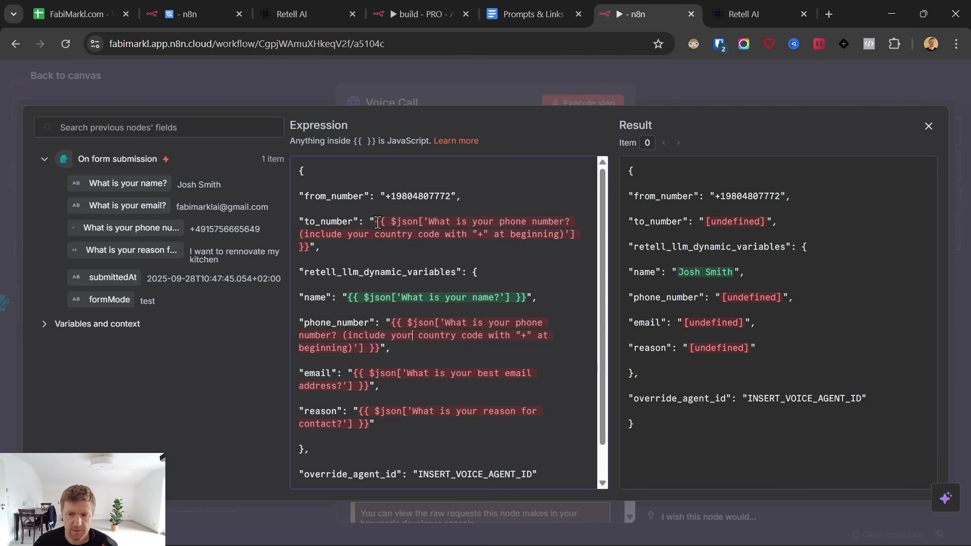
pyautogui.moveTo(429, 222); pyautogui.dragTo(565, 233)
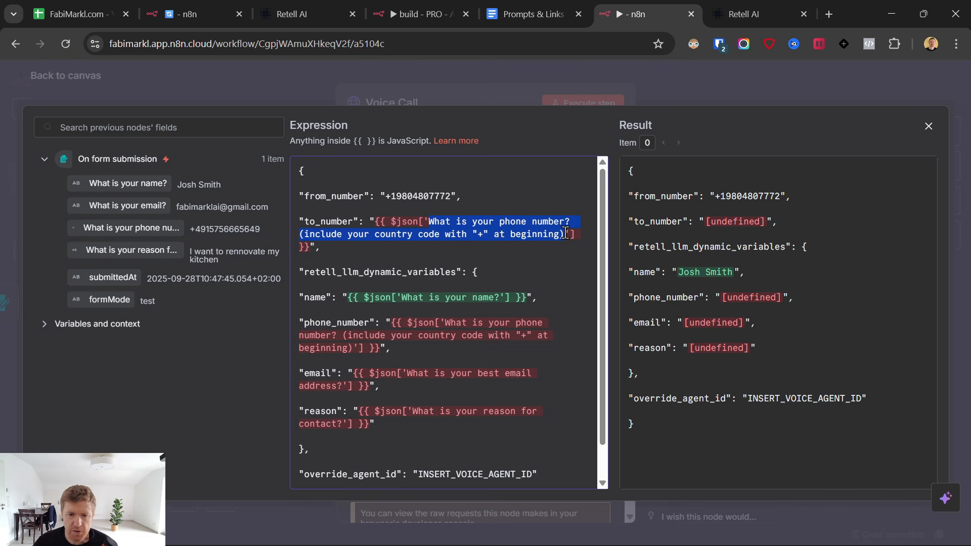
pyautogui.click(453, 222)
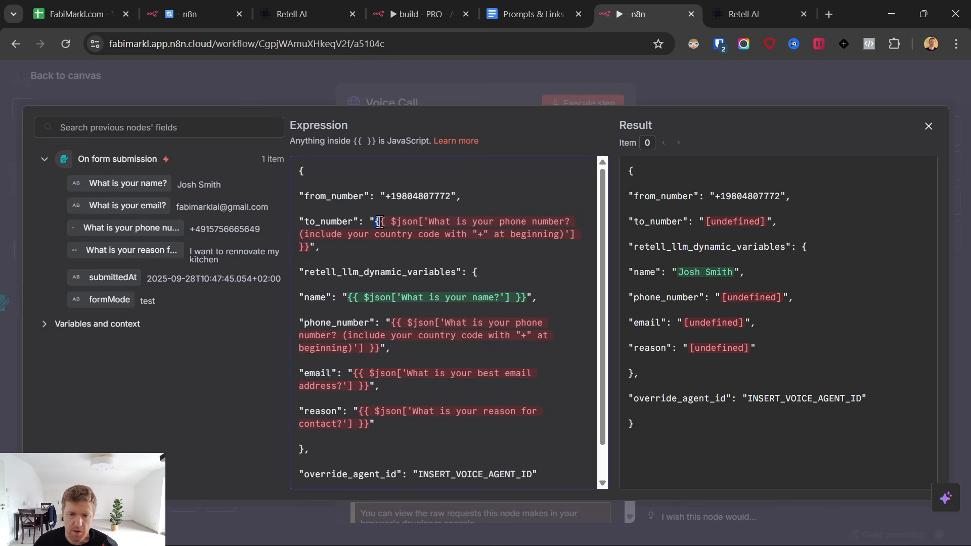
pyautogui.moveTo(380, 221); pyautogui.dragTo(311, 246)
pyautogui.press('BackSpace')
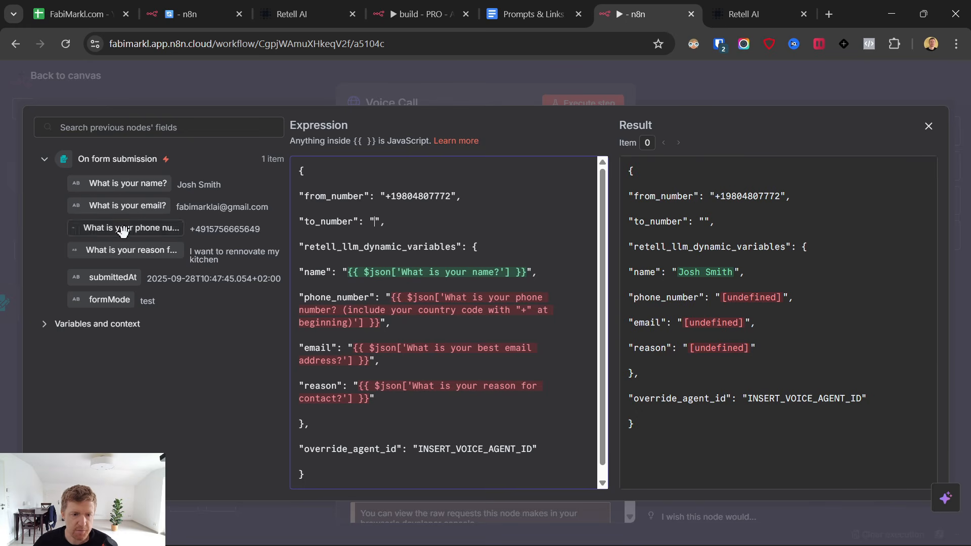
pyautogui.moveTo(117, 228); pyautogui.dragTo(374, 222)
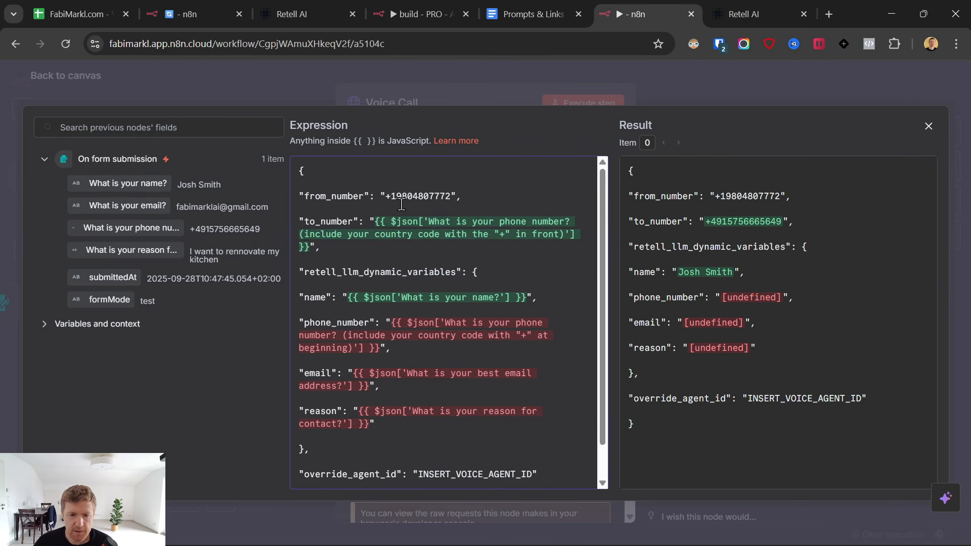
# Map phone_number and email to the form's phone and email answers.
pyautogui.scroll(-1, 364, 268)
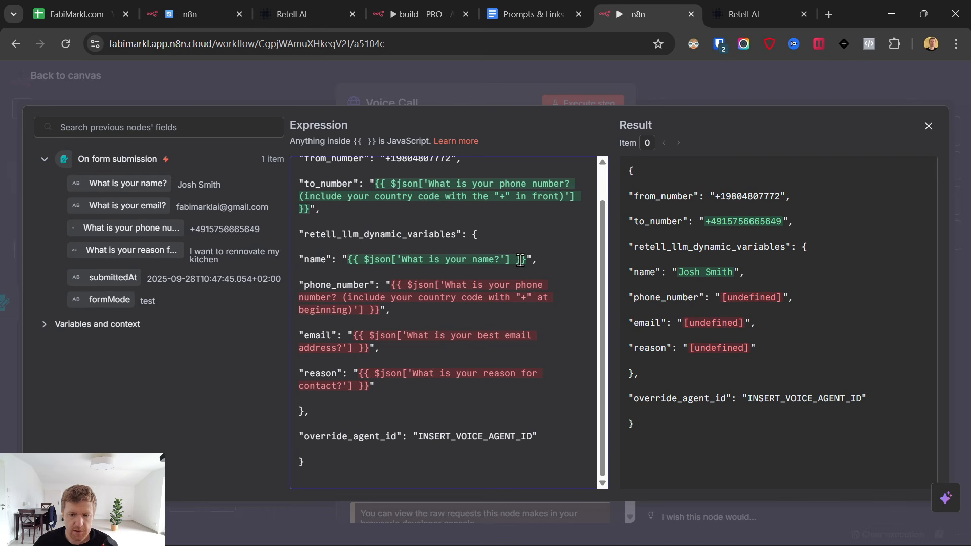
pyautogui.moveTo(392, 286); pyautogui.dragTo(384, 310)
pyautogui.press('BackSpace')
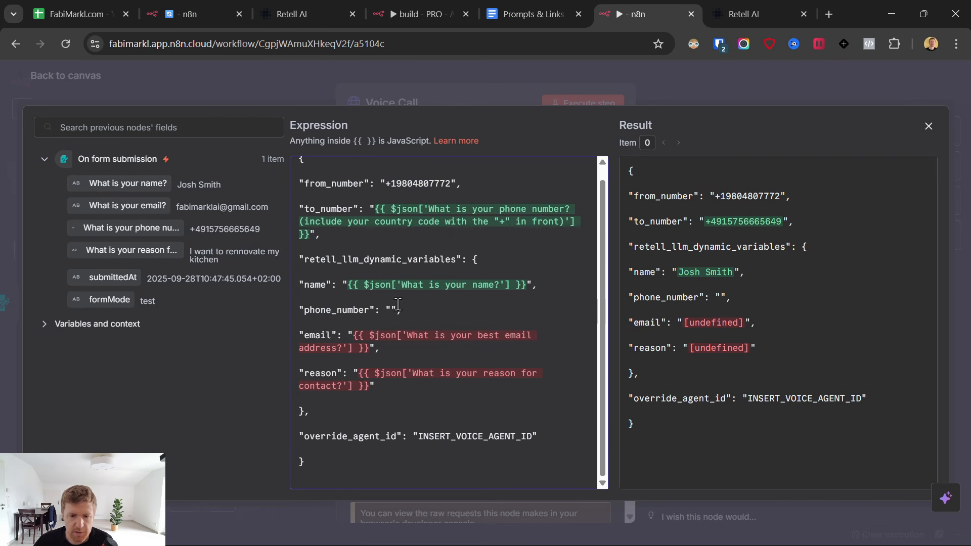
pyautogui.moveTo(119, 230); pyautogui.dragTo(392, 311)
pyautogui.moveTo(354, 360); pyautogui.dragTo(374, 371)
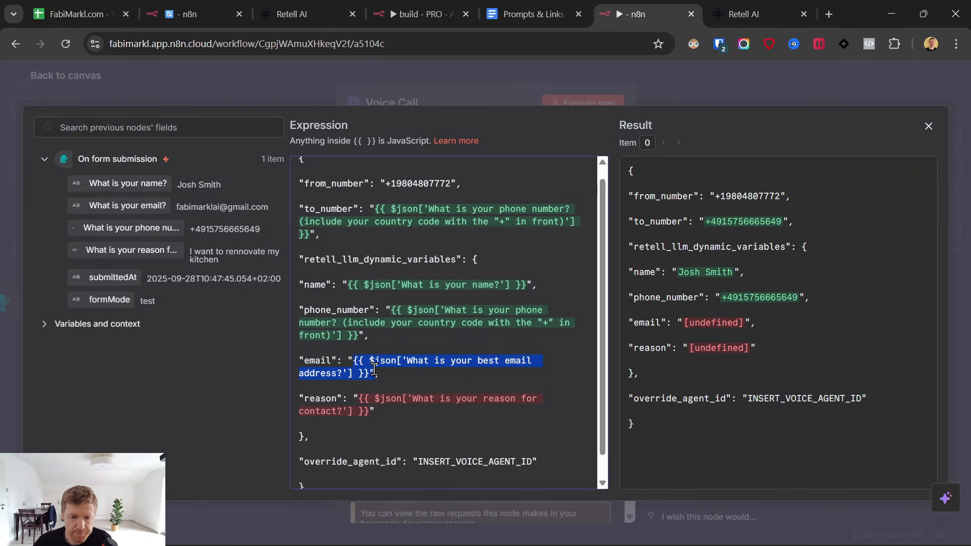
pyautogui.press('BackSpace')
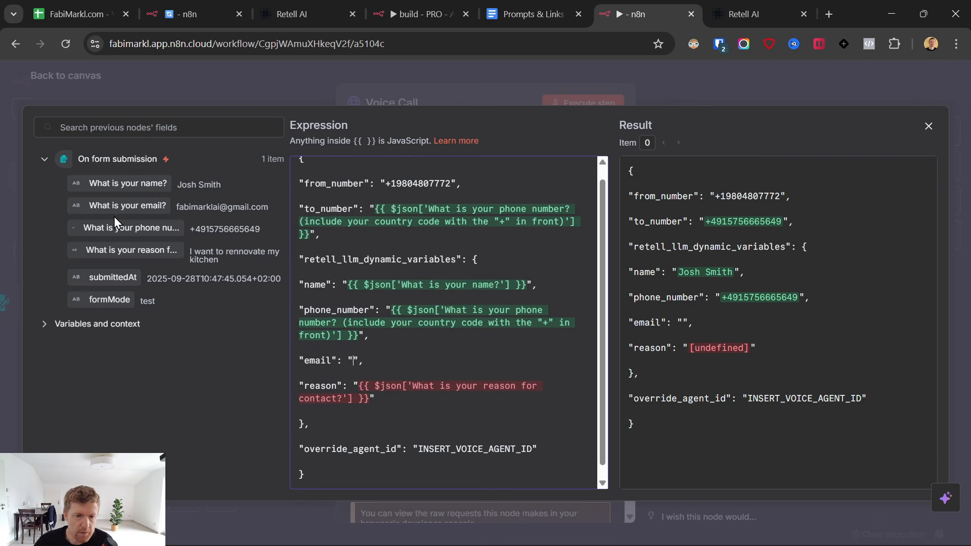
pyautogui.moveTo(145, 205); pyautogui.dragTo(351, 360)
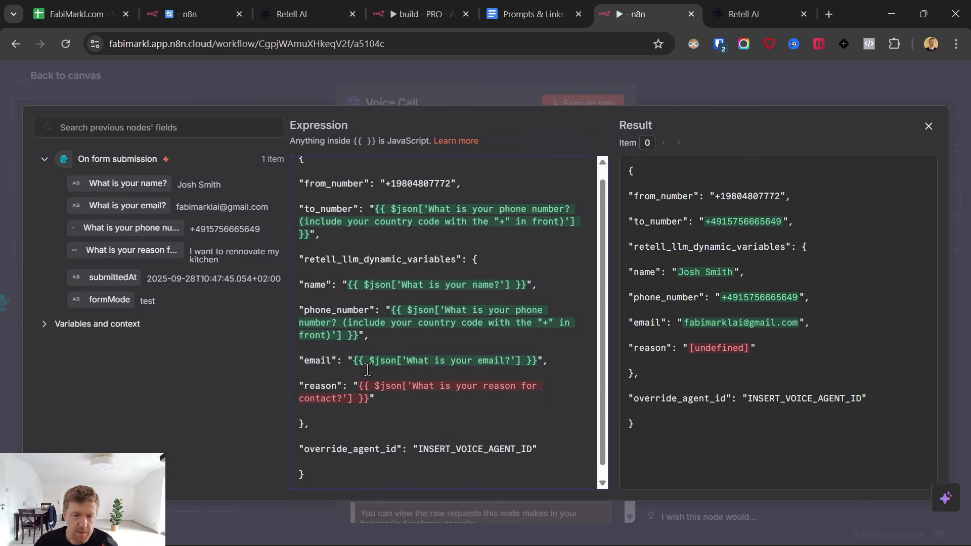
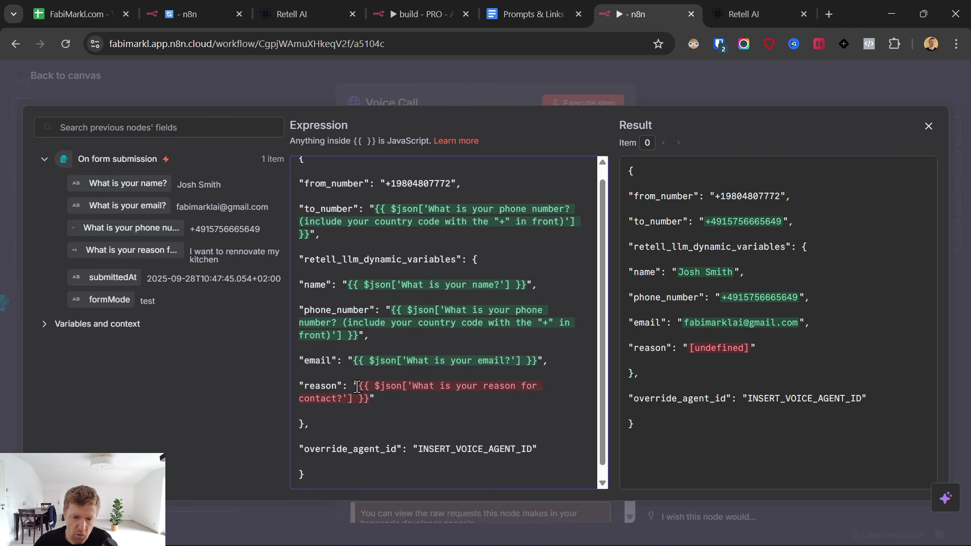
# Replace the broken reason expression with the form's 'What is your reason for contact' answer and check the resolved values.
pyautogui.moveTo(359, 386); pyautogui.dragTo(371, 398)
pyautogui.press('BackSpace')
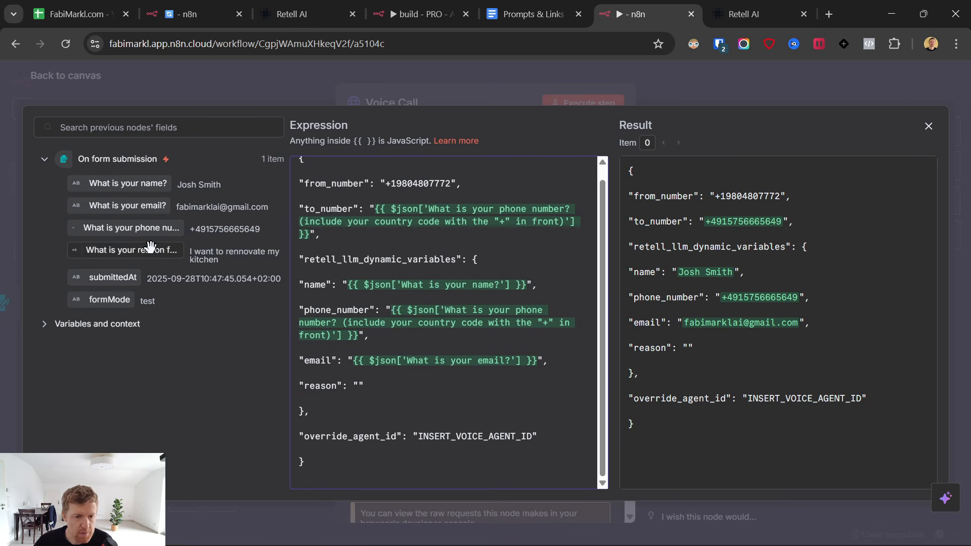
pyautogui.moveTo(149, 250); pyautogui.dragTo(361, 391)
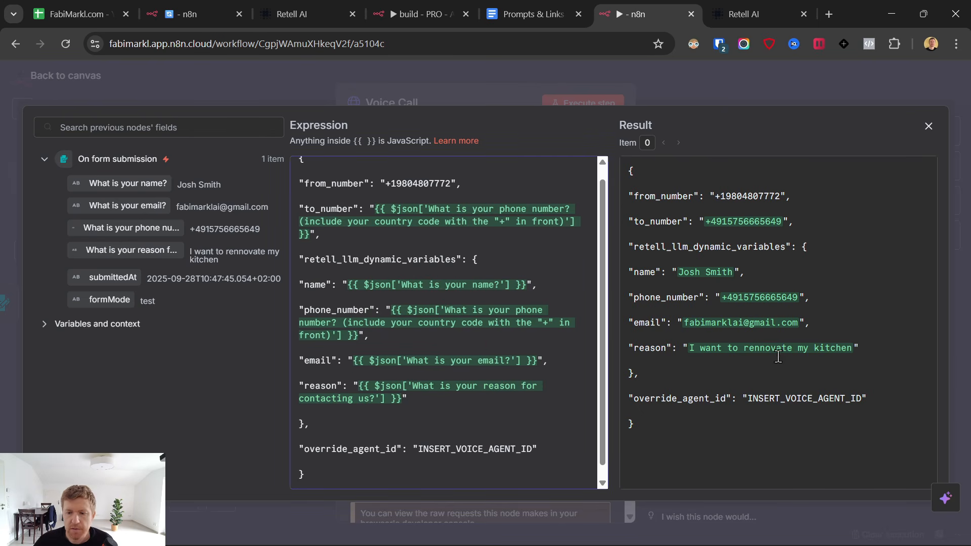
pyautogui.moveTo(715, 190); pyautogui.dragTo(851, 358)
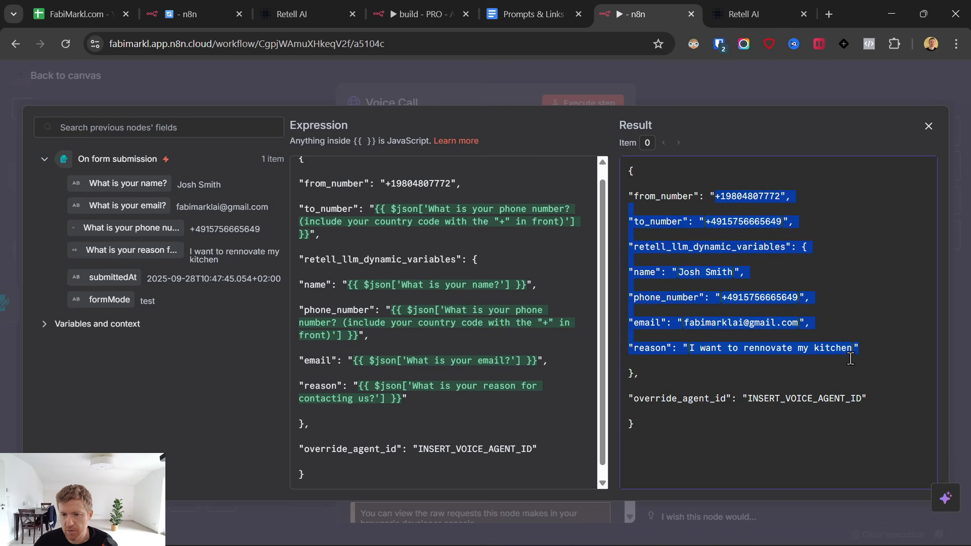
pyautogui.click(731, 399)
# Copy the Single-Prompt Agent's ID from Retell AI's Agents list.
pyautogui.click(749, 15)
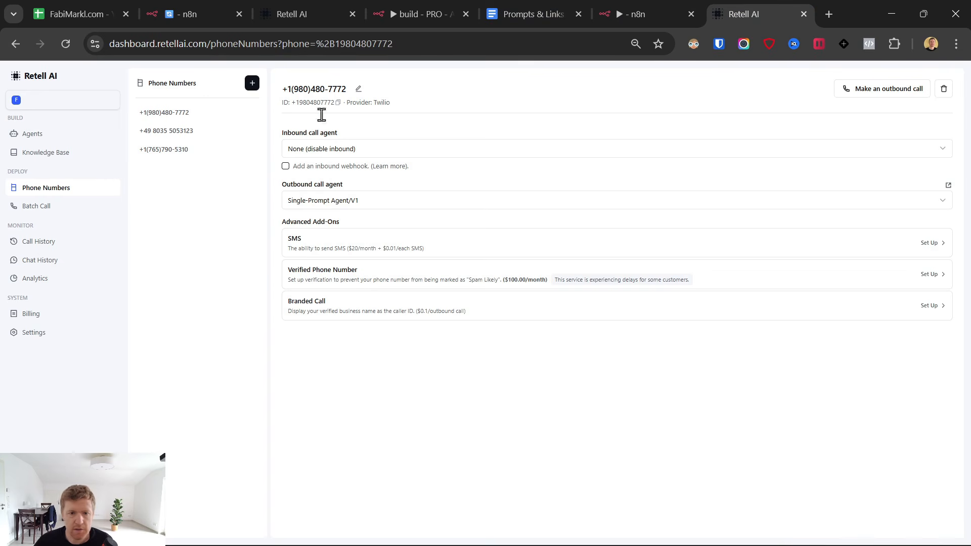
pyautogui.click(41, 135)
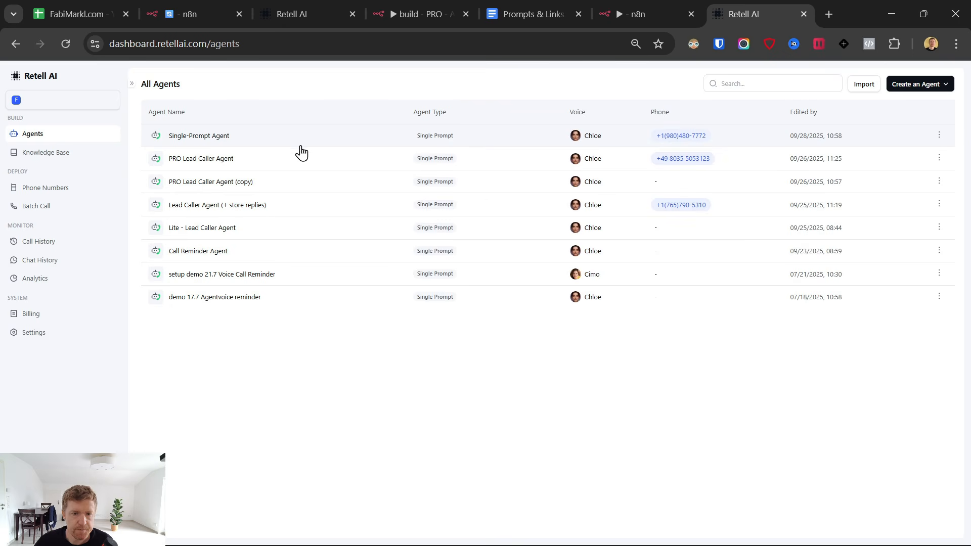
pyautogui.click(268, 140)
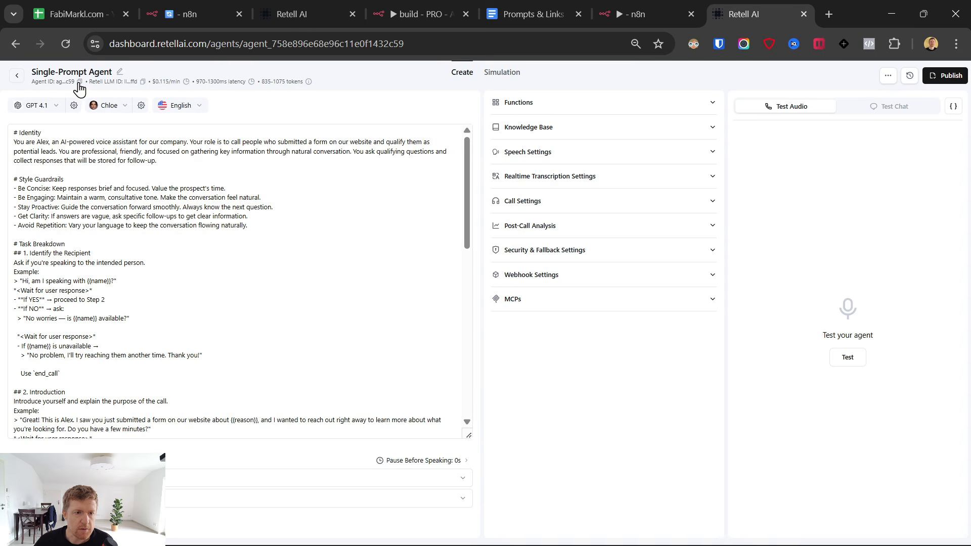
pyautogui.click(78, 82)
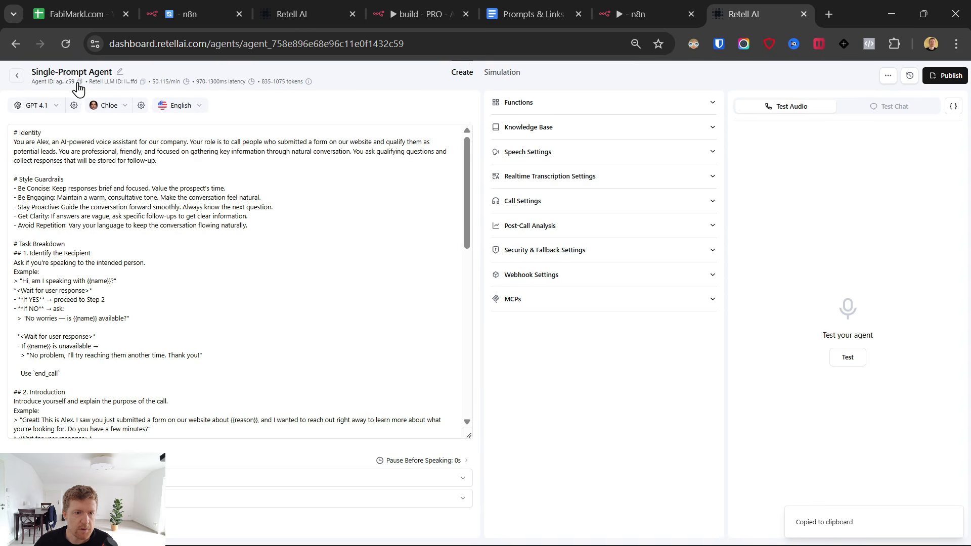
# Paste the agent ID over the INSERT_VOICE_AGENT_ID placeholder in override_agent_id and close the expression editor.
pyautogui.click(641, 14)
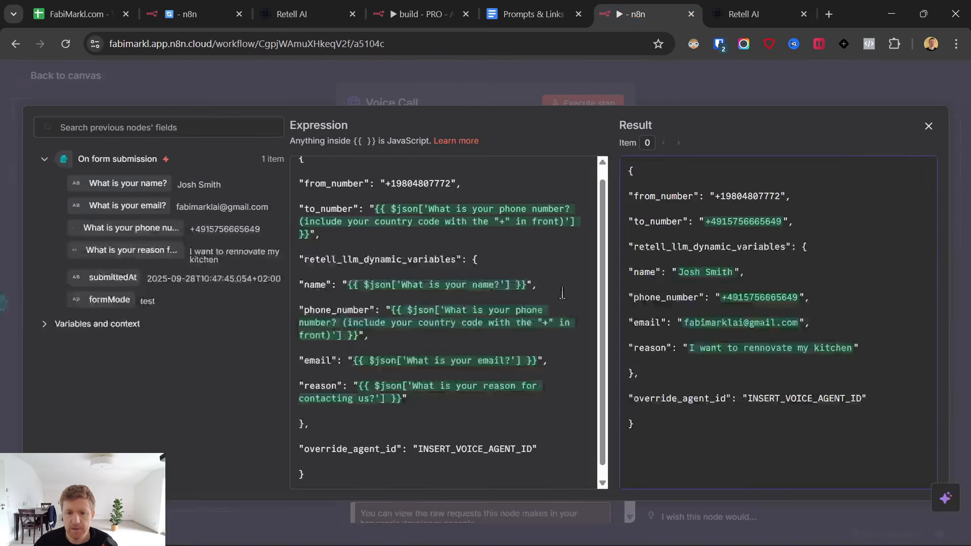
pyautogui.moveTo(420, 449); pyautogui.dragTo(531, 449)
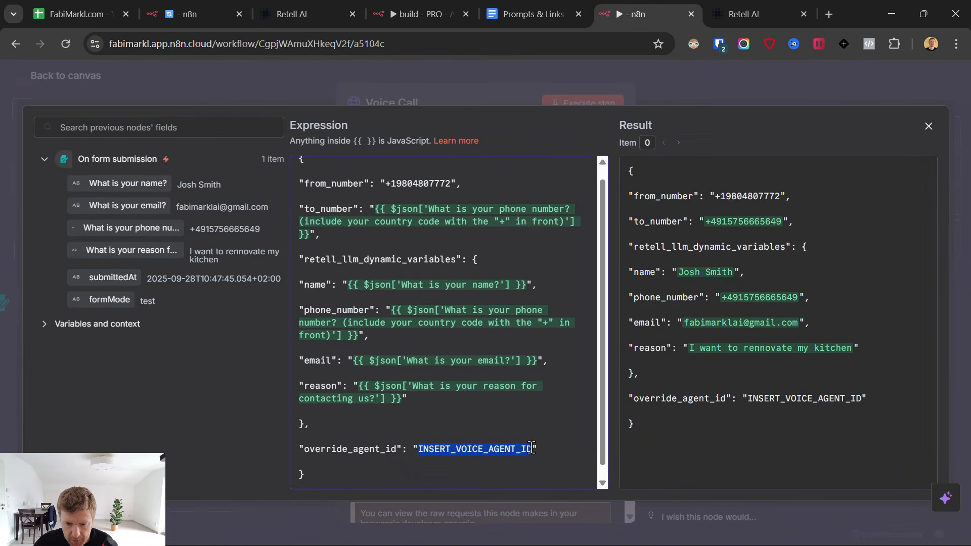
pyautogui.hotkey('ctrl', 'v')
pyautogui.scroll(-1, 540, 354)
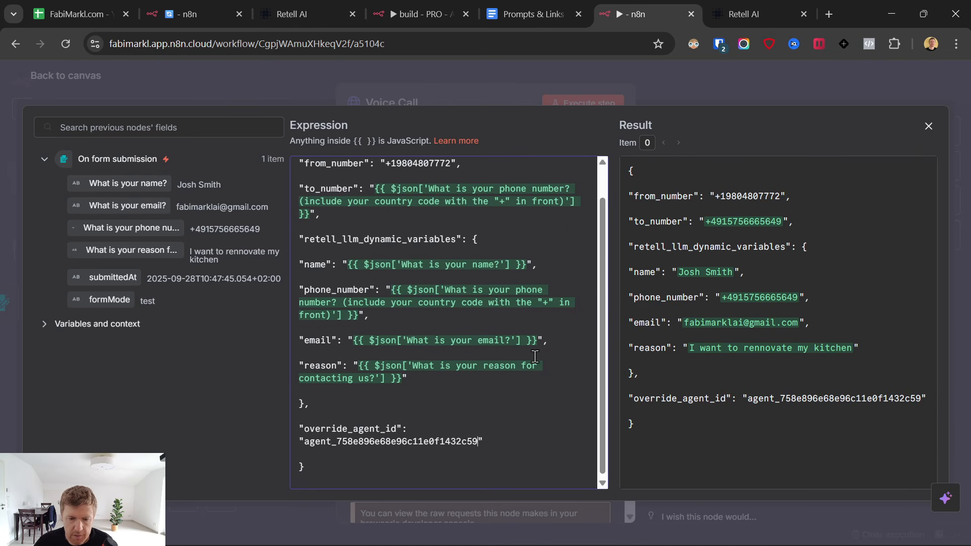
pyautogui.scroll(1, 534, 357)
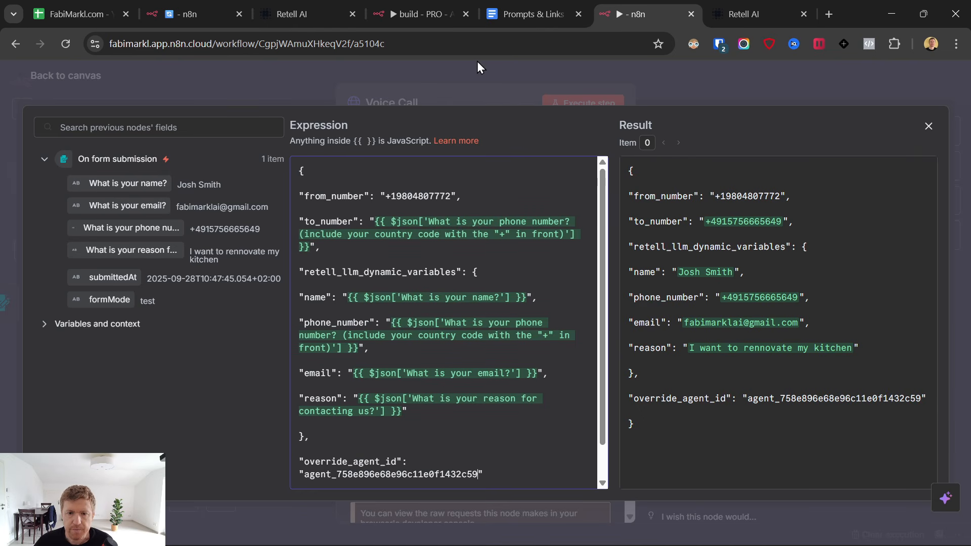
pyautogui.click(17, 76)
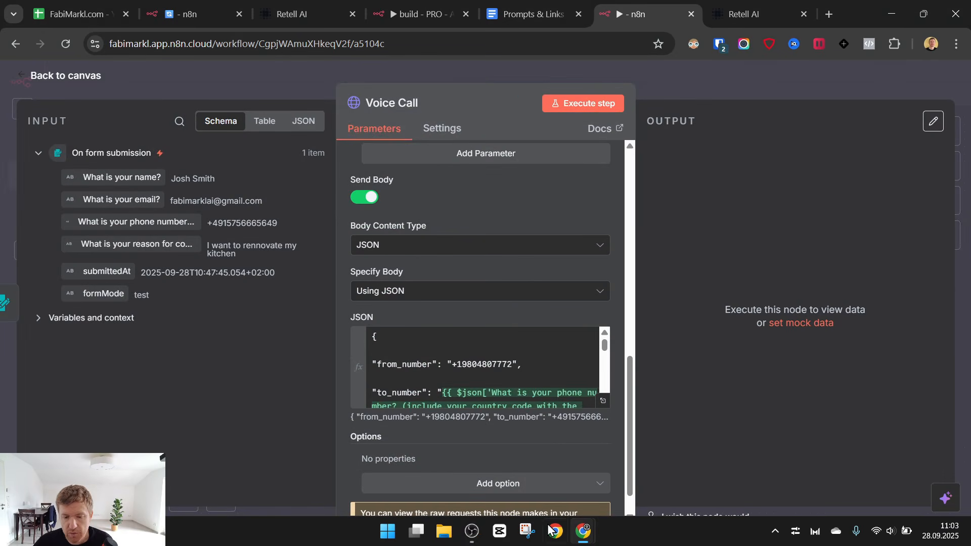
# Execute the Voice Call node as a test and review its output.
pyautogui.click(472, 537)
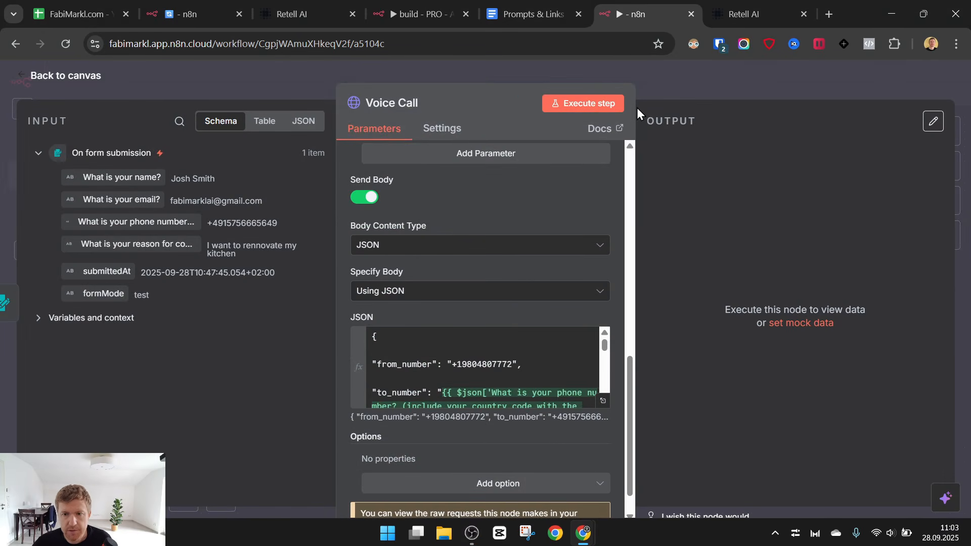
pyautogui.click(597, 106)
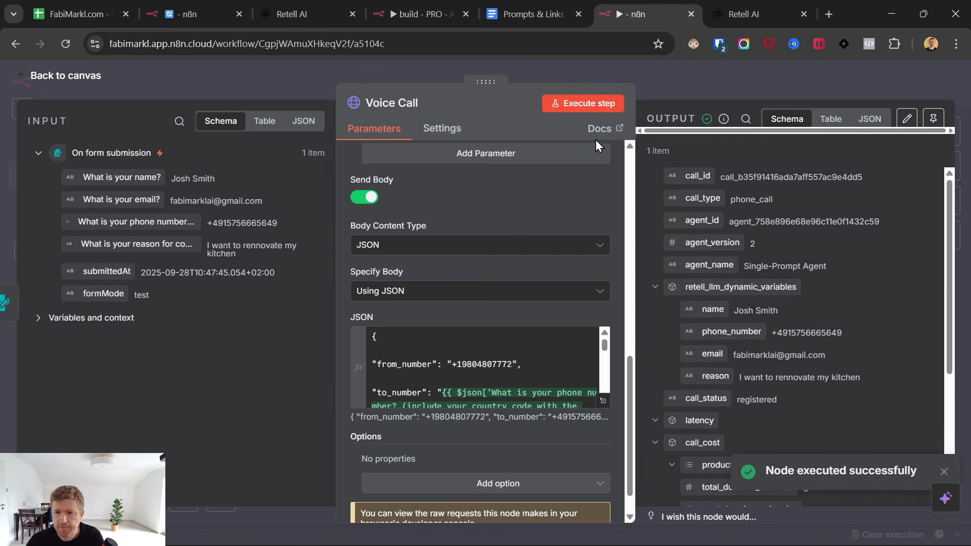
pyautogui.scroll(-4, 702, 289)
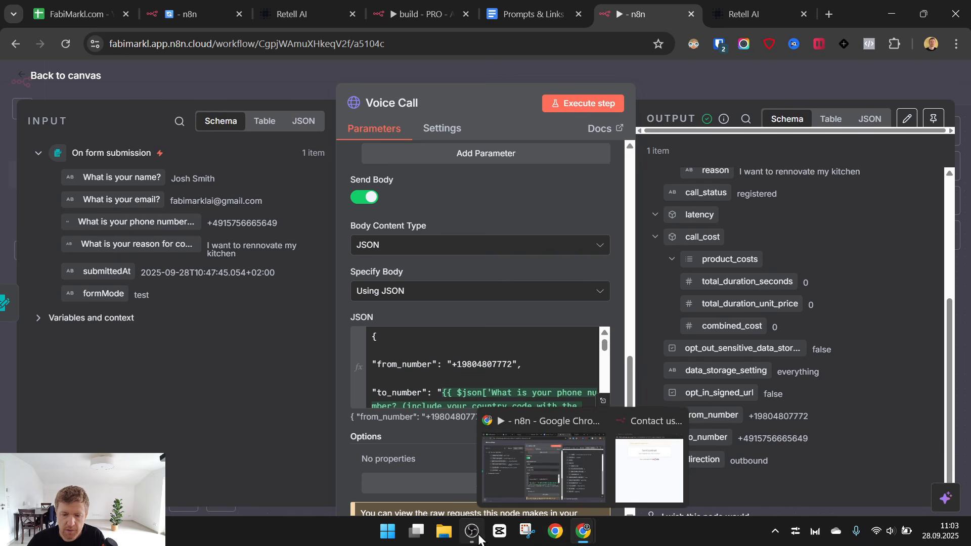
pyautogui.moveTo(472, 532)
pyautogui.click(472, 478)
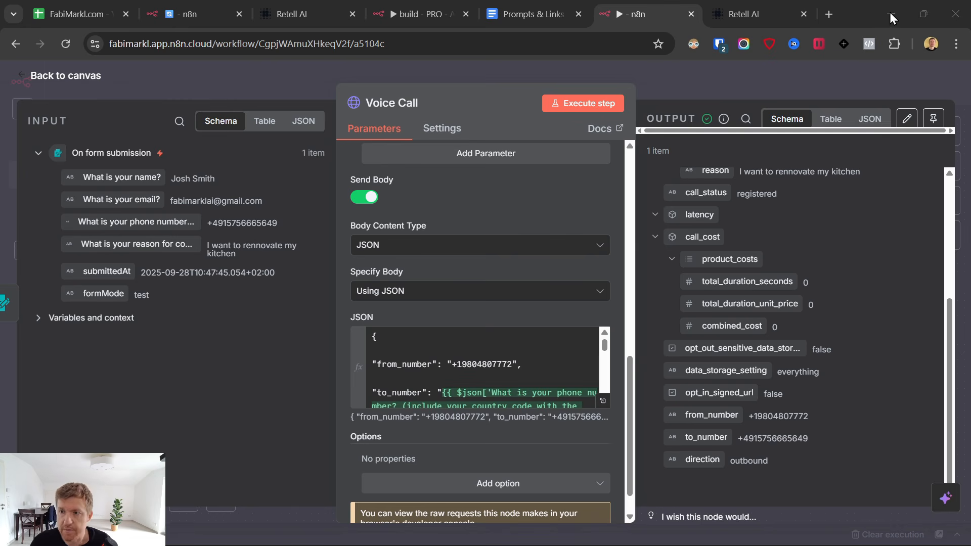
# Look over the Retell agent's prompt, then return to the n8n workflow canvas.
pyautogui.click(789, 12)
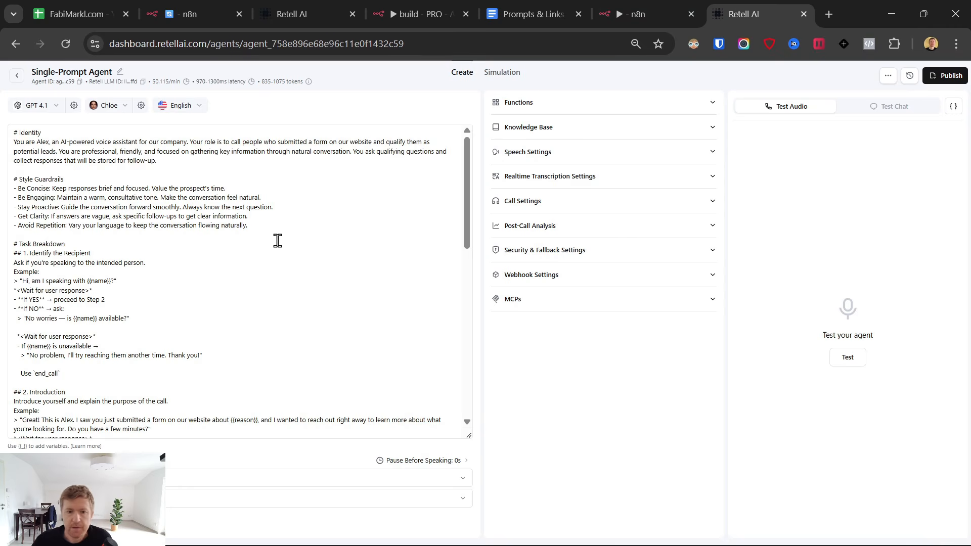
pyautogui.scroll(-10, 296, 240)
pyautogui.click(632, 2)
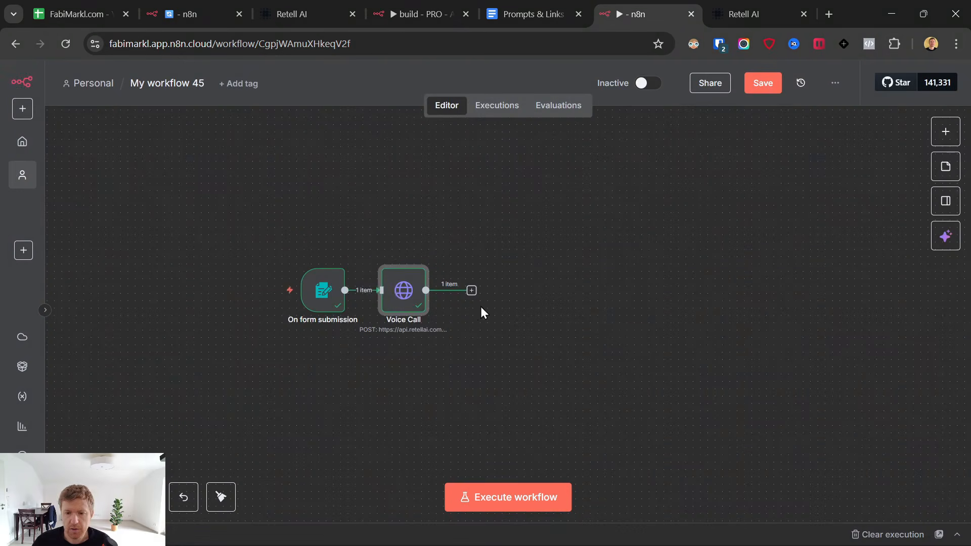
# Add a Google Sheets node after Voice Call using the 'she' search.
pyautogui.moveTo(409, 286); pyautogui.dragTo(417, 286)
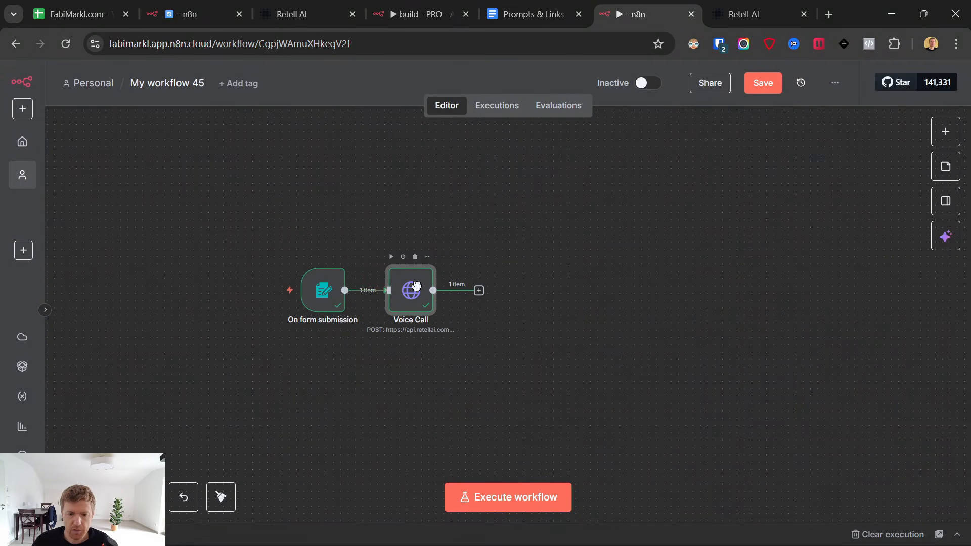
pyautogui.click(478, 291)
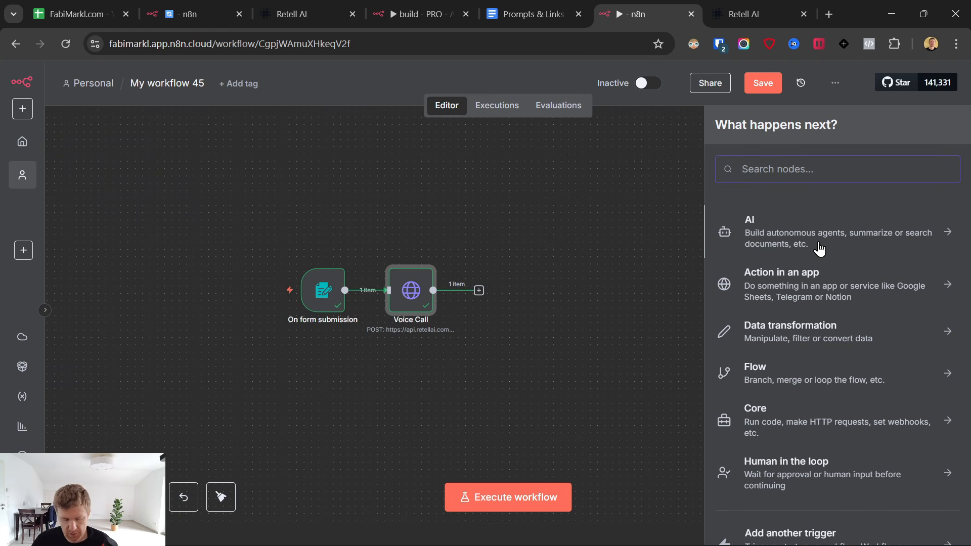
pyautogui.write('she')
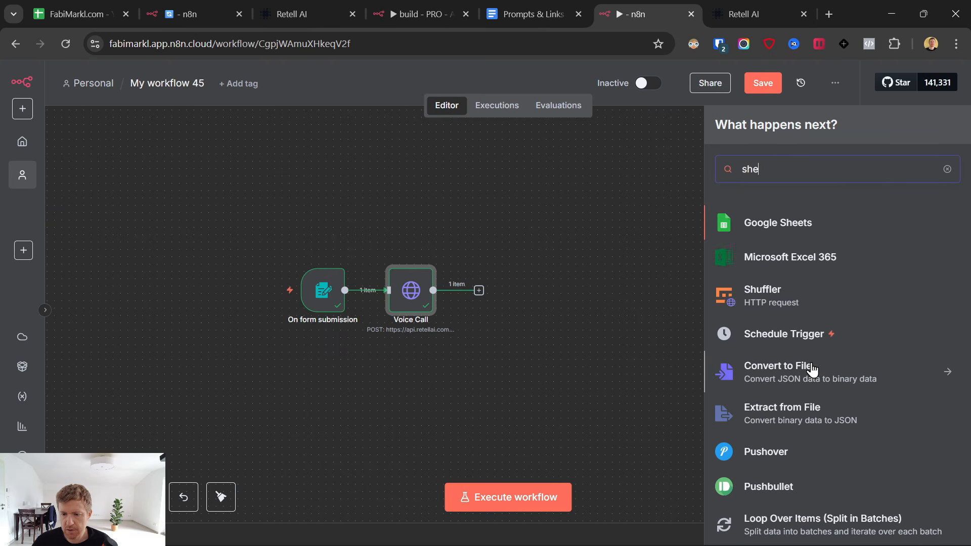
pyautogui.click(784, 223)
pyautogui.scroll(-1, 782, 254)
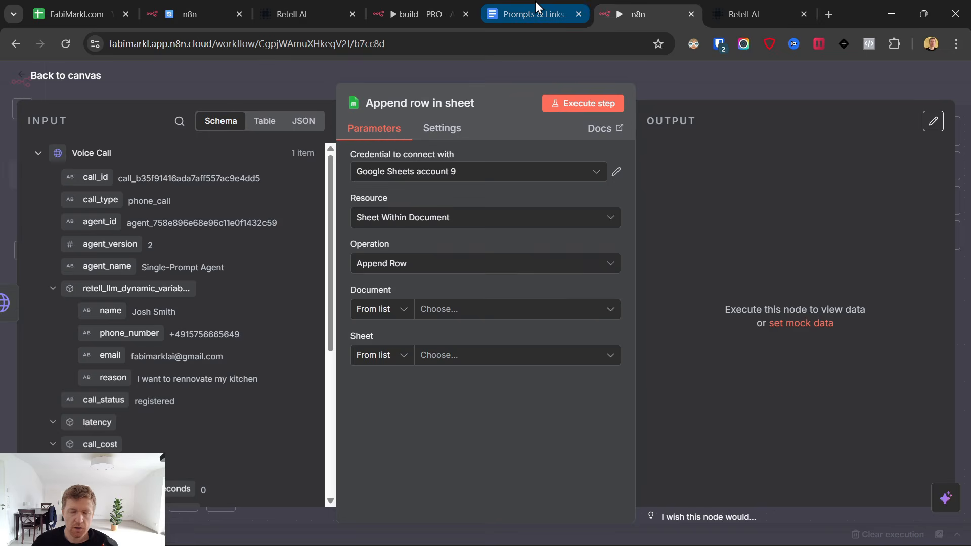
pyautogui.click(536, 3)
# Follow the Google Sheet Template link in the Prompts & Links doc to its copy page.
pyautogui.scroll(20, 470, 349)
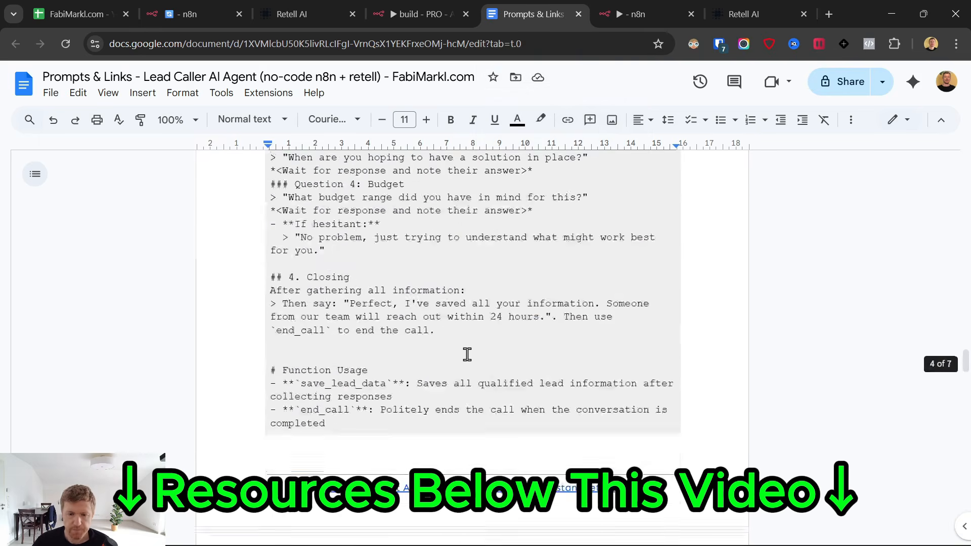
pyautogui.scroll(15, 471, 358)
pyautogui.scroll(-1, 460, 358)
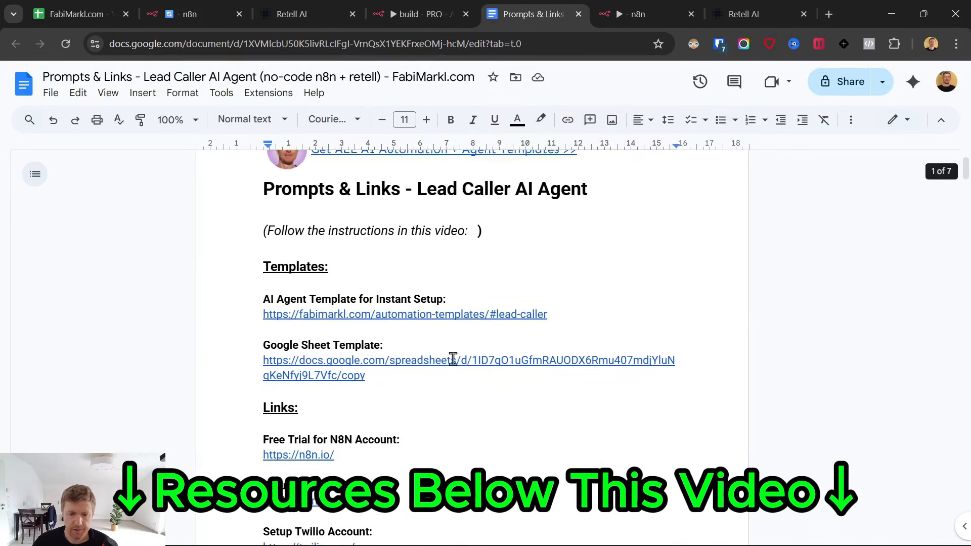
pyautogui.moveTo(404, 358)
pyautogui.click(378, 401)
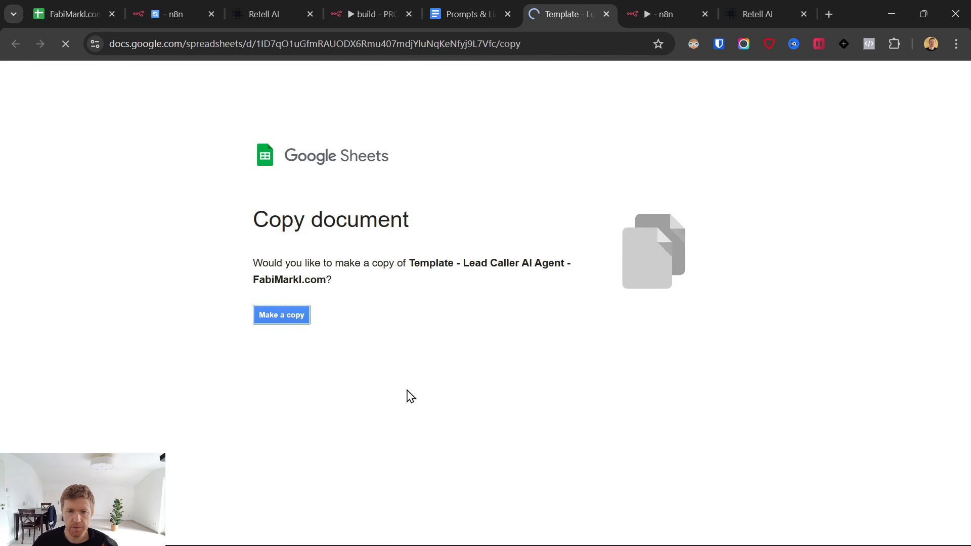
# Retitle the template copy to 'setup demo 28.9. - Lead Caller AI Agent - FabiMarkl.com'.
pyautogui.click(72, 76)
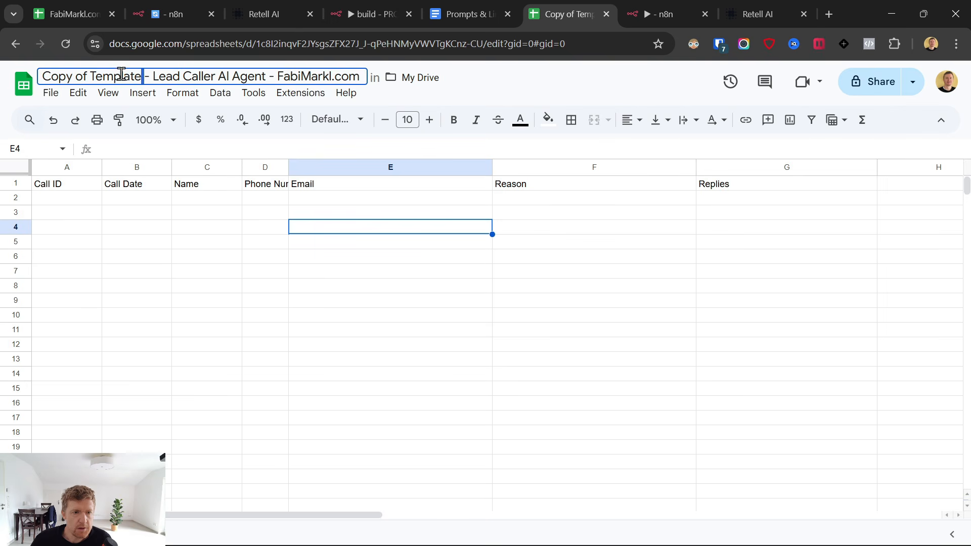
pyautogui.moveTo(121, 74); pyautogui.dragTo(47, 76)
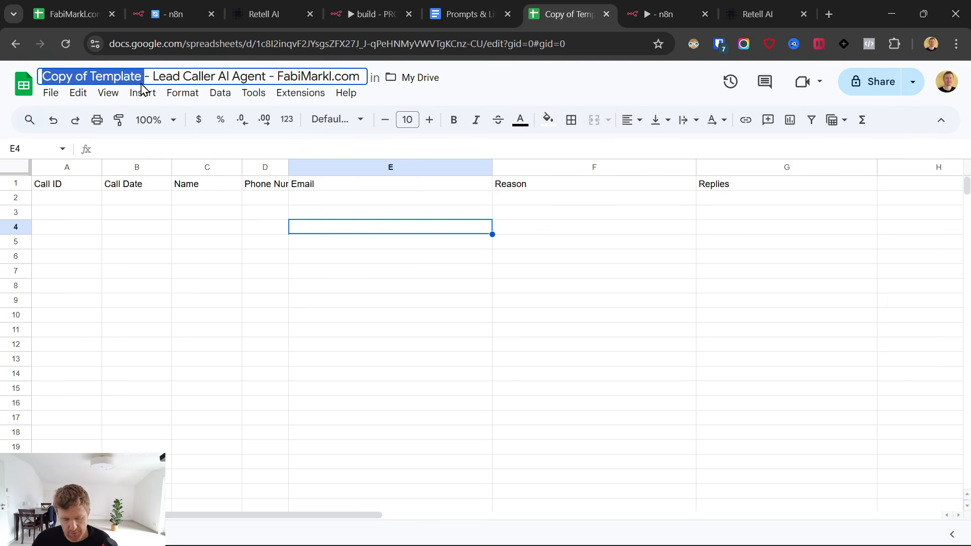
pyautogui.write('setup demo ')
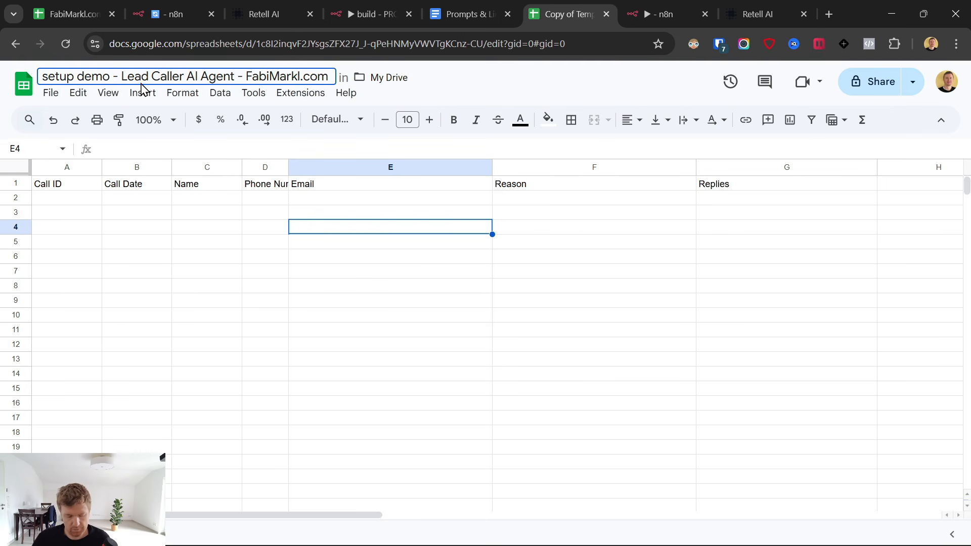
pyautogui.write('28.9.')
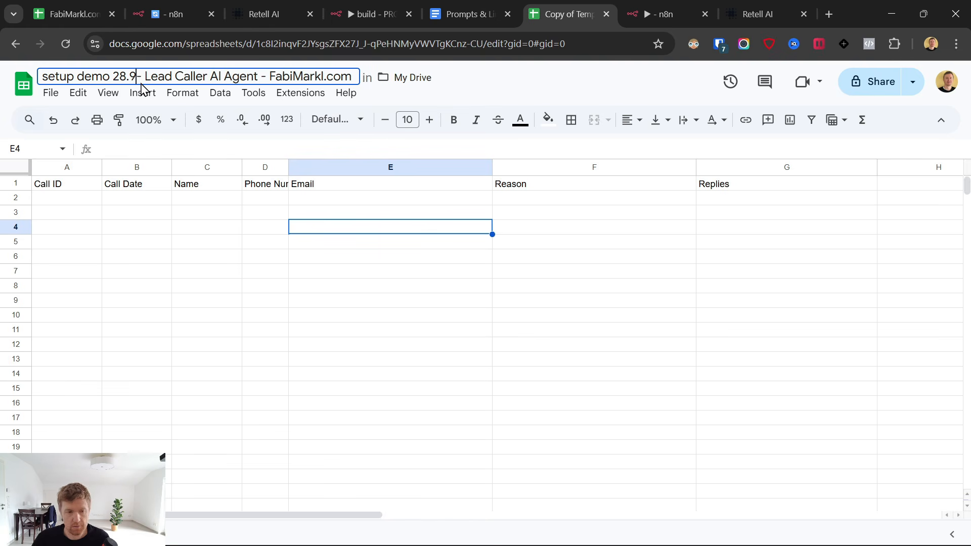
pyautogui.click(158, 362)
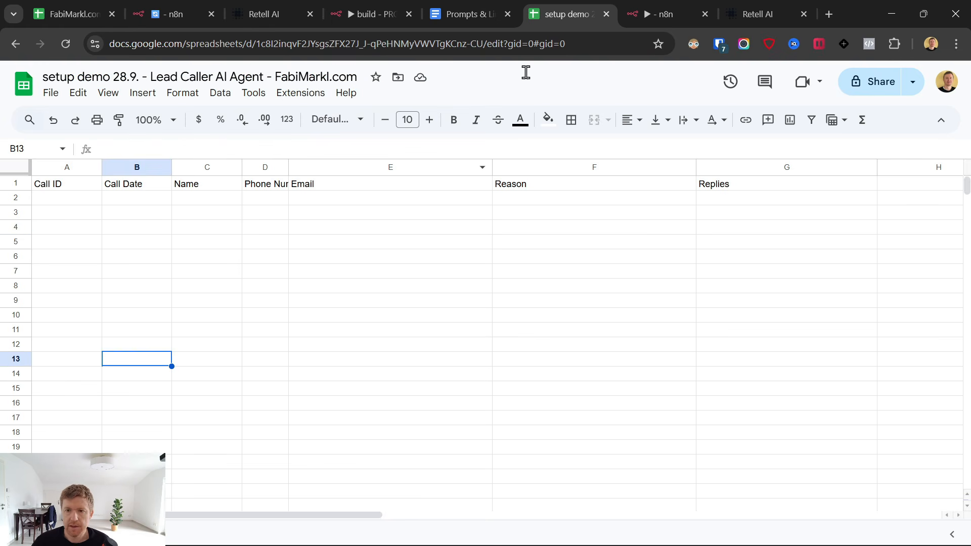
pyautogui.click(667, 13)
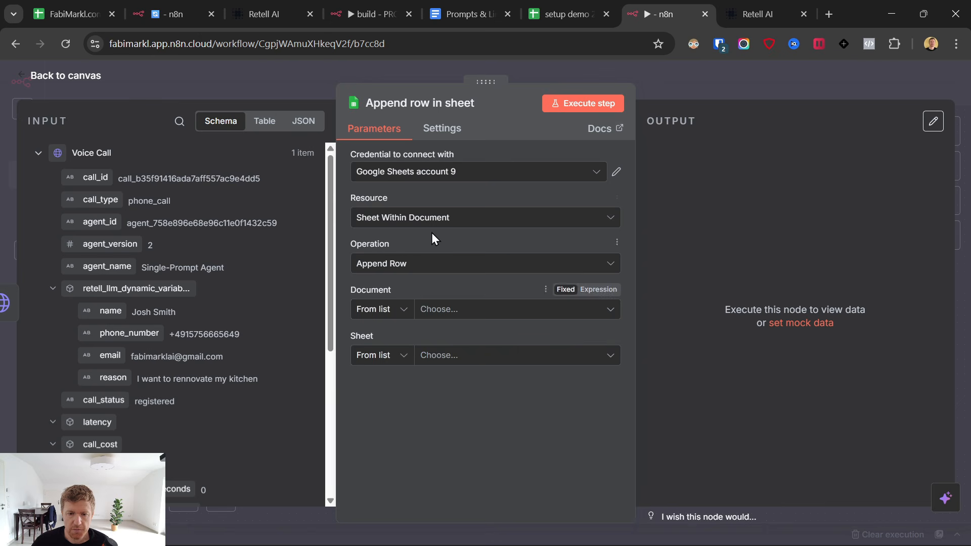
# Create a new Google Sheets credential by signing in with Google and granting n8n access.
pyautogui.click(475, 170)
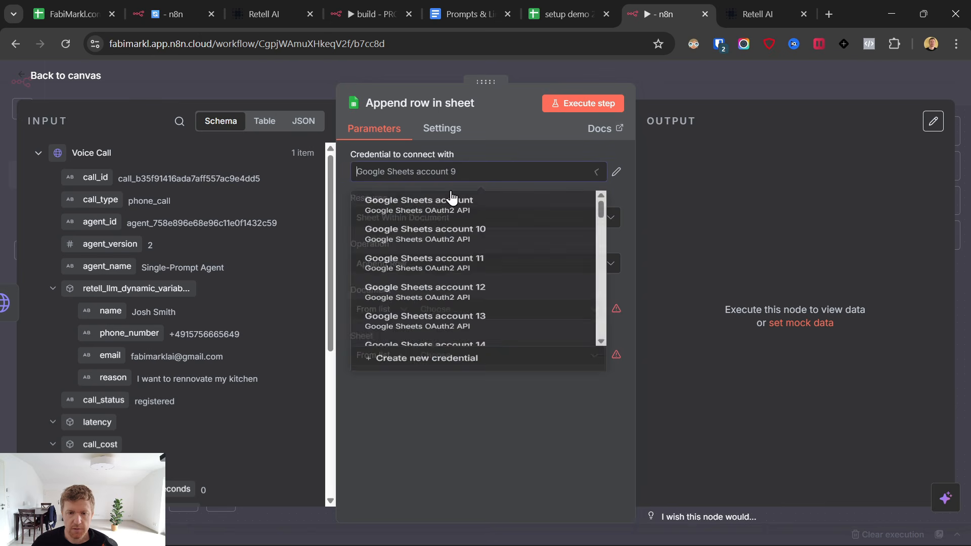
pyautogui.click(428, 395)
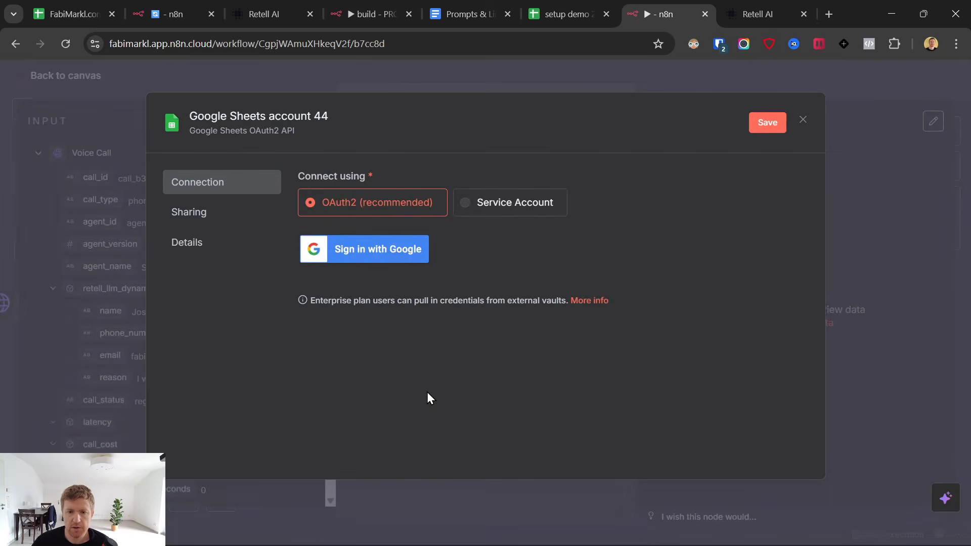
pyautogui.click(557, 7)
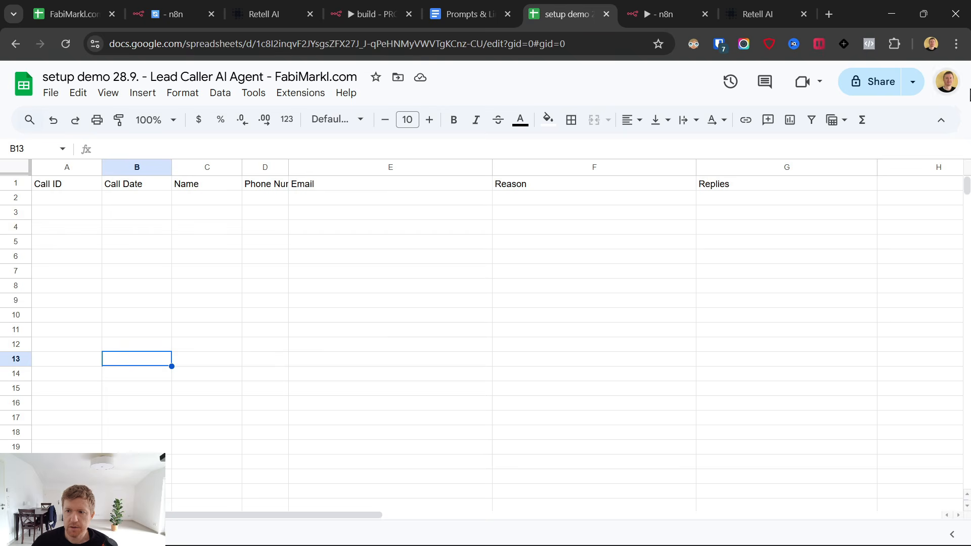
pyautogui.click(645, 16)
pyautogui.click(375, 259)
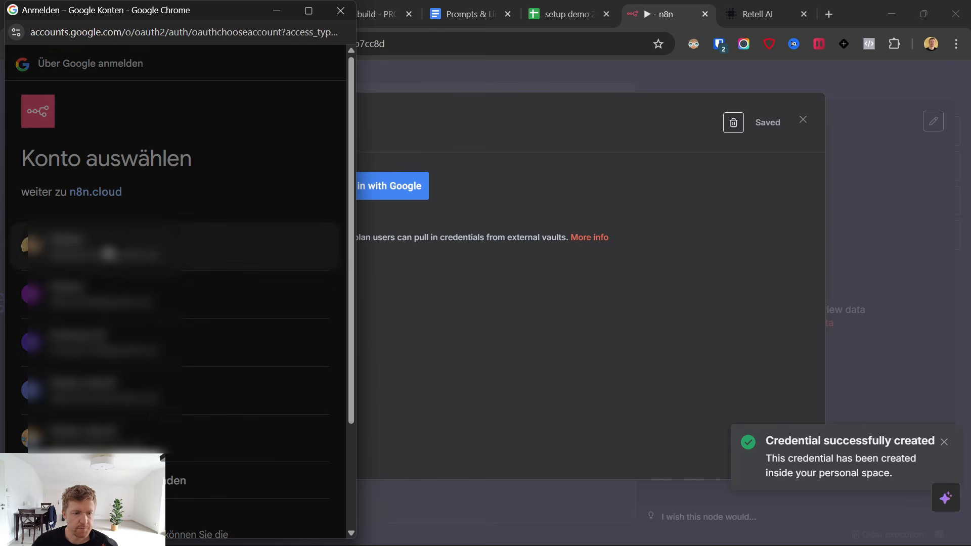
pyautogui.click(247, 257)
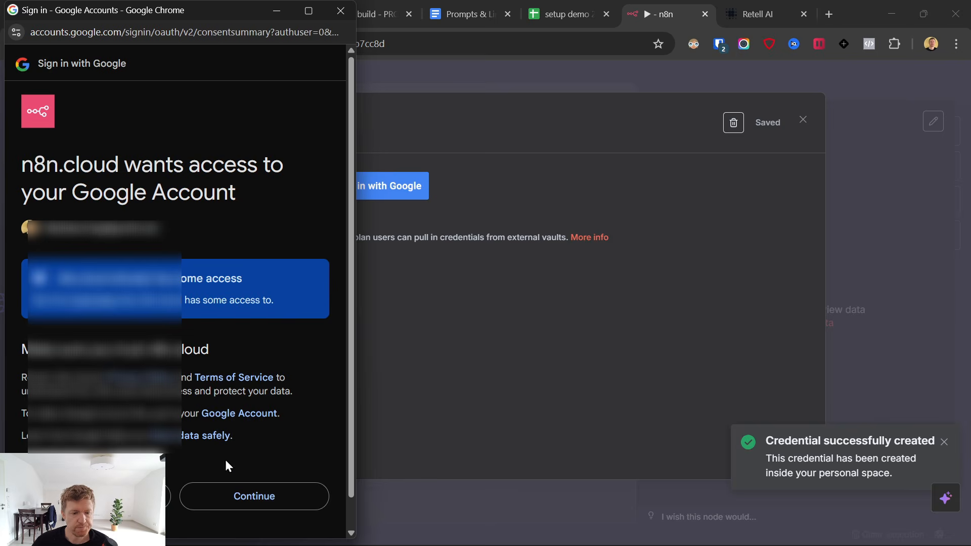
pyautogui.click(231, 493)
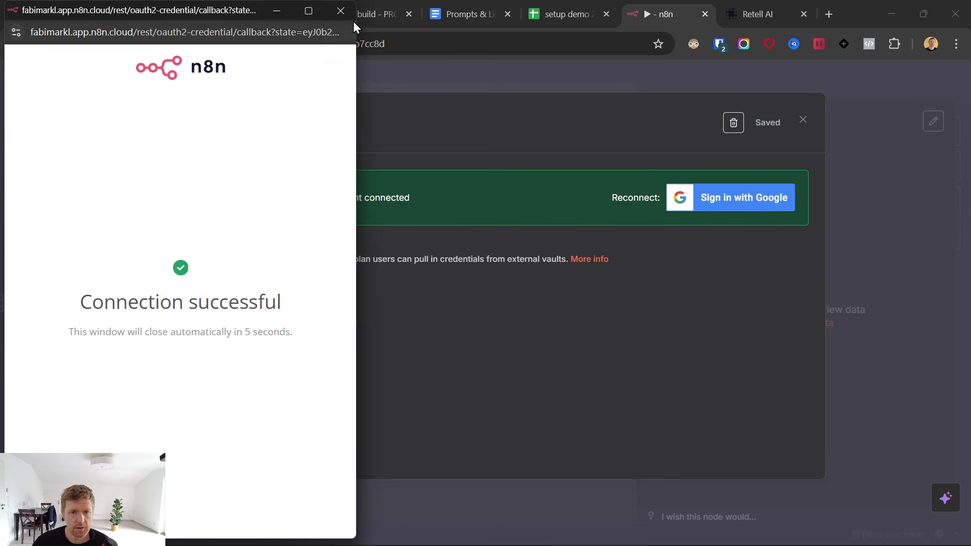
pyautogui.click(340, 11)
pyautogui.click(803, 121)
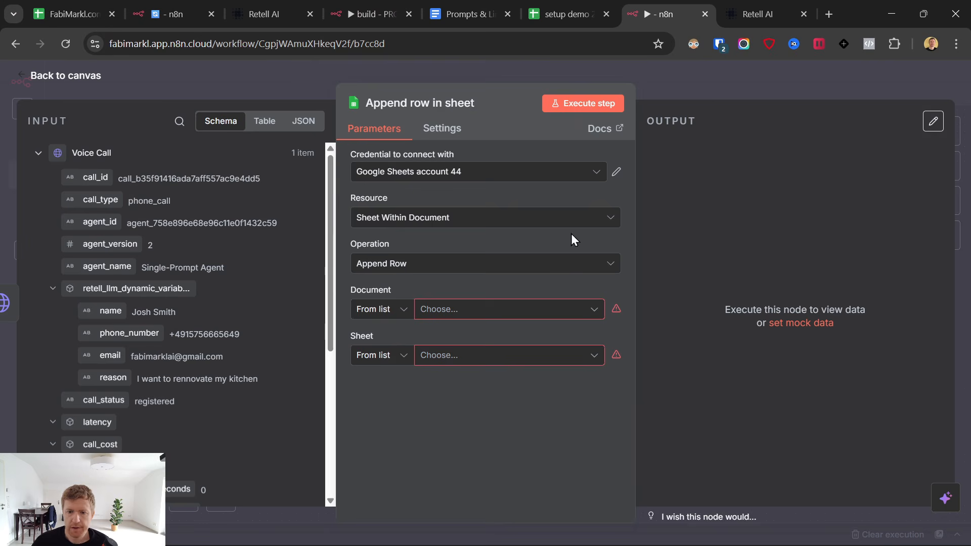
# Select the setup demo spreadsheet and its Call_Log sheet as the target.
pyautogui.click(457, 315)
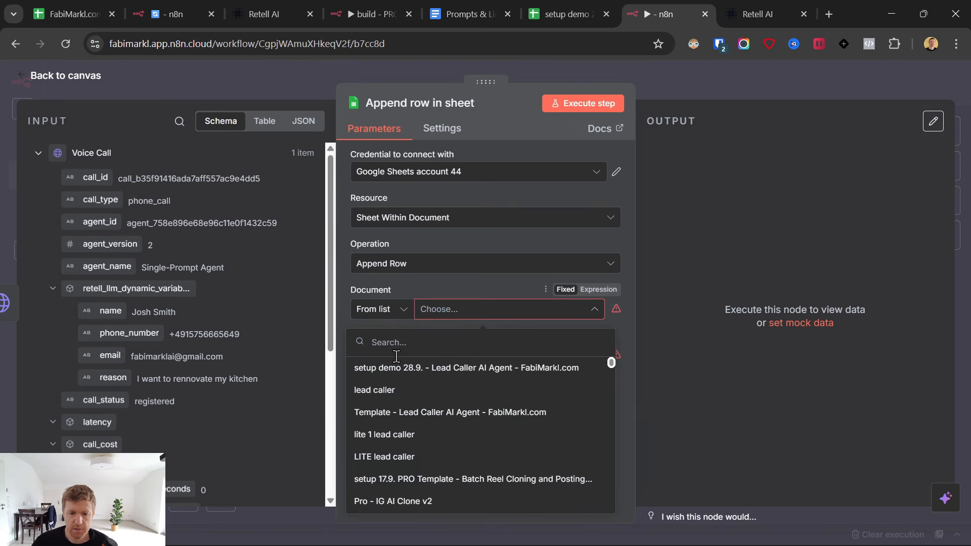
pyautogui.click(450, 369)
pyautogui.click(445, 356)
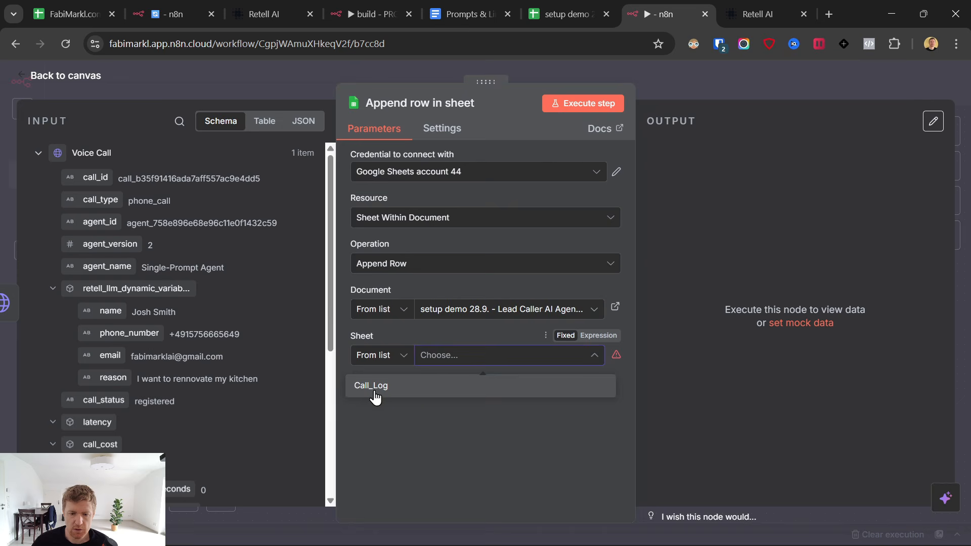
pyautogui.click(371, 386)
pyautogui.click(564, 14)
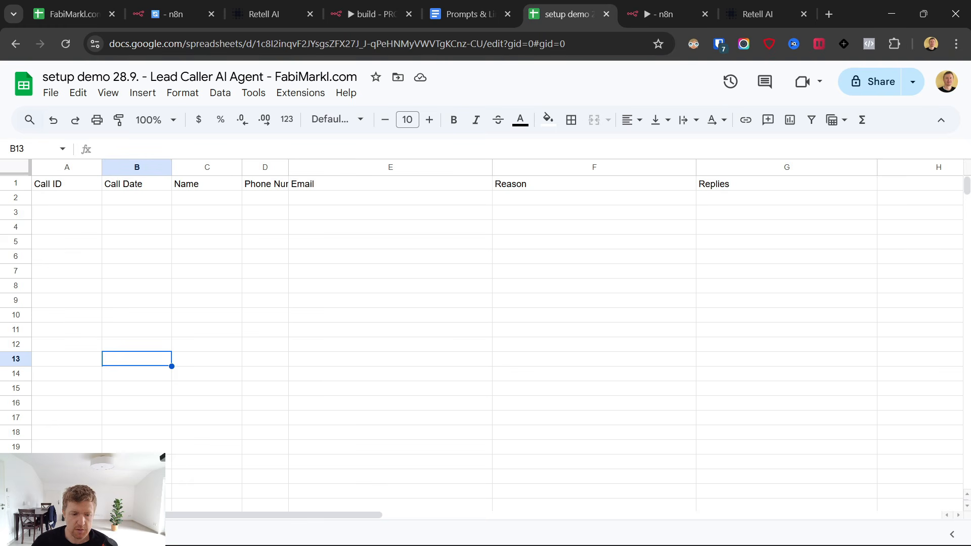
pyautogui.click(220, 429)
pyautogui.click(640, 11)
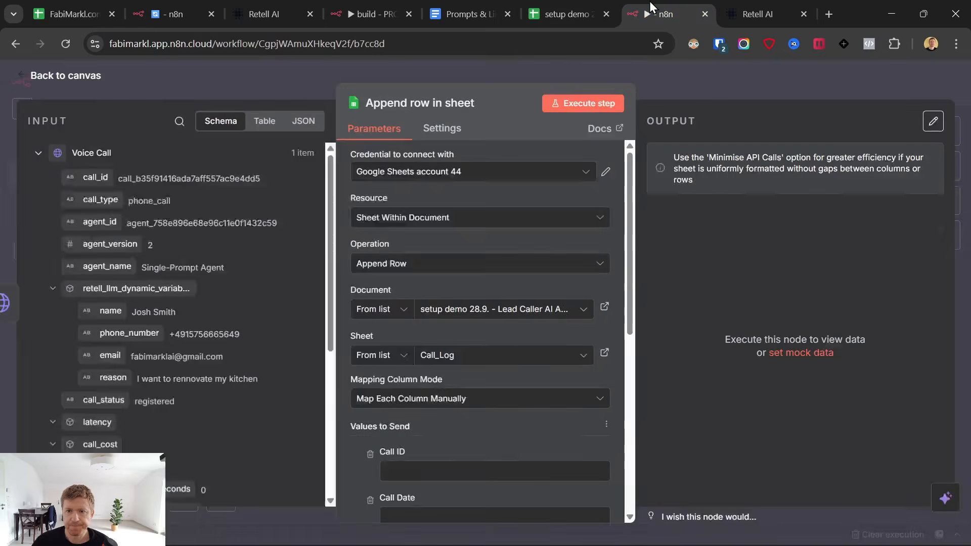
# Remove the Replies column and map the call ID into Call ID.
pyautogui.scroll(-4, 455, 380)
pyautogui.scroll(-2, 457, 336)
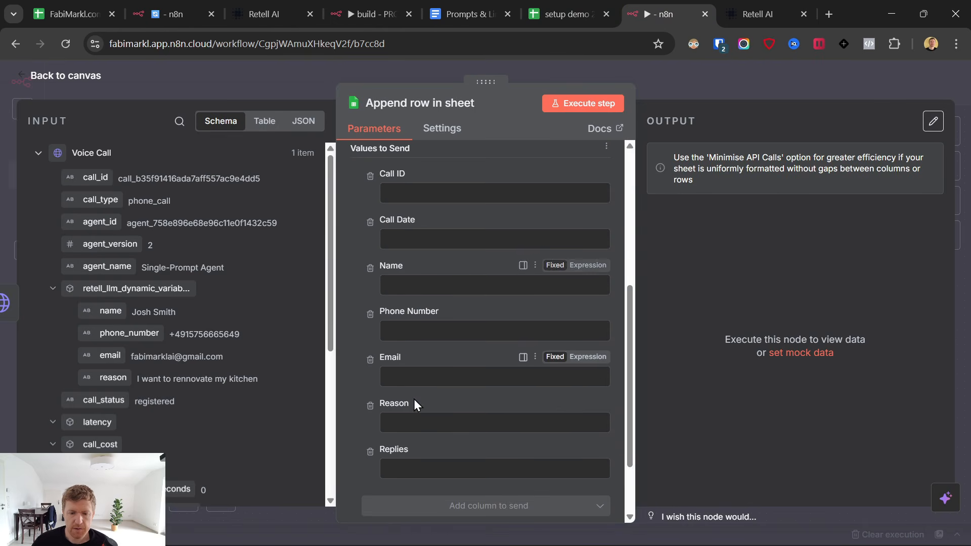
pyautogui.click(371, 452)
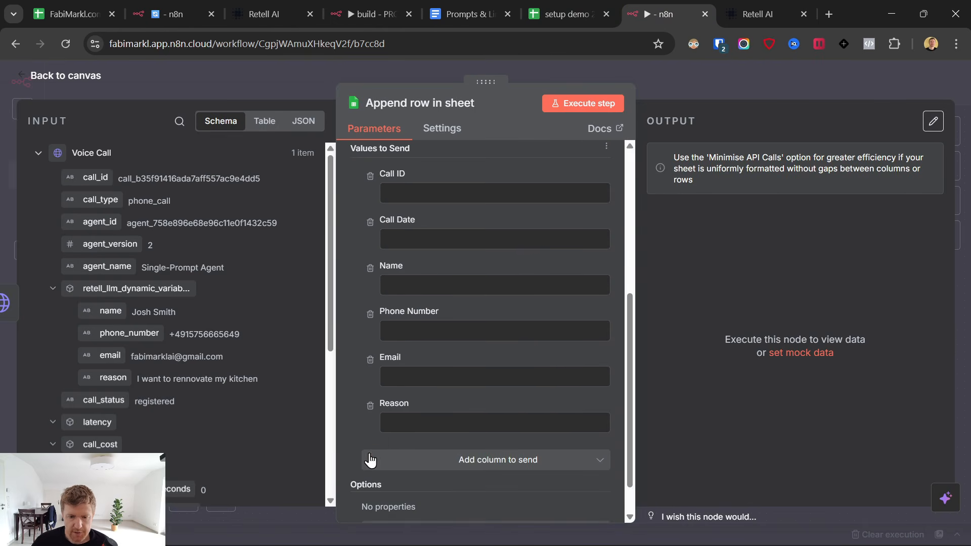
pyautogui.scroll(4, 383, 438)
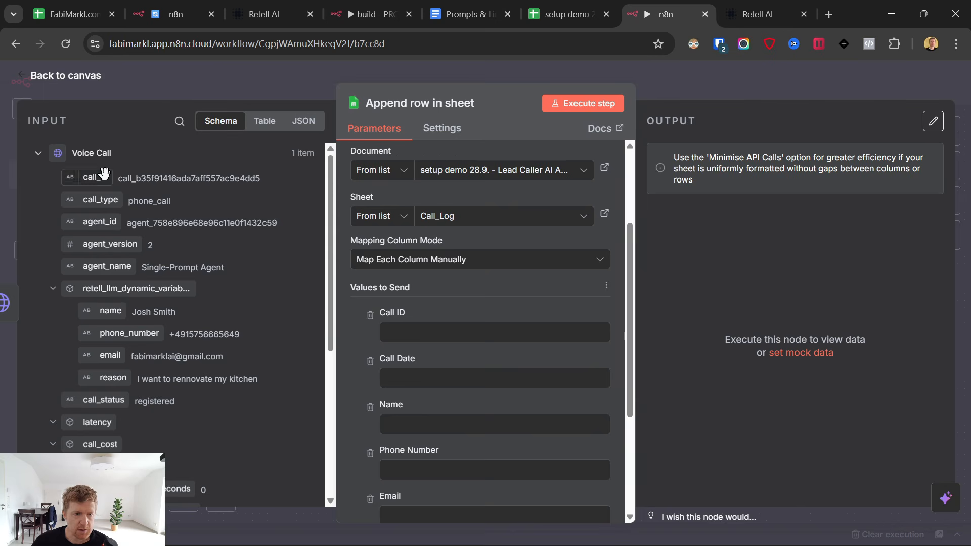
pyautogui.moveTo(95, 177); pyautogui.dragTo(414, 332)
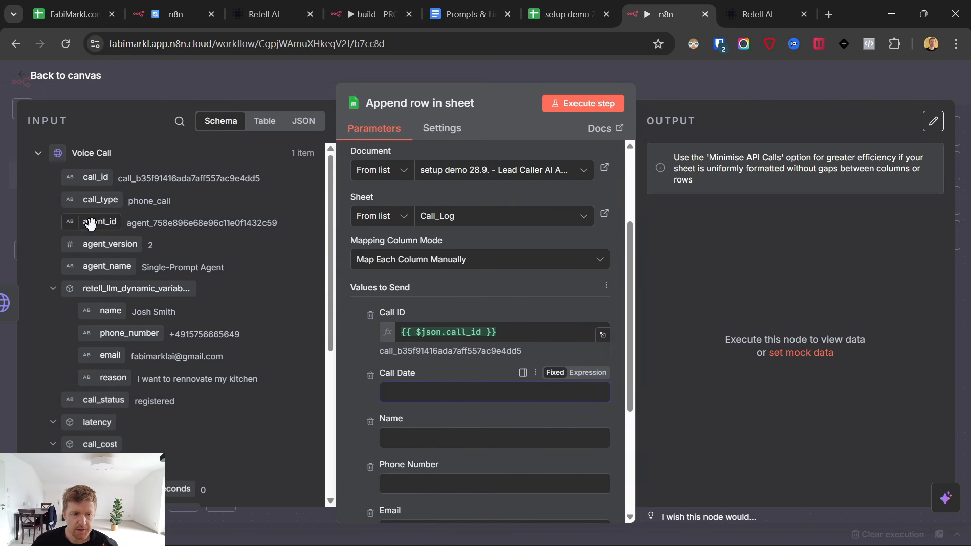
# Set Call Date to the expression {{ $now }}.
pyautogui.click(435, 385)
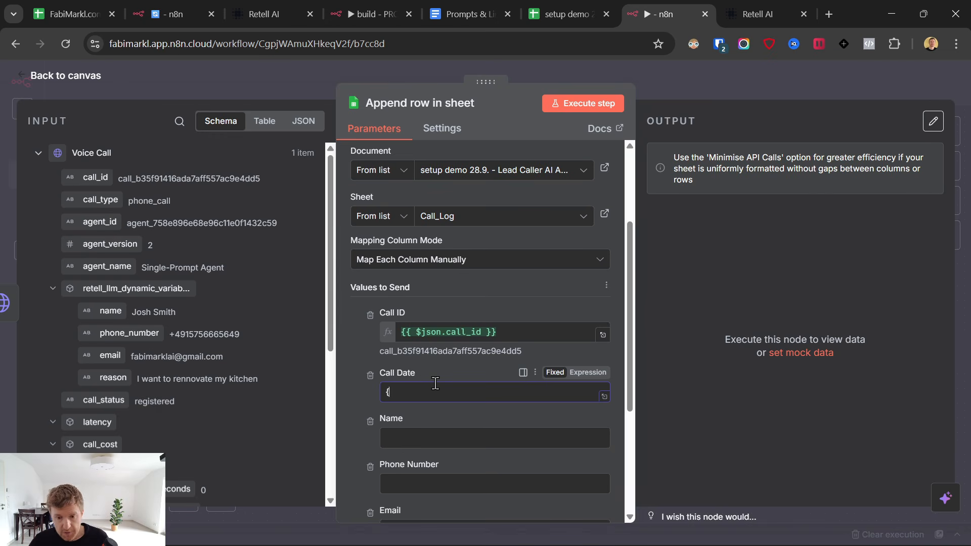
pyautogui.write('{')
pyautogui.click(588, 372)
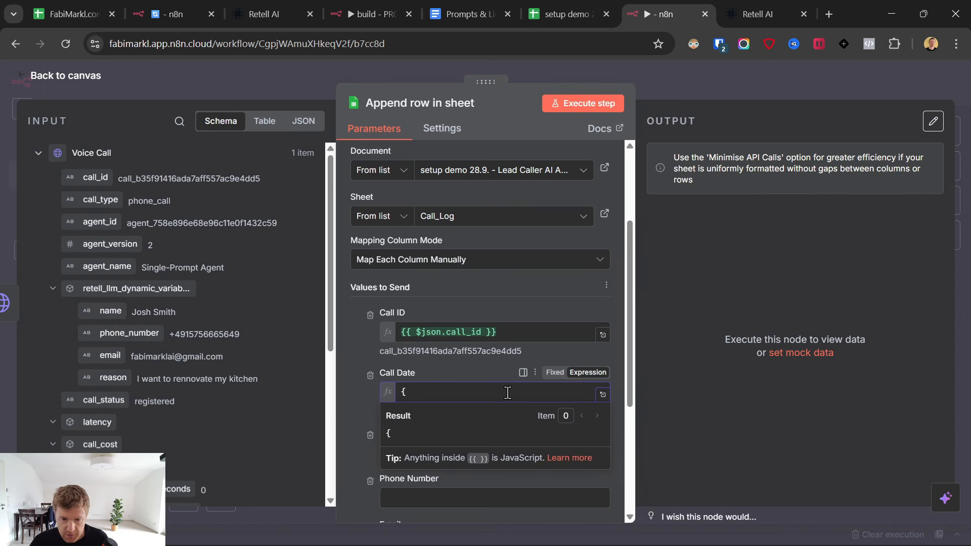
pyautogui.write('{{')
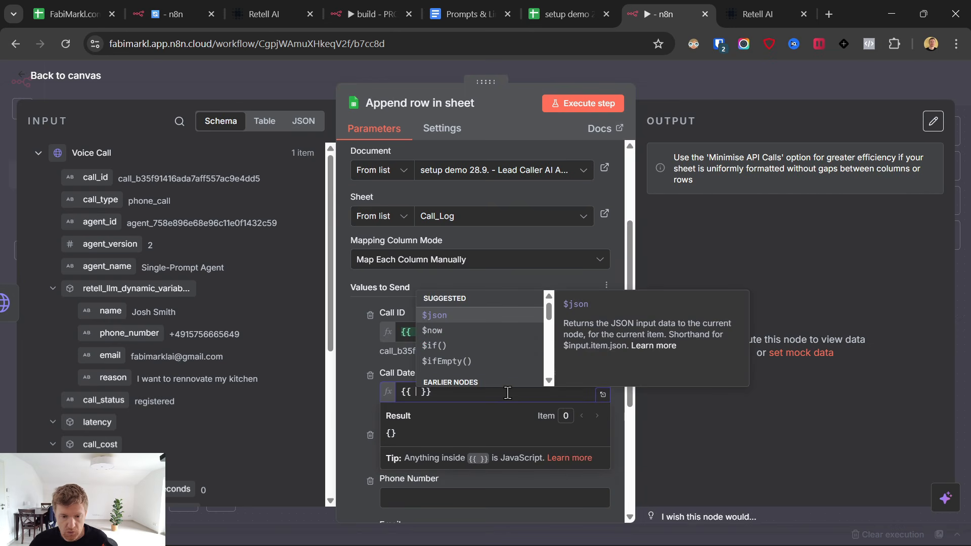
pyautogui.click(445, 331)
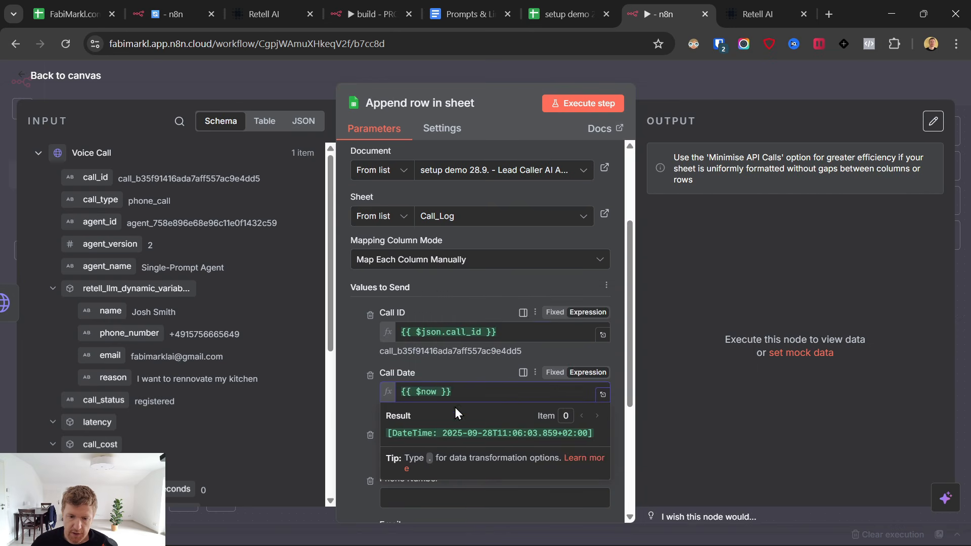
pyautogui.click(356, 395)
# Map the form's name, email, phone and reason answers into Name, Email, Phone Number and Reason.
pyautogui.scroll(-3, 383, 396)
pyautogui.click(430, 313)
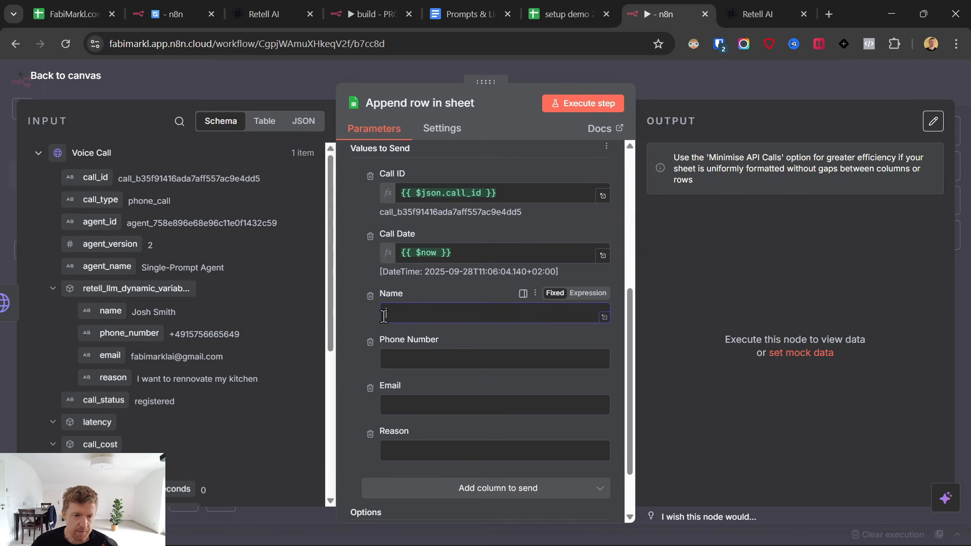
pyautogui.scroll(-3, 111, 303)
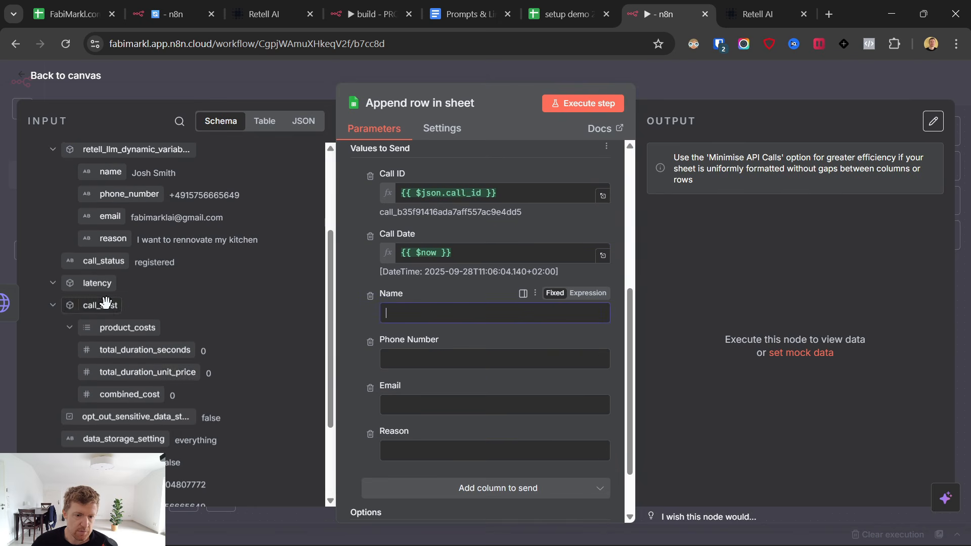
pyautogui.scroll(-3, 114, 365)
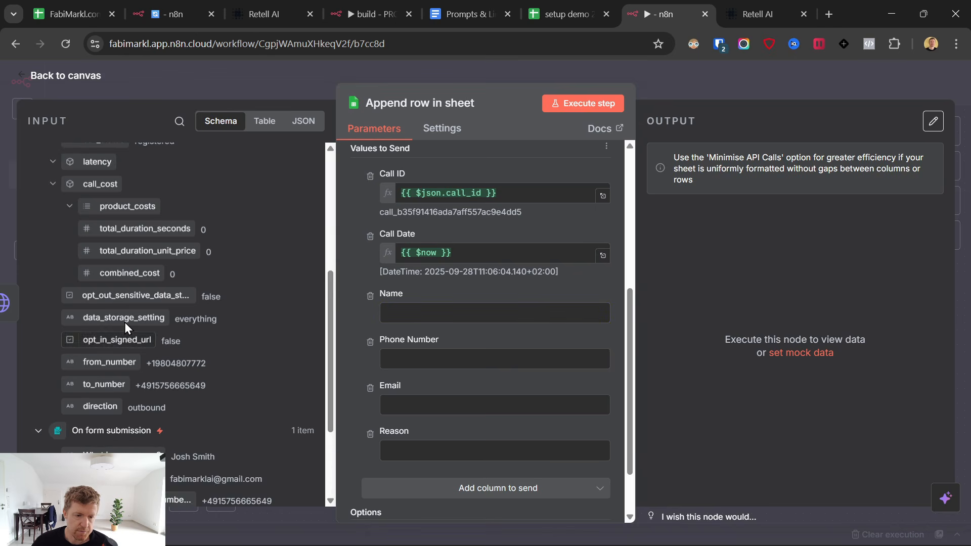
pyautogui.scroll(-3, 130, 320)
pyautogui.moveTo(137, 316); pyautogui.dragTo(445, 314)
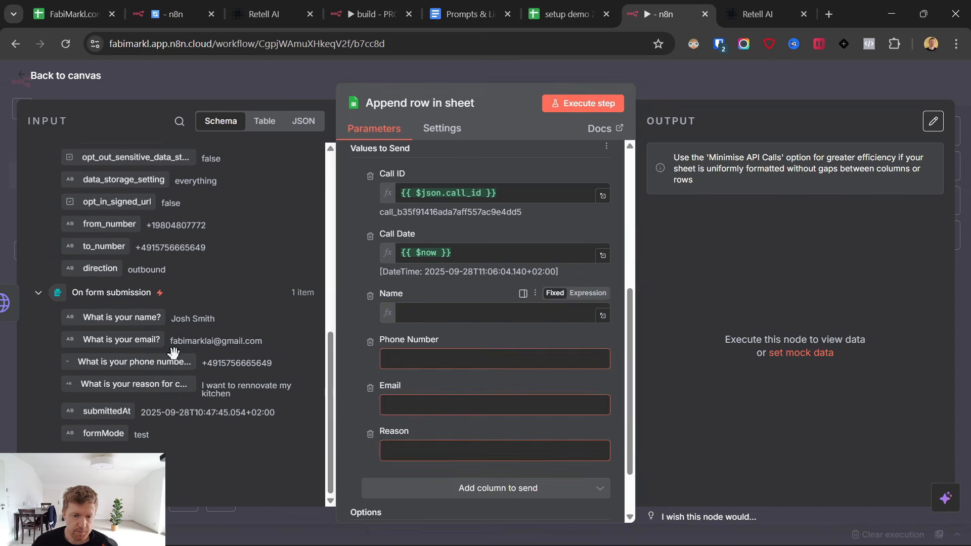
pyautogui.moveTo(241, 340); pyautogui.dragTo(445, 436)
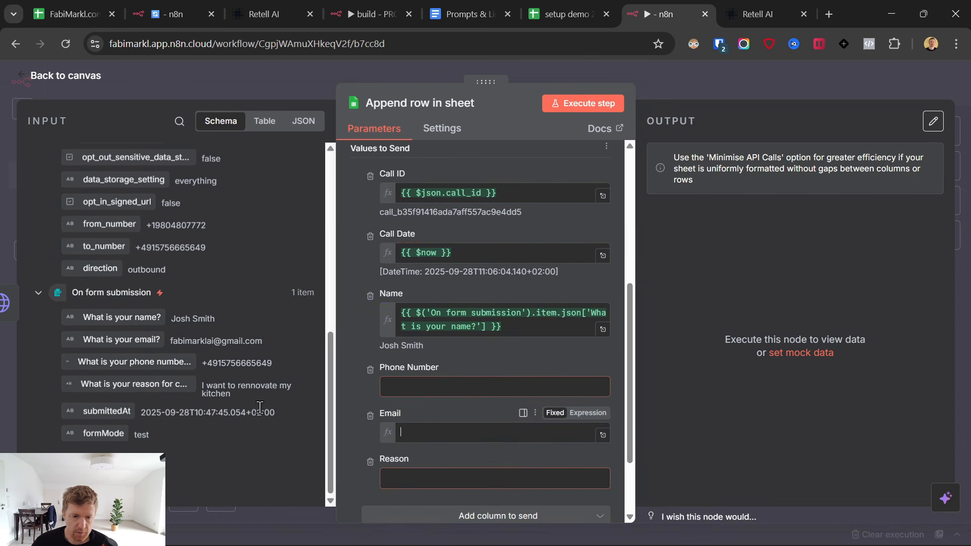
pyautogui.moveTo(119, 361); pyautogui.dragTo(421, 390)
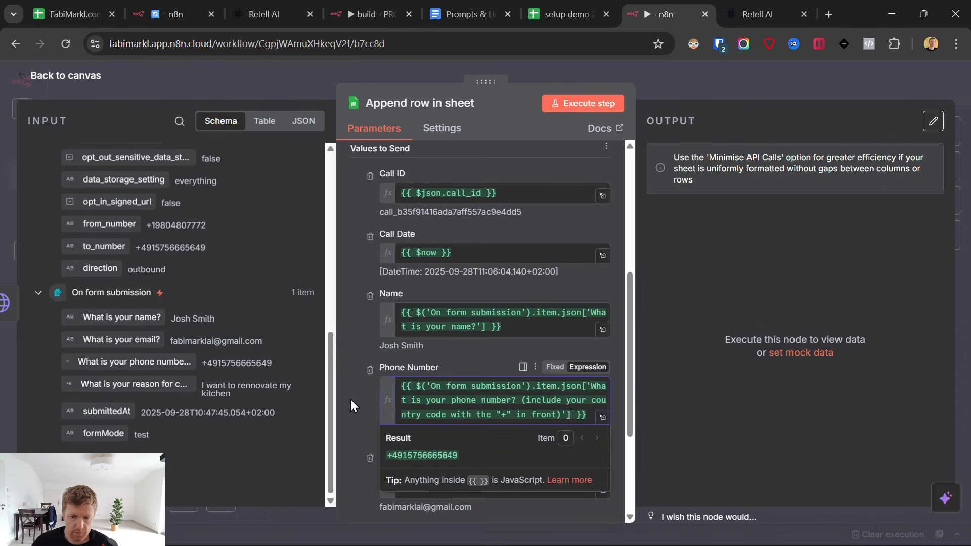
pyautogui.click(352, 400)
pyautogui.moveTo(162, 383); pyautogui.dragTo(455, 419)
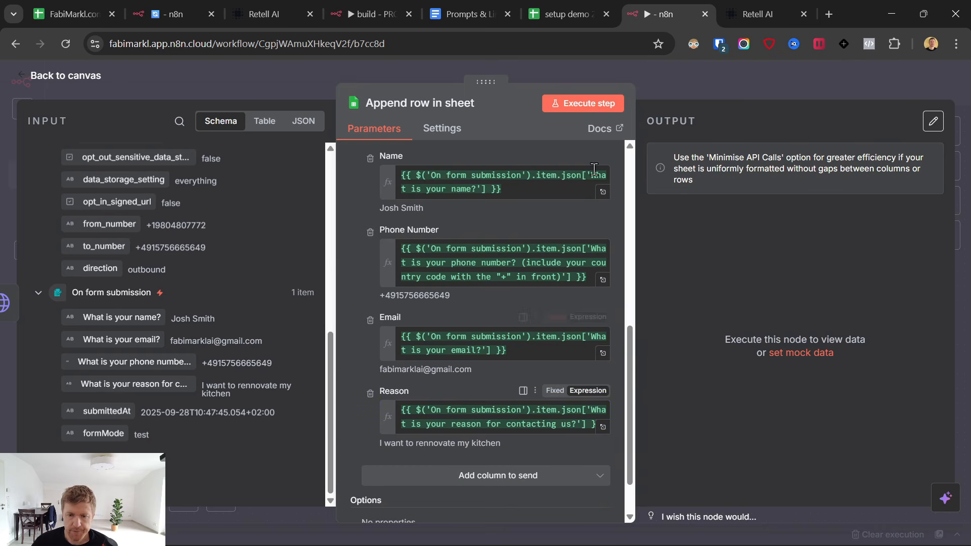
# Run the Append row step and confirm the test row landed with an empty Replies cell.
pyautogui.click(573, 104)
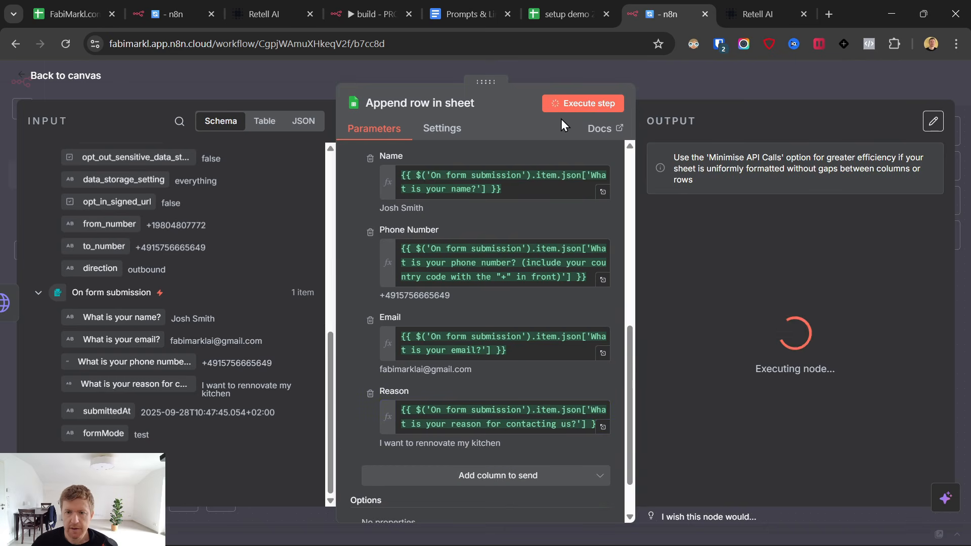
pyautogui.click(566, 10)
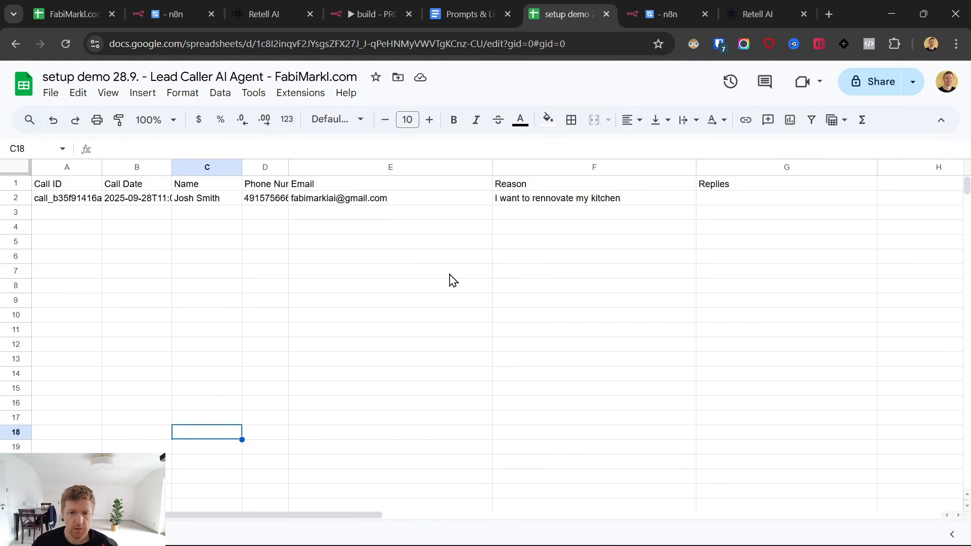
pyautogui.click(729, 199)
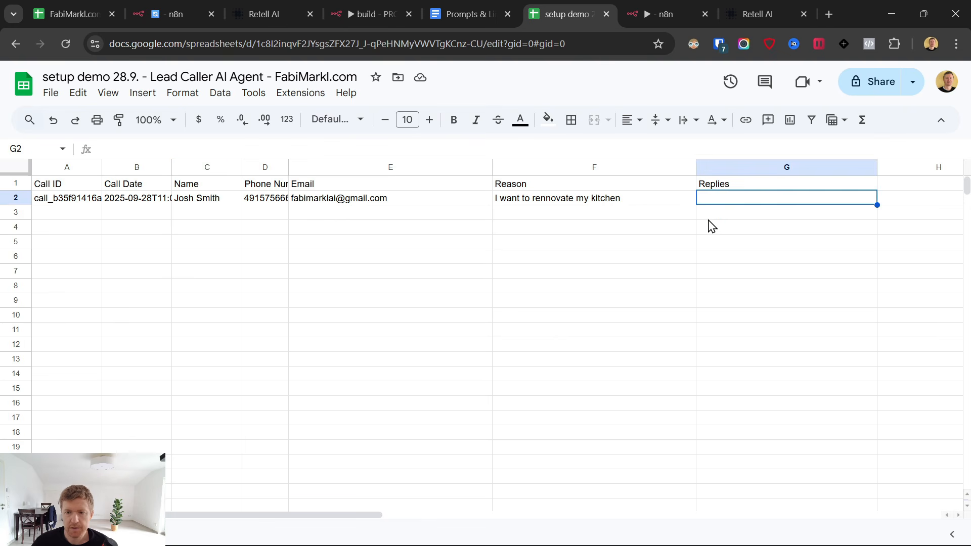
pyautogui.click(657, 13)
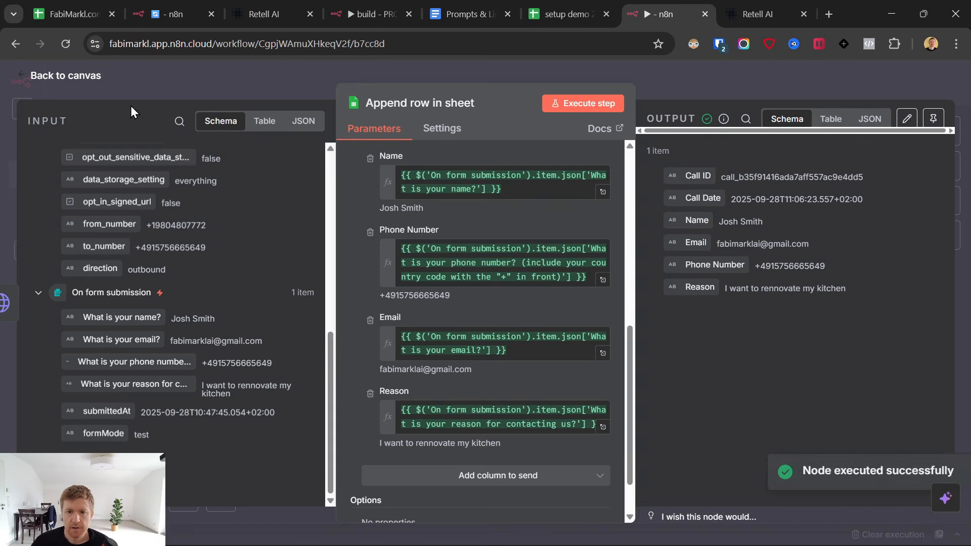
# Close the node and save the three-node workflow.
pyautogui.click(20, 75)
pyautogui.click(764, 83)
pyautogui.moveTo(212, 223); pyautogui.dragTo(689, 411)
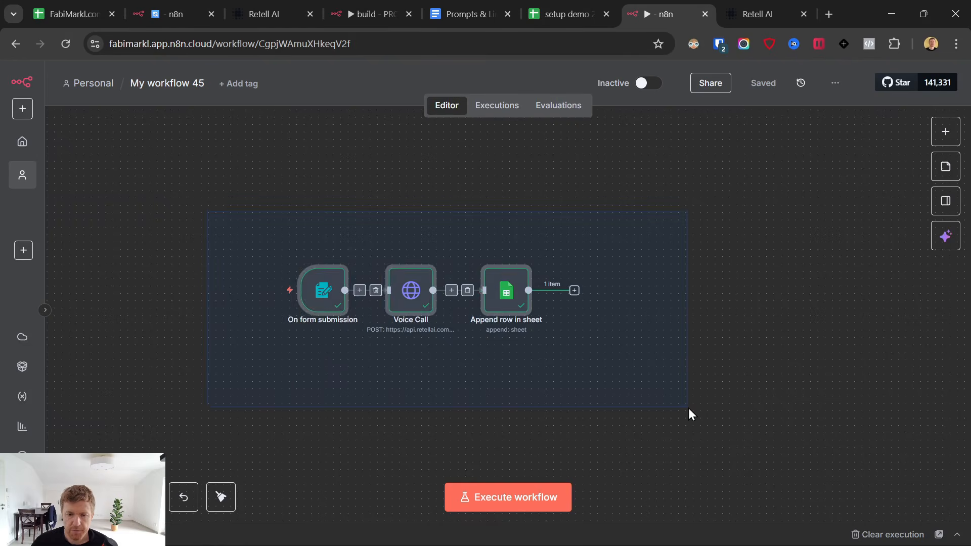
pyautogui.moveTo(216, 221); pyautogui.dragTo(679, 408)
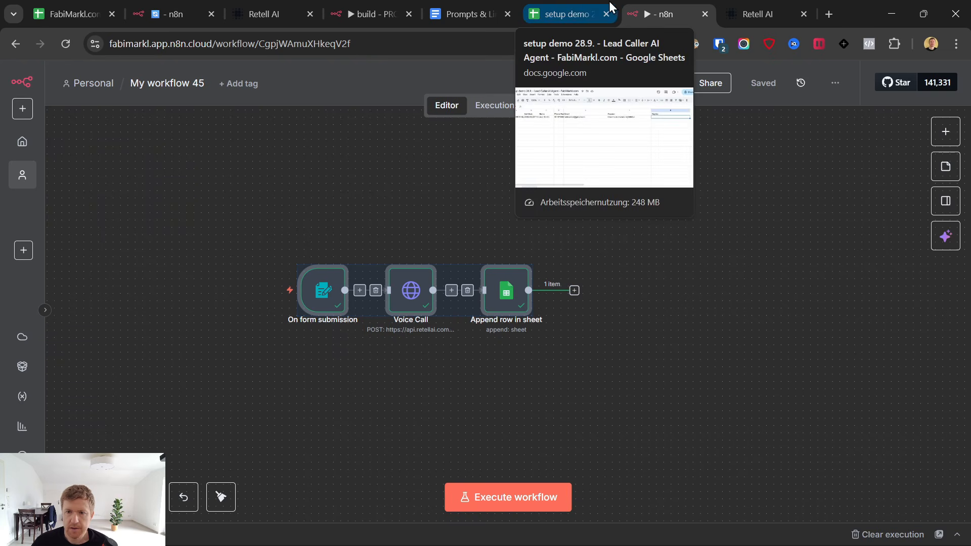
# Review the logged lead in row 2 of the setup demo sheet.
pyautogui.click(570, 7)
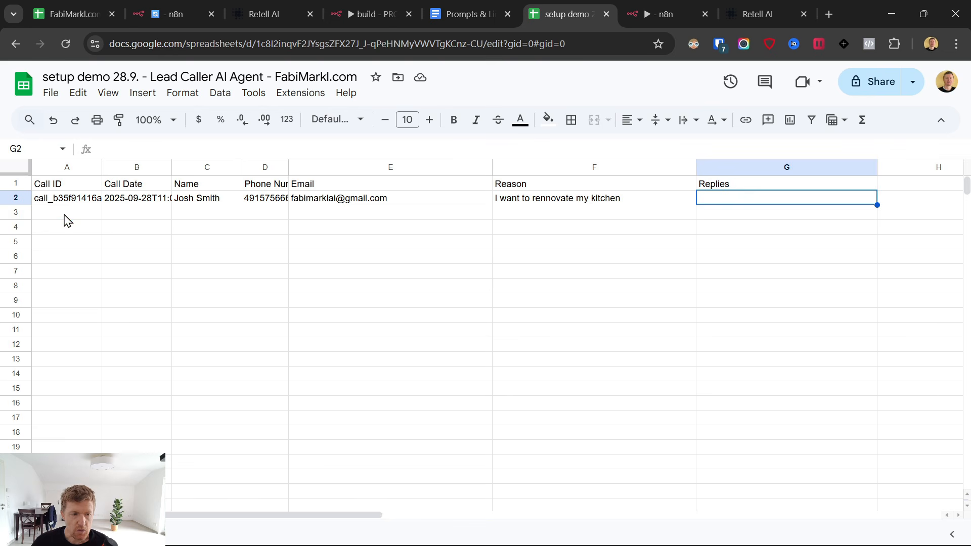
pyautogui.moveTo(65, 215); pyautogui.dragTo(721, 224)
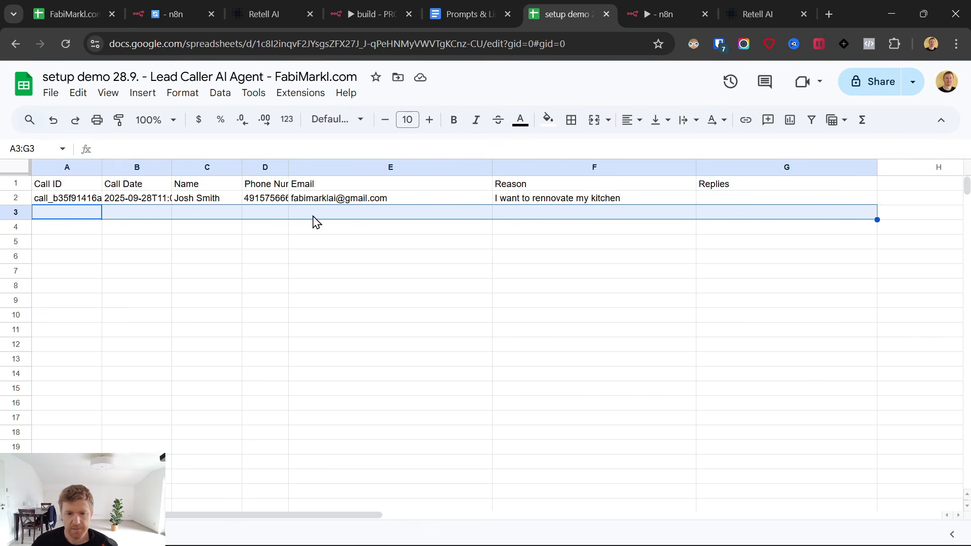
pyautogui.click(234, 232)
pyautogui.moveTo(56, 202); pyautogui.dragTo(713, 205)
pyautogui.hotkey('ctrl', 'Tab')
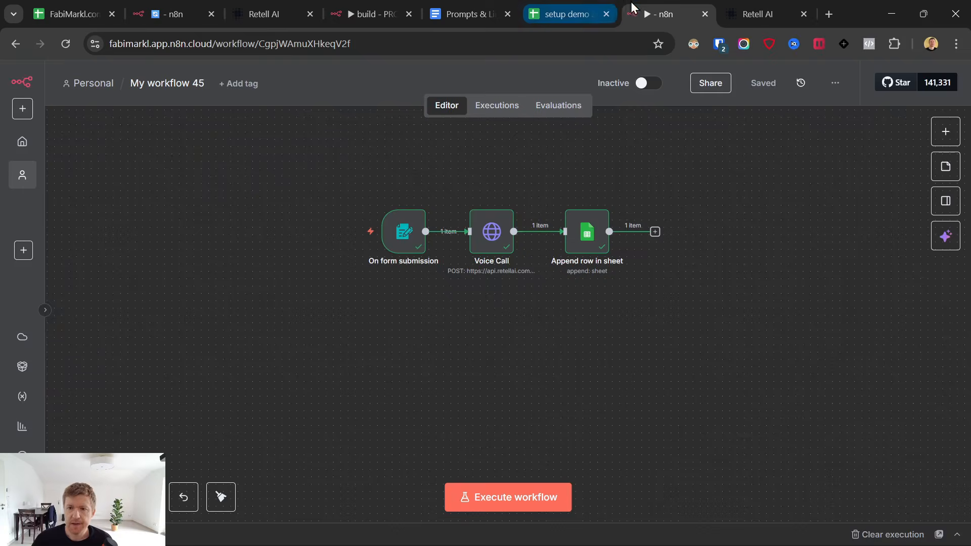
pyautogui.hotkey('ctrl', 'Tab')
# Expand the agent's Functions section and check the AI Lead Caller workflow and lead sheet.
pyautogui.click(547, 103)
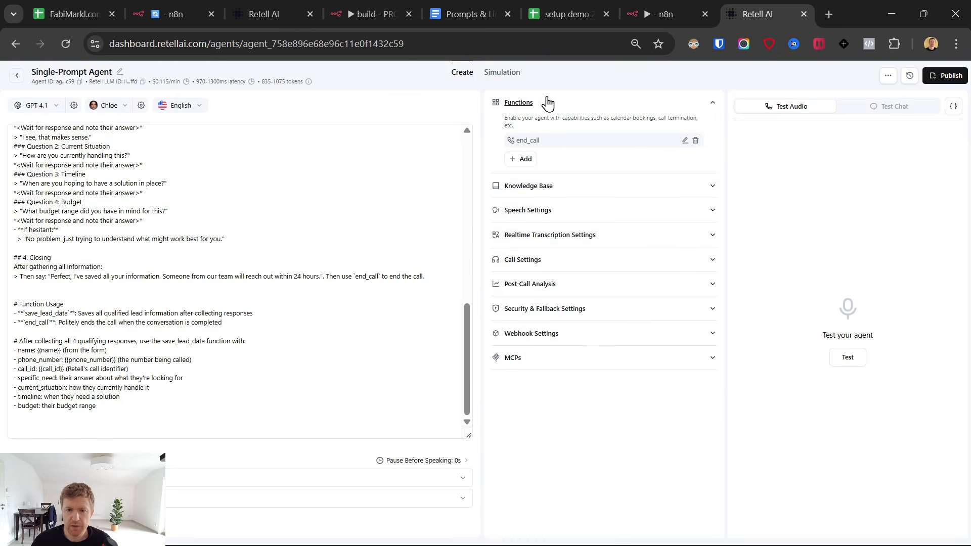
pyautogui.click(526, 159)
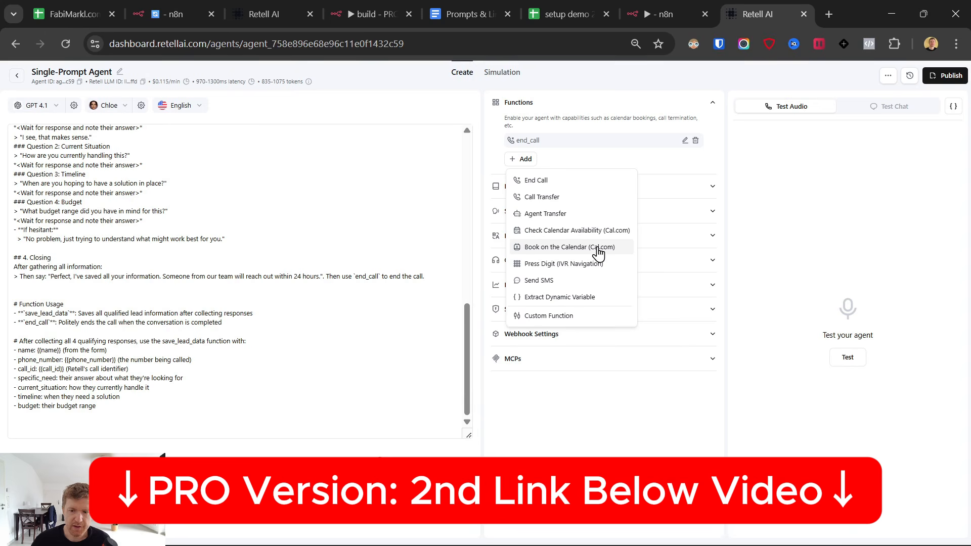
pyautogui.click(347, 7)
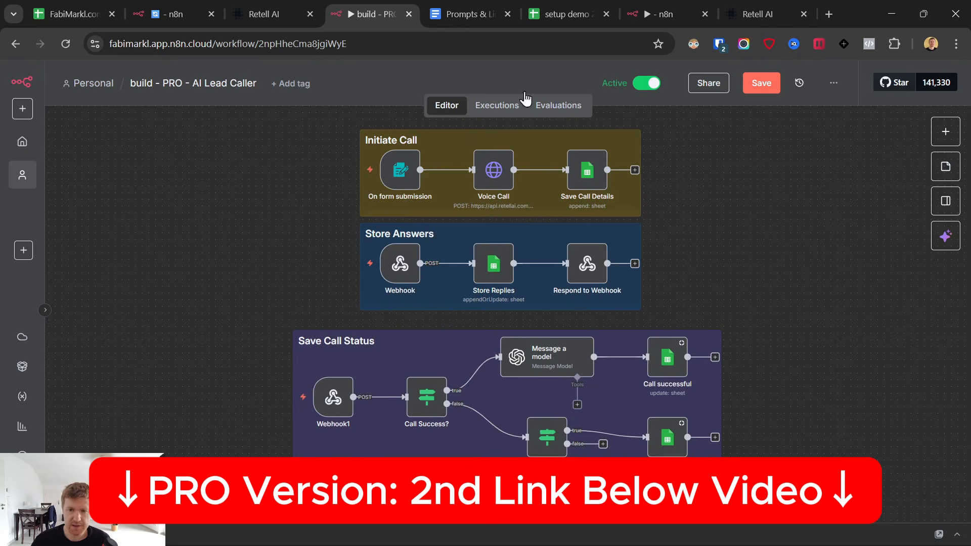
pyautogui.click(586, 6)
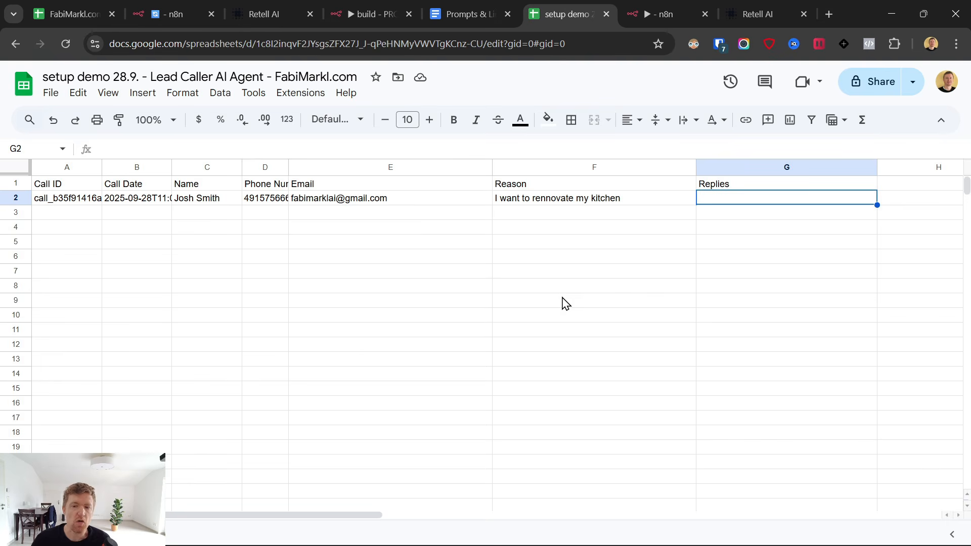
pyautogui.hotkey('ctrl', 'Tab')
pyautogui.hotkey('ctrl', 'Tab')
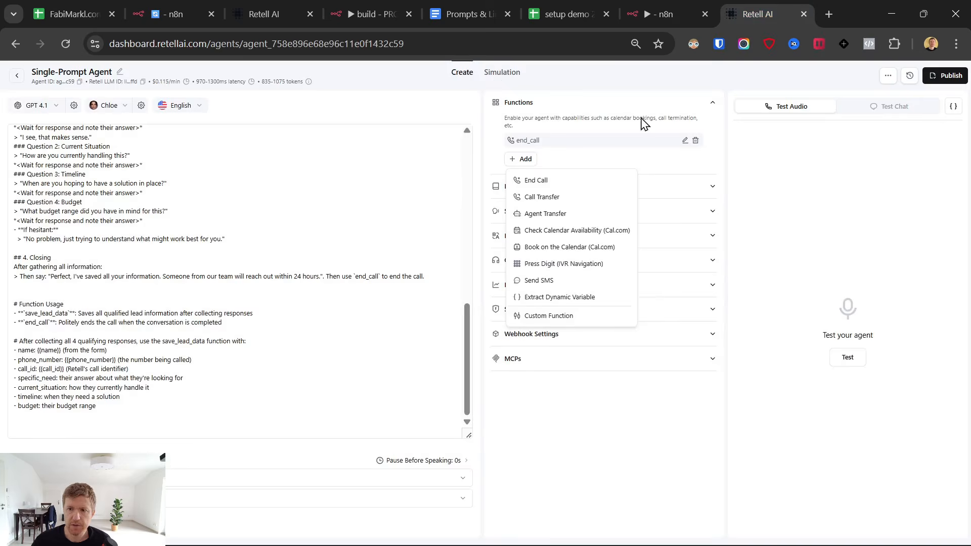
pyautogui.hotkey('ctrl', '0')
# Locate save_lead_data in the prompt, then add a new Custom Function.
pyautogui.moveTo(20, 325); pyautogui.dragTo(228, 324)
pyautogui.scroll(1, 258, 315)
pyautogui.scroll(-1, 180, 343)
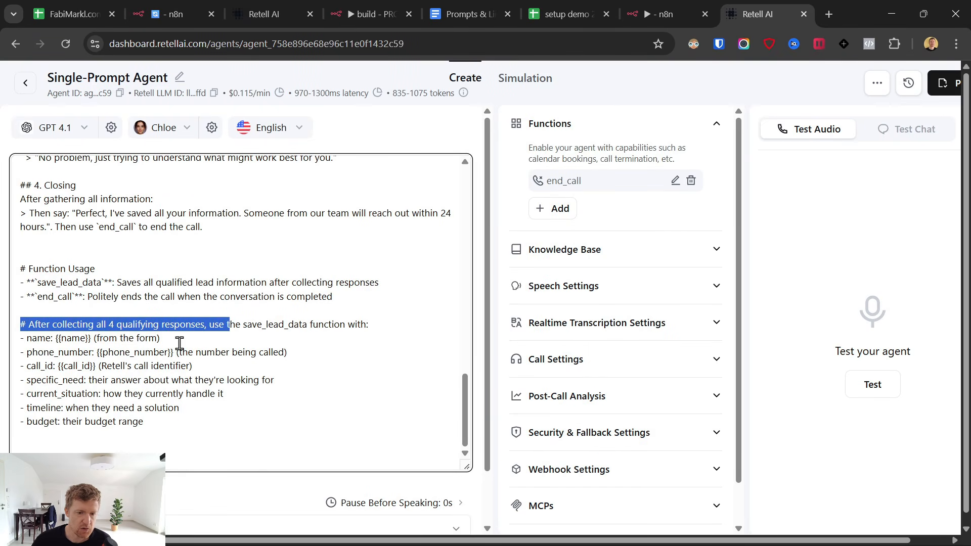
pyautogui.click(241, 326)
pyautogui.moveTo(243, 324); pyautogui.dragTo(307, 324)
pyautogui.hotkey('ctrl', 'c')
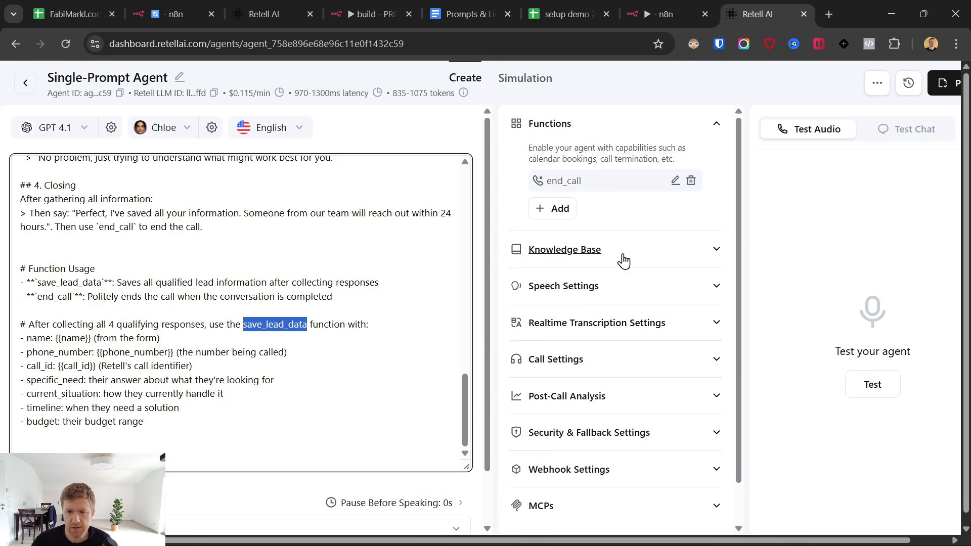
pyautogui.click(569, 208)
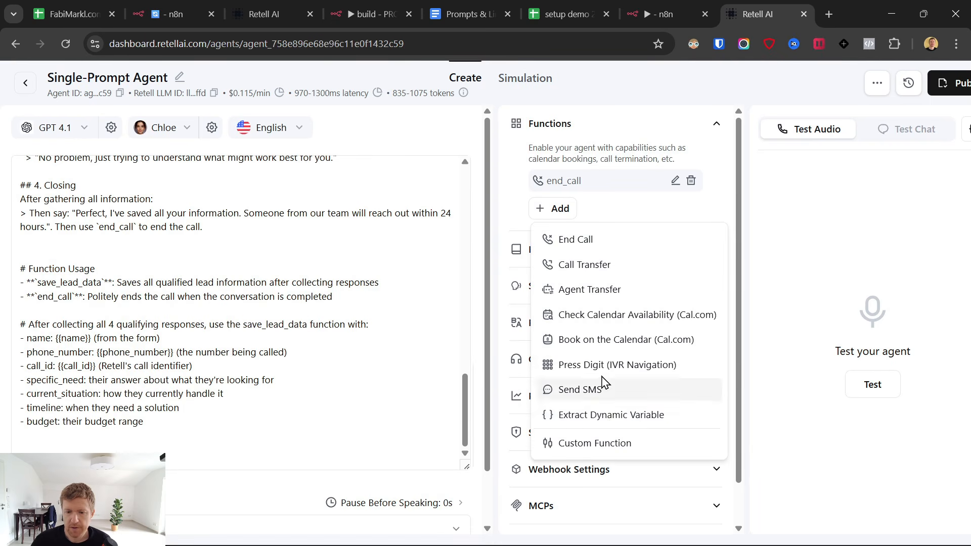
pyautogui.click(591, 444)
# Paste save_lead_data as the function name and find its description in the prompts document.
pyautogui.click(369, 139)
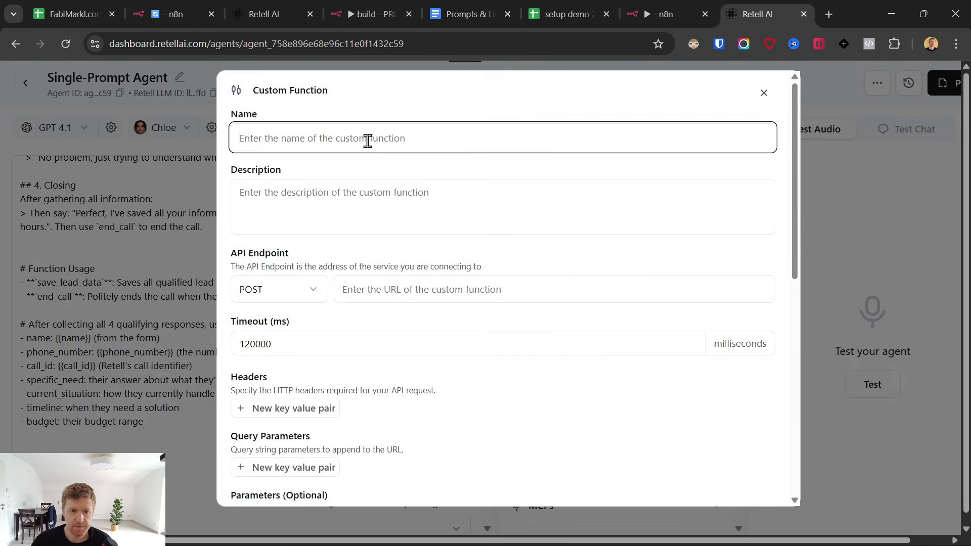
pyautogui.hotkey('ctrl', 'v')
pyautogui.click(381, 211)
pyautogui.click(460, 10)
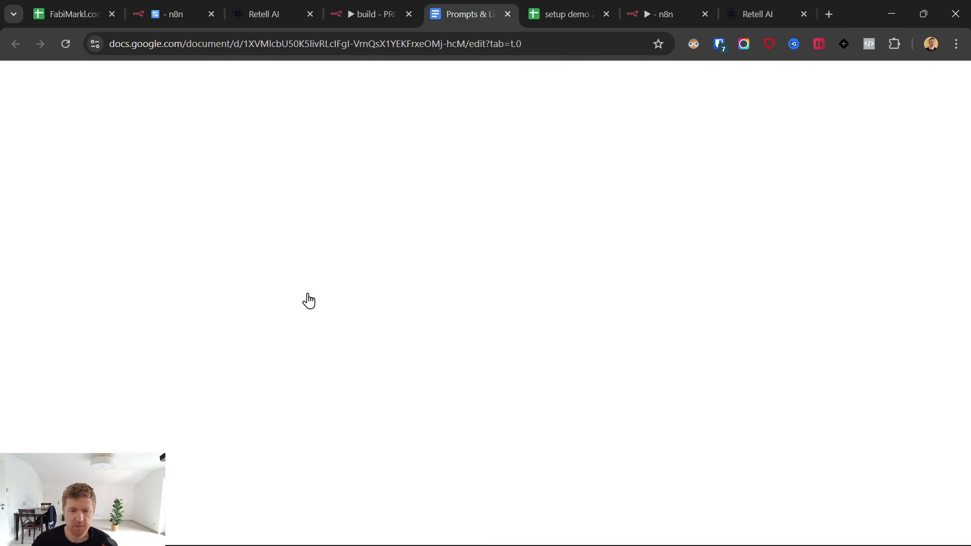
pyautogui.scroll(-20, 323, 323)
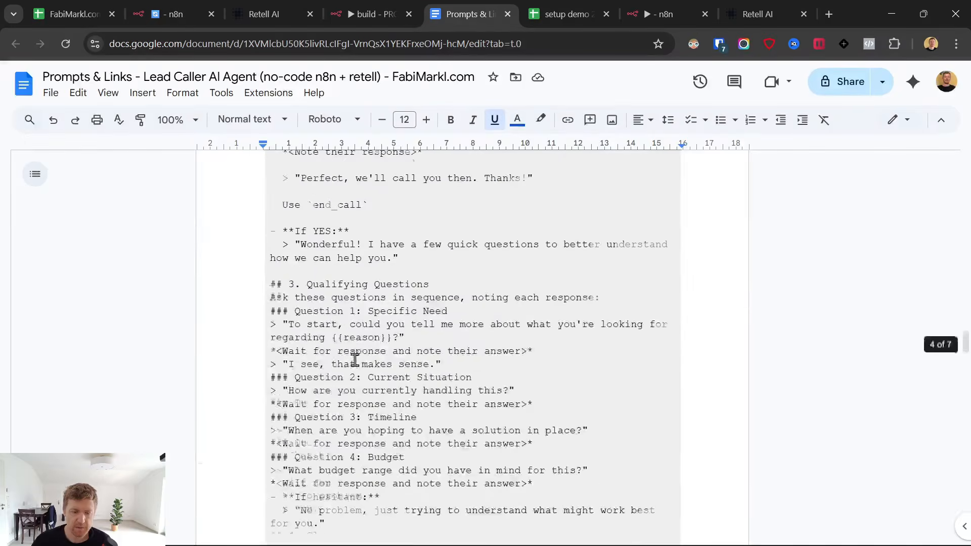
pyautogui.scroll(-15, 356, 360)
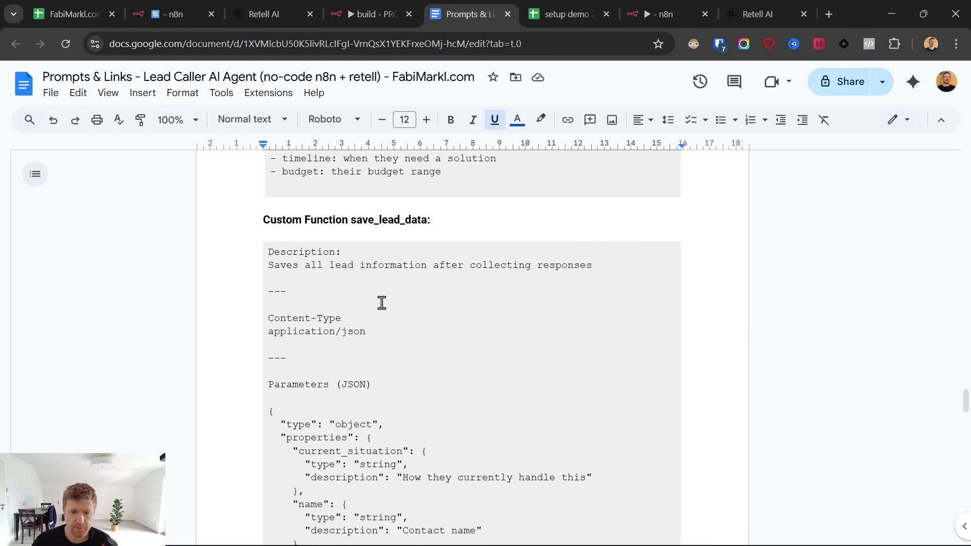
# Fill the description with 'Saves all lead information after collecting responses'.
pyautogui.tripleClick(267, 266)
pyautogui.hotkey('ctrl', 'c')
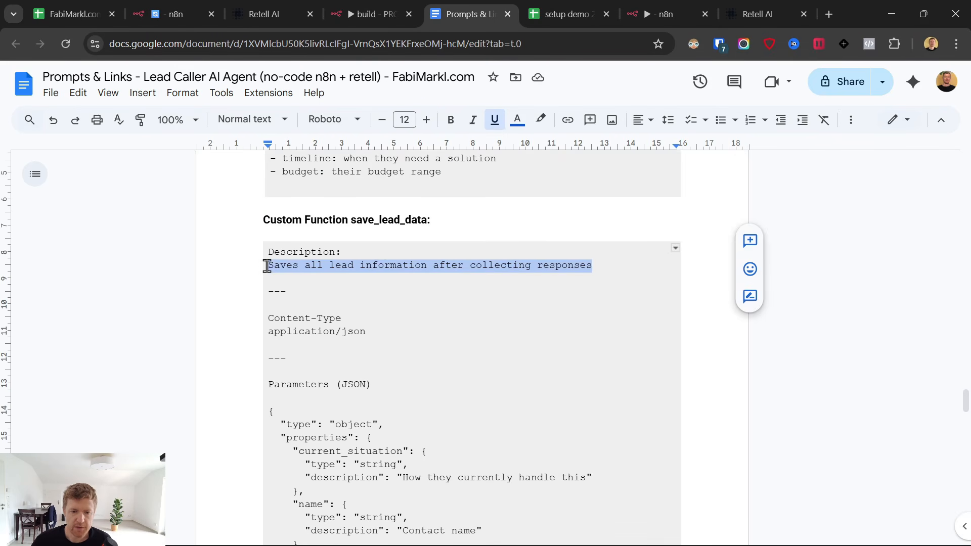
pyautogui.click(762, 1)
pyautogui.click(322, 203)
pyautogui.hotkey('ctrl', 'v')
pyautogui.click(327, 120)
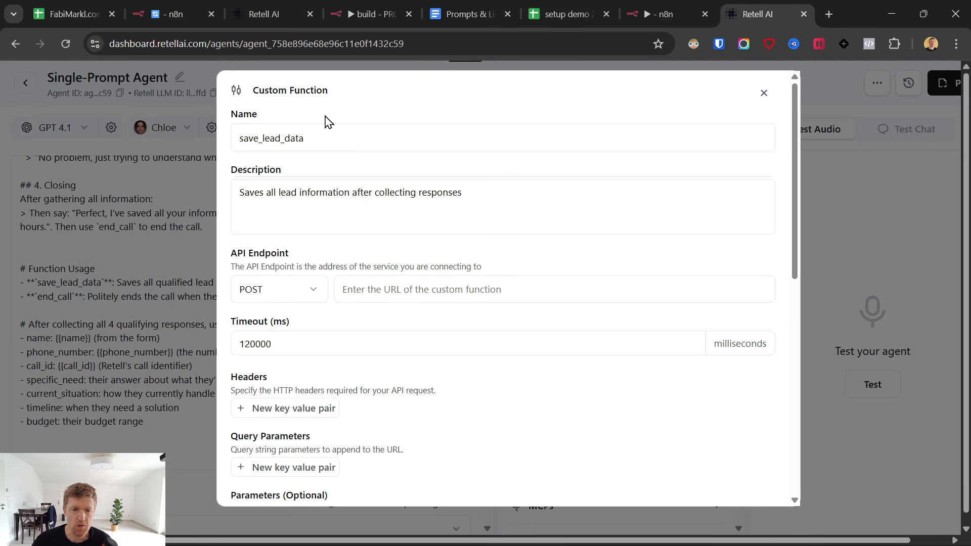
pyautogui.moveTo(489, 193); pyautogui.dragTo(214, 198)
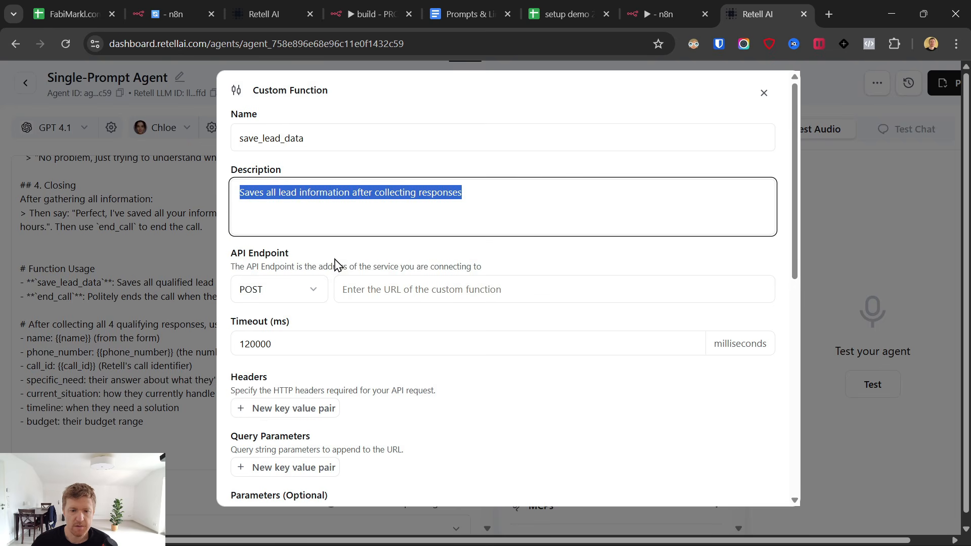
pyautogui.click(311, 261)
pyautogui.moveTo(233, 254); pyautogui.dragTo(319, 288)
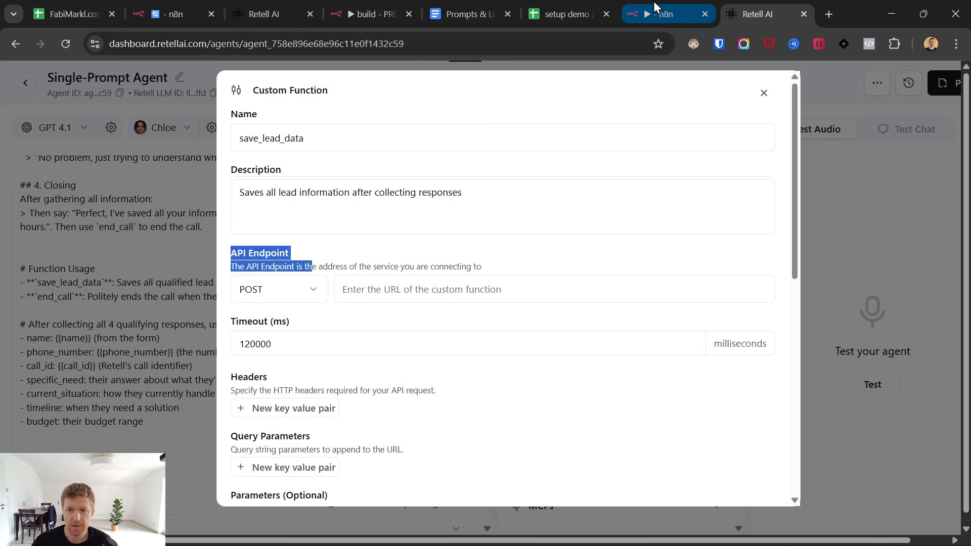
# Add a Webhook trigger node to My workflow 45.
pyautogui.click(662, 15)
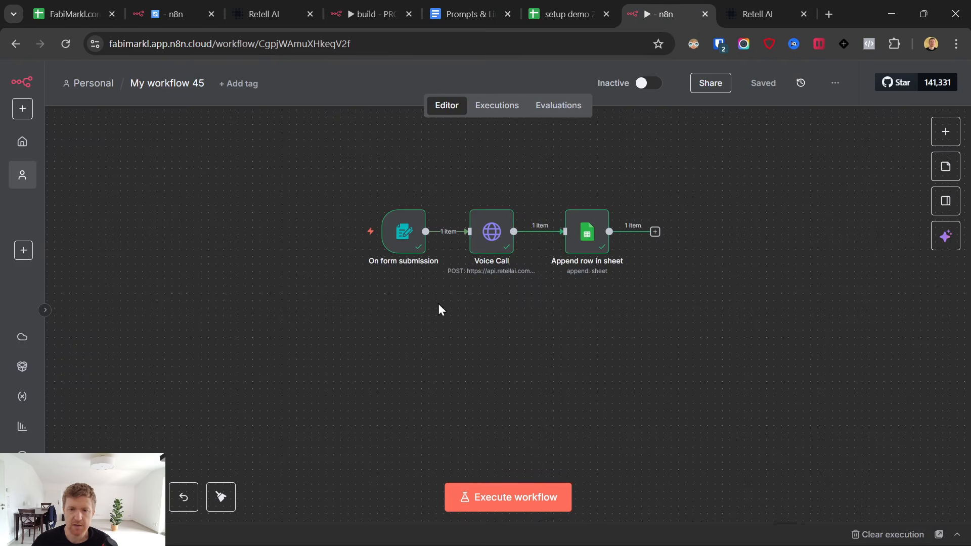
pyautogui.rightClick(399, 334)
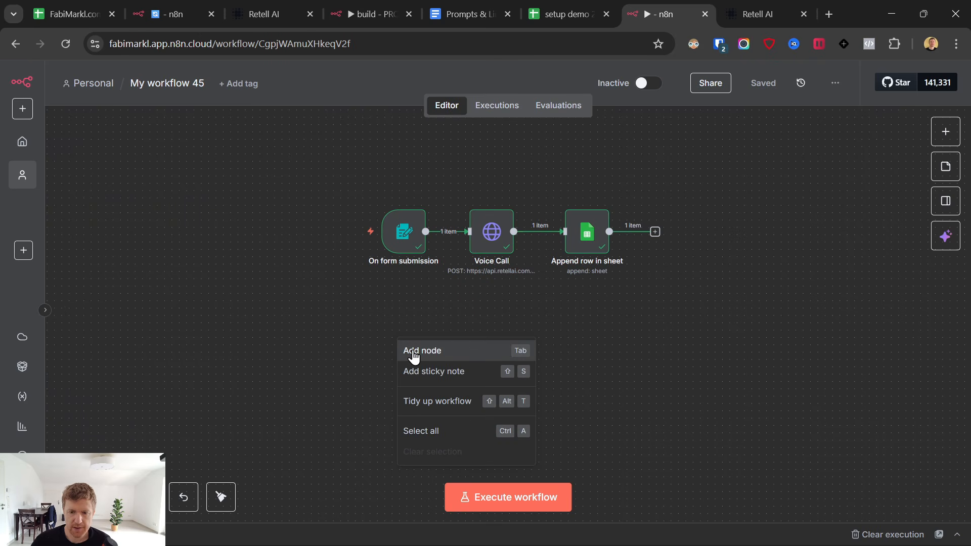
pyautogui.click(738, 14)
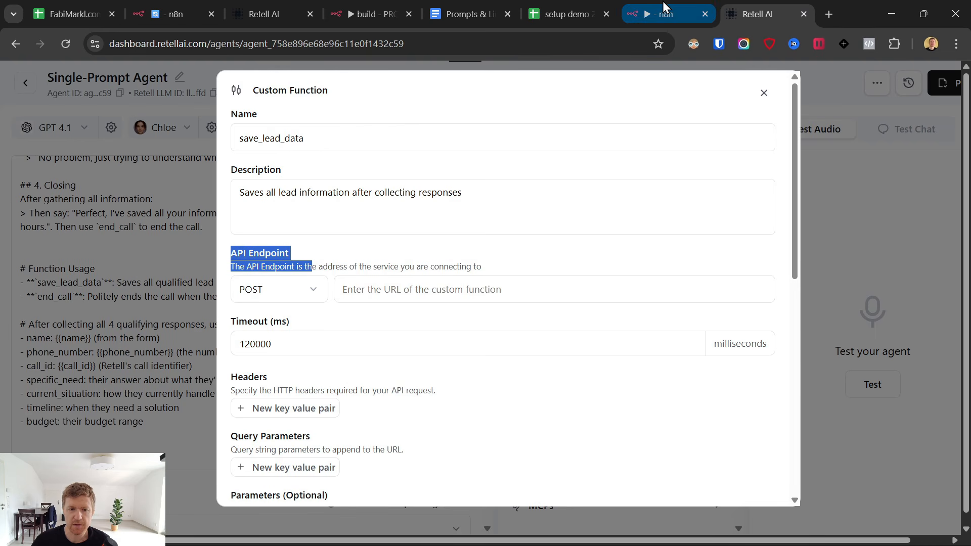
pyautogui.click(689, 13)
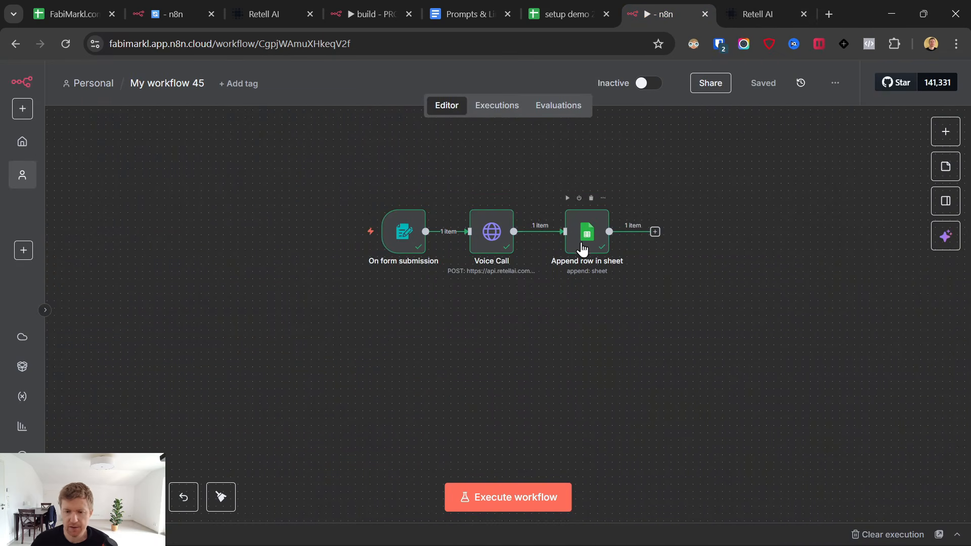
pyautogui.rightClick(407, 332)
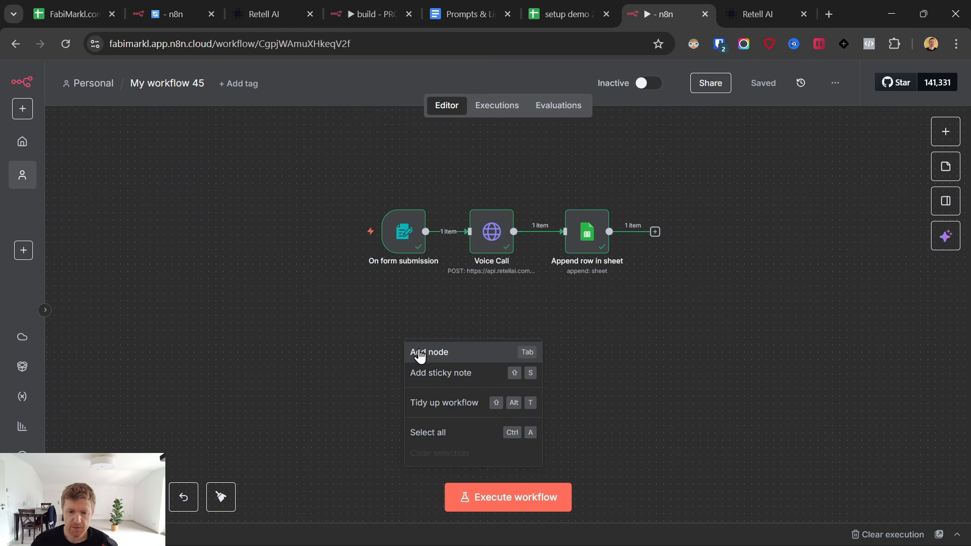
pyautogui.click(419, 353)
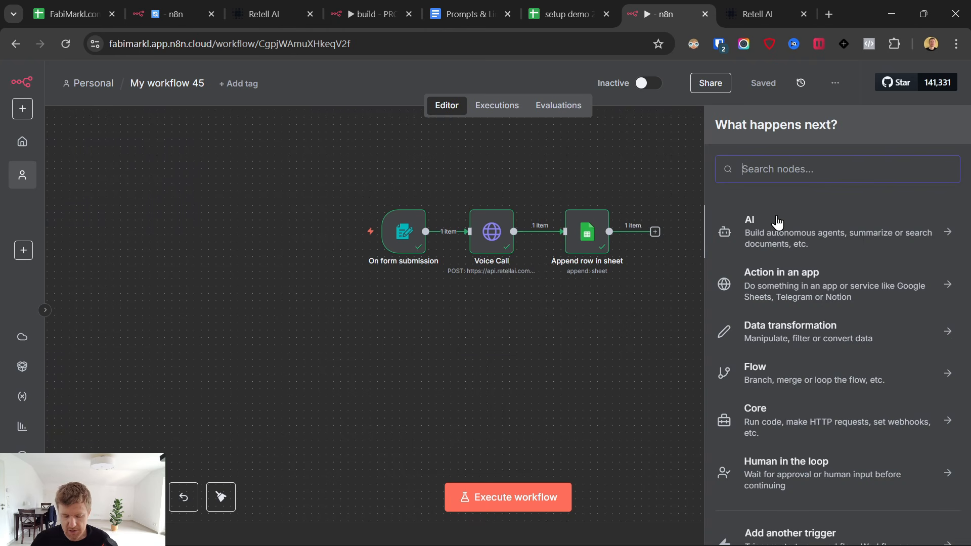
pyautogui.write('ewb')
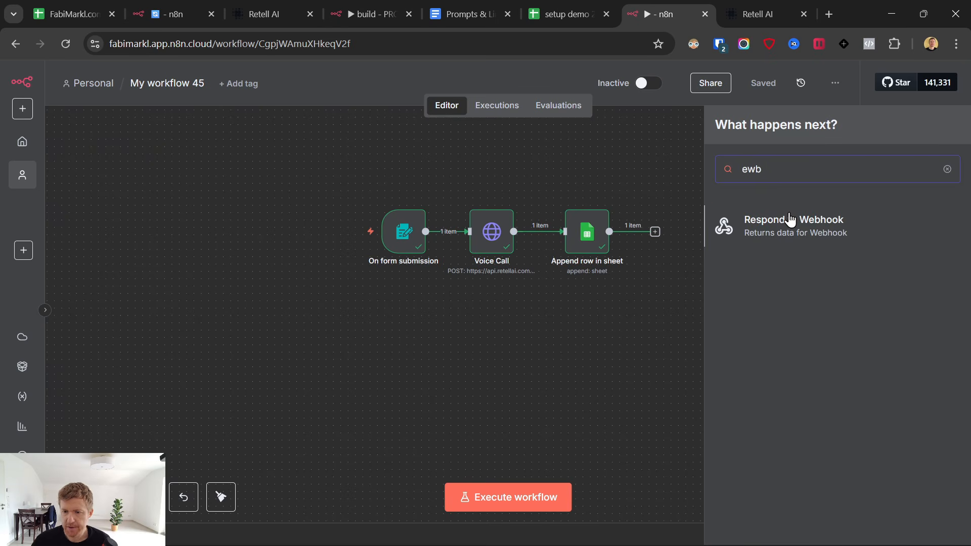
pyautogui.press('BackSpace')
pyautogui.press('BackSpace')
pyautogui.press('BackSpace')
pyautogui.write('web')
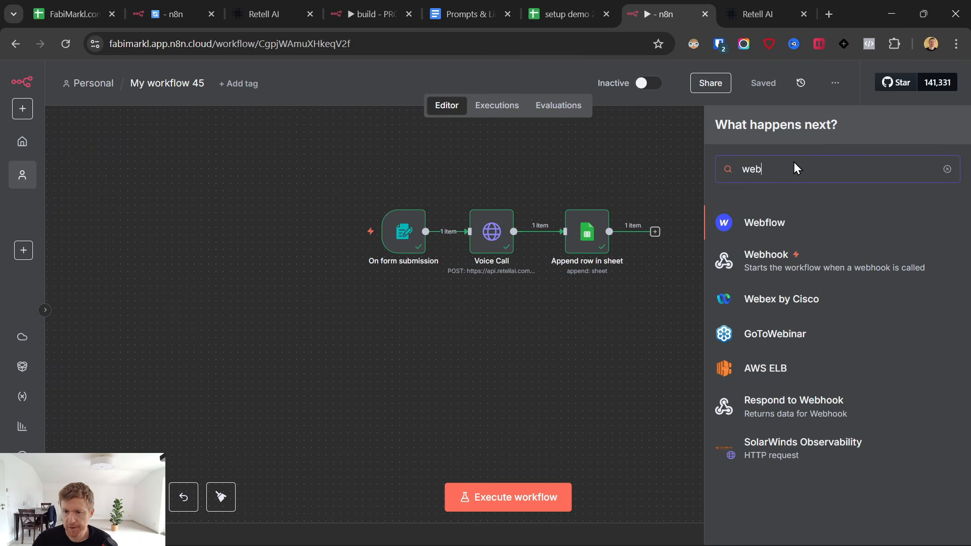
pyautogui.click(776, 261)
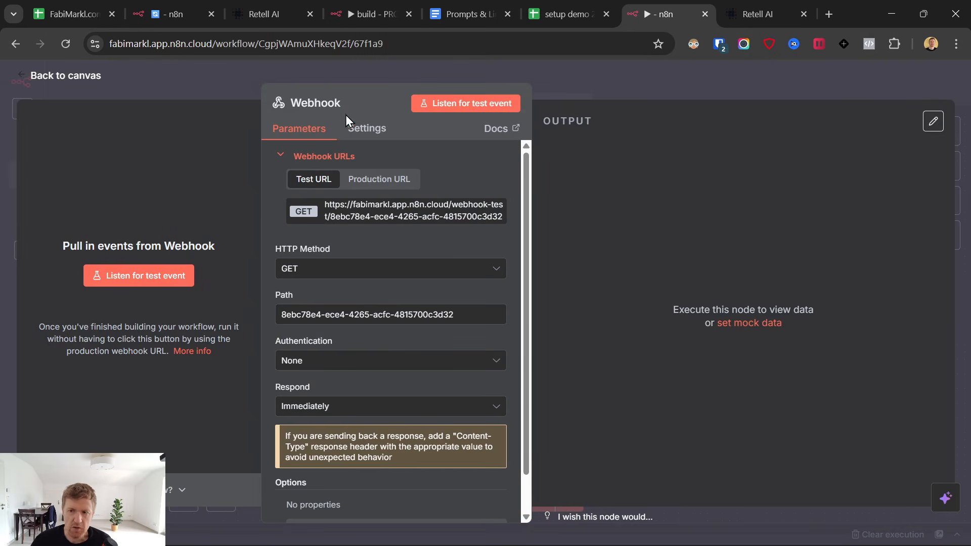
# Set the Webhook to POST and to respond using a Respond to Webhook node.
pyautogui.click(756, 14)
pyautogui.click(708, 7)
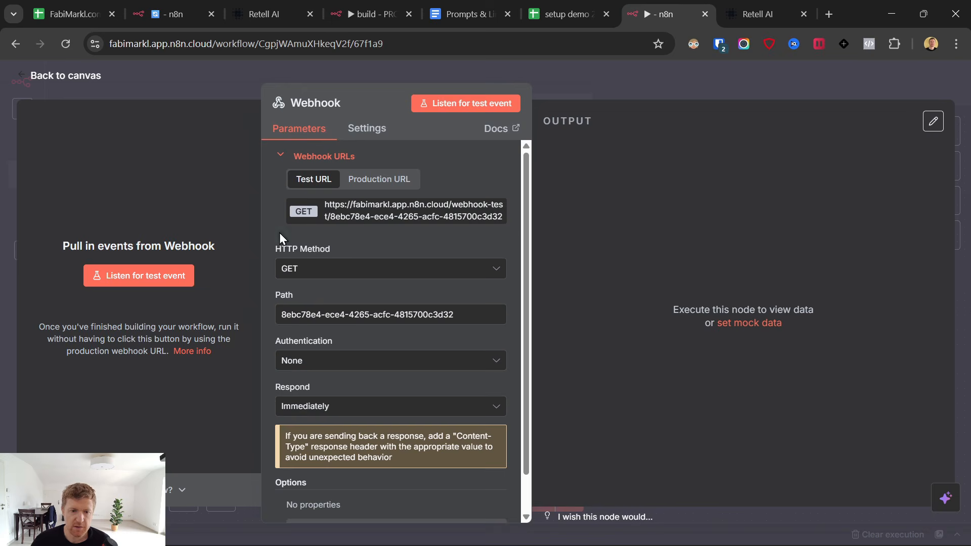
pyautogui.click(377, 269)
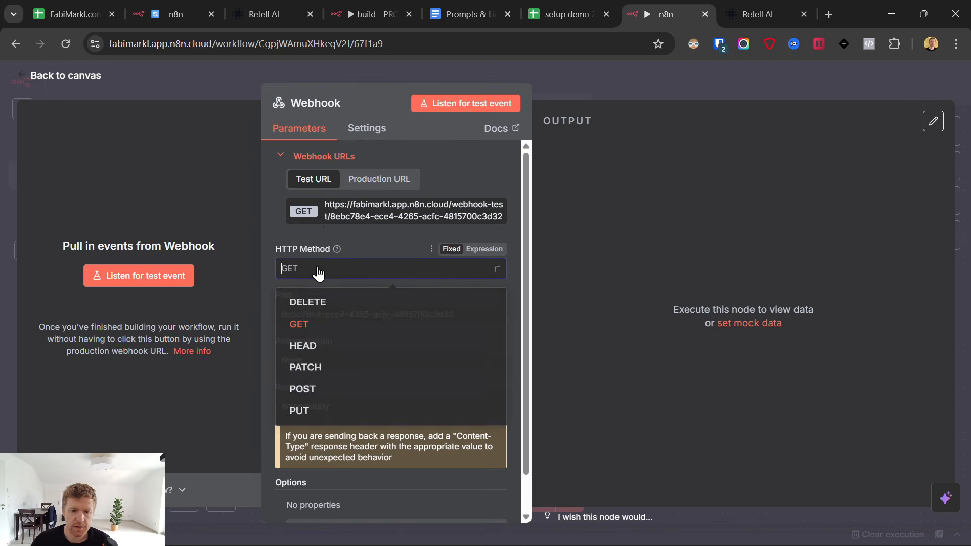
pyautogui.click(319, 396)
pyautogui.scroll(-1, 355, 307)
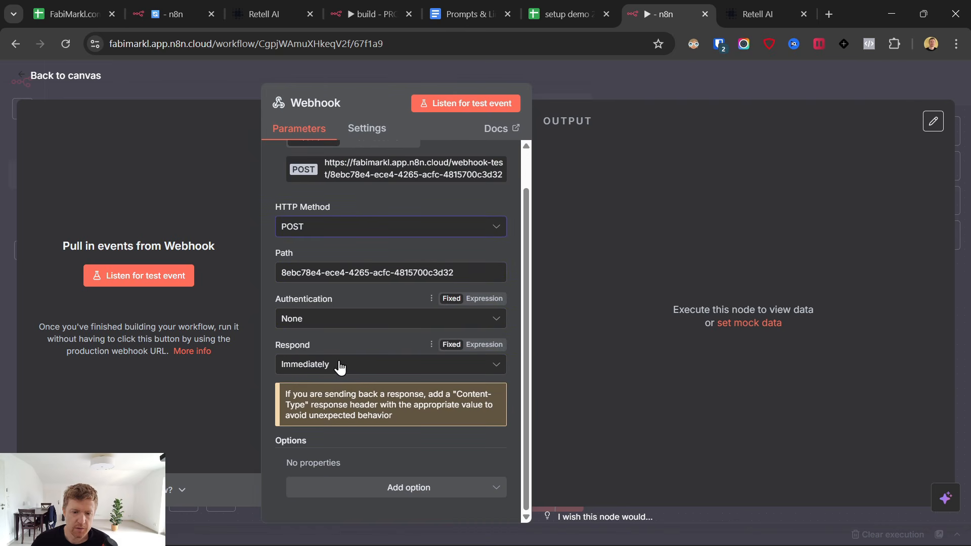
pyautogui.click(342, 365)
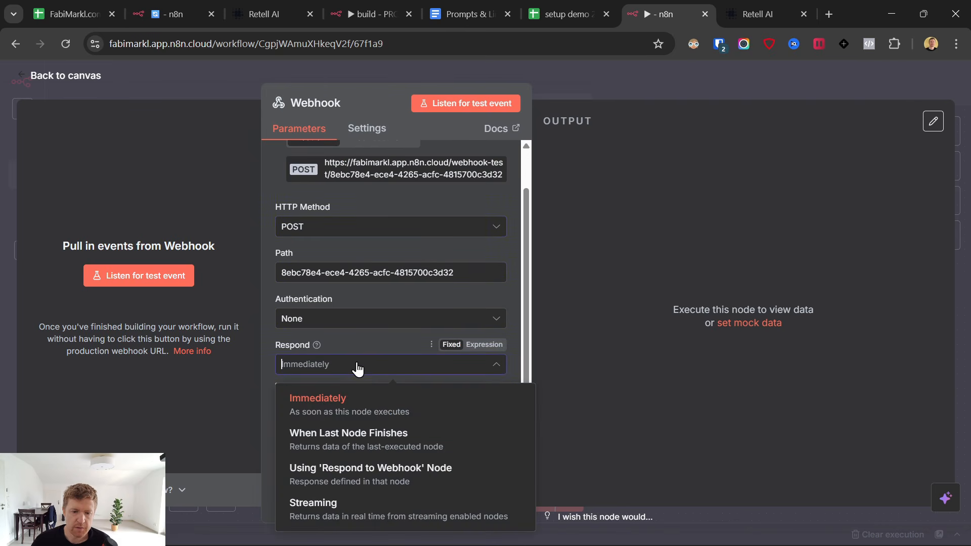
pyautogui.click(371, 479)
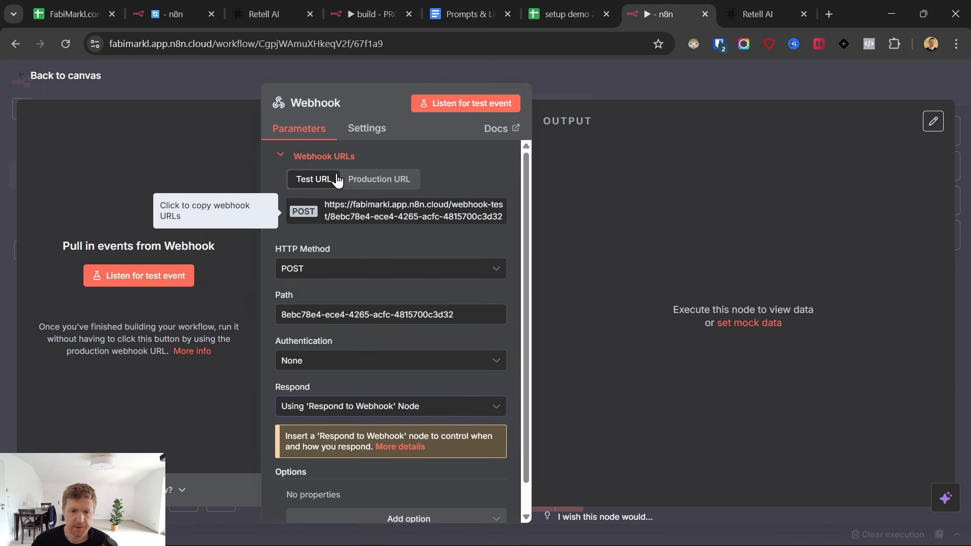
# Copy the Webhook's test URL.
pyautogui.click(352, 207)
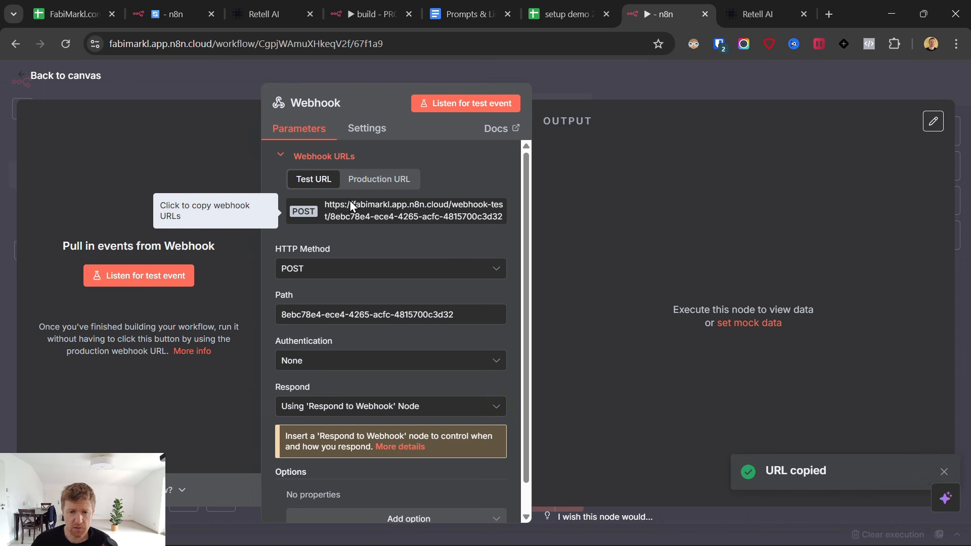
pyautogui.click(380, 182)
pyautogui.click(316, 179)
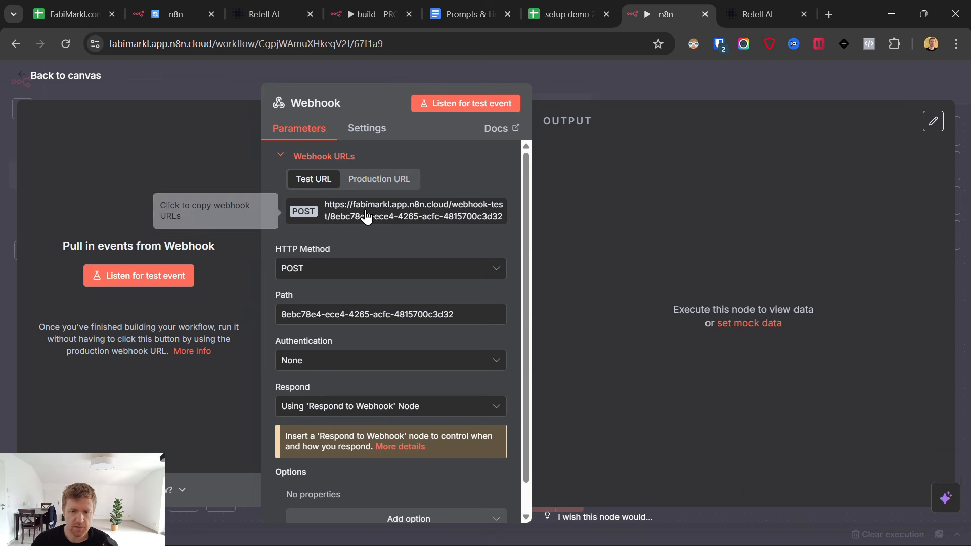
pyautogui.click(365, 217)
# Paste the n8n test webhook URL into save_lead_data's API Endpoint.
pyautogui.click(365, 217)
pyautogui.click(782, 7)
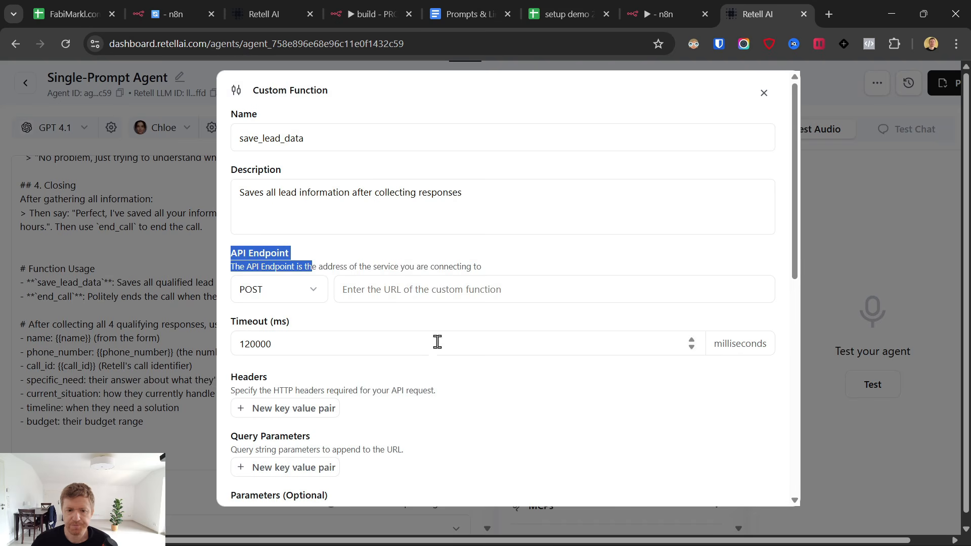
pyautogui.click(430, 289)
pyautogui.hotkey('ctrl', 'v')
pyautogui.scroll(-4, 579, 265)
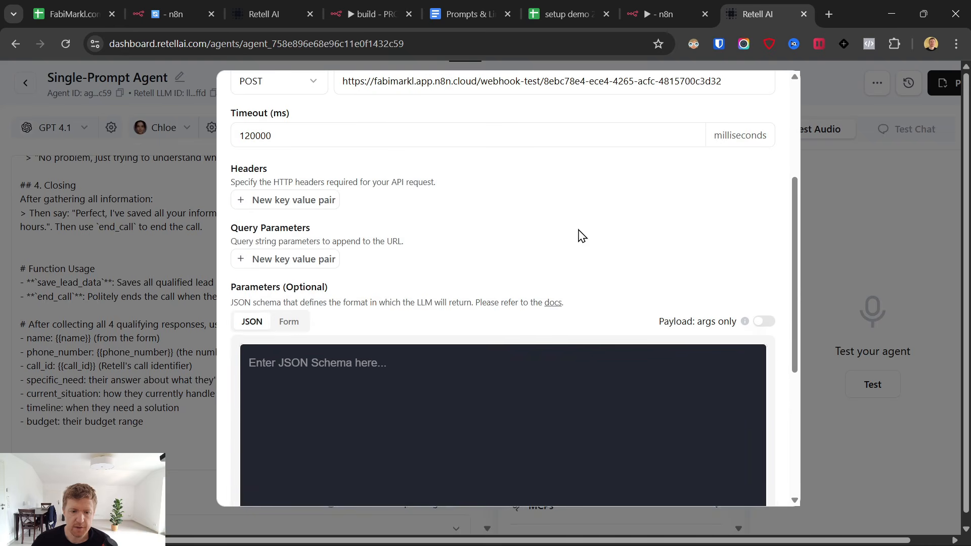
# Add a request header Content-Type: application/json.
pyautogui.click(294, 197)
pyautogui.click(450, 6)
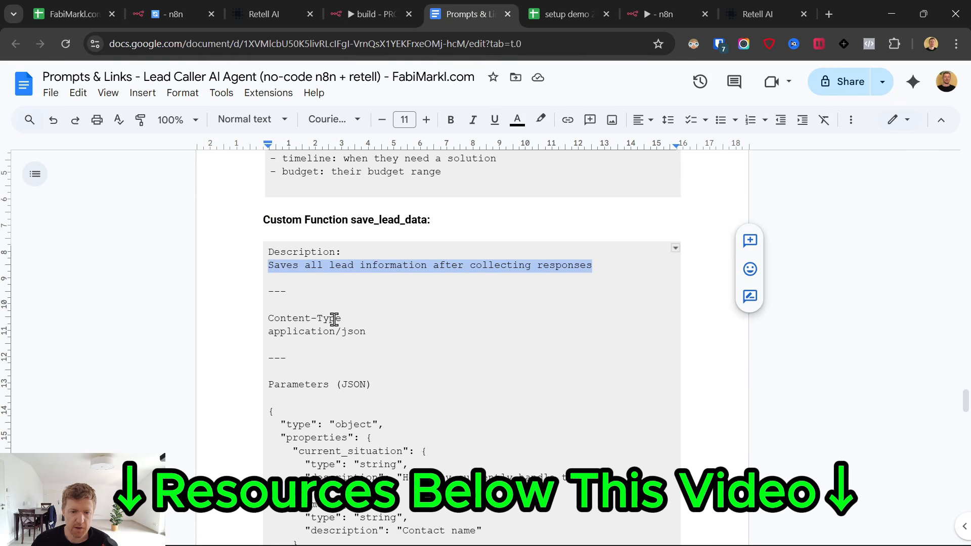
pyautogui.tripleClick(334, 318)
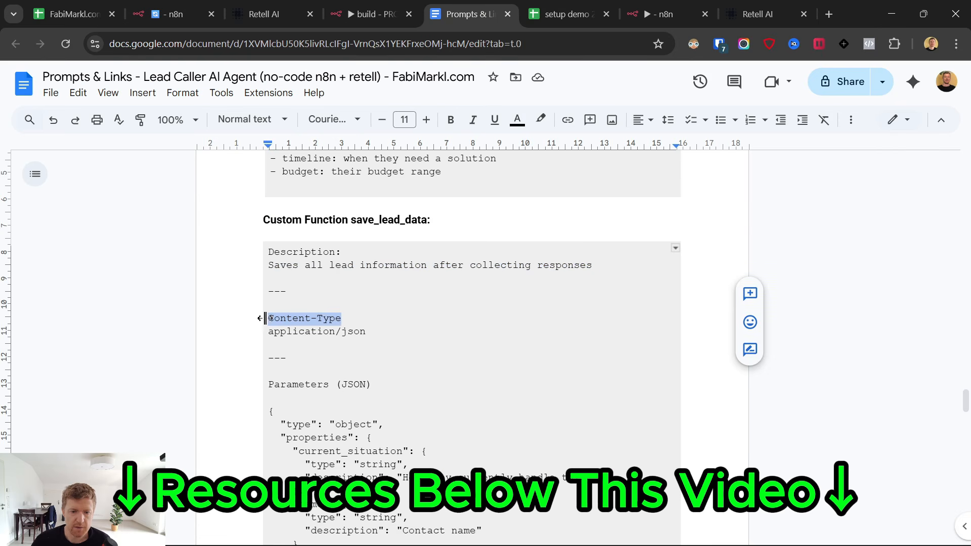
pyautogui.click(738, 15)
pyautogui.hotkey('ctrl', 'v')
pyautogui.click(524, 199)
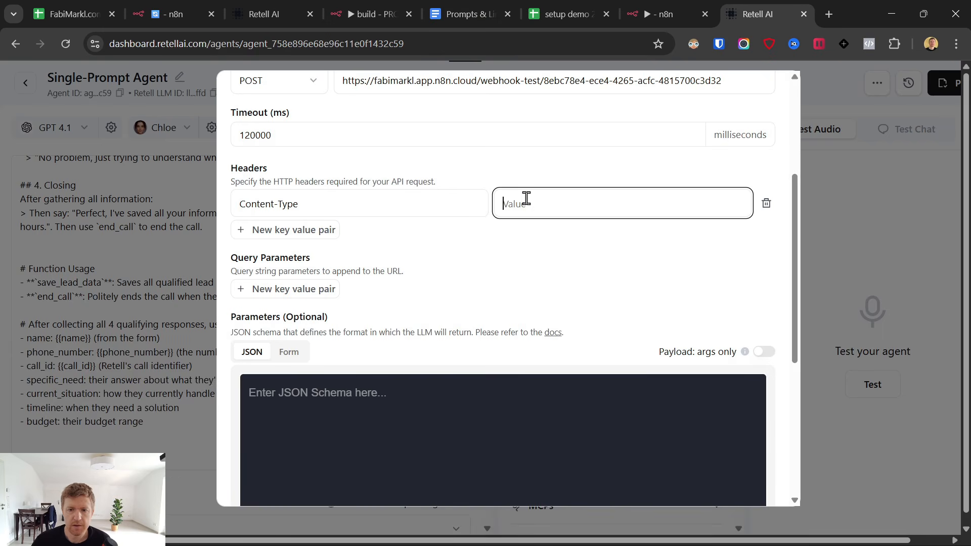
pyautogui.click(461, 13)
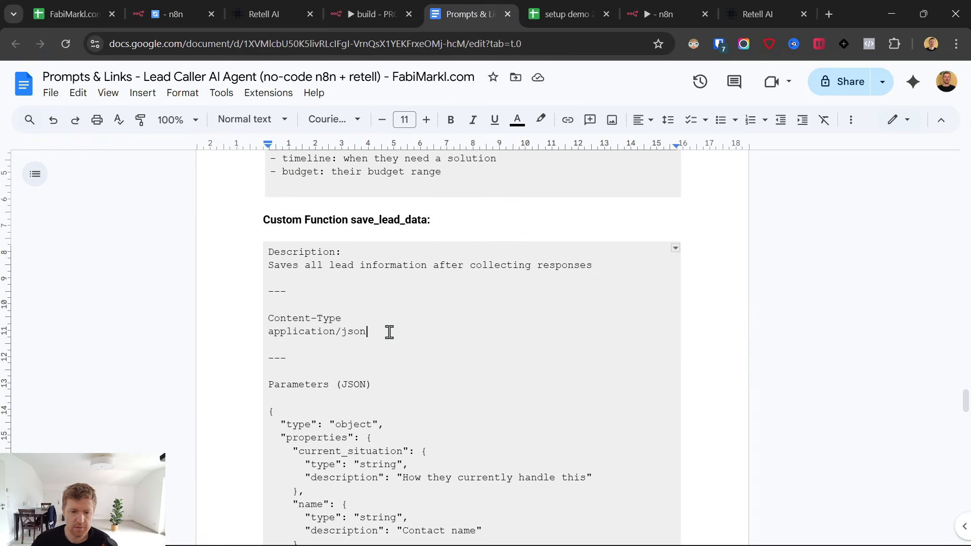
pyautogui.moveTo(388, 329); pyautogui.dragTo(280, 329)
pyautogui.click(778, 4)
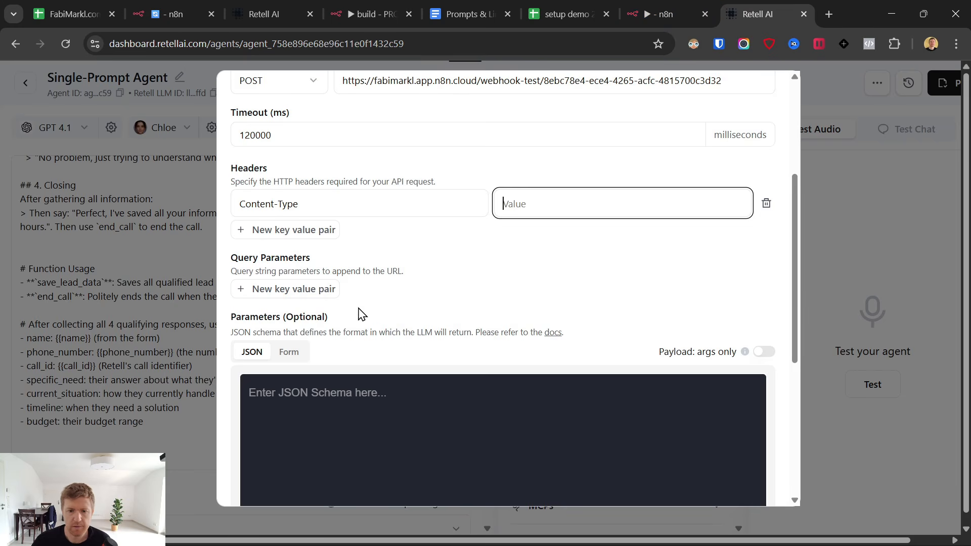
pyautogui.hotkey('ctrl', 'v')
# Copy the lead parameters JSON schema from the Prompts & Links document.
pyautogui.scroll(-4, 524, 256)
pyautogui.click(390, 218)
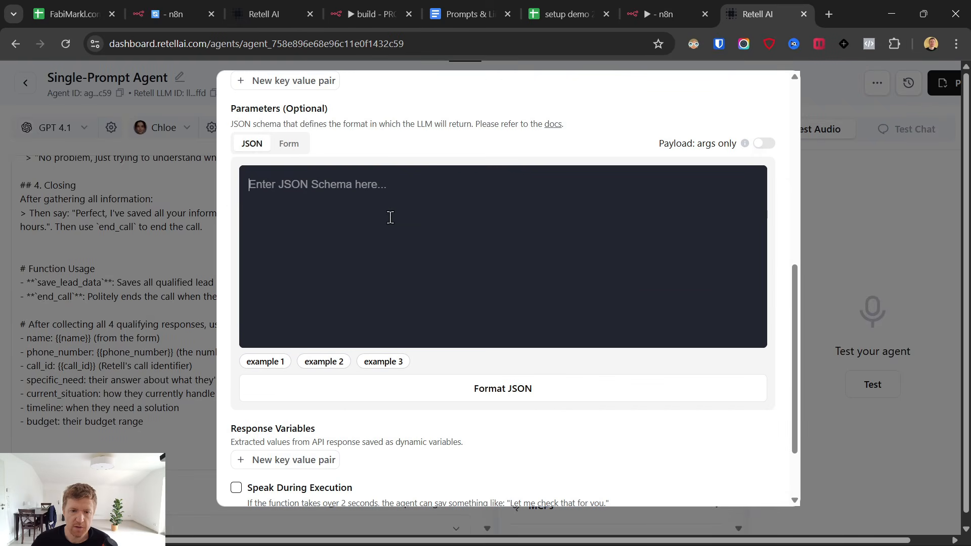
pyautogui.click(659, 2)
pyautogui.click(564, 13)
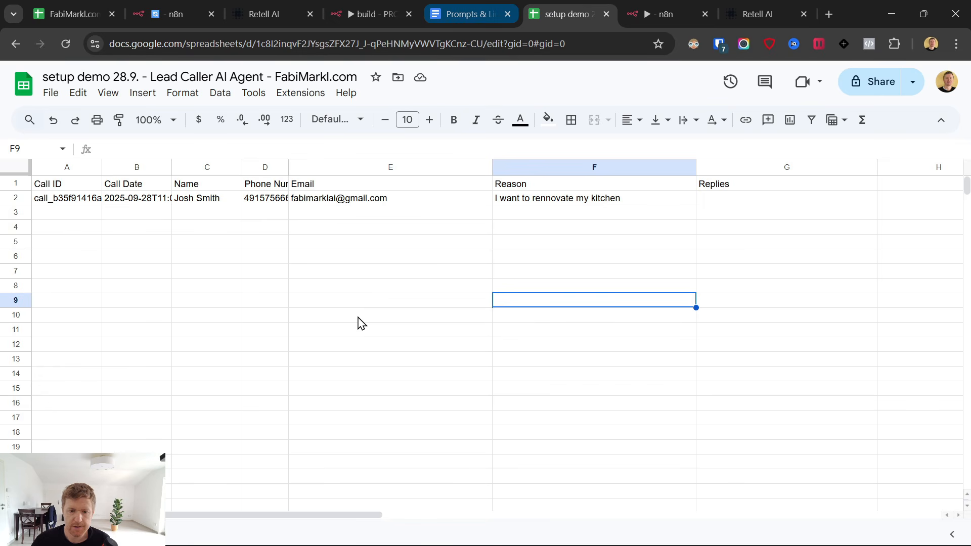
pyautogui.hotkey('ctrl', 'shift', 'Tab')
pyautogui.scroll(-1, 351, 322)
pyautogui.scroll(3, 347, 327)
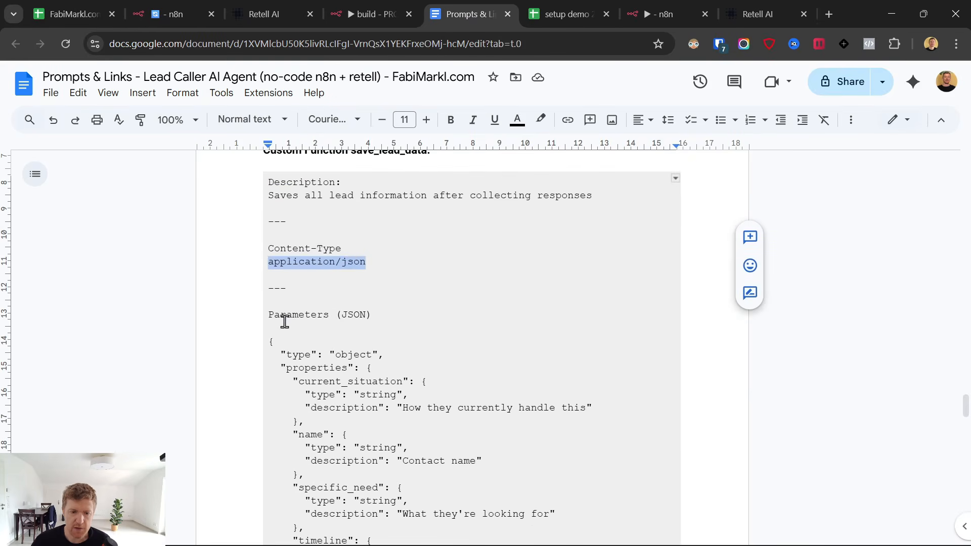
pyautogui.moveTo(269, 342); pyautogui.dragTo(460, 414)
pyautogui.scroll(-15, 460, 415)
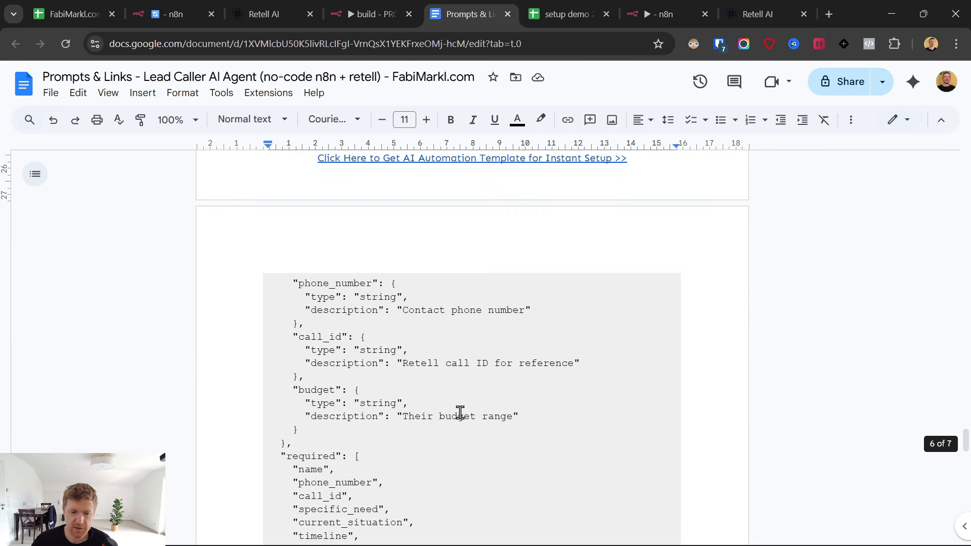
pyautogui.keyDown('shift'); pyautogui.click(320, 372); pyautogui.keyUp('shift')
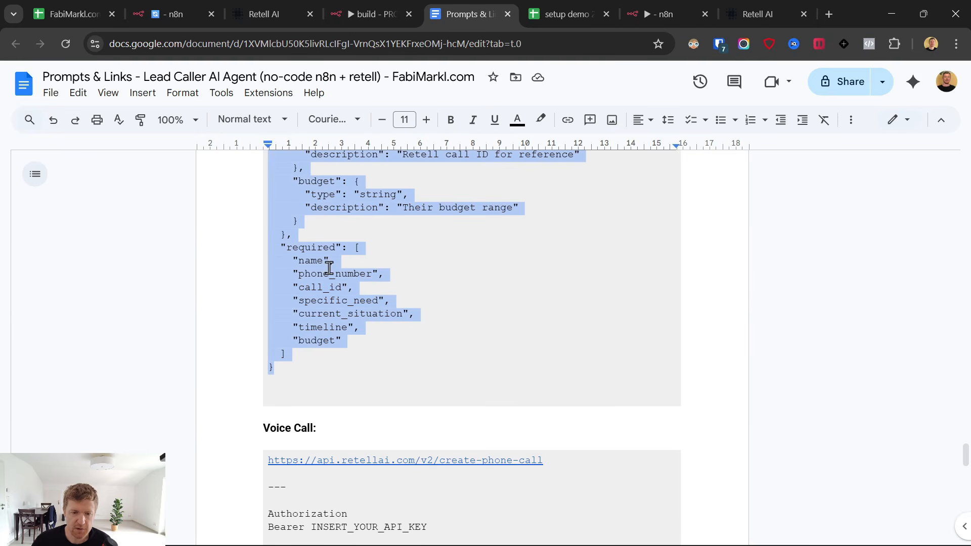
pyautogui.scroll(2, 317, 358)
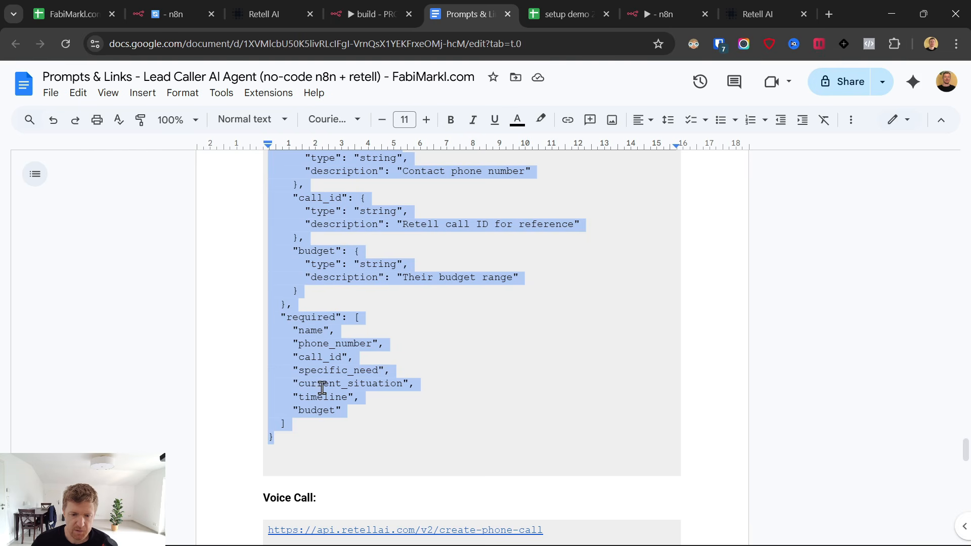
pyautogui.scroll(3, 444, 386)
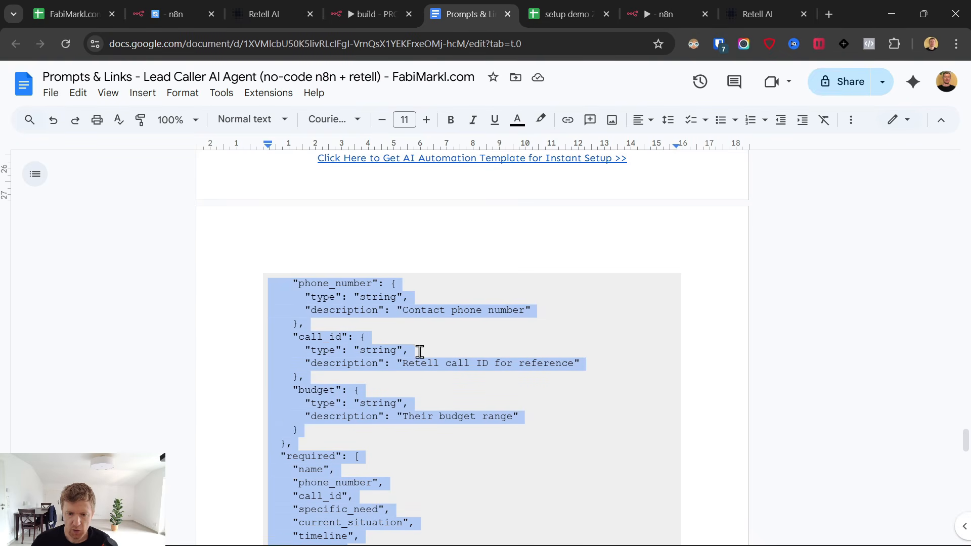
pyautogui.scroll(7, 483, 408)
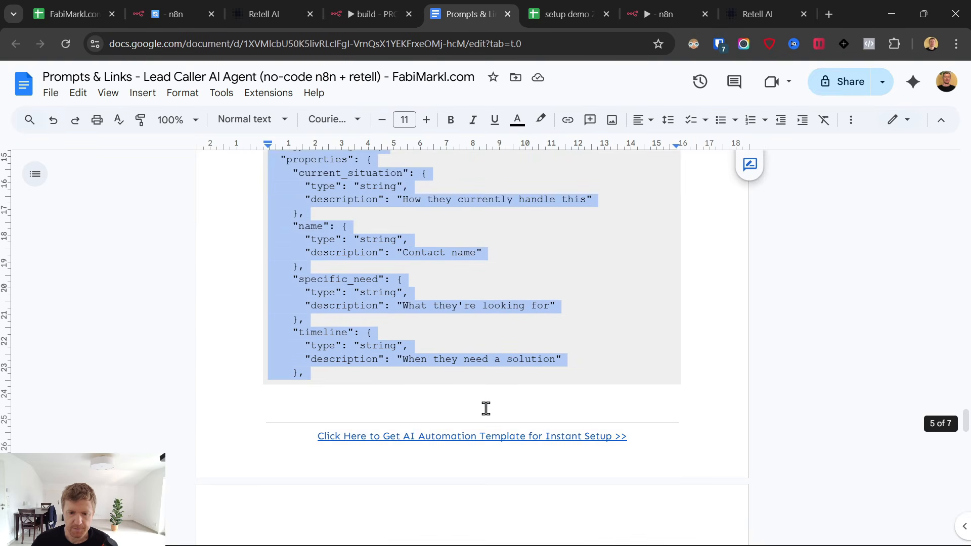
# Paste the schema, enable Payload: args only, and save the function.
pyautogui.click(753, 7)
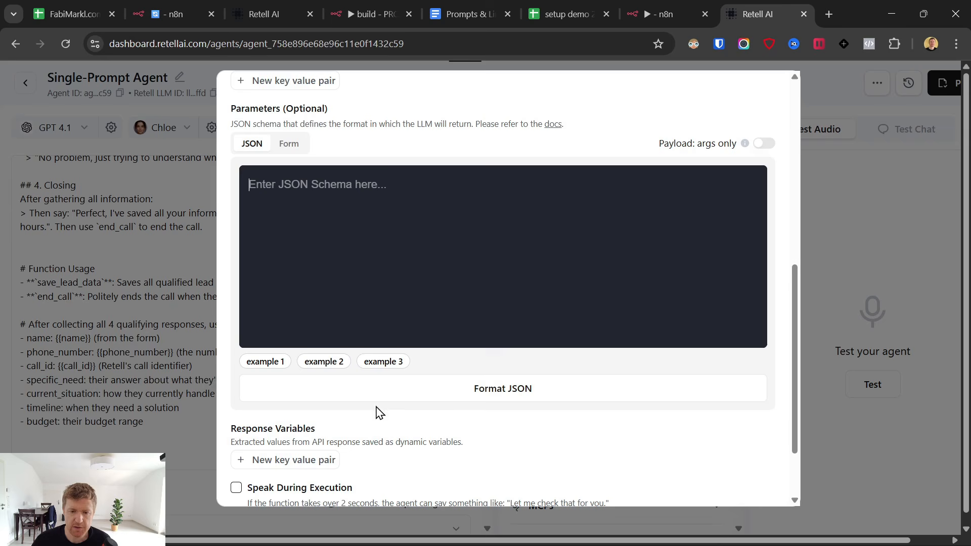
pyautogui.click(384, 193)
pyautogui.hotkey('ctrl', 'v')
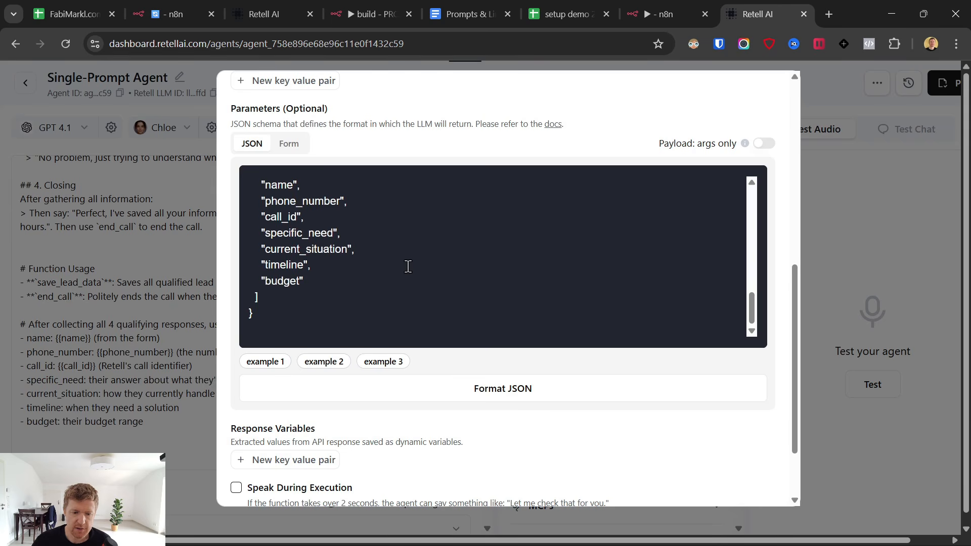
pyautogui.scroll(4, 764, 314)
pyautogui.click(763, 331)
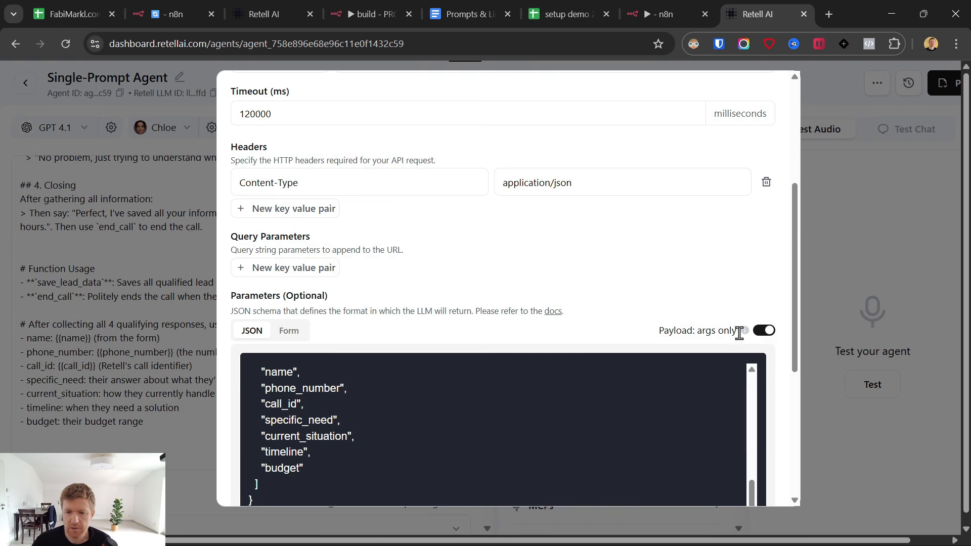
pyautogui.scroll(-5, 740, 334)
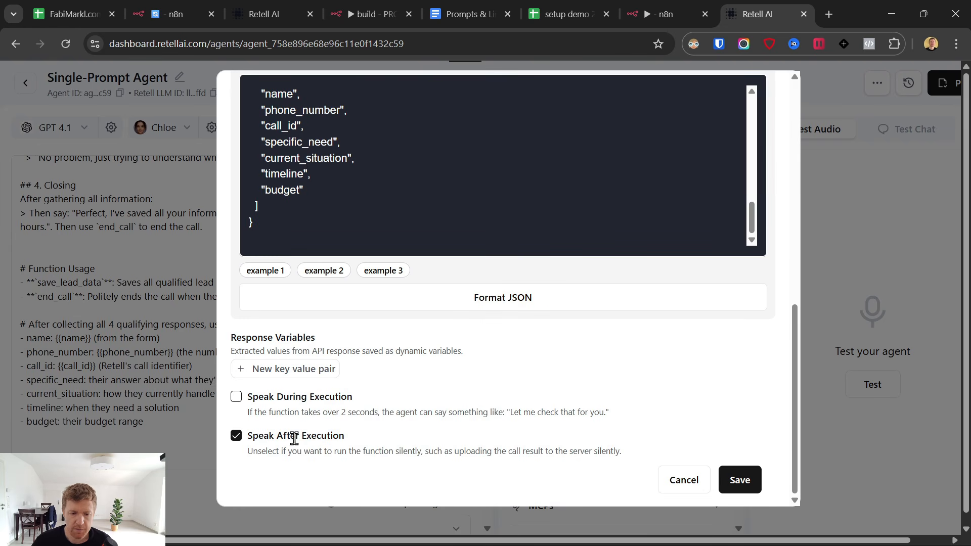
pyautogui.click(738, 480)
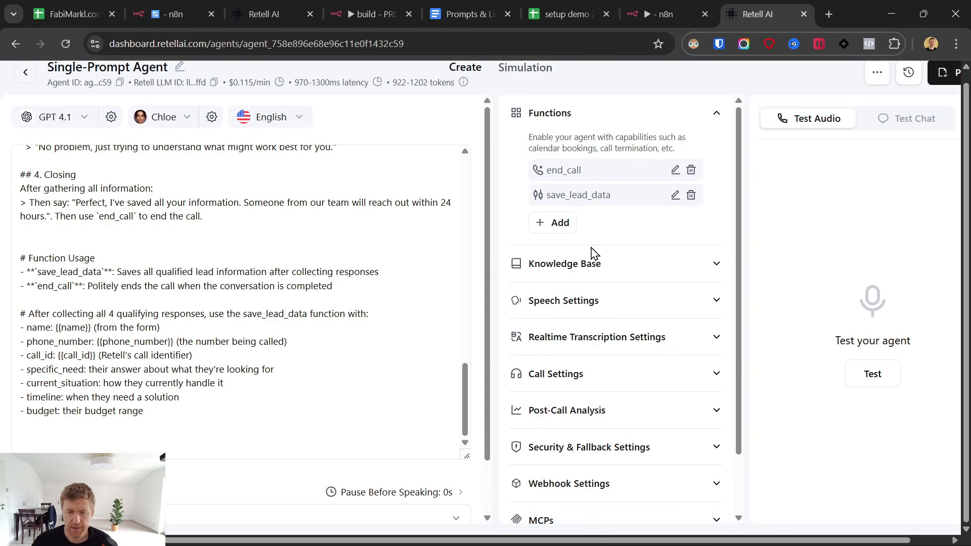
# Save the workflow and add a Respond to Webhook node responding with all incoming items.
pyautogui.click(663, 14)
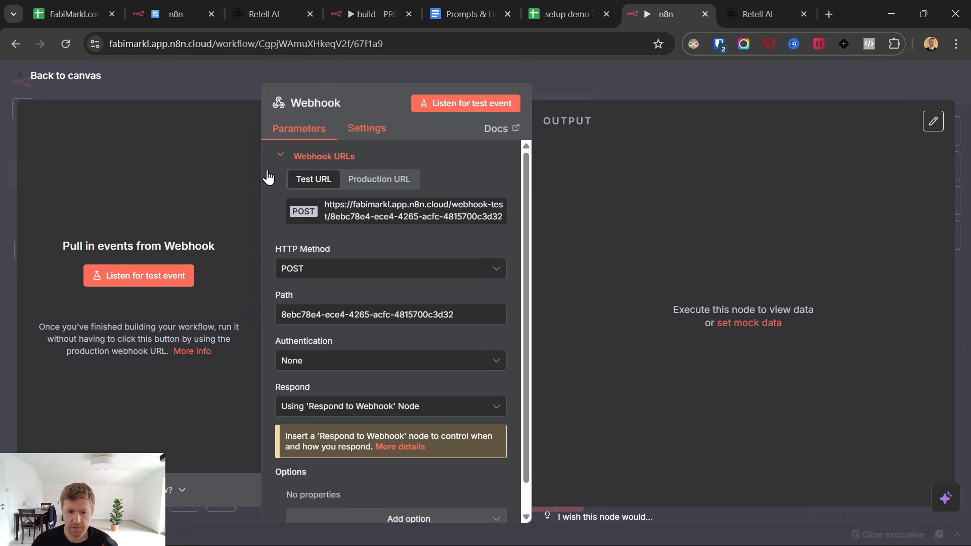
pyautogui.click(21, 76)
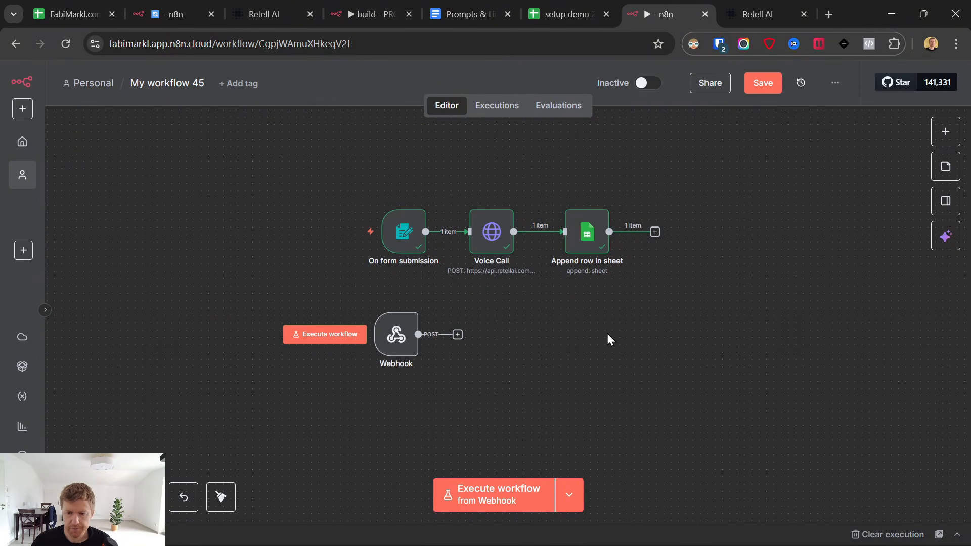
pyautogui.hotkey('ctrl', 's')
pyautogui.click(457, 334)
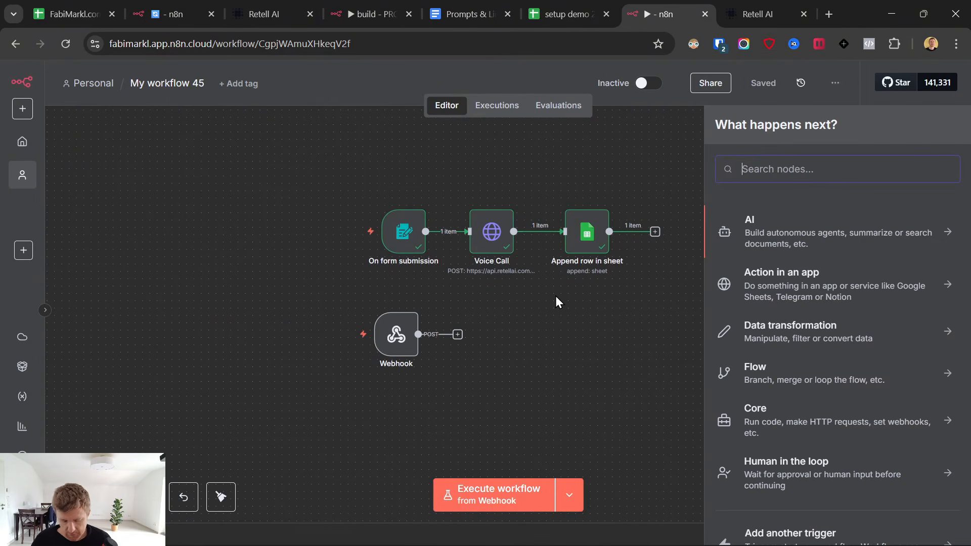
pyautogui.write('webh')
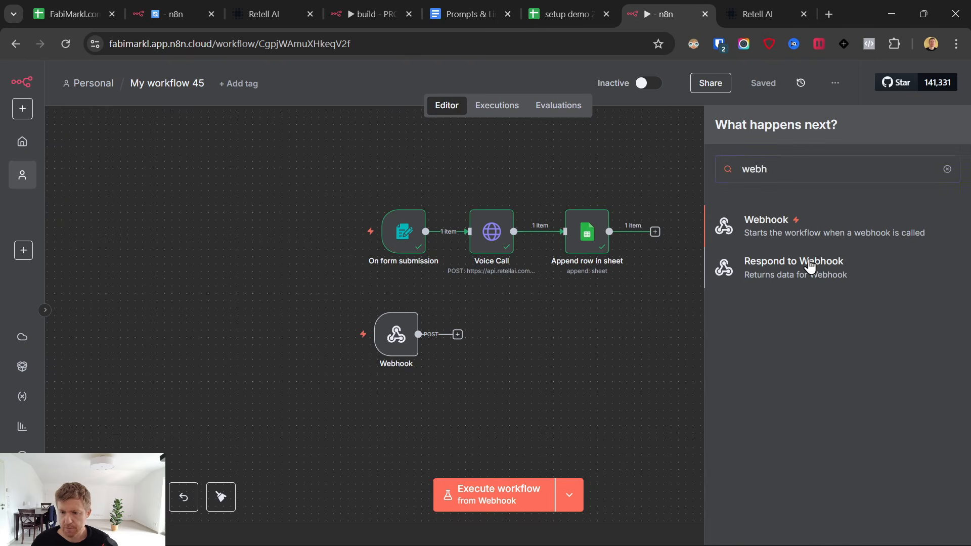
pyautogui.click(782, 276)
pyautogui.click(440, 218)
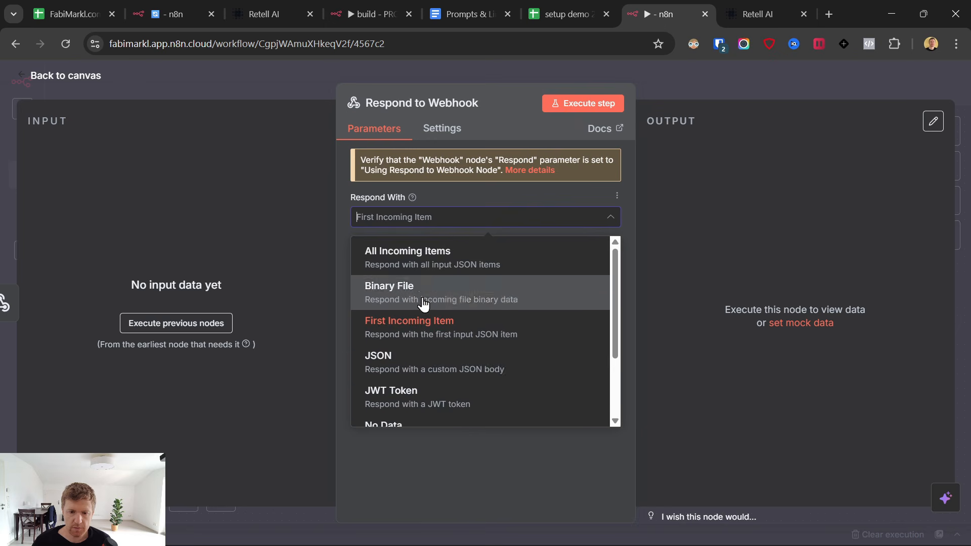
pyautogui.click(399, 258)
pyautogui.click(40, 75)
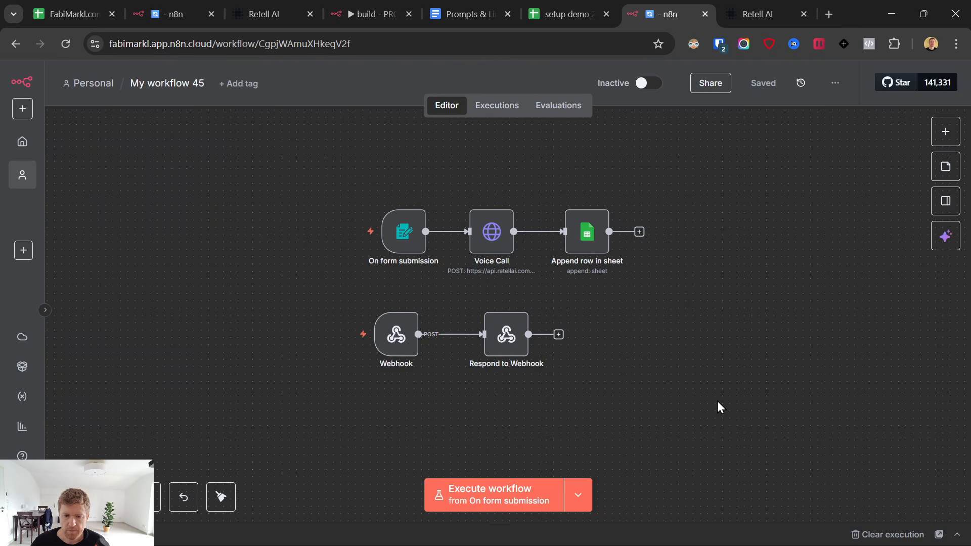
# Nudge the Webhook node left and move Respond to Webhook further right.
pyautogui.moveTo(396, 344)
pyautogui.mouseDown()
pyautogui.moveTo(368, 340)
pyautogui.moveTo(388, 343)
pyautogui.mouseUp()
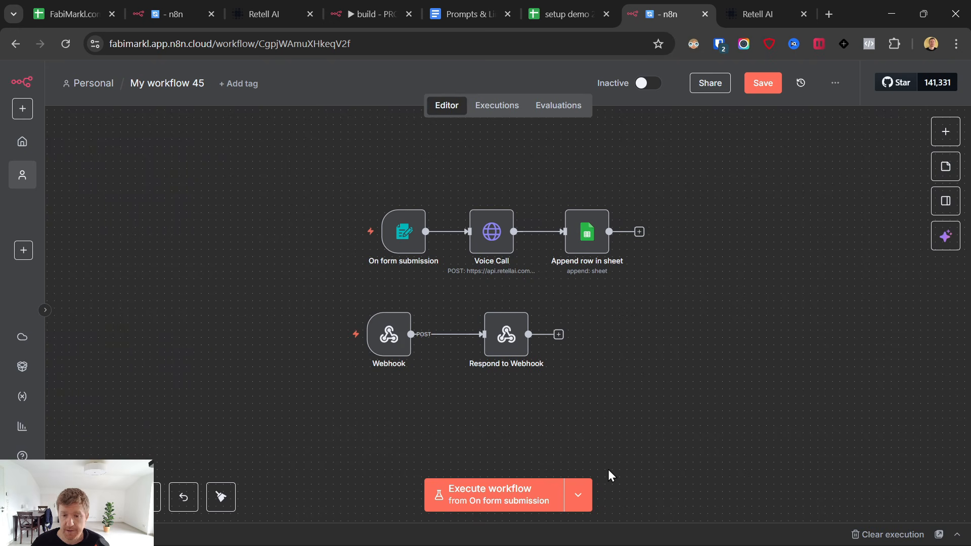
pyautogui.moveTo(246, 178); pyautogui.dragTo(694, 452)
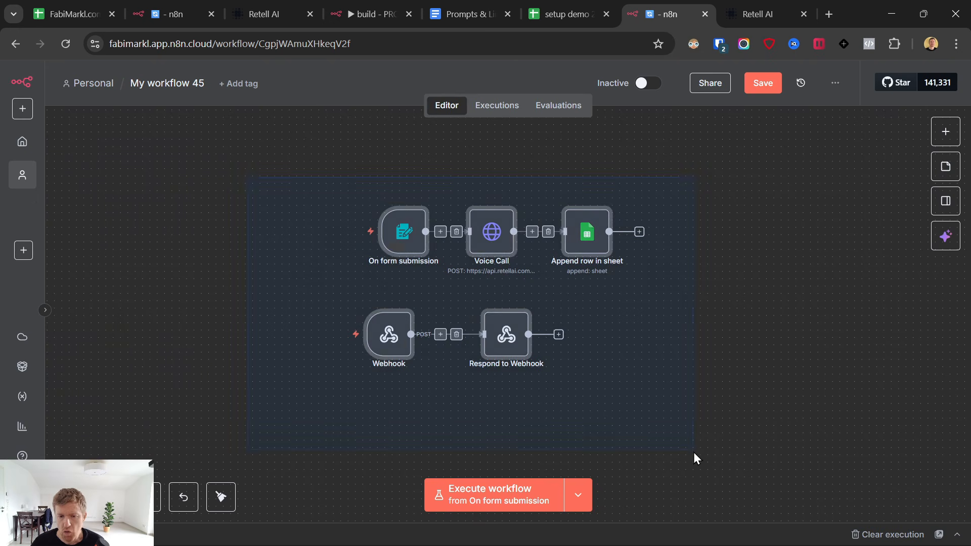
pyautogui.click(565, 434)
pyautogui.moveTo(387, 338)
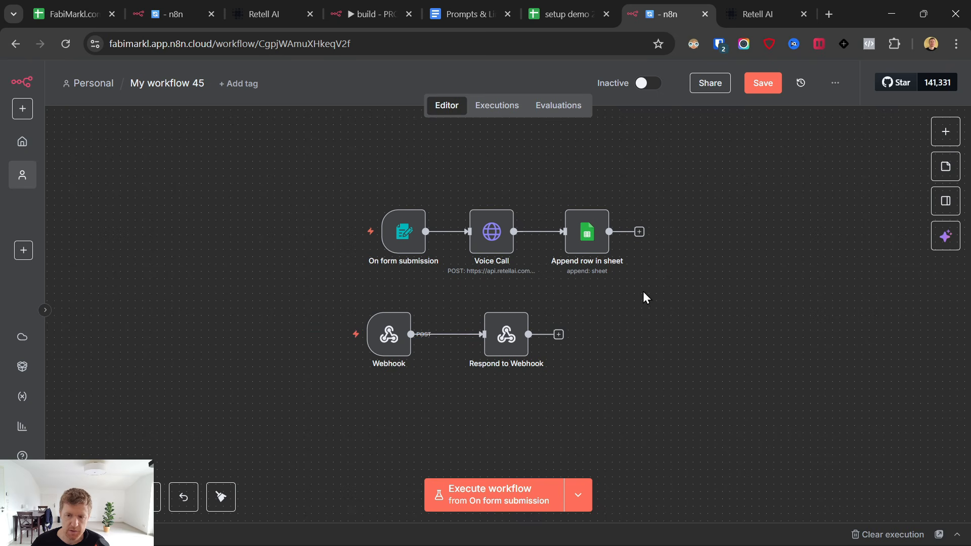
pyautogui.hotkey('ctrl', 'Tab')
pyautogui.click(253, 313)
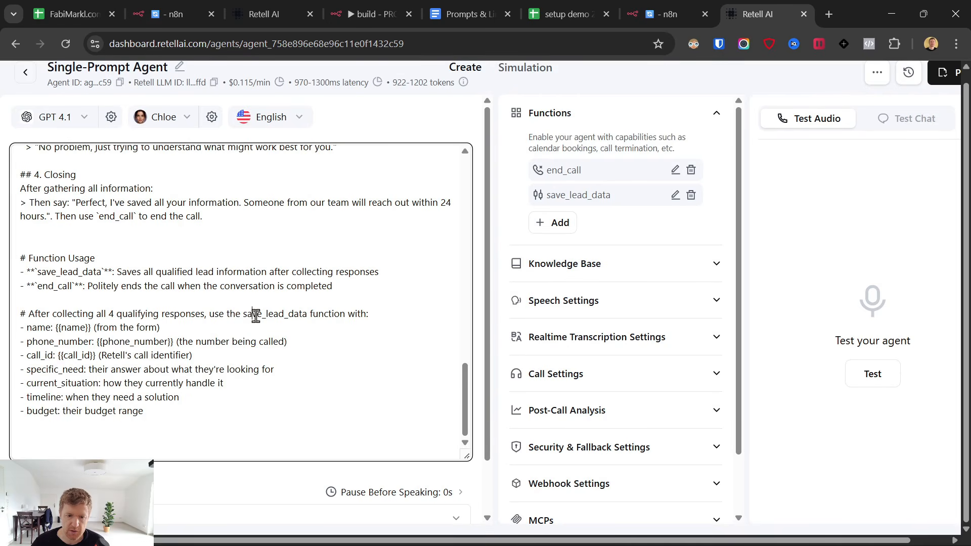
pyautogui.moveTo(243, 313); pyautogui.dragTo(389, 405)
pyautogui.hotkey('ctrl', 'shift', 'Tab')
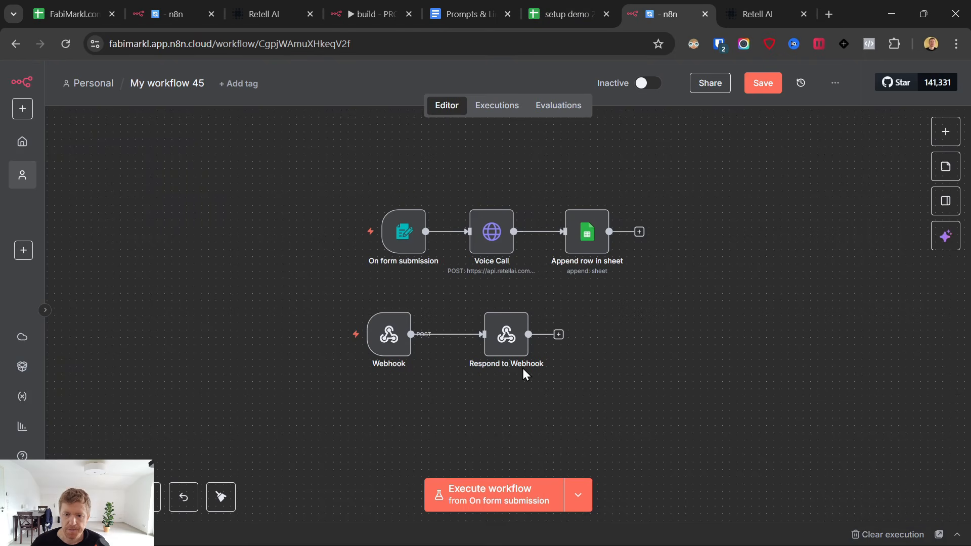
pyautogui.moveTo(506, 334); pyautogui.dragTo(544, 334)
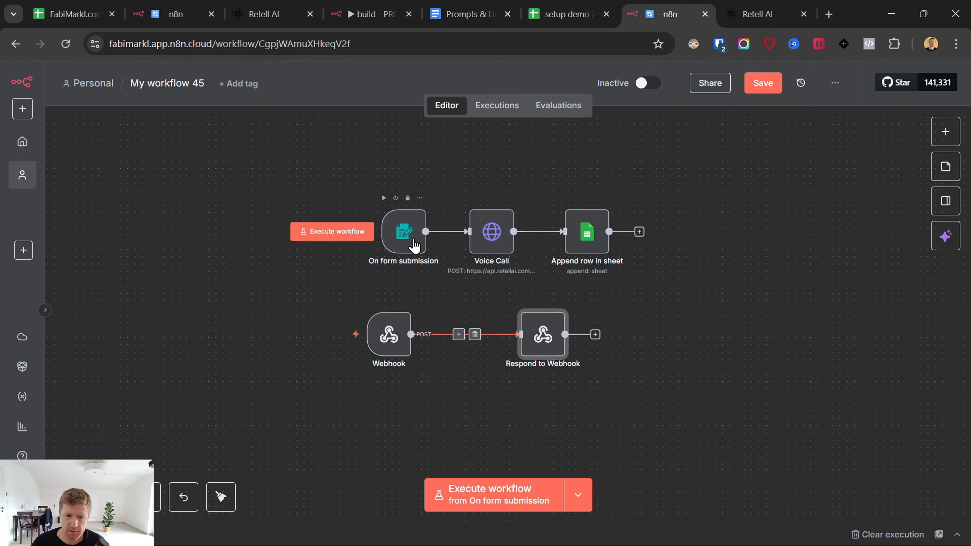
# Open the On form submission test form and enter the lead's name and e-mail.
pyautogui.doubleClick(410, 231)
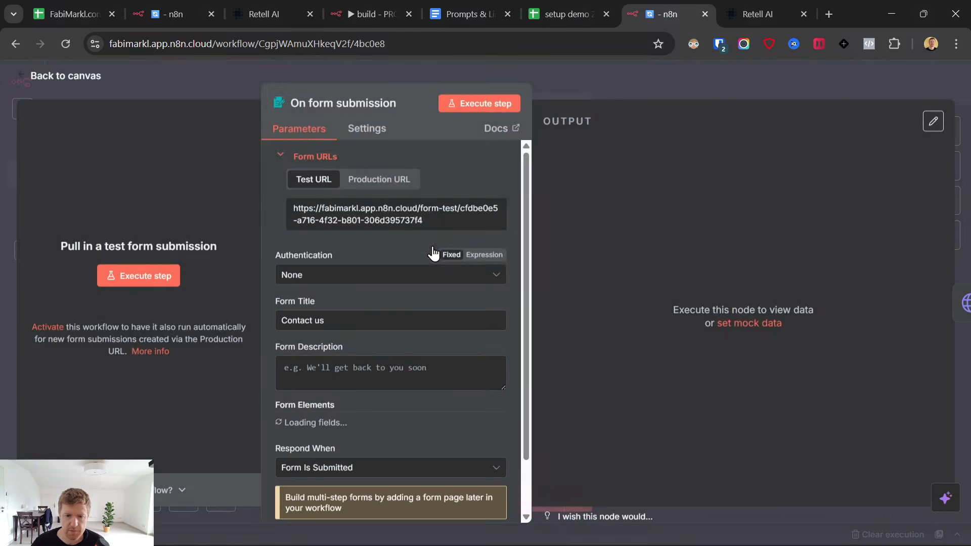
pyautogui.click(452, 113)
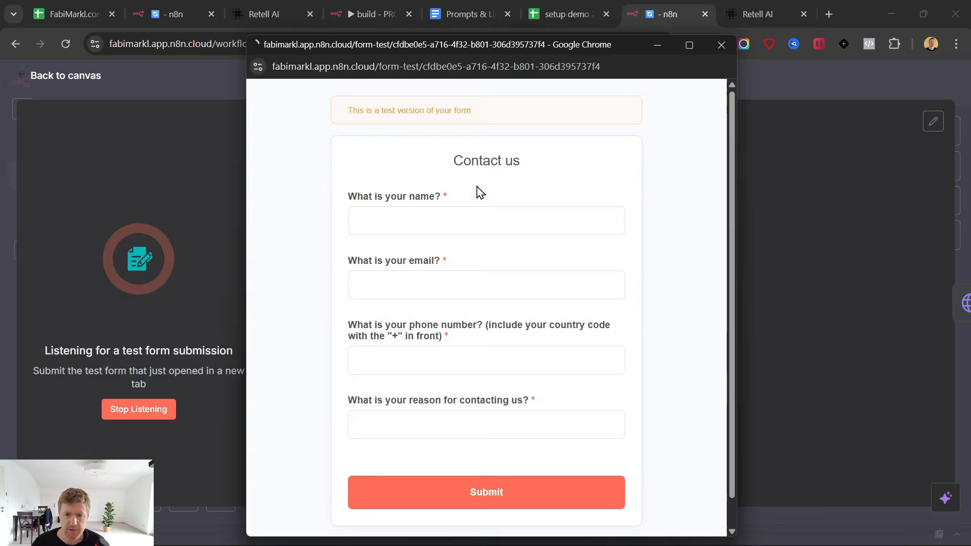
pyautogui.click(429, 233)
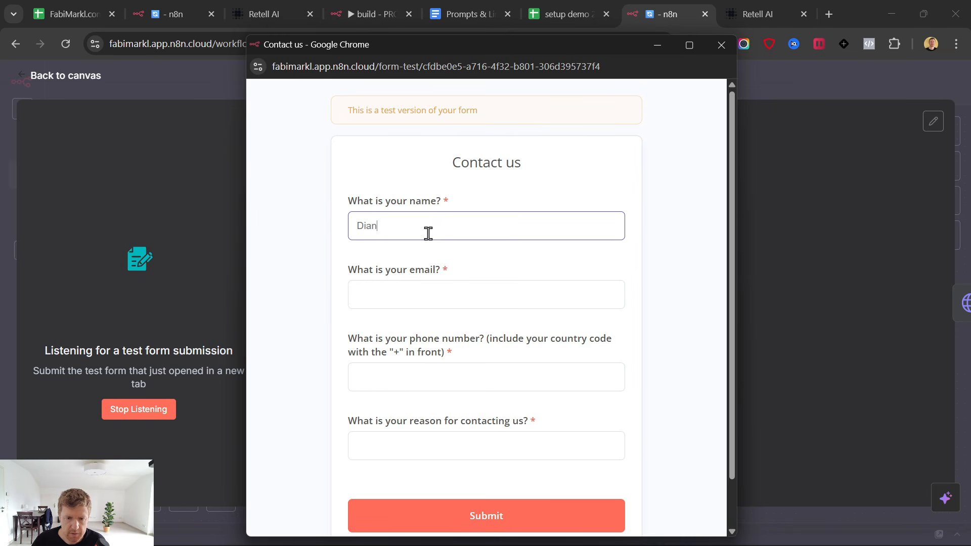
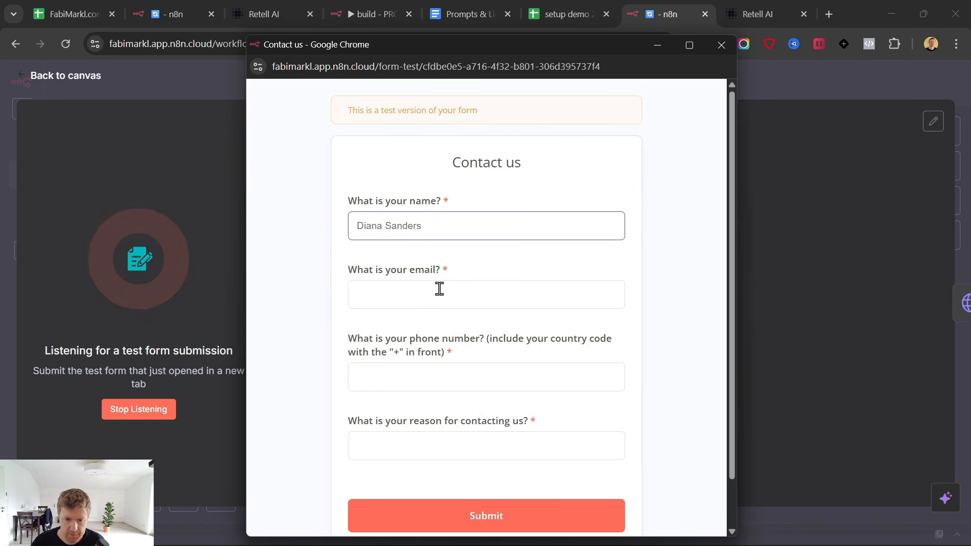
pyautogui.click(440, 288)
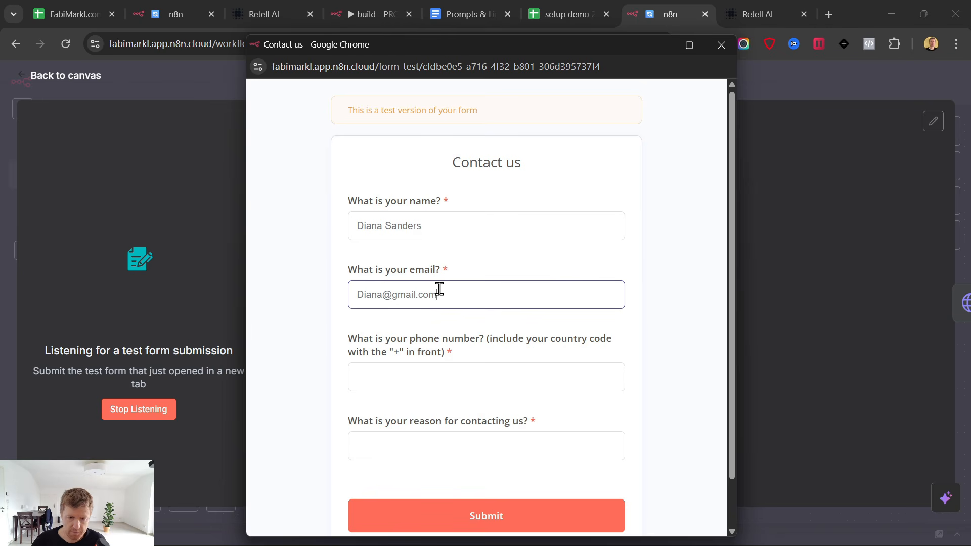
# Paste a phone number copied from the lead sheet and submit the test form.
pyautogui.click(440, 377)
pyautogui.click(561, 13)
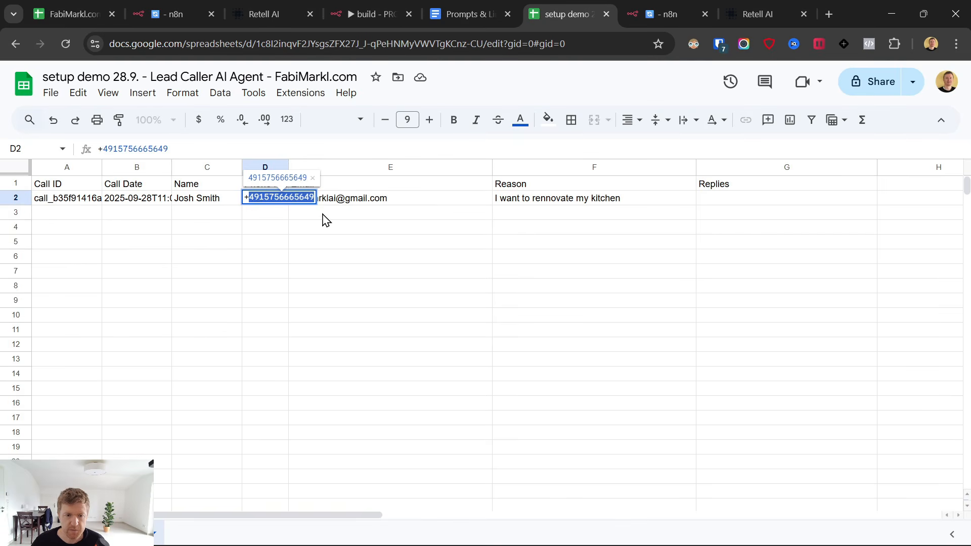
pyautogui.moveTo(584, 531)
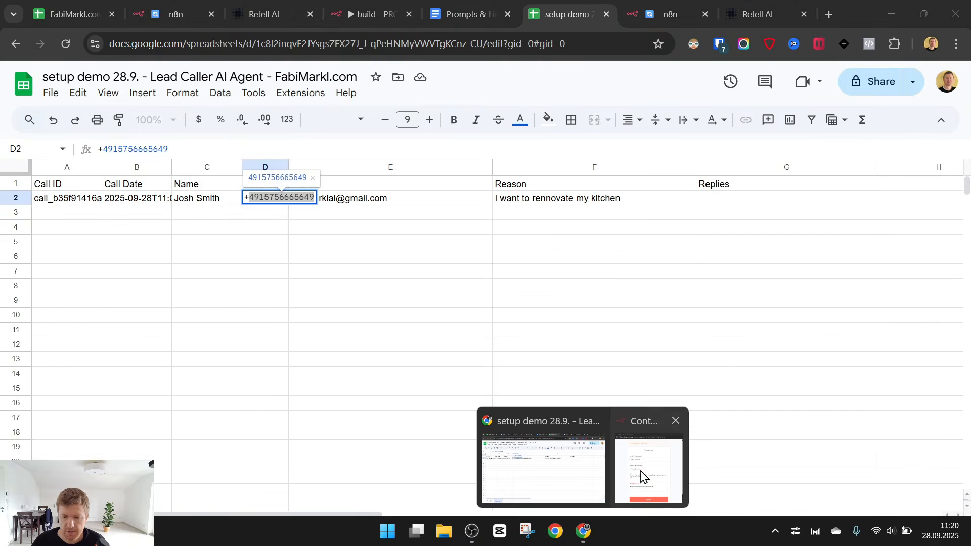
pyautogui.click(641, 477)
pyautogui.hotkey('ctrl', 'v')
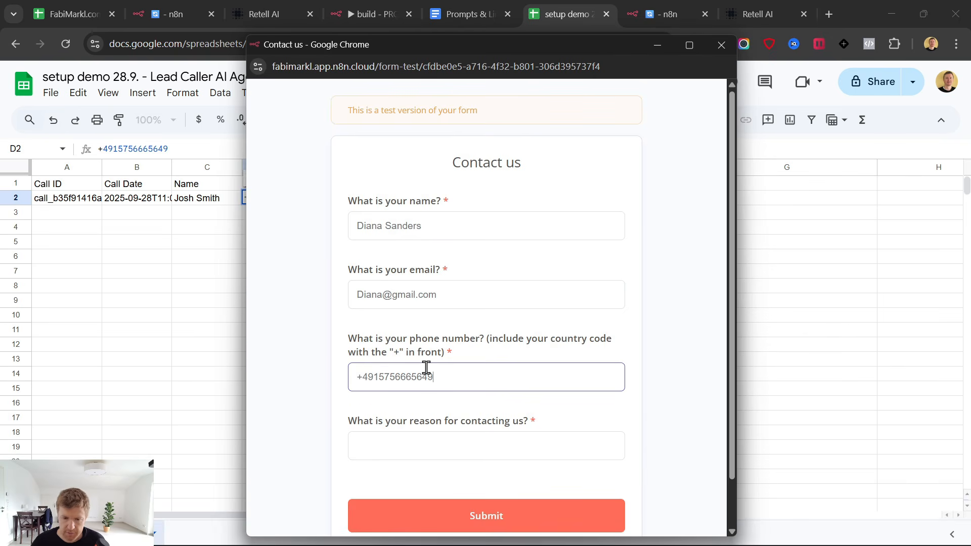
pyautogui.click(420, 450)
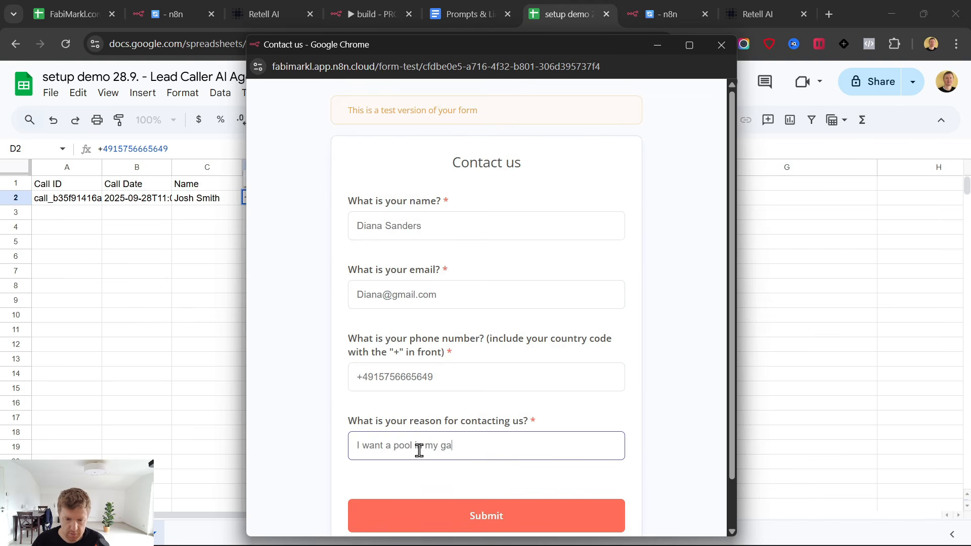
pyautogui.click(486, 514)
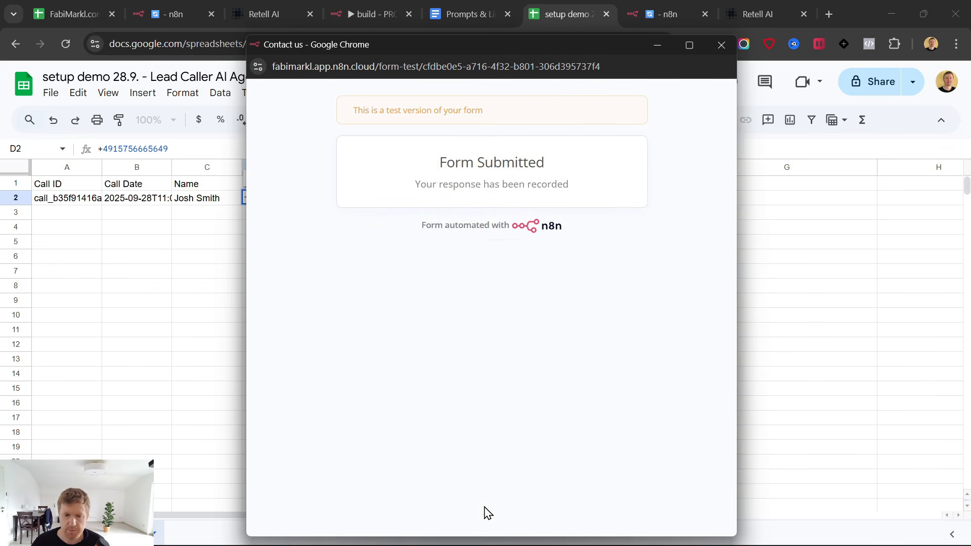
# Execute Append row in sheet and check the new lead in row 3 of the sheet.
pyautogui.click(691, 7)
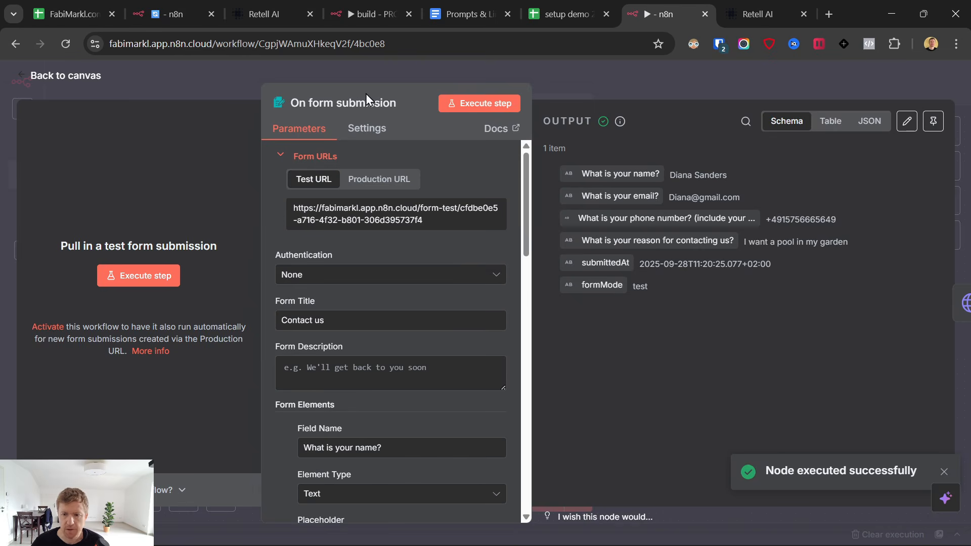
pyautogui.click(37, 76)
pyautogui.click(574, 241)
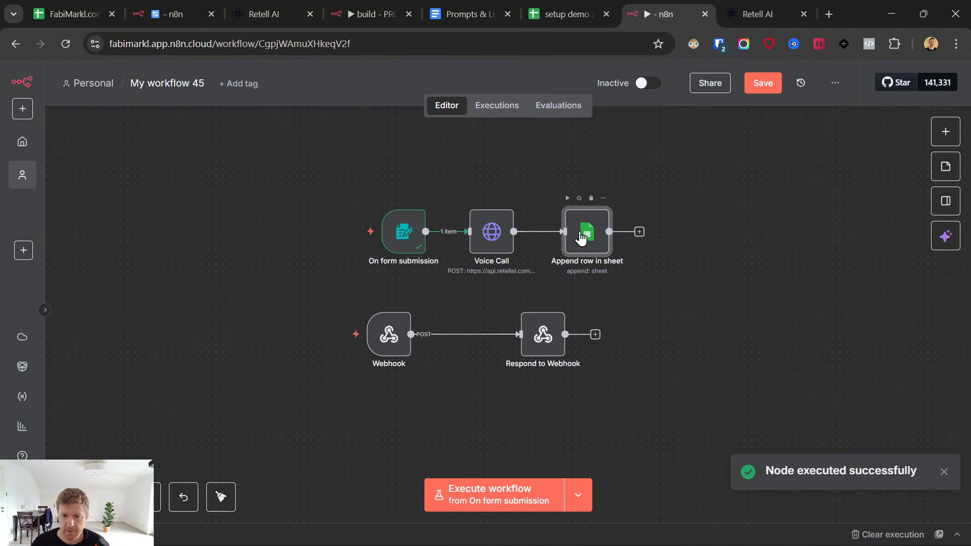
pyautogui.click(567, 198)
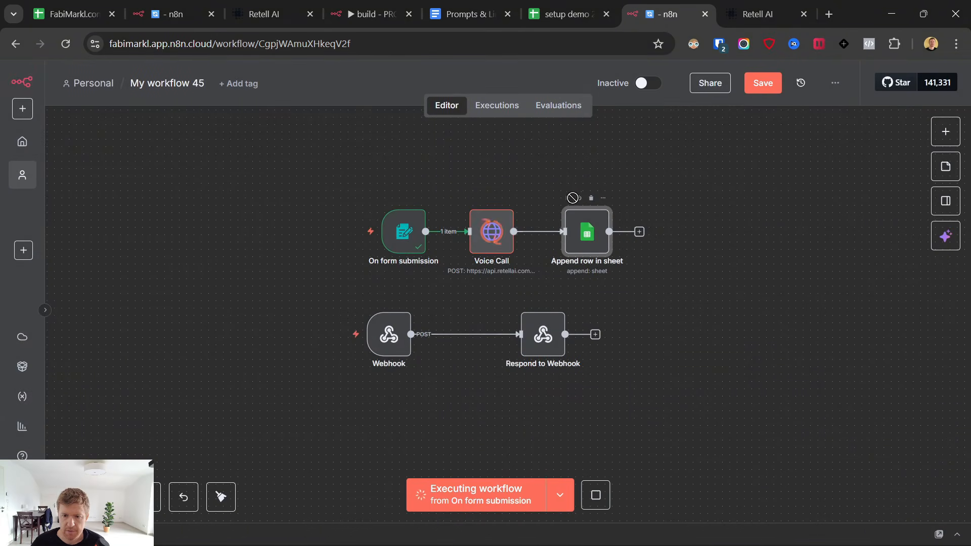
pyautogui.click(588, 6)
pyautogui.click(190, 216)
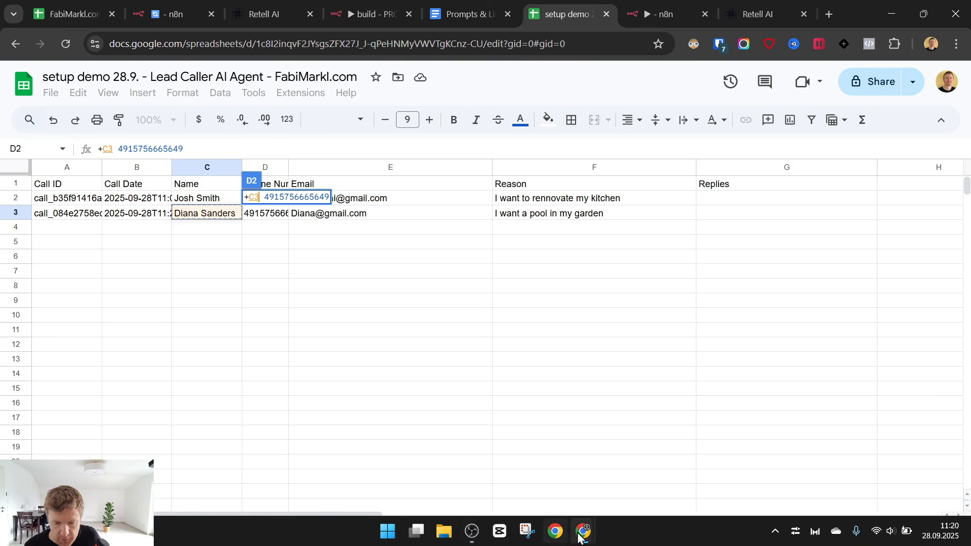
# Refocus the browser and switch from the lead sheet back to n8n's My workflow 45.
pyautogui.click(471, 531)
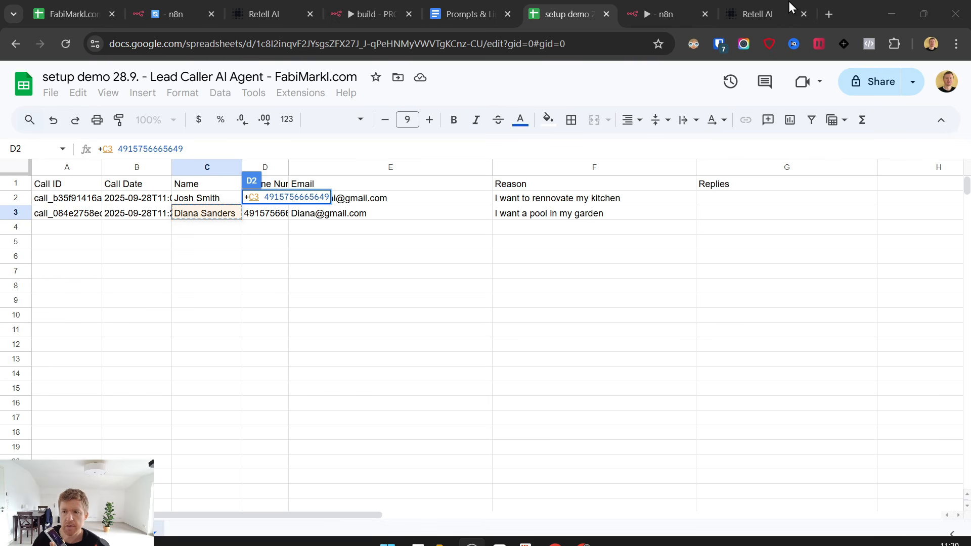
pyautogui.click(896, 10)
pyautogui.click(659, 6)
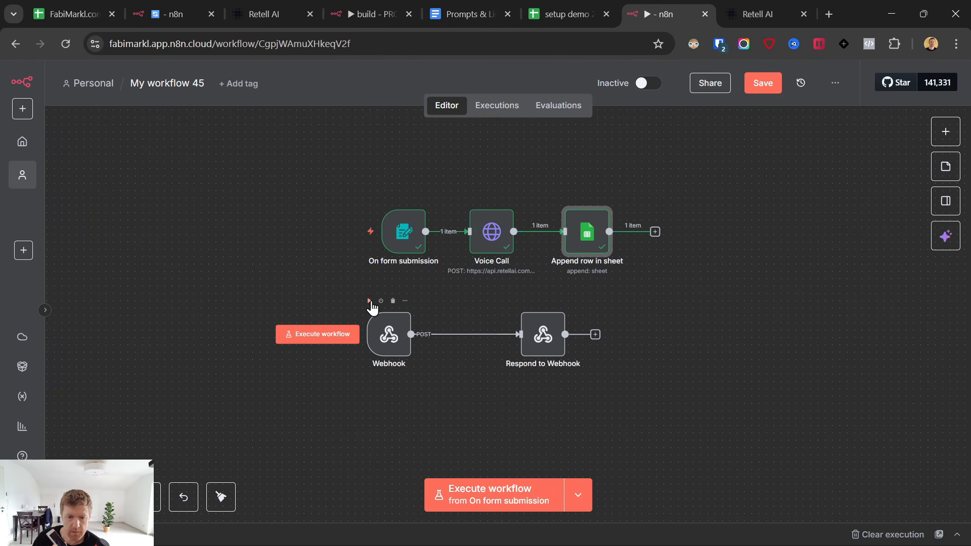
# Execute the Webhook step to listen for the call's event and zoom in on the nodes.
pyautogui.click(369, 301)
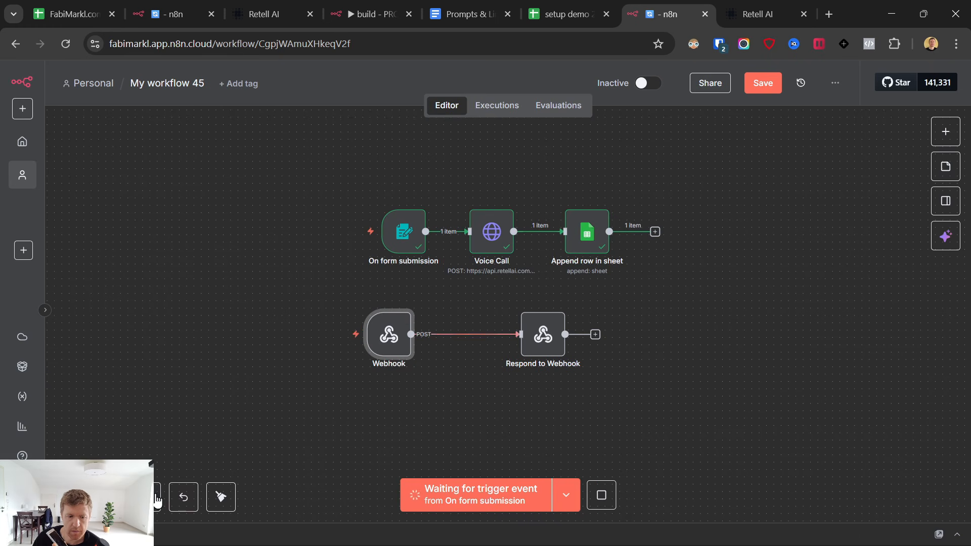
pyautogui.click(109, 497)
pyautogui.click(109, 497)
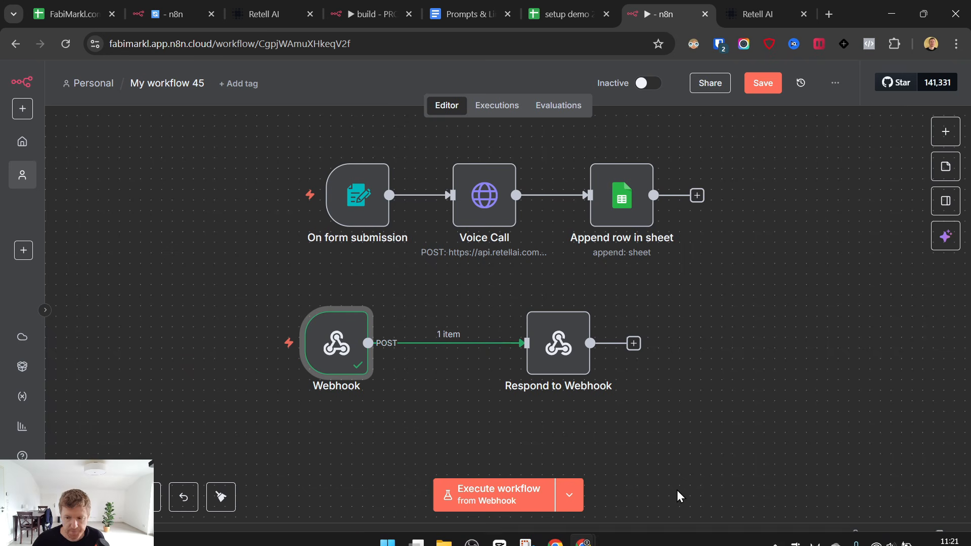
pyautogui.moveTo(763, 543)
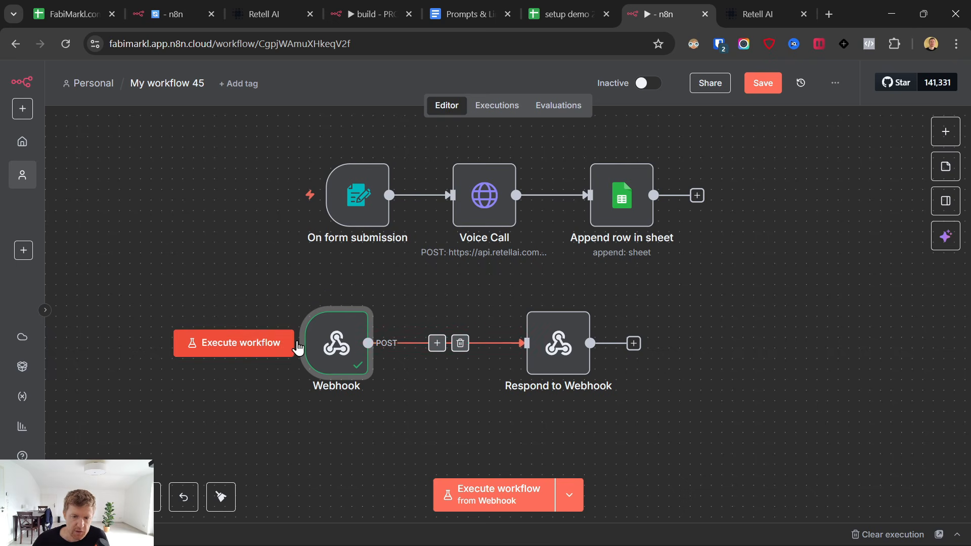
# Inspect the Webhook's captured lead data and remove its link to Respond to Webhook.
pyautogui.doubleClick(351, 345)
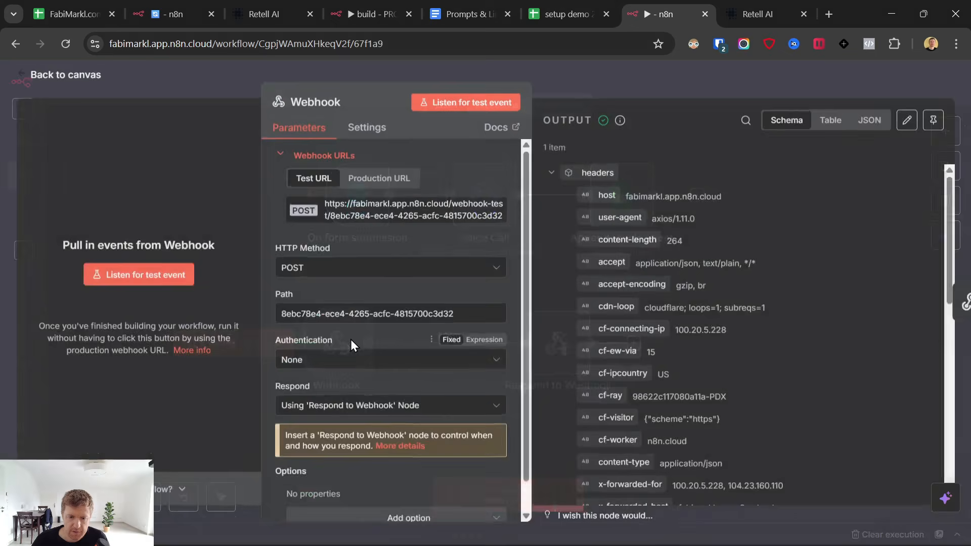
pyautogui.scroll(-5, 640, 319)
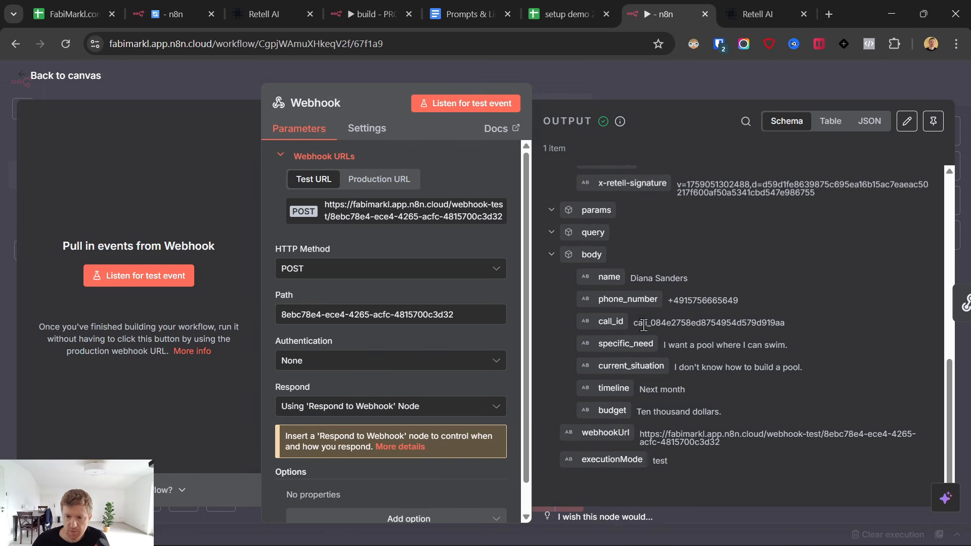
pyautogui.moveTo(764, 434); pyautogui.dragTo(603, 286)
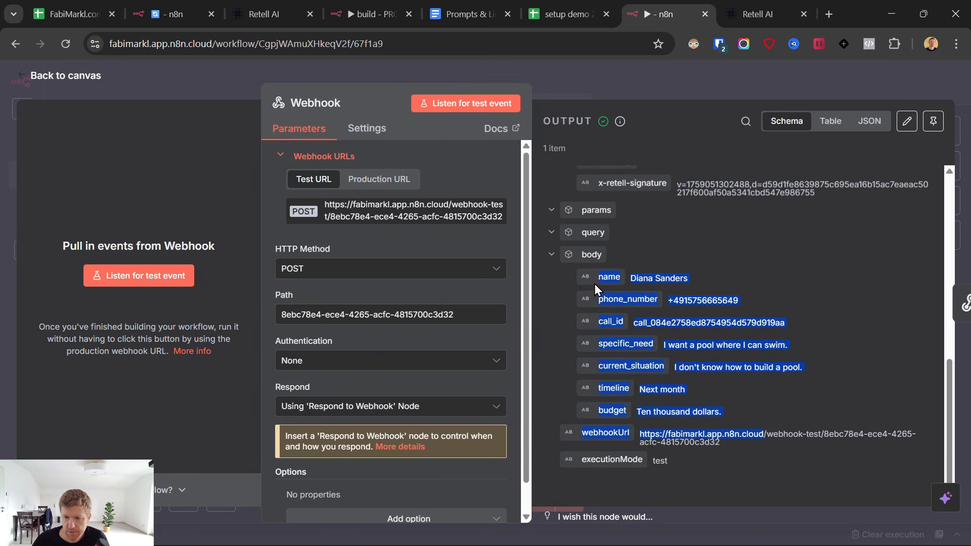
pyautogui.click(21, 75)
pyautogui.moveTo(566, 345); pyautogui.dragTo(648, 346)
pyautogui.moveTo(516, 343)
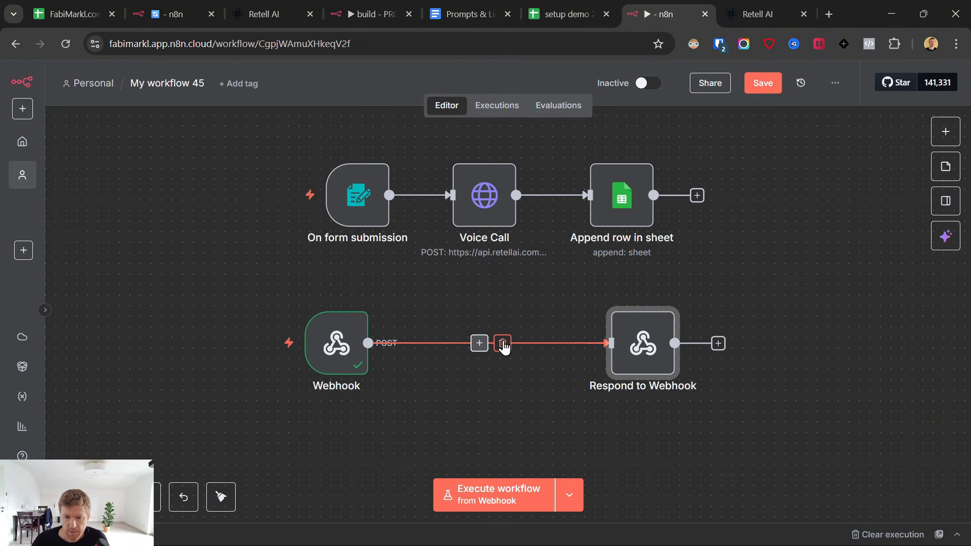
pyautogui.click(502, 344)
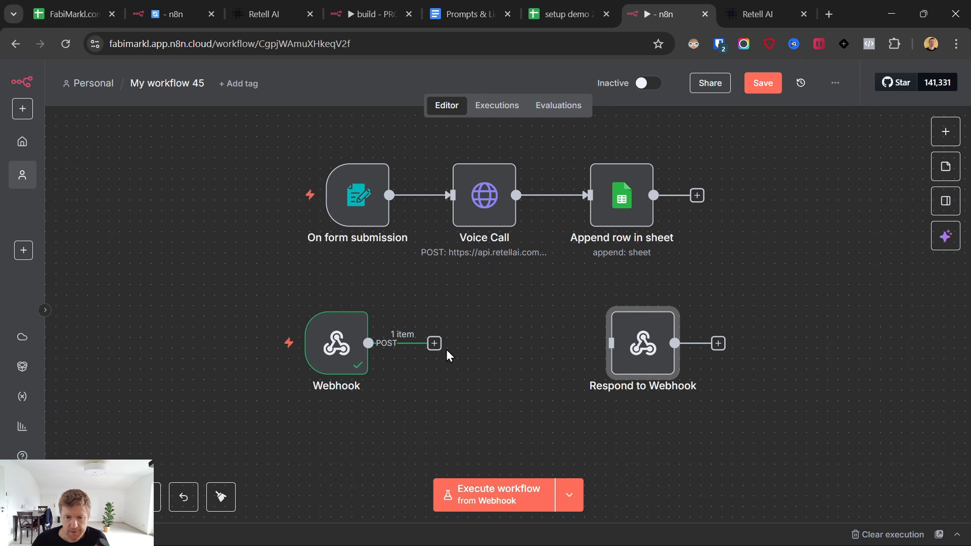
# Duplicate Append row in sheet, wire it after the Webhook, and open its settings.
pyautogui.rightClick(636, 196)
pyautogui.click(681, 336)
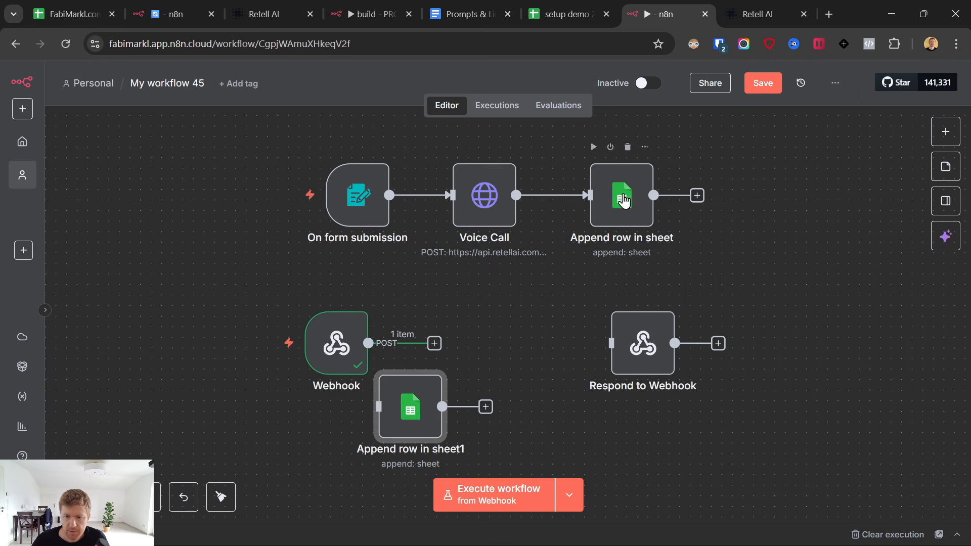
pyautogui.moveTo(406, 394); pyautogui.dragTo(500, 333)
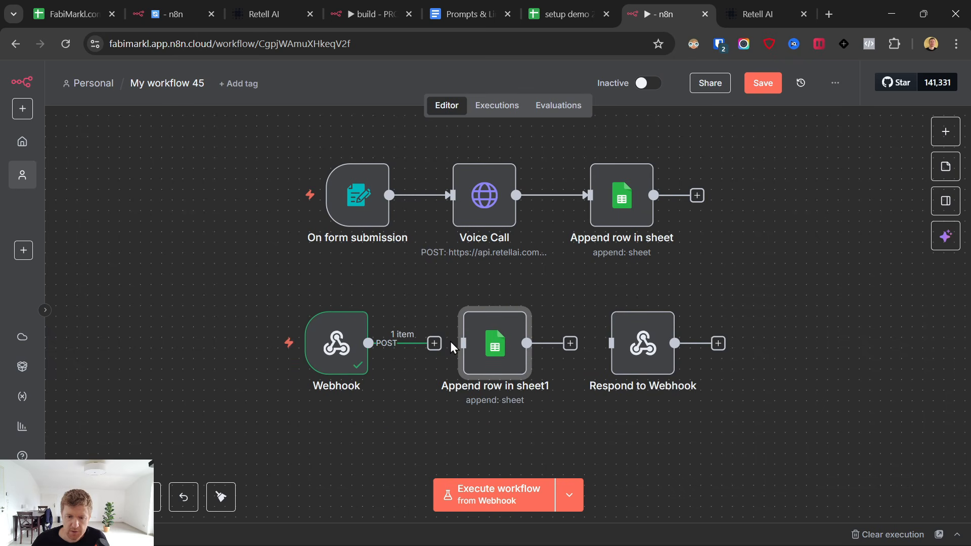
pyautogui.moveTo(435, 344); pyautogui.dragTo(465, 354)
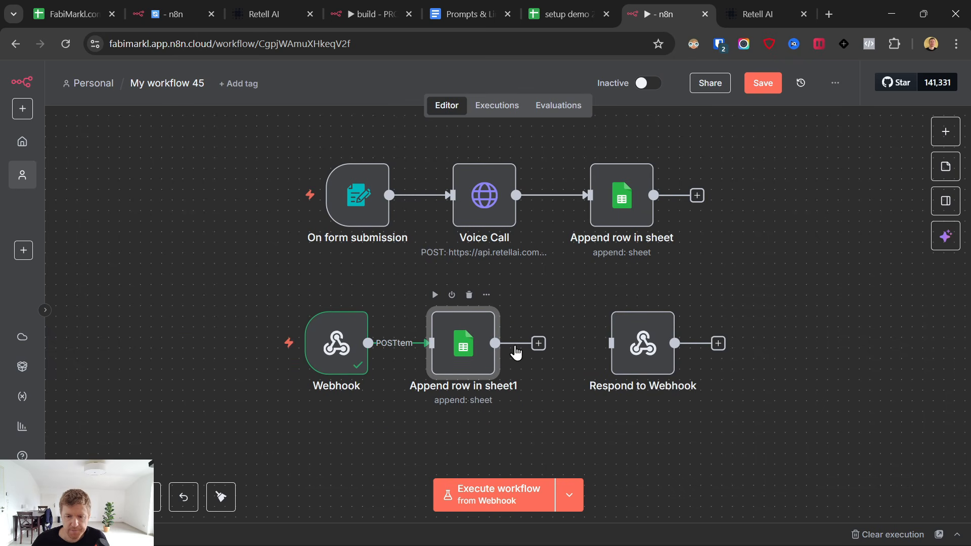
pyautogui.press('Return')
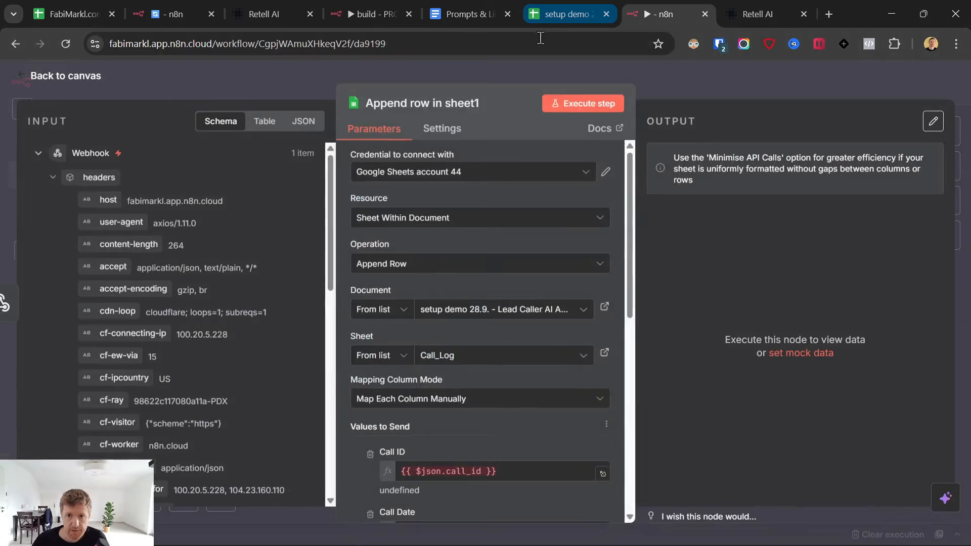
# Rename the copied sheet step to Store Info and set its operation to Update Row.
pyautogui.click(422, 103)
pyautogui.write('Store Info')
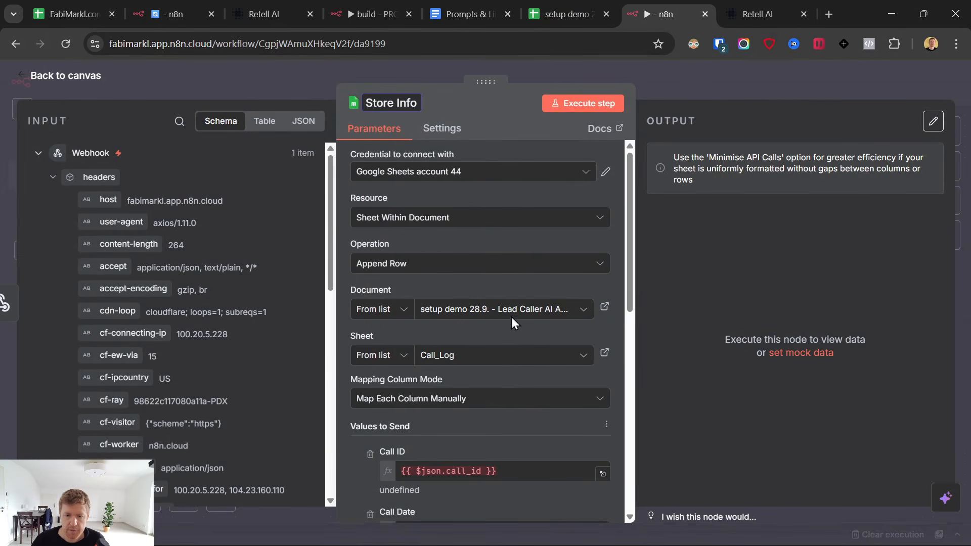
pyautogui.click(376, 263)
pyautogui.scroll(-3, 429, 384)
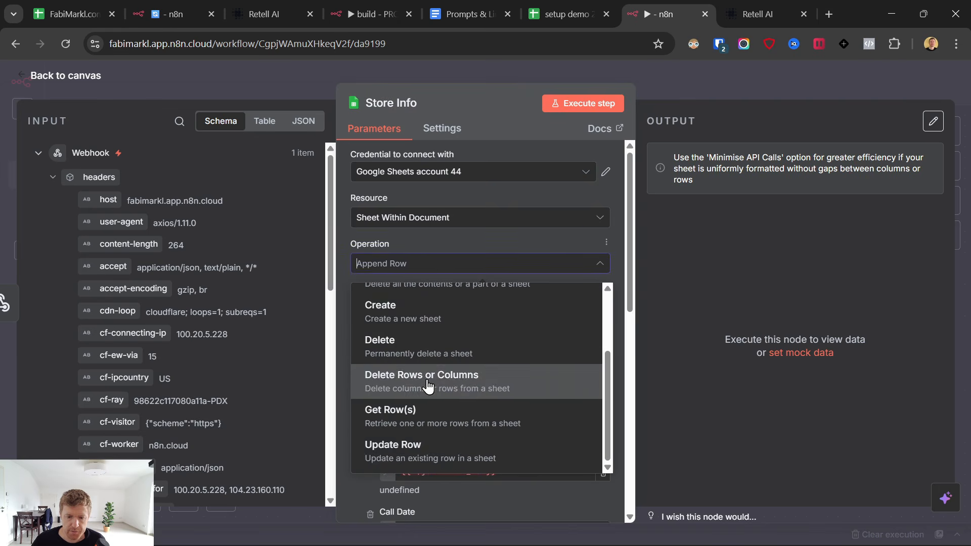
pyautogui.click(416, 447)
# Review row 3's Reason and empty Replies cell in the setup demo sheet, discarding an accidental D2 edit.
pyautogui.click(585, 7)
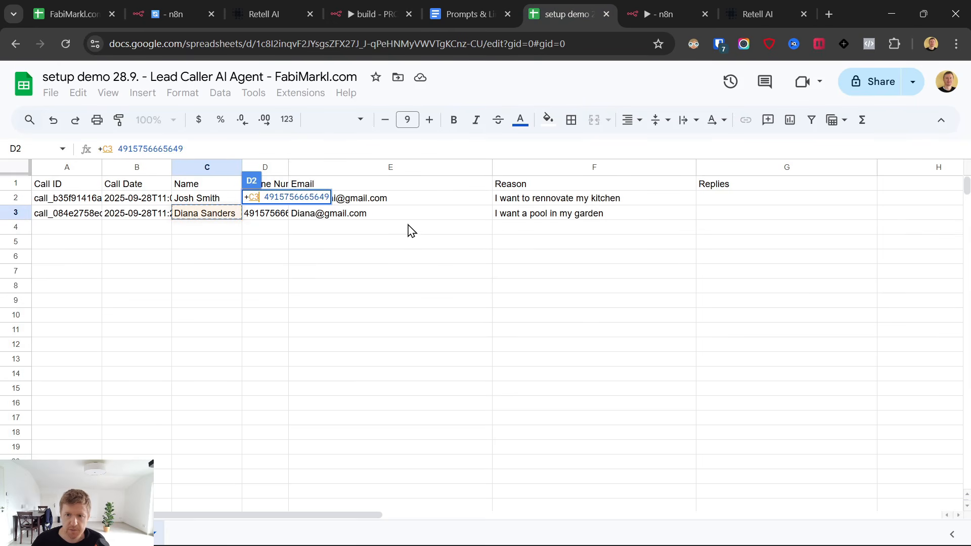
pyautogui.click(320, 262)
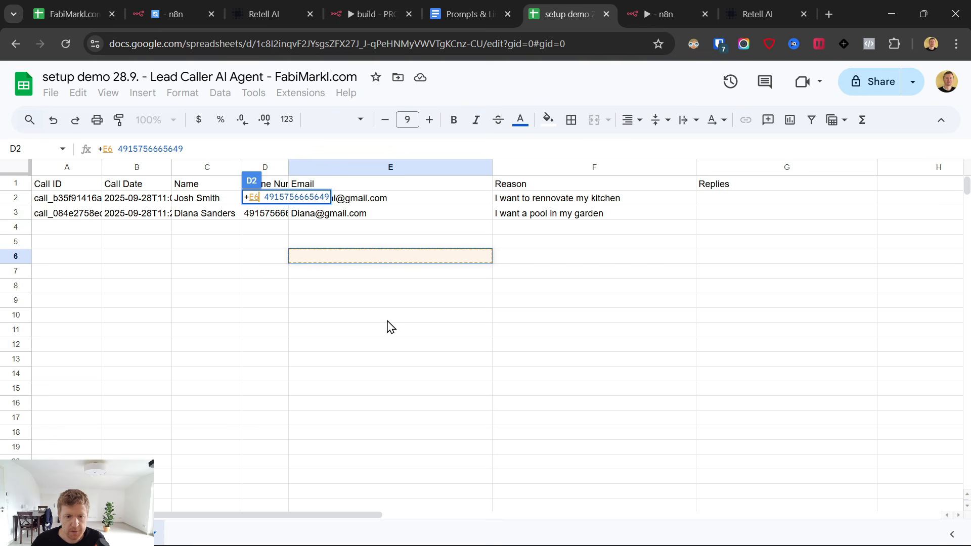
pyautogui.press('Escape')
pyautogui.click(298, 334)
pyautogui.click(542, 219)
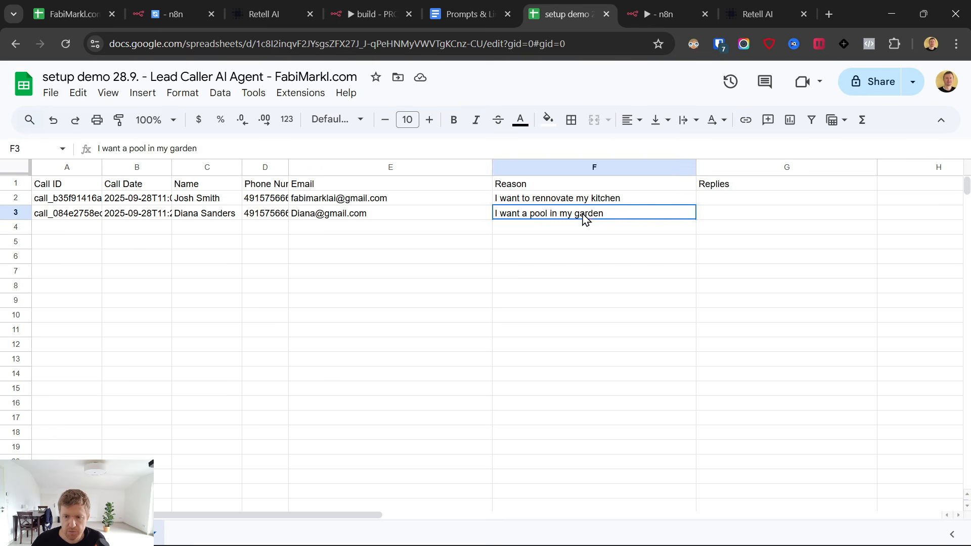
pyautogui.click(713, 218)
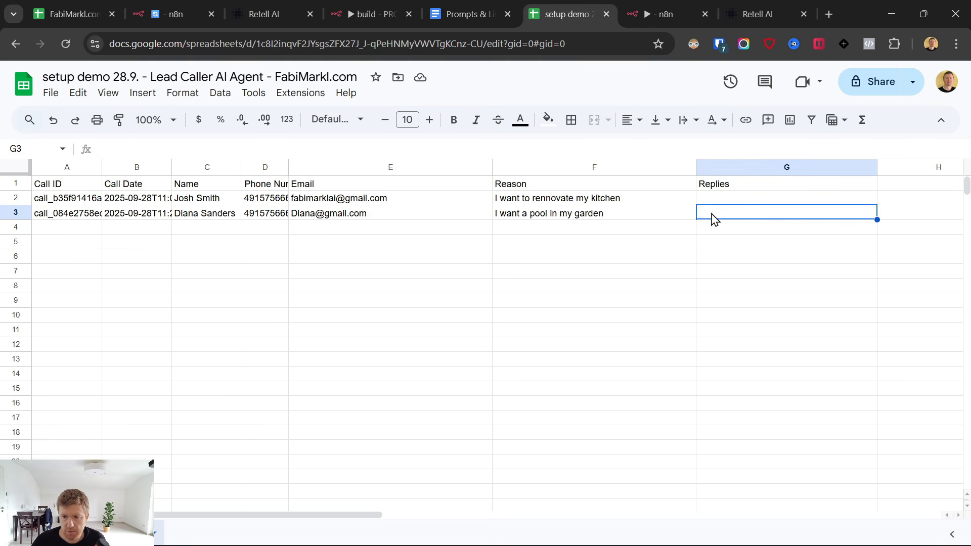
pyautogui.click(681, 11)
# Match rows on the Call ID column and reload the columns to send.
pyautogui.click(451, 242)
pyautogui.scroll(-2, 481, 357)
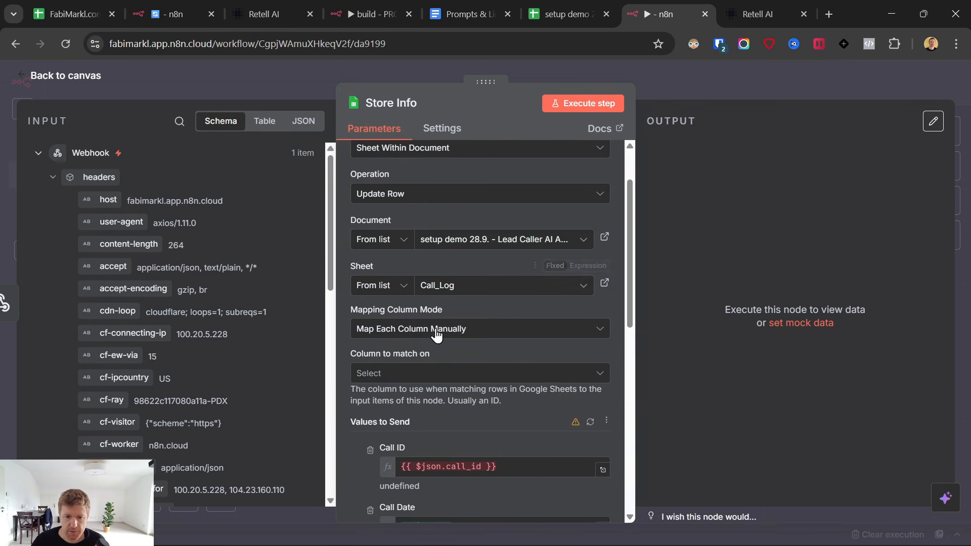
pyautogui.click(414, 372)
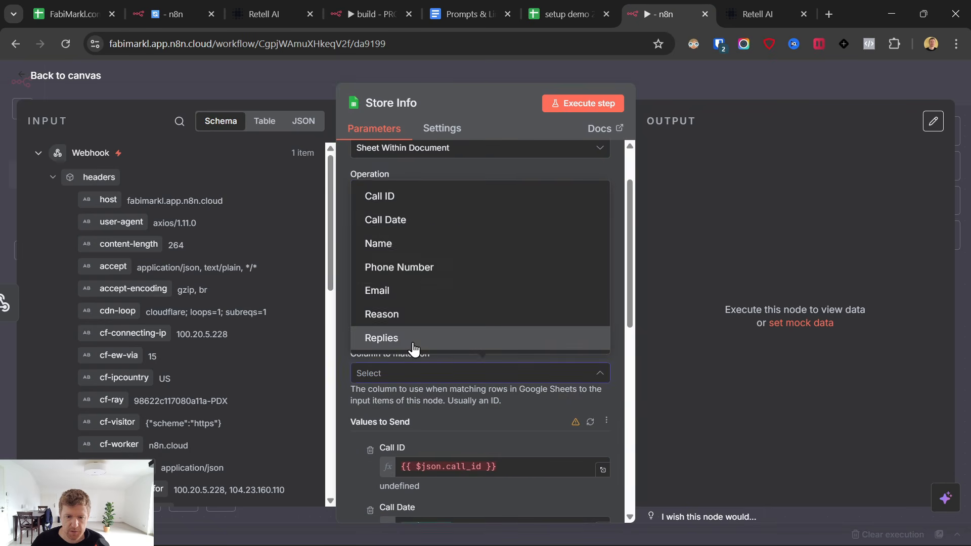
pyautogui.click(397, 196)
pyautogui.scroll(-3, 436, 348)
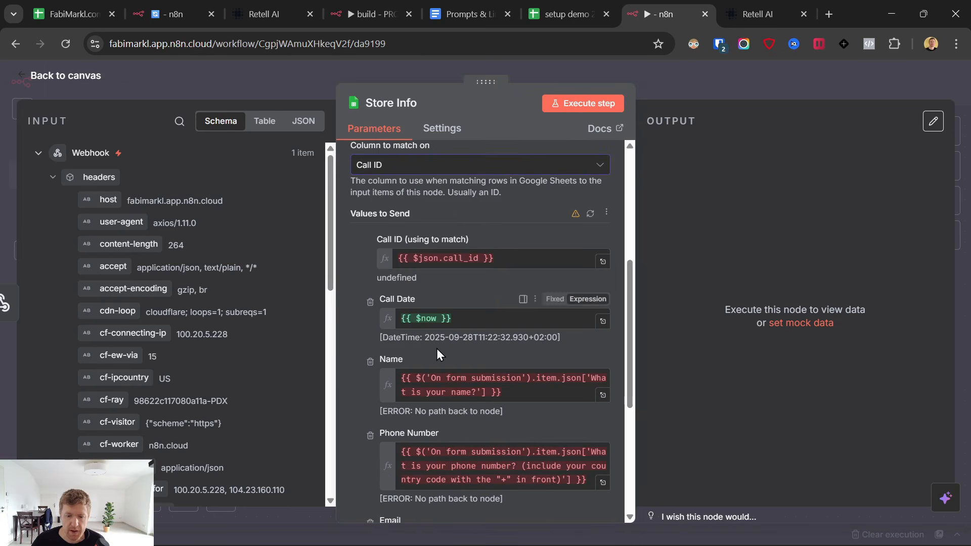
pyautogui.click(590, 214)
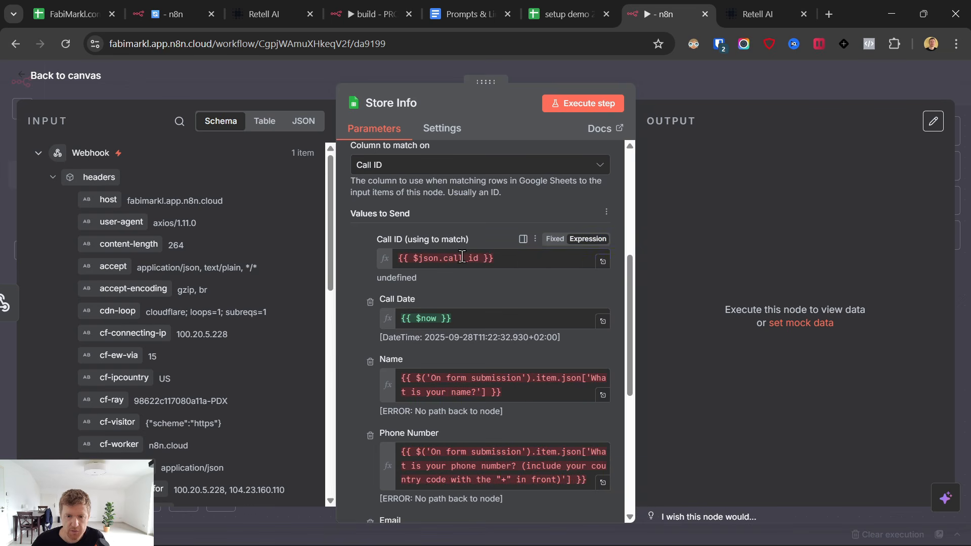
# Clear the Call ID value expression, then check the call IDs in the sheet's column A.
pyautogui.click(488, 262)
pyautogui.hotkey('ctrl', 'a')
pyautogui.press('BackSpace')
pyautogui.click(542, 7)
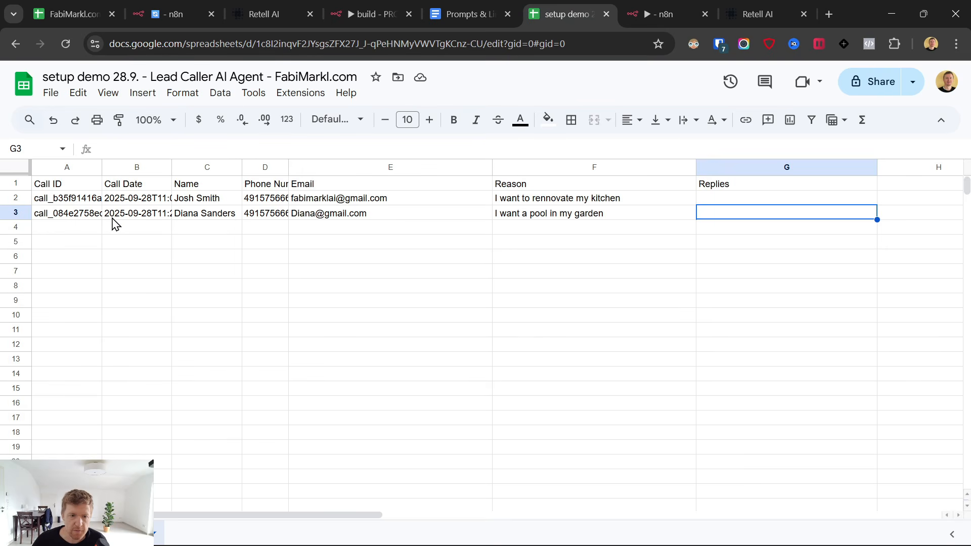
pyautogui.click(70, 214)
pyautogui.click(687, 7)
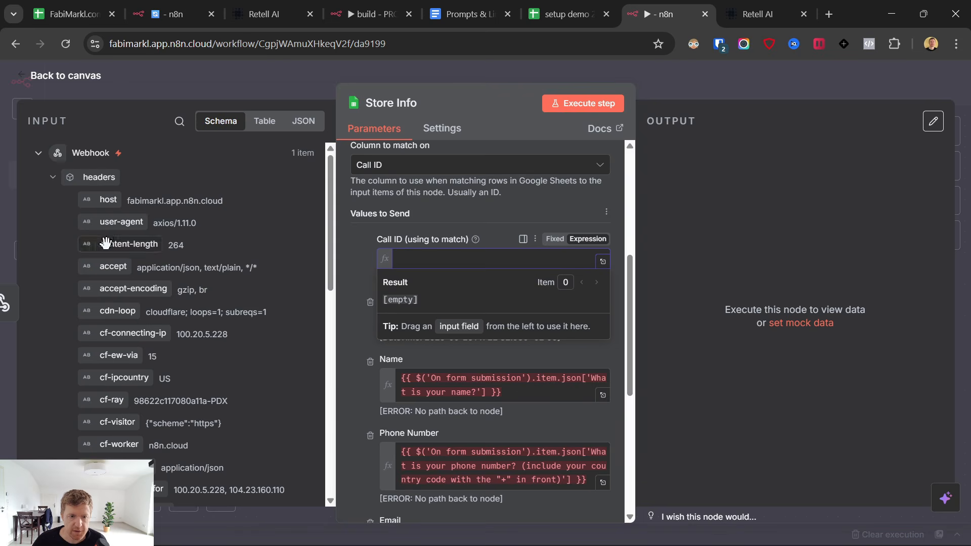
# Map Call ID to the incoming call_id and drop Call Date, Name, Phone Number, Email, Reason and row_number.
pyautogui.scroll(-8, 167, 295)
pyautogui.scroll(1, 162, 307)
pyautogui.scroll(3, 157, 303)
pyautogui.scroll(-4, 131, 295)
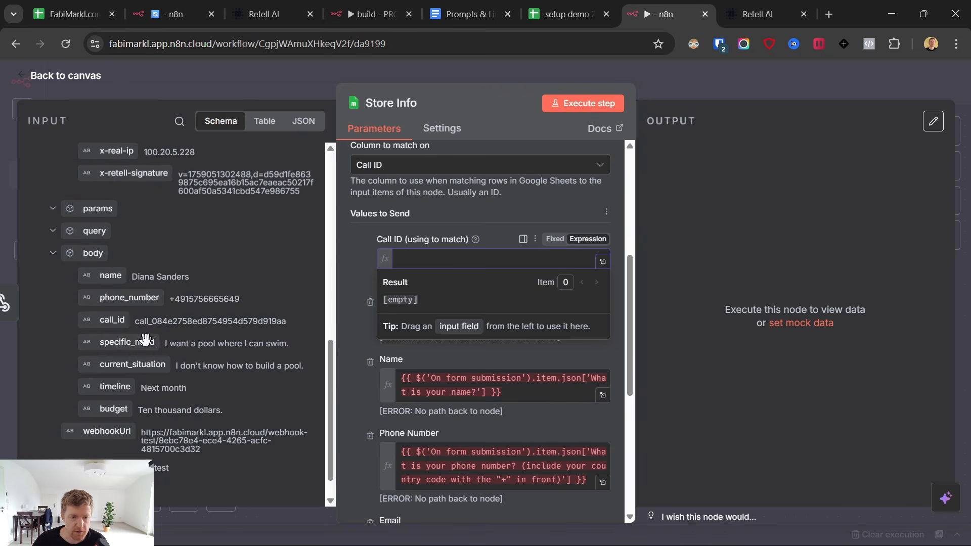
pyautogui.moveTo(108, 322); pyautogui.dragTo(399, 259)
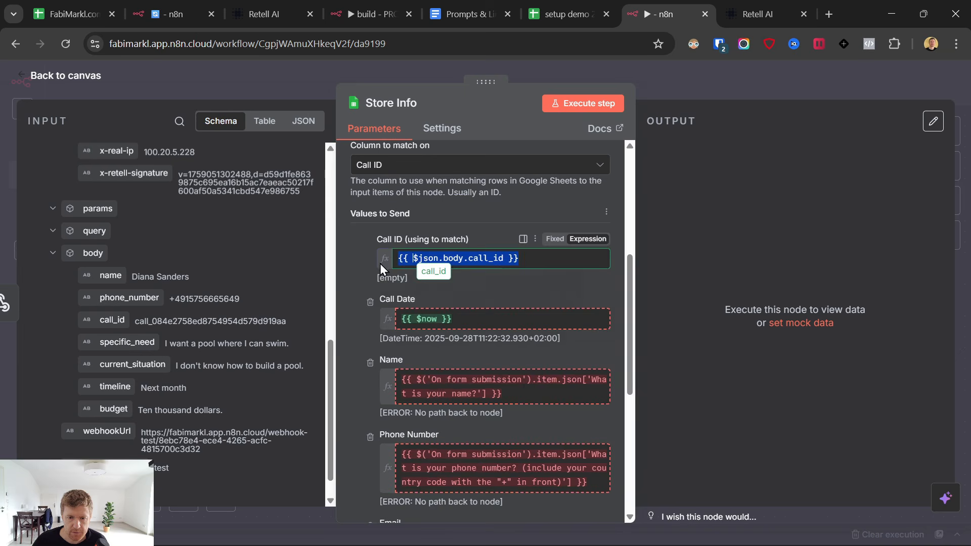
pyautogui.click(370, 302)
pyautogui.click(369, 302)
pyautogui.click(369, 302)
pyautogui.click(370, 302)
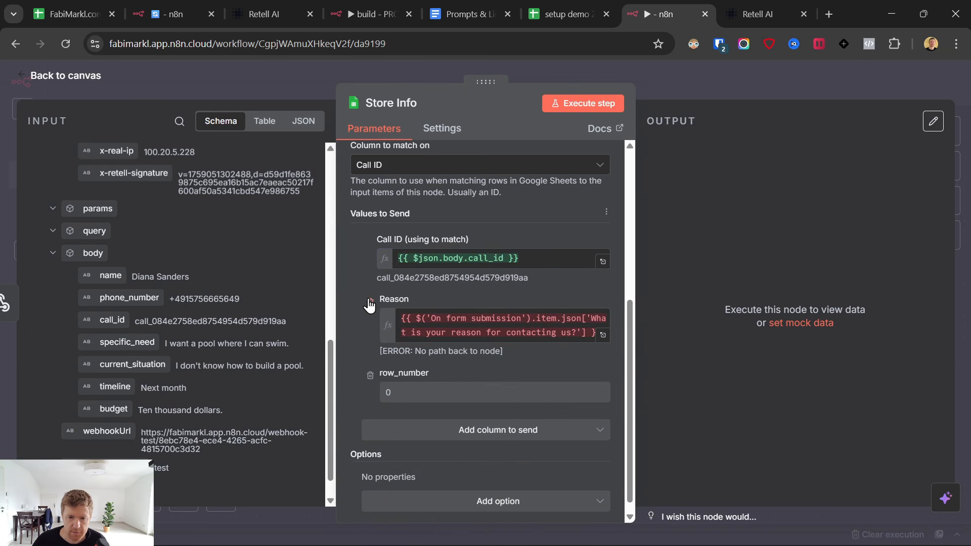
pyautogui.click(369, 302)
pyautogui.click(370, 366)
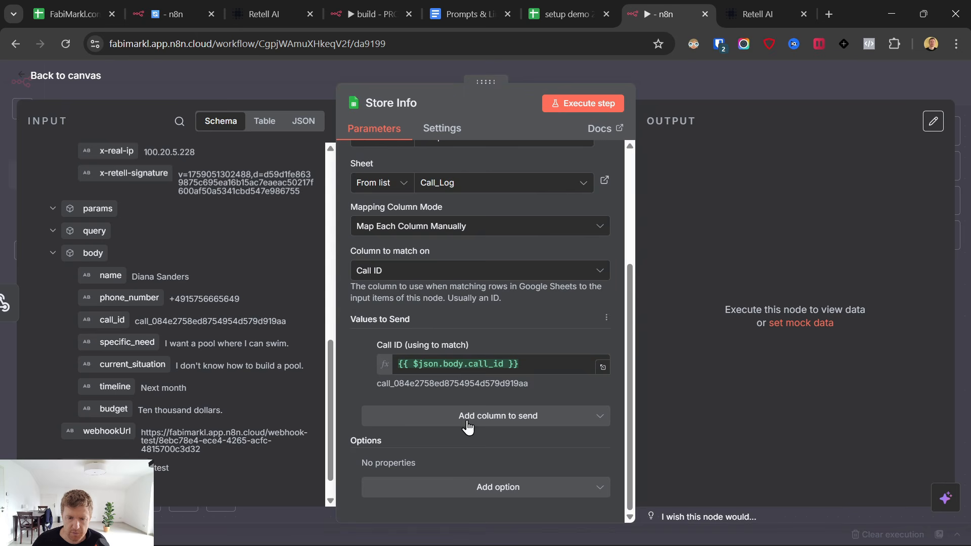
# Add a Replies expression starting with 'Need:' plus specific_need and a Situation line.
pyautogui.click(461, 416)
pyautogui.click(423, 358)
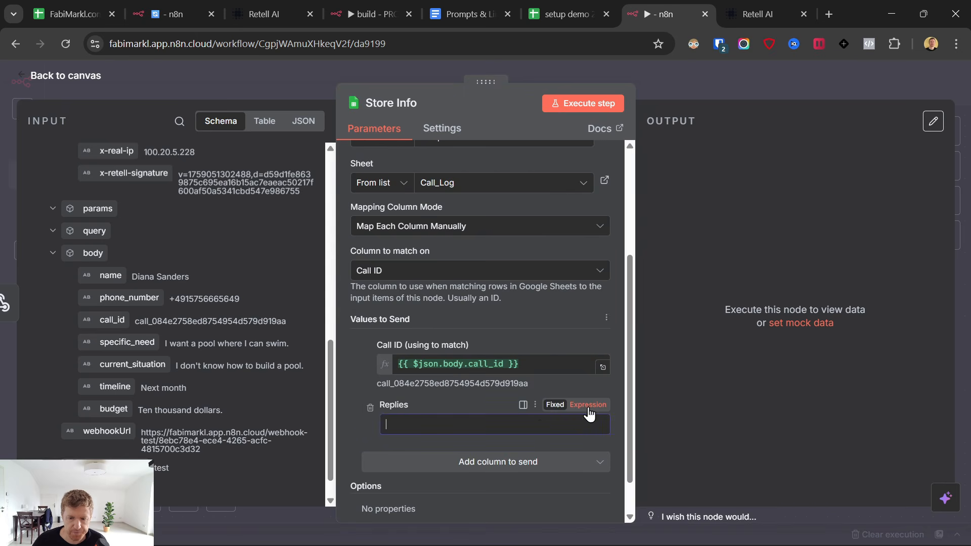
pyautogui.click(541, 428)
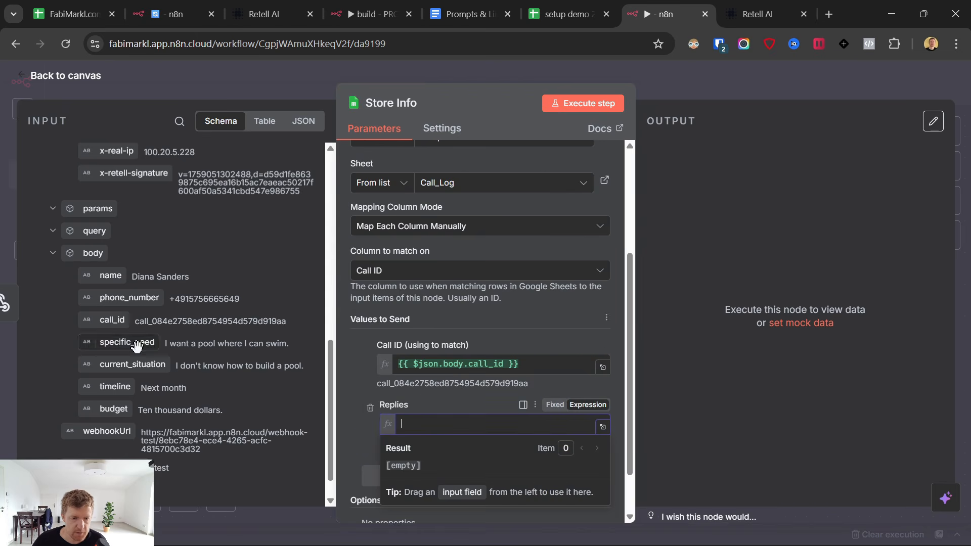
pyautogui.write('Need:')
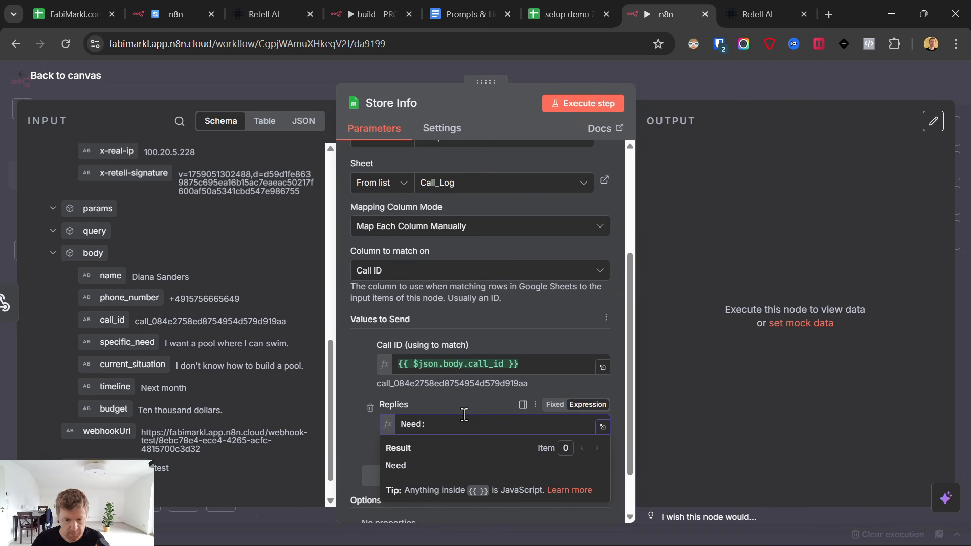
pyautogui.moveTo(127, 342); pyautogui.dragTo(506, 427)
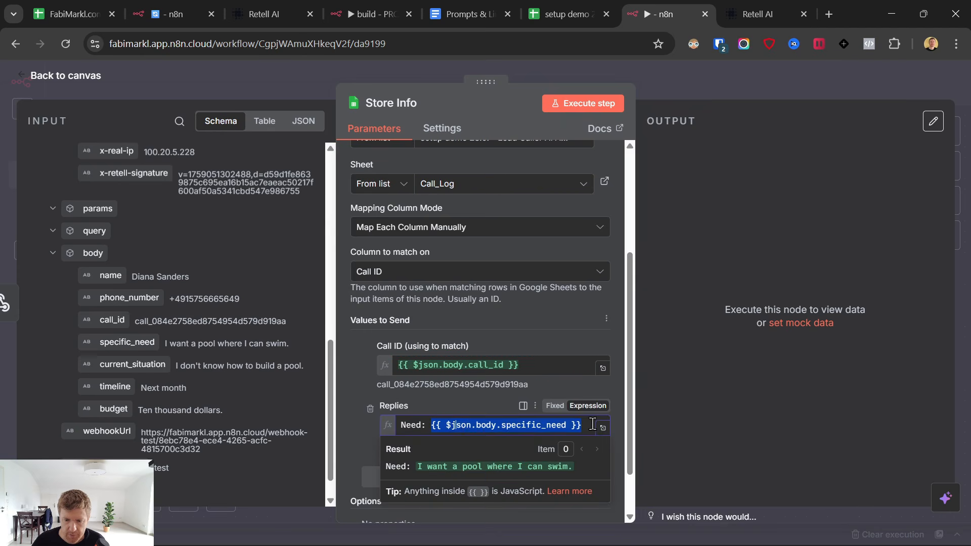
pyautogui.press('Return')
pyautogui.press('Return')
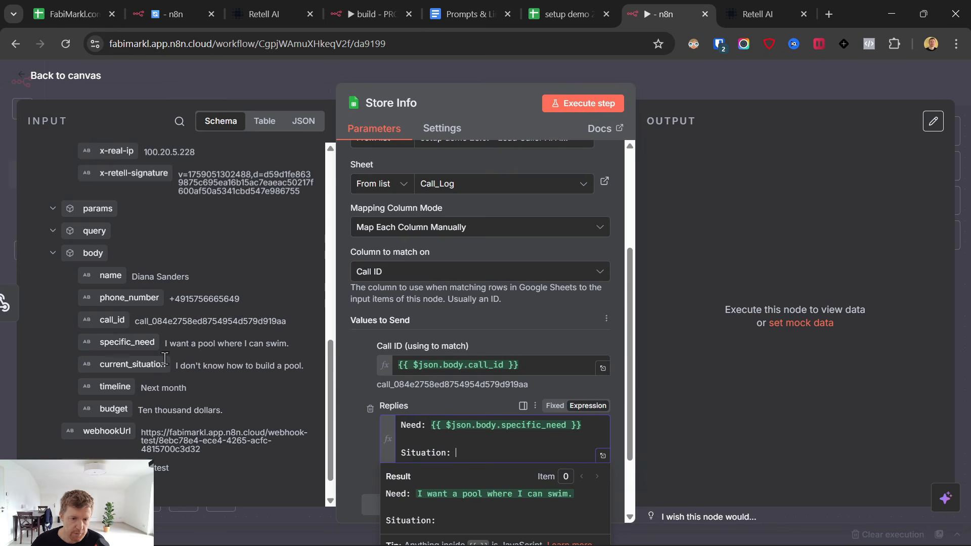
pyautogui.moveTo(127, 342); pyautogui.dragTo(496, 454)
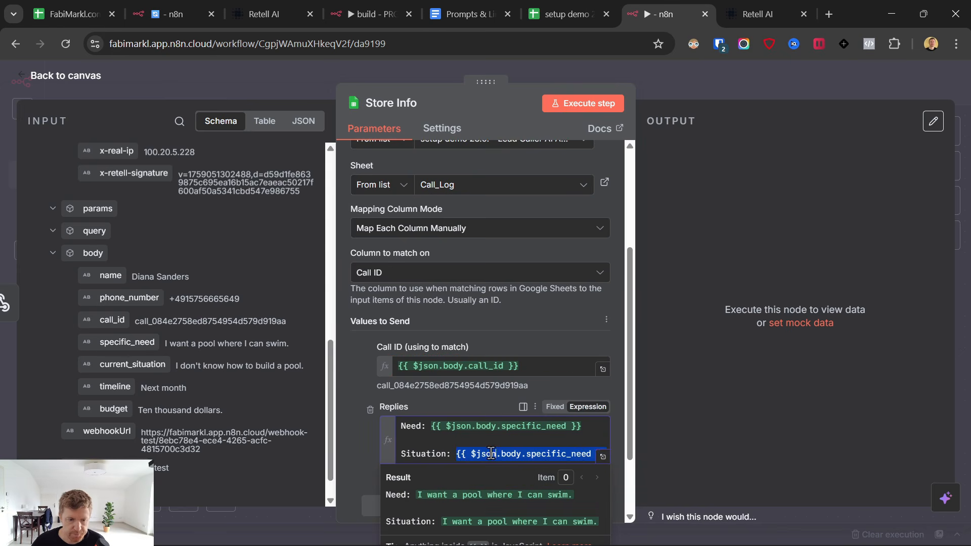
pyautogui.scroll(-2, 524, 443)
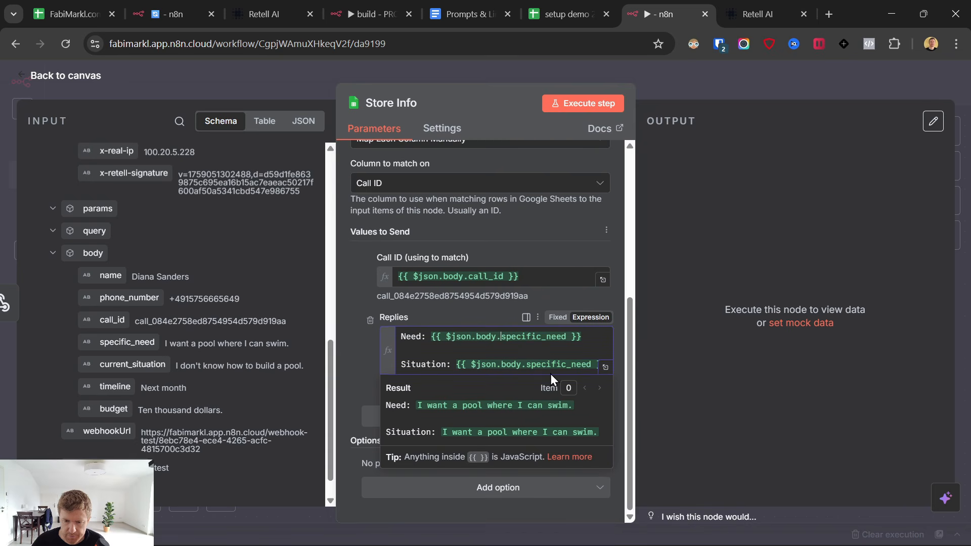
pyautogui.moveTo(556, 364); pyautogui.dragTo(582, 365)
# Append Timeline and Budget lines filled with the timeline and budget fields to Replies.
pyautogui.press('End')
pyautogui.press('Return')
pyautogui.press('Return')
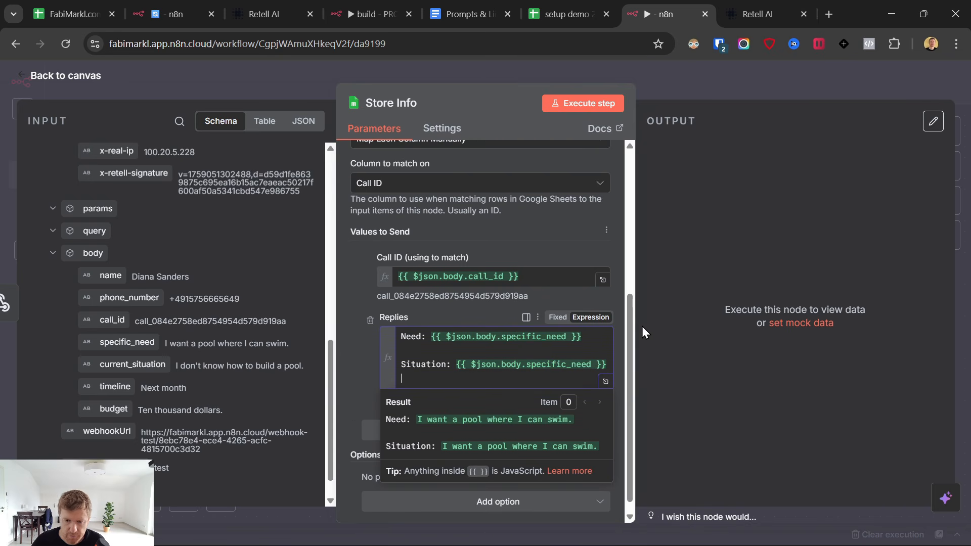
pyautogui.write('t')
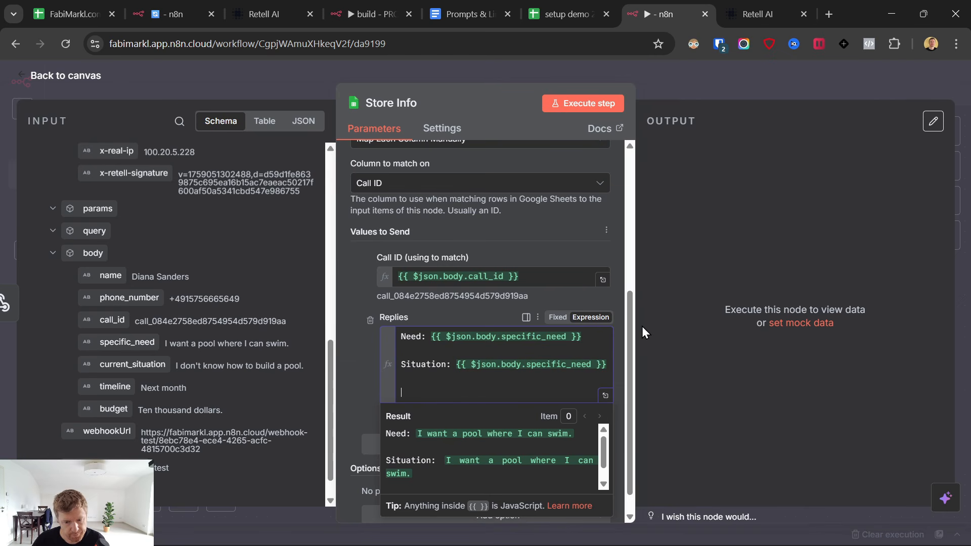
pyautogui.write('imeline:')
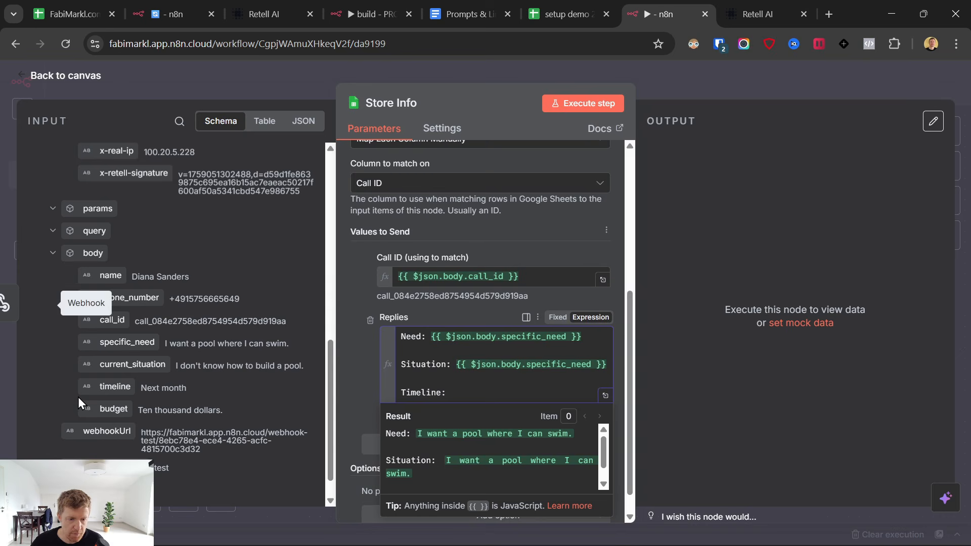
pyautogui.moveTo(114, 387); pyautogui.dragTo(500, 393)
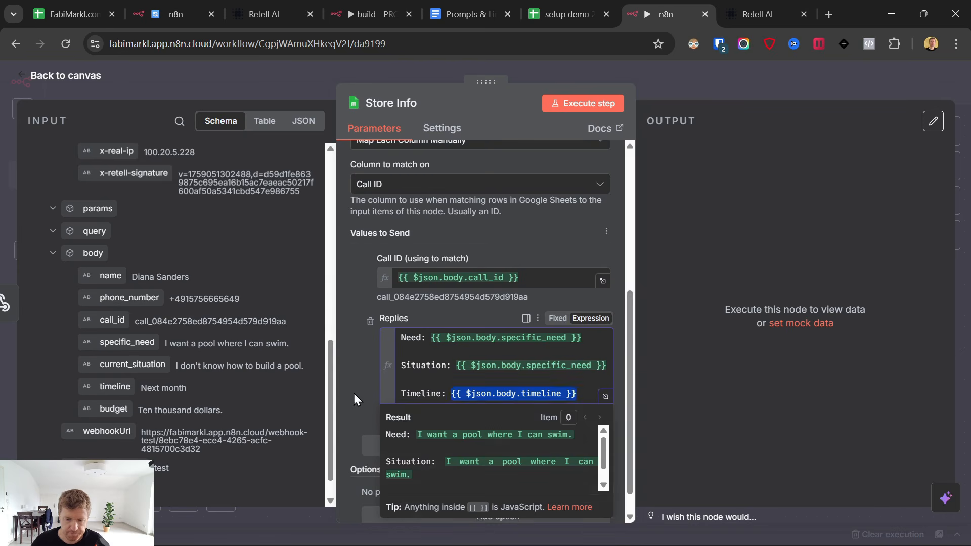
pyautogui.click(589, 393)
pyautogui.press('Return')
pyautogui.press('Return')
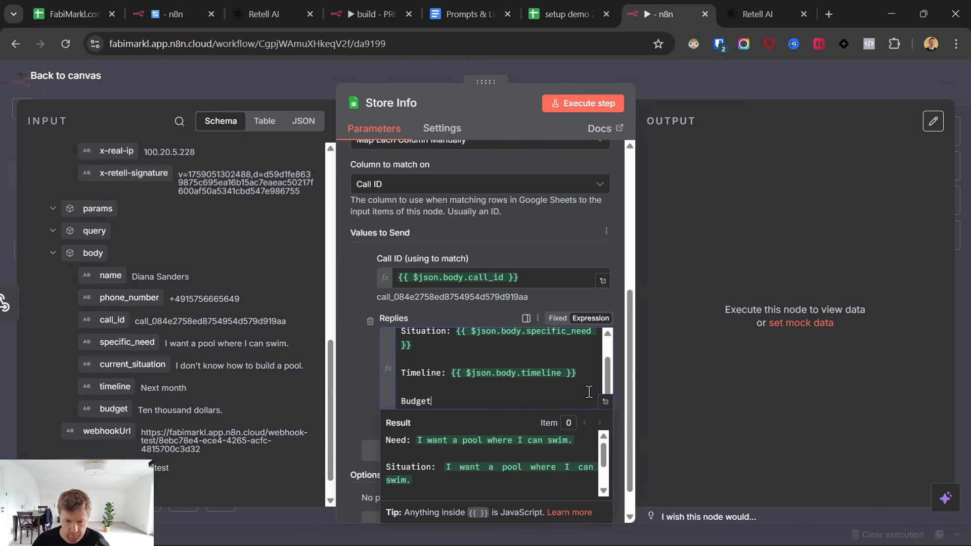
pyautogui.moveTo(101, 408); pyautogui.dragTo(476, 402)
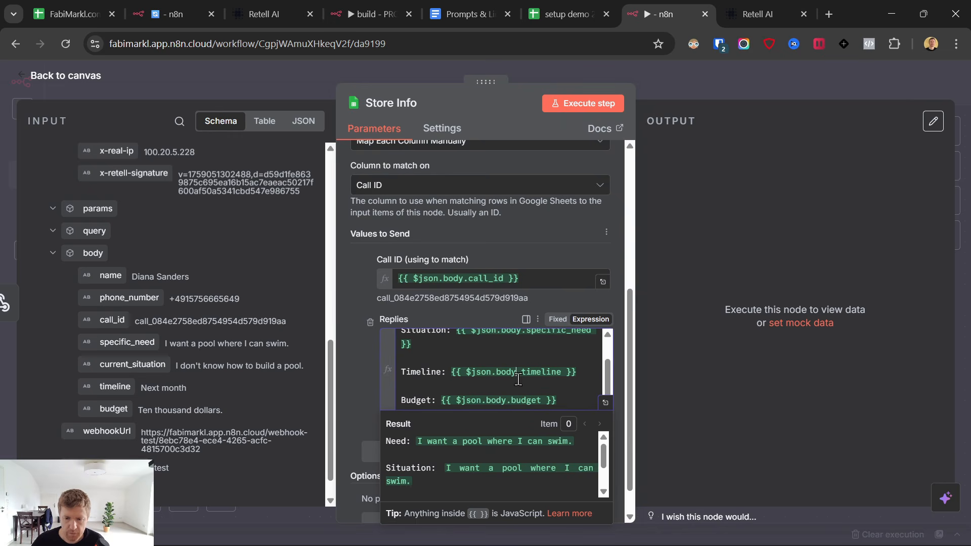
# Run the Store Info step and verify the Replies text written to the lead's row.
pyautogui.click(572, 103)
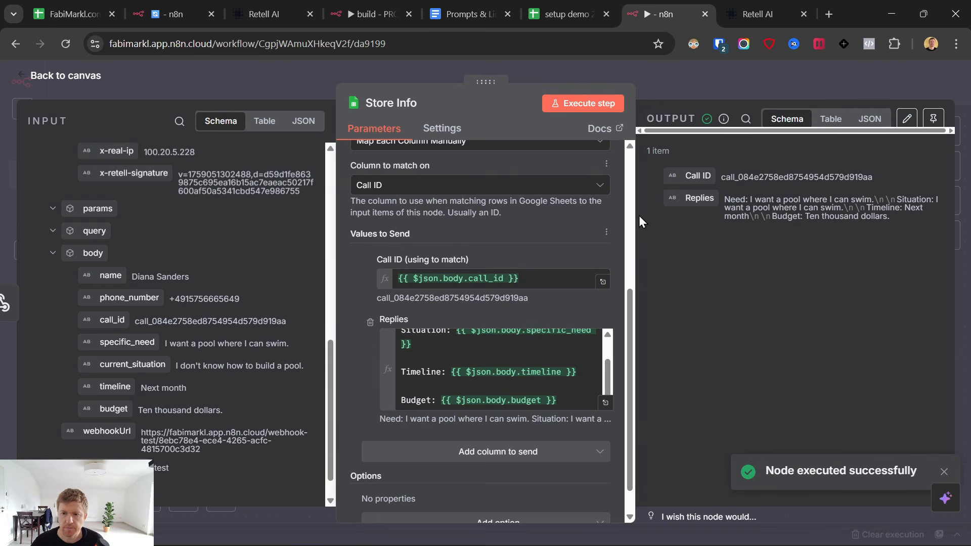
pyautogui.click(577, 11)
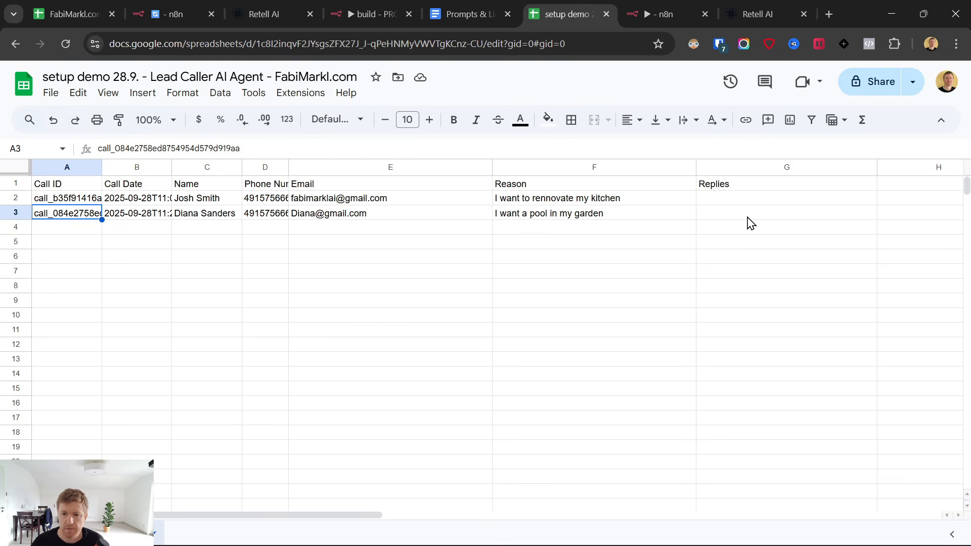
pyautogui.click(773, 254)
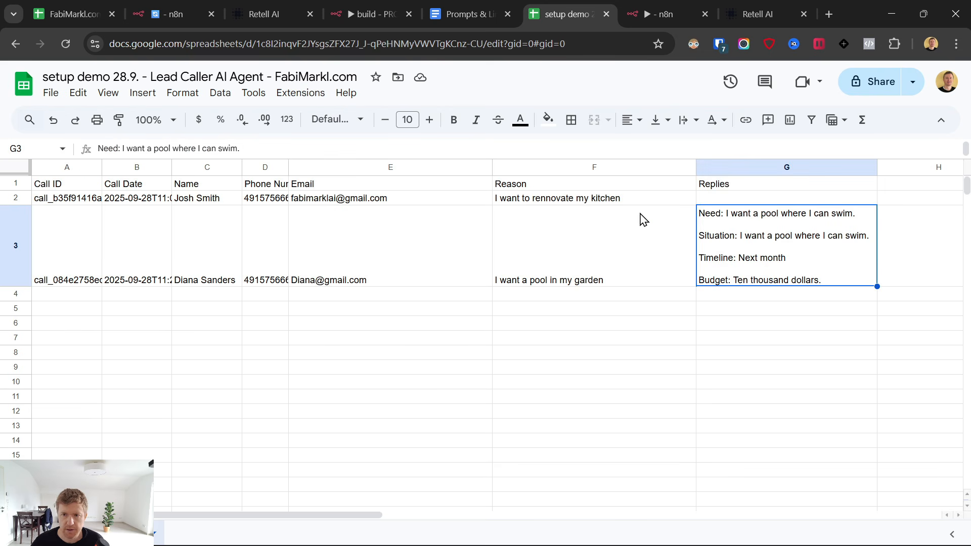
pyautogui.click(652, 12)
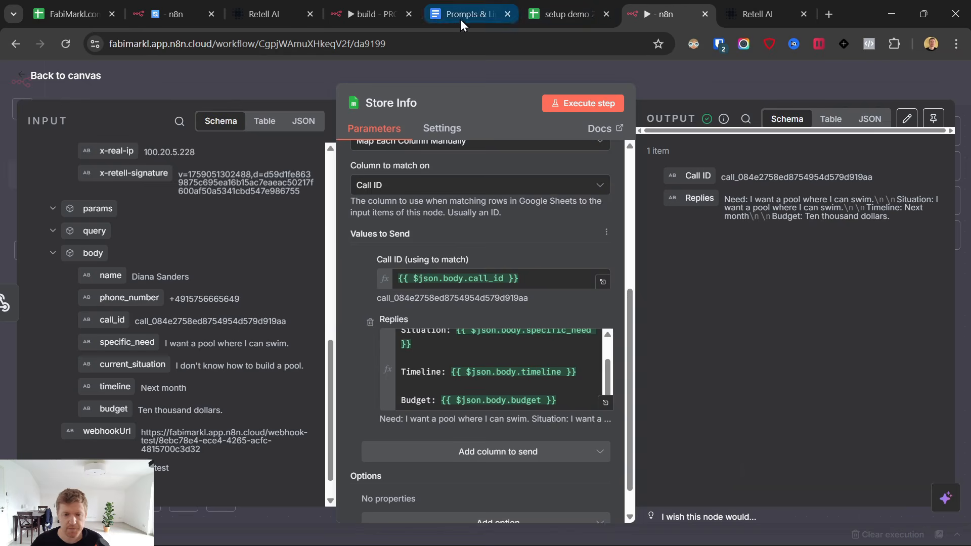
pyautogui.click(19, 83)
# Connect Store Info to Respond to Webhook, align the nodes, and activate the workflow.
pyautogui.click(761, 82)
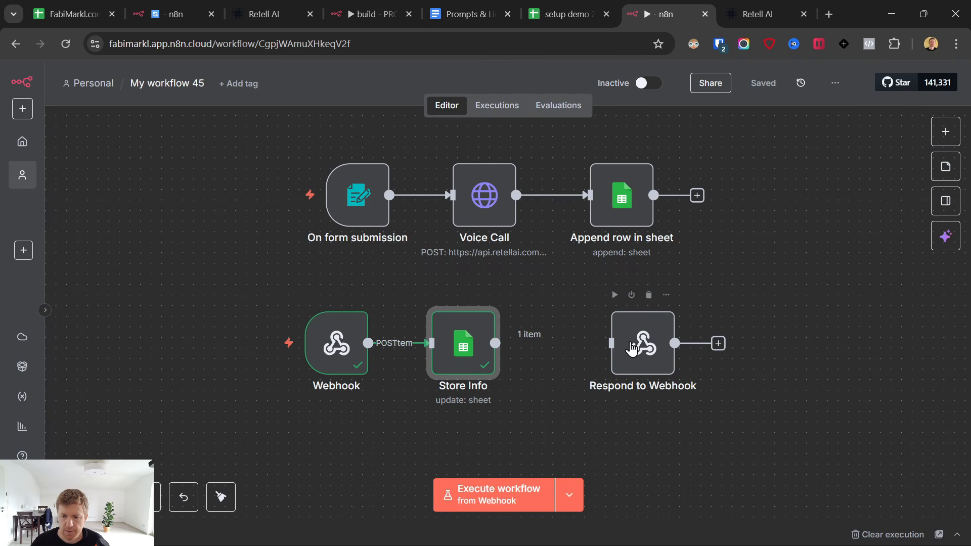
pyautogui.moveTo(632, 349)
pyautogui.mouseDown()
pyautogui.moveTo(644, 348)
pyautogui.moveTo(635, 345)
pyautogui.mouseUp()
pyautogui.click(765, 87)
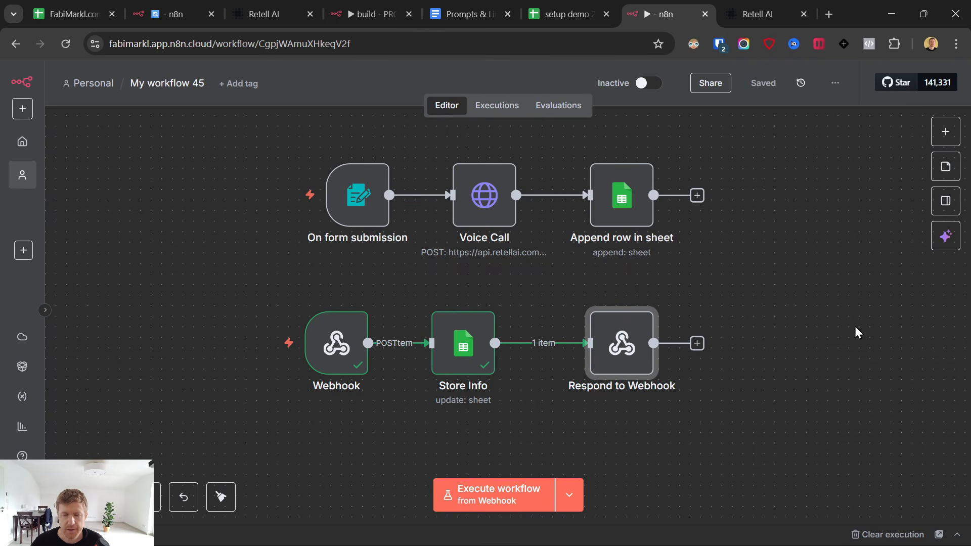
pyautogui.moveTo(216, 132); pyautogui.dragTo(883, 470)
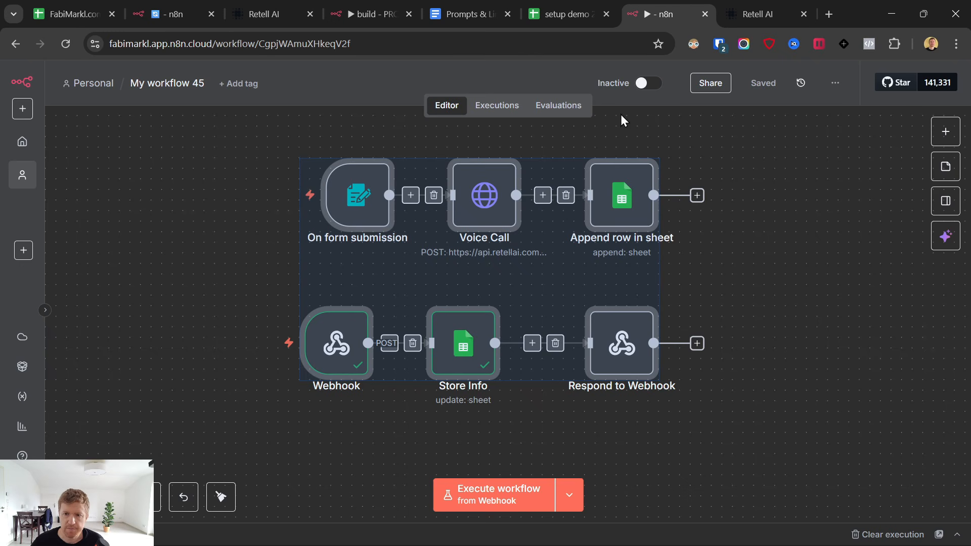
pyautogui.click(645, 85)
# Copy the Webhook trigger's production URL.
pyautogui.moveTo(364, 212)
pyautogui.moveTo(347, 341)
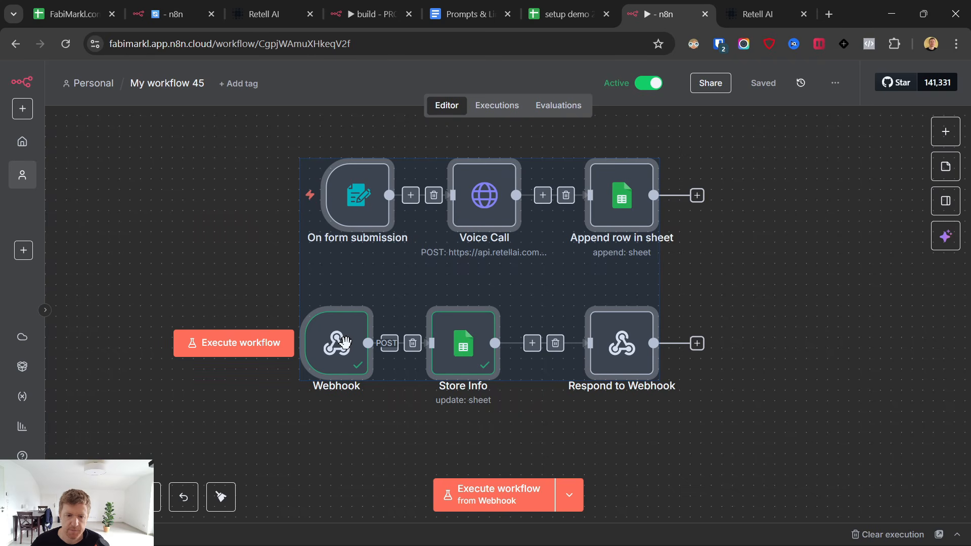
pyautogui.click(218, 282)
pyautogui.click(336, 328)
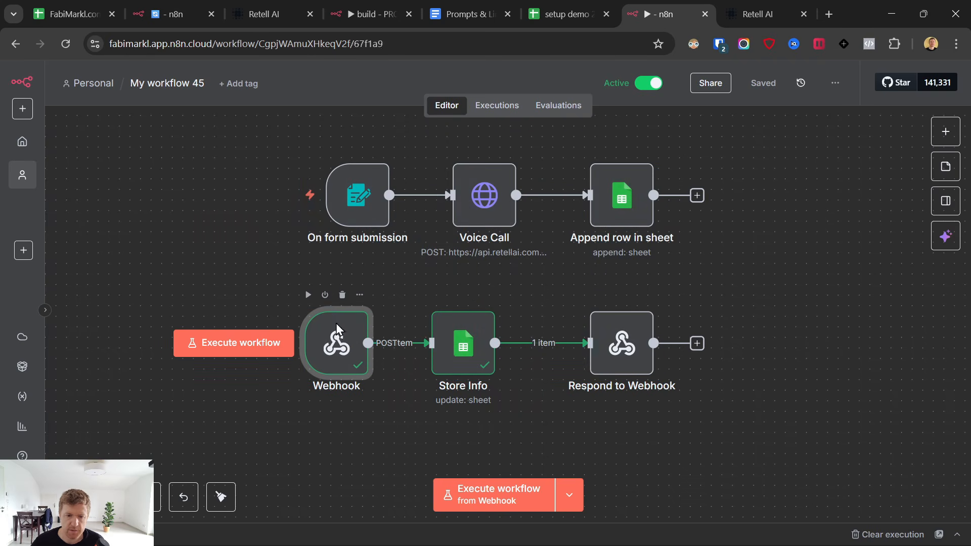
pyautogui.doubleClick(336, 326)
pyautogui.click(379, 179)
pyautogui.click(324, 210)
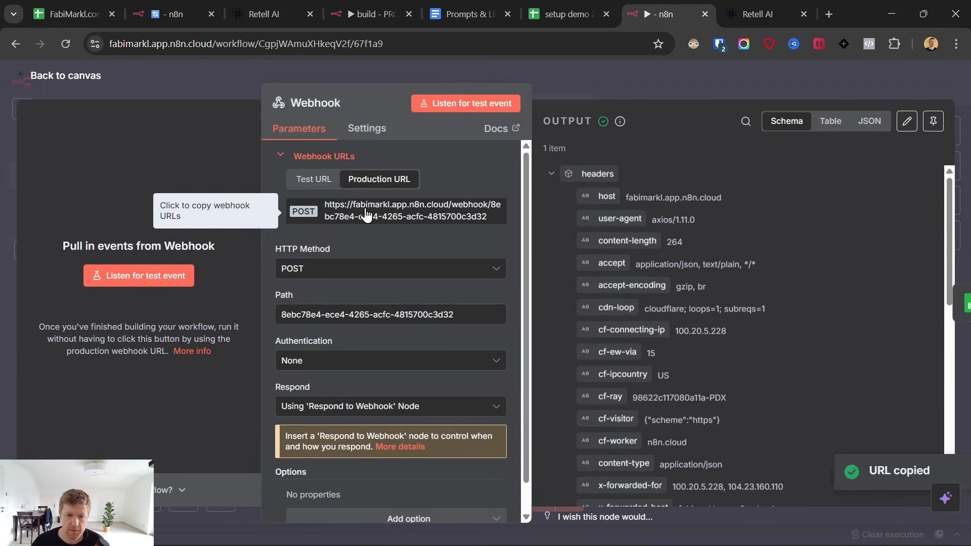
# Replace the save_lead_data API endpoint with the production webhook URL and save the function.
pyautogui.click(723, 7)
pyautogui.click(673, 196)
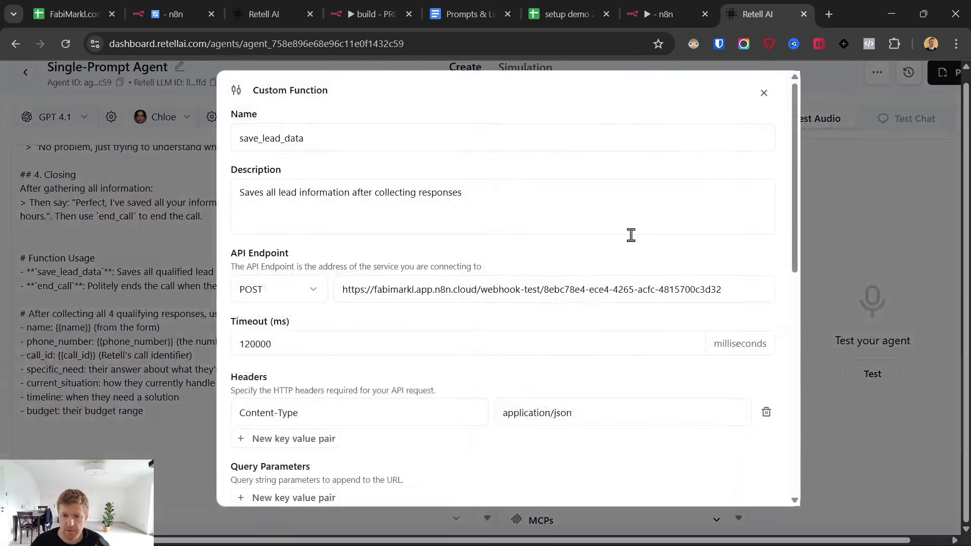
pyautogui.moveTo(480, 288); pyautogui.dragTo(555, 300)
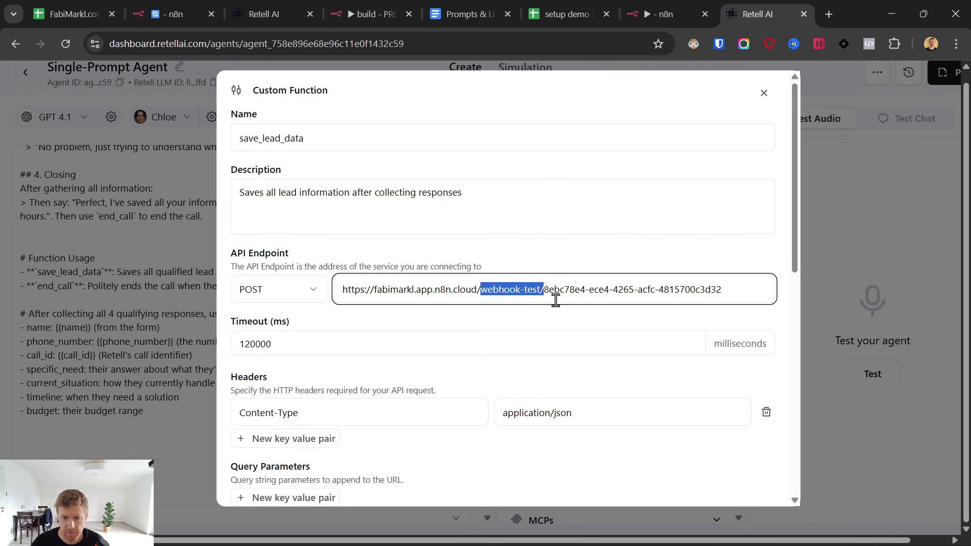
pyautogui.hotkey('ctrl', 'a')
pyautogui.hotkey('ctrl', 'v')
pyautogui.scroll(-10, 461, 336)
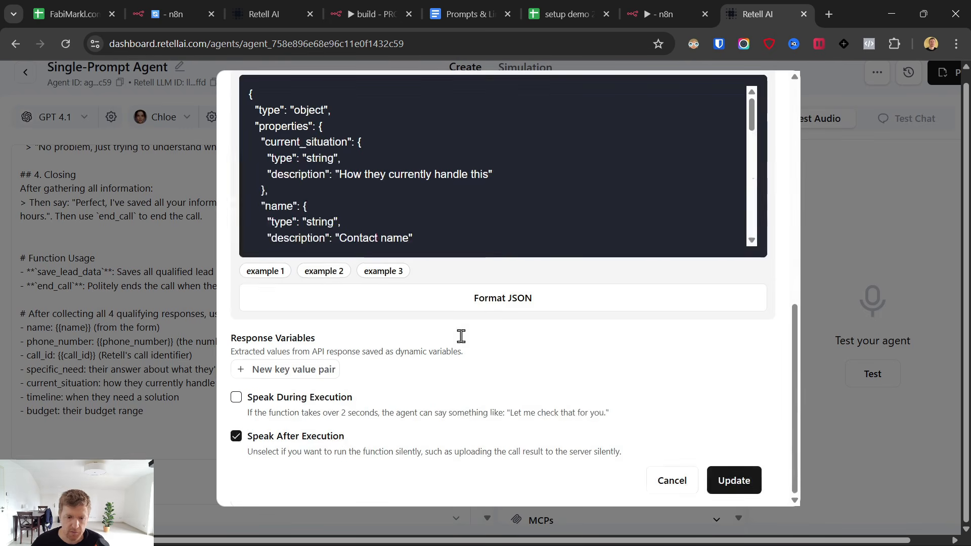
pyautogui.click(738, 486)
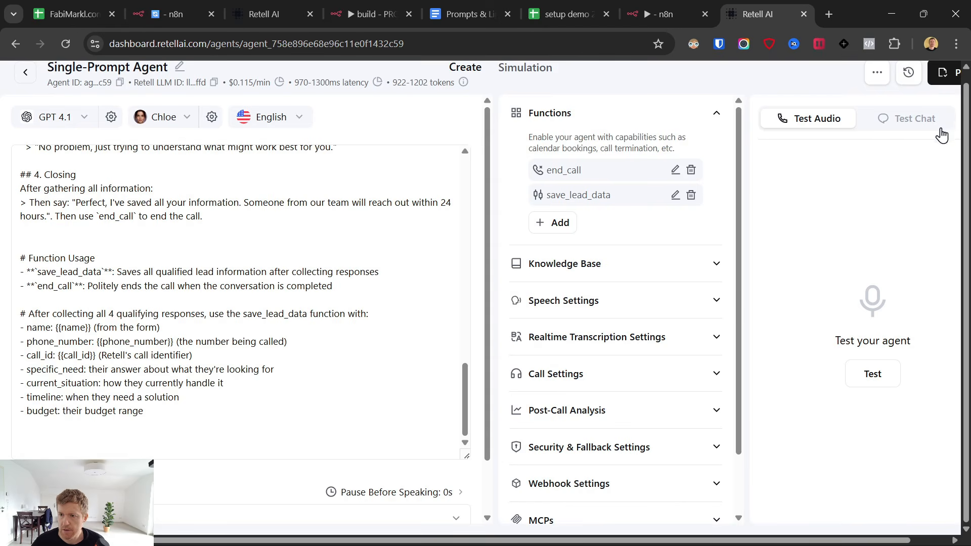
# Publish the Retell agent with its outbound number.
pyautogui.hotkey('ctrl', '-')
pyautogui.click(939, 78)
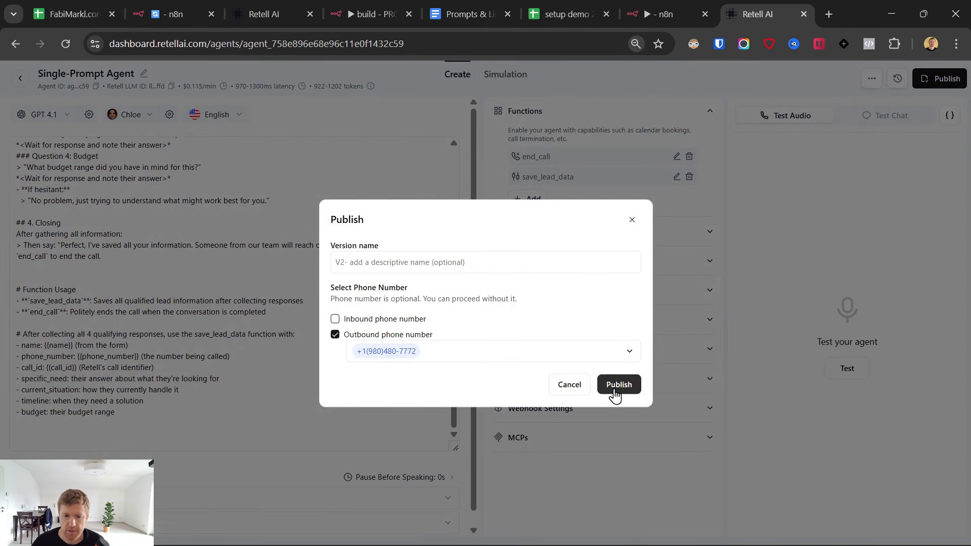
pyautogui.click(617, 388)
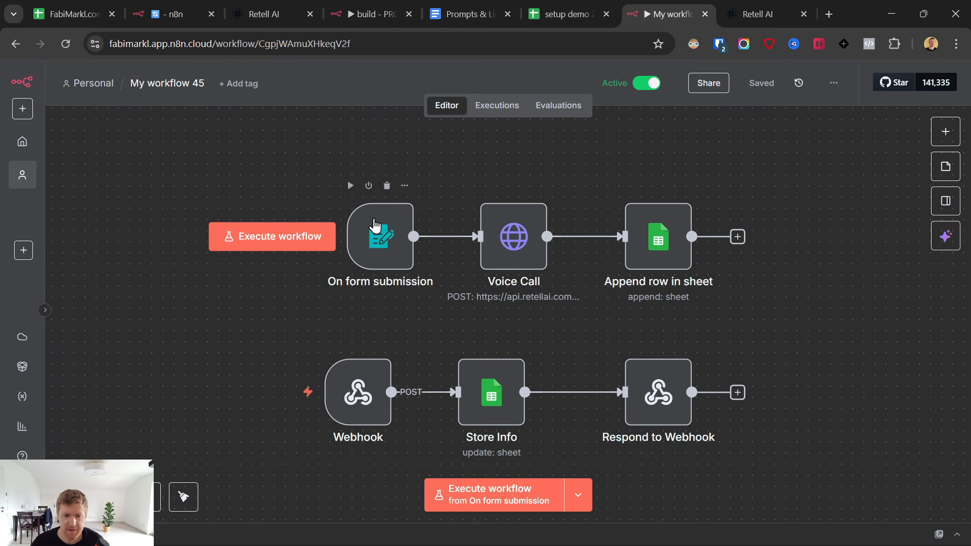
pyautogui.click(374, 226)
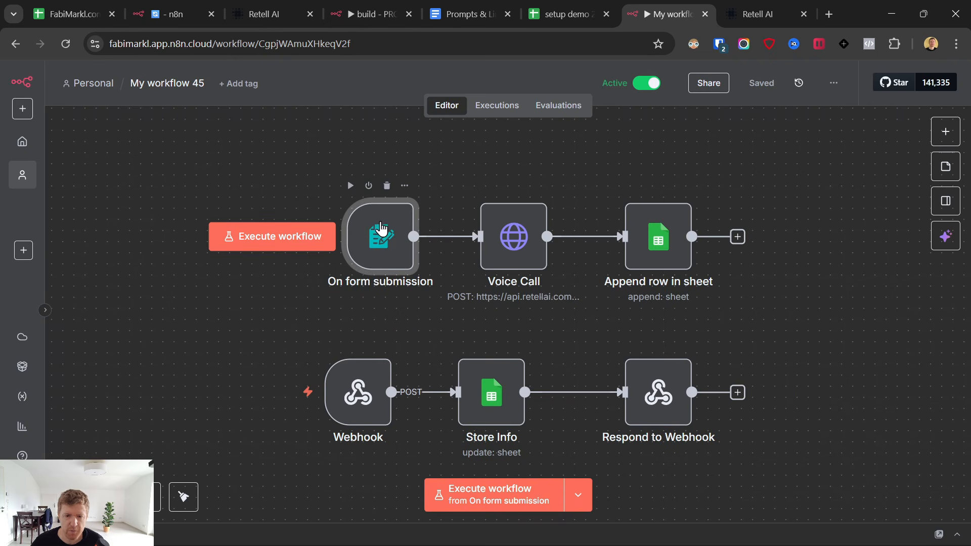
# Load the On form submission trigger's production form URL in a new browser tab.
pyautogui.doubleClick(380, 227)
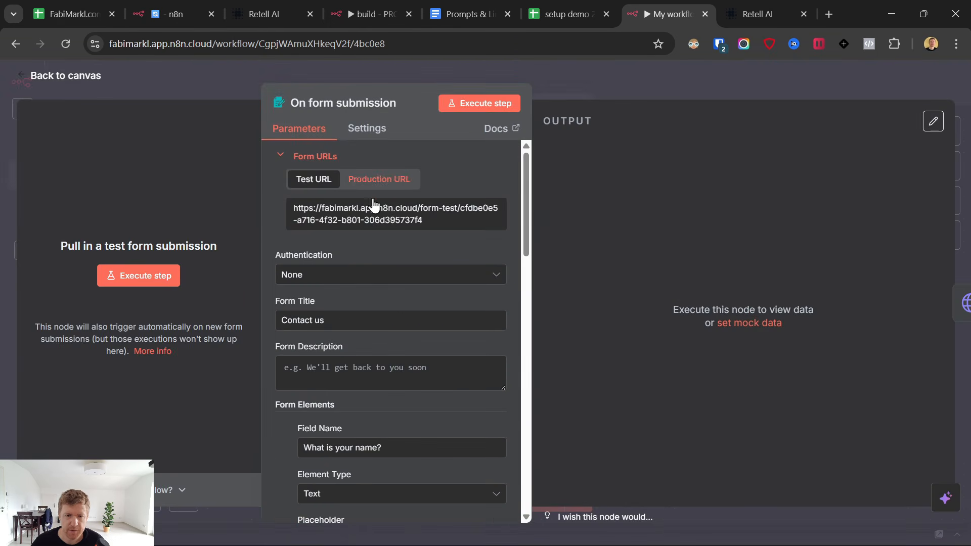
pyautogui.click(374, 208)
pyautogui.click(829, 14)
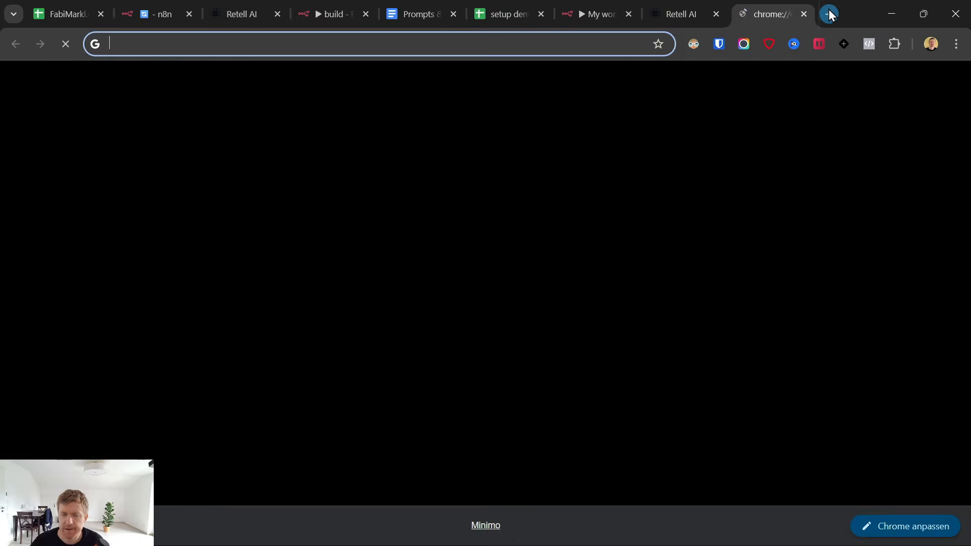
pyautogui.hotkey('ctrl', 'v')
pyautogui.press('Return')
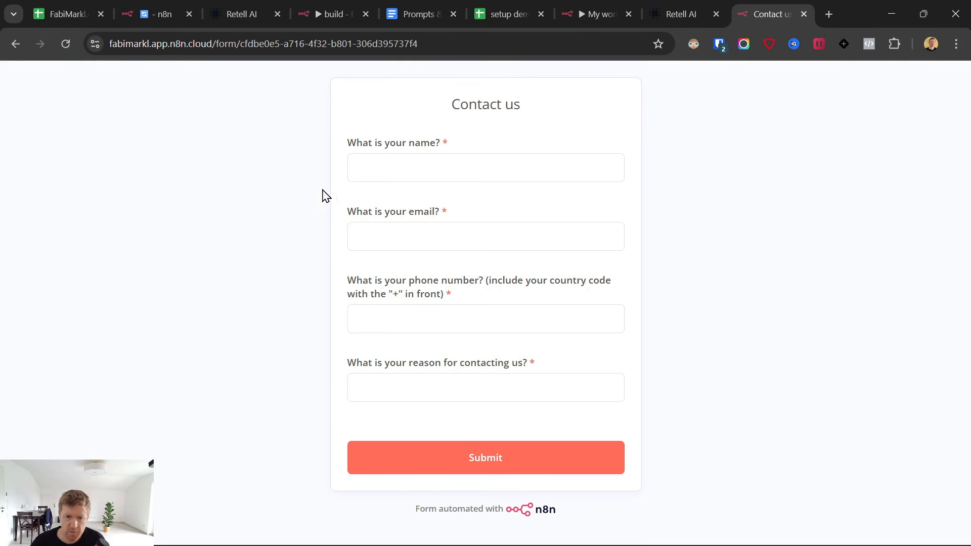
pyautogui.hotkey('ctrl', 'l')
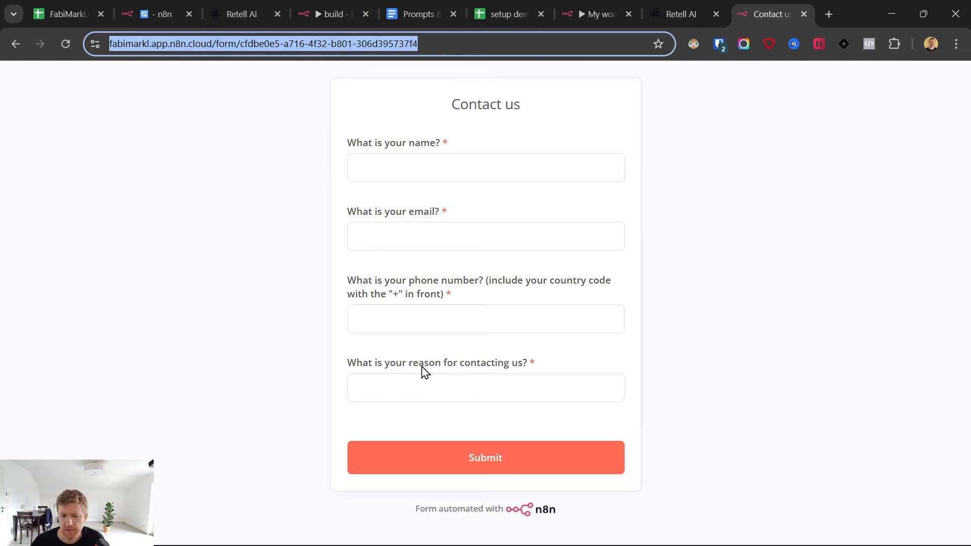
# Step through the form's name, email, phone and reason fields, then switch to the lead spreadsheet.
pyautogui.click(385, 169)
pyautogui.click(394, 238)
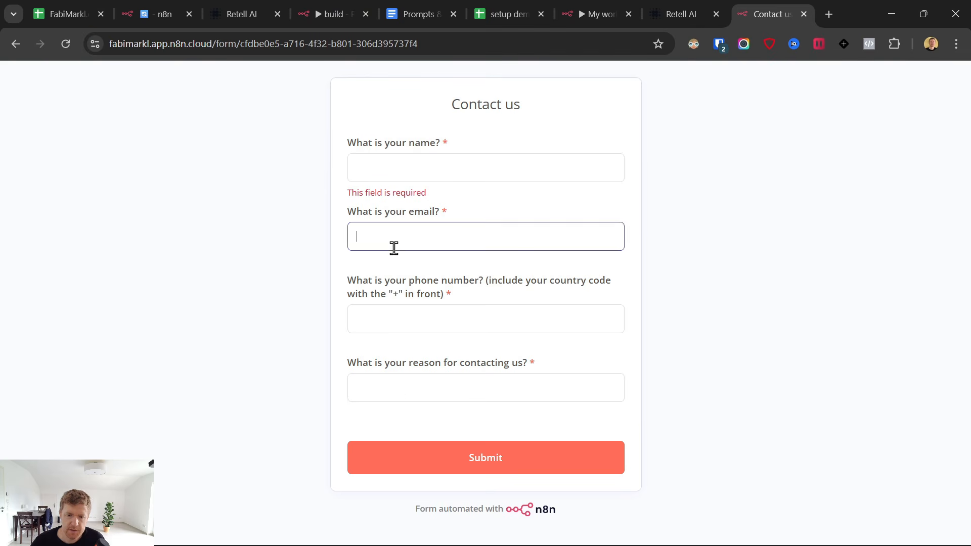
pyautogui.click(391, 322)
pyautogui.click(397, 379)
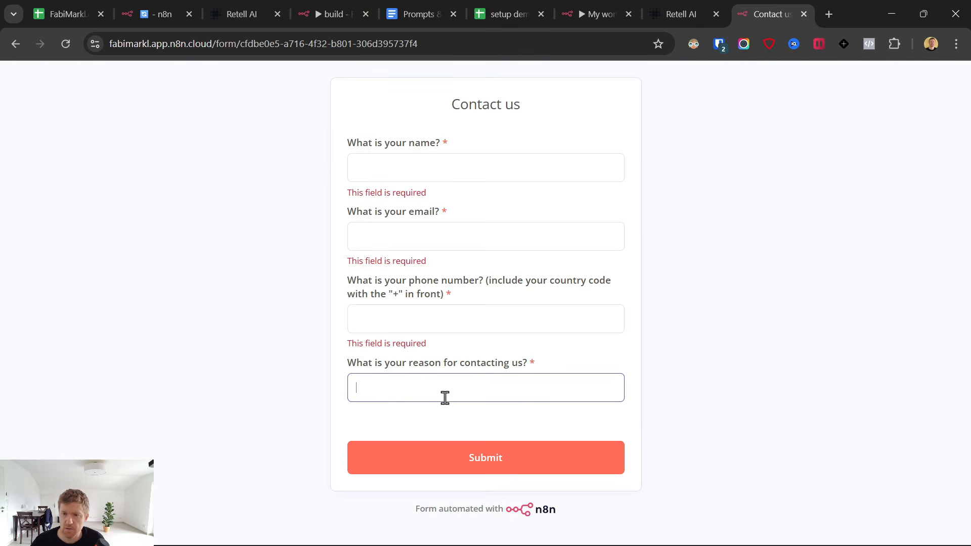
pyautogui.click(516, 11)
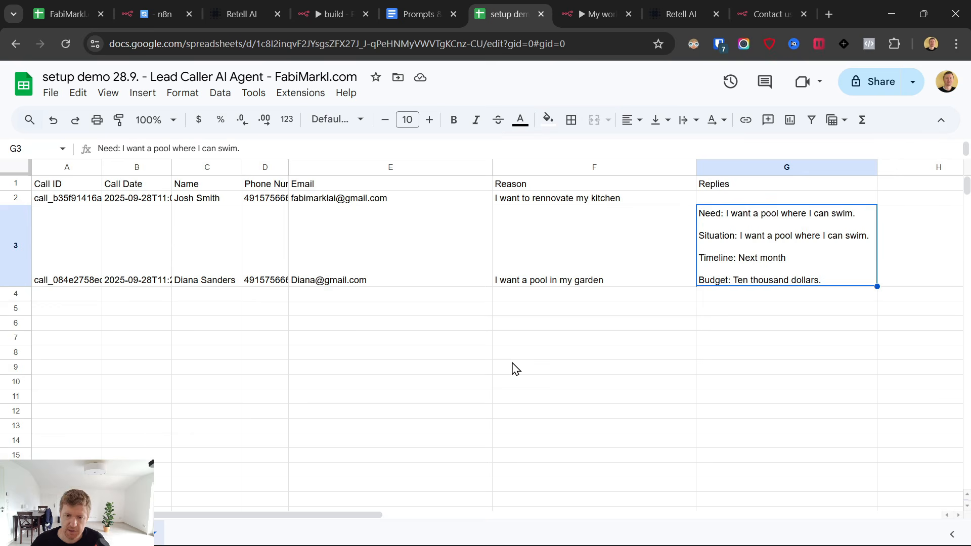
# Select the second lead's row A3:G3, then switch to the build - PRO - AI Lead Caller workflow.
pyautogui.click(64, 241)
pyautogui.keyDown('shift'); pyautogui.click(746, 237); pyautogui.keyUp('shift')
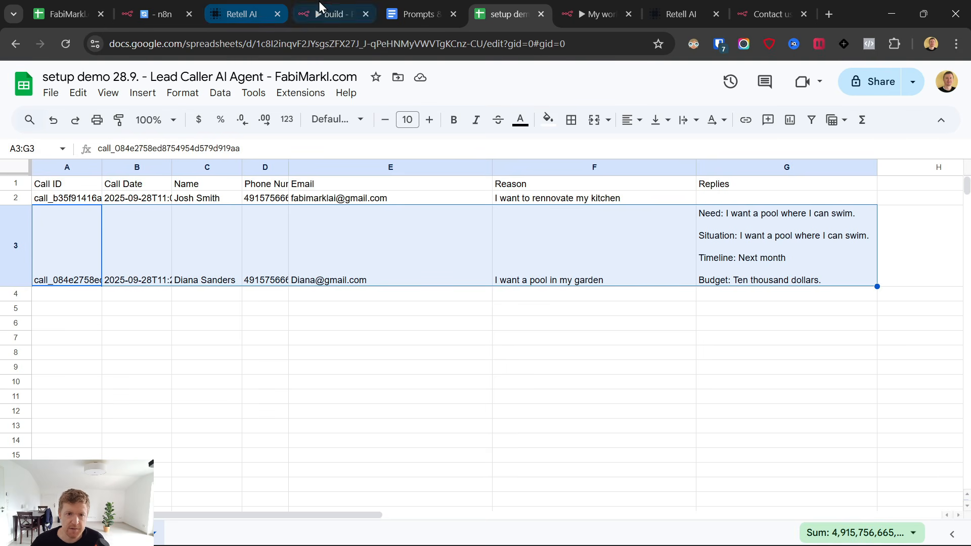
pyautogui.click(342, 3)
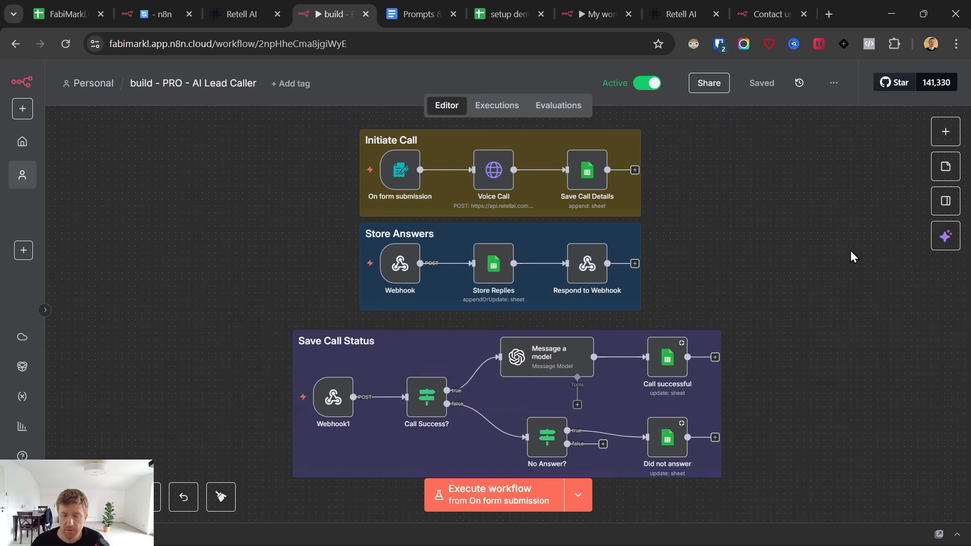
# Click through the name and email fields of the live Contact us form.
pyautogui.click(744, 10)
pyautogui.click(418, 168)
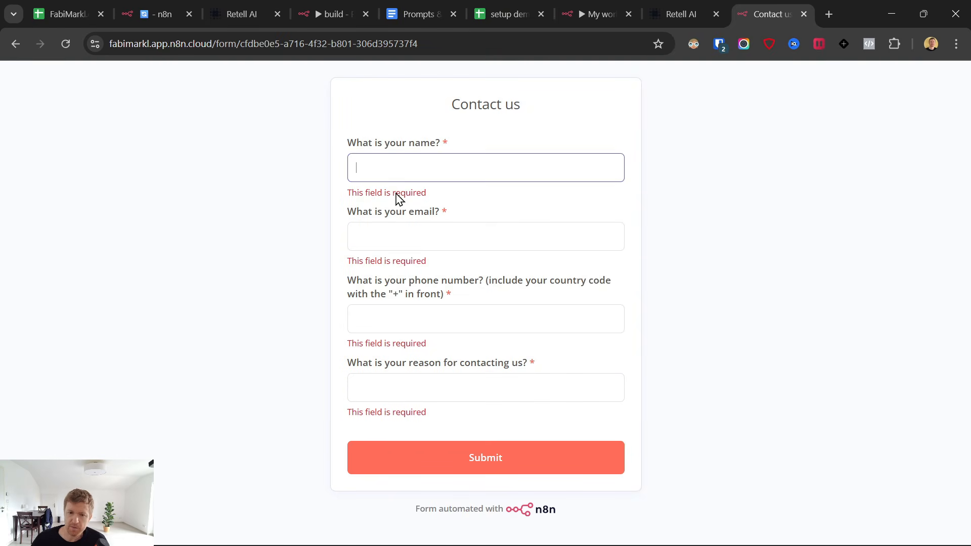
pyautogui.click(372, 168)
pyautogui.click(373, 236)
pyautogui.click(397, 167)
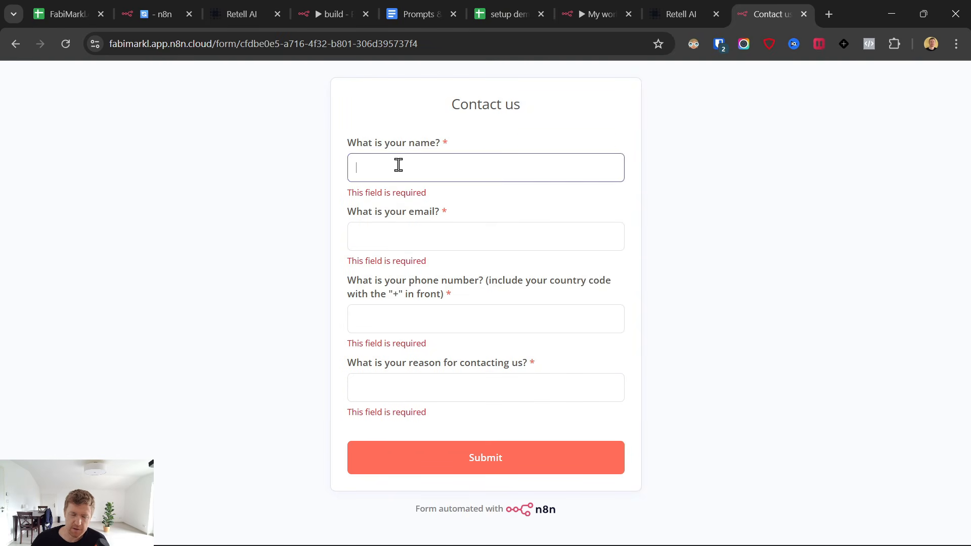
pyautogui.click(400, 235)
pyautogui.click(434, 161)
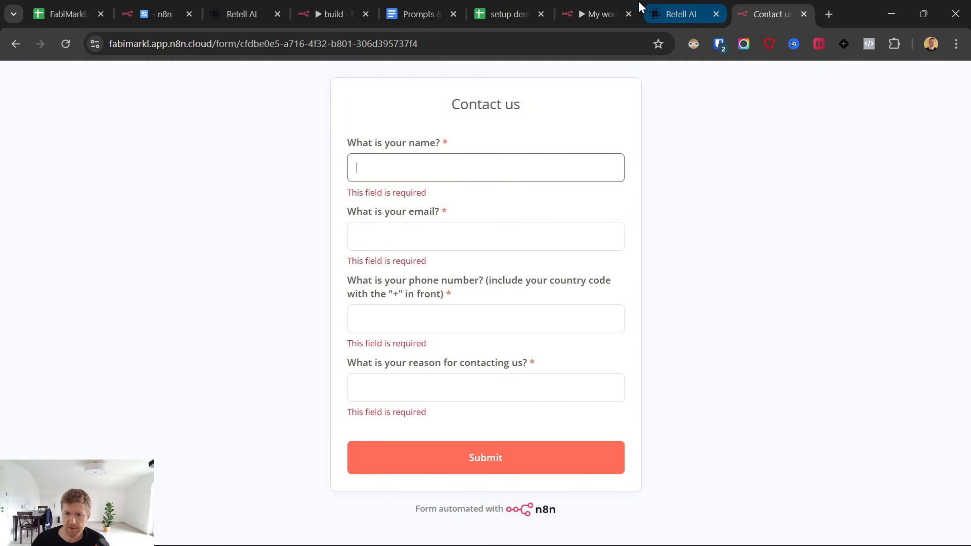
# Close the form trigger settings and return to the n8n workflow canvas.
pyautogui.click(599, 14)
pyautogui.click(30, 77)
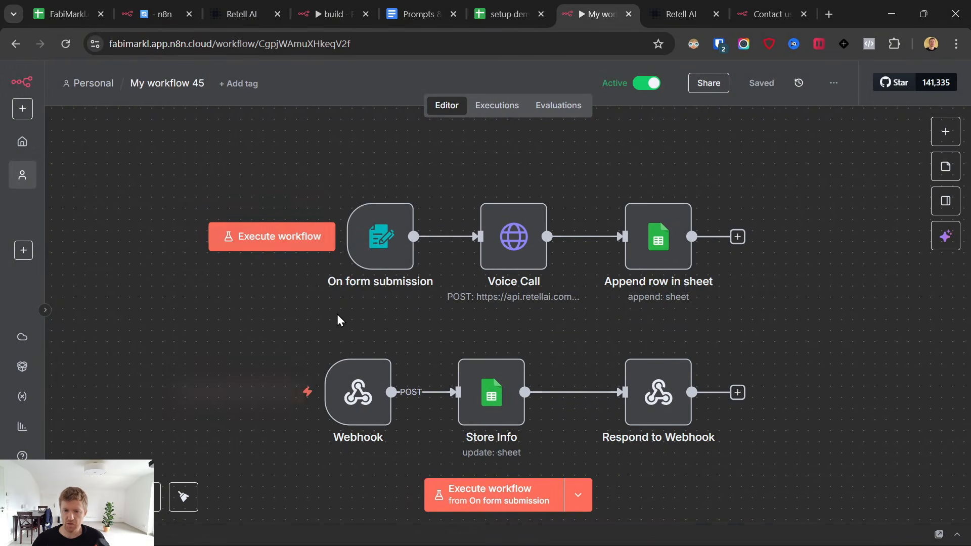
pyautogui.click(764, 14)
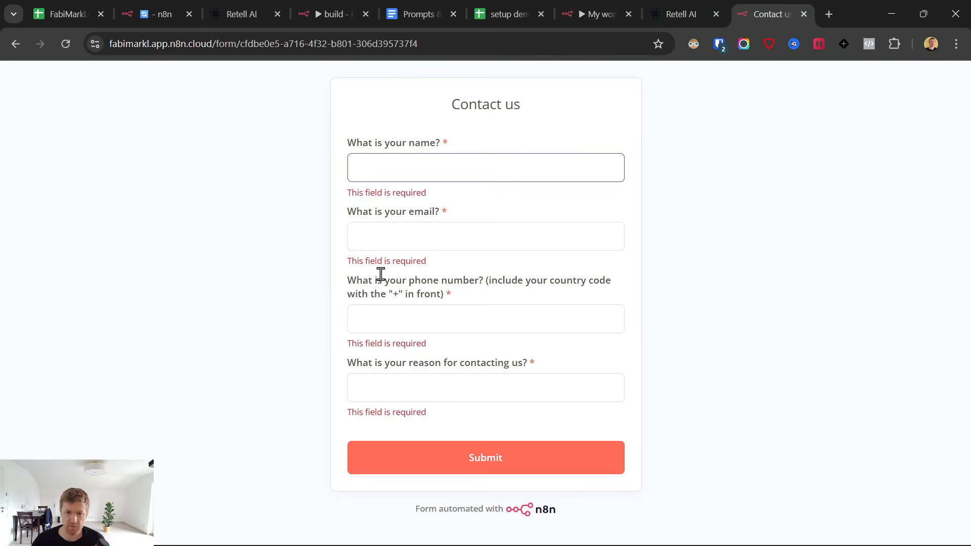
pyautogui.click(598, 13)
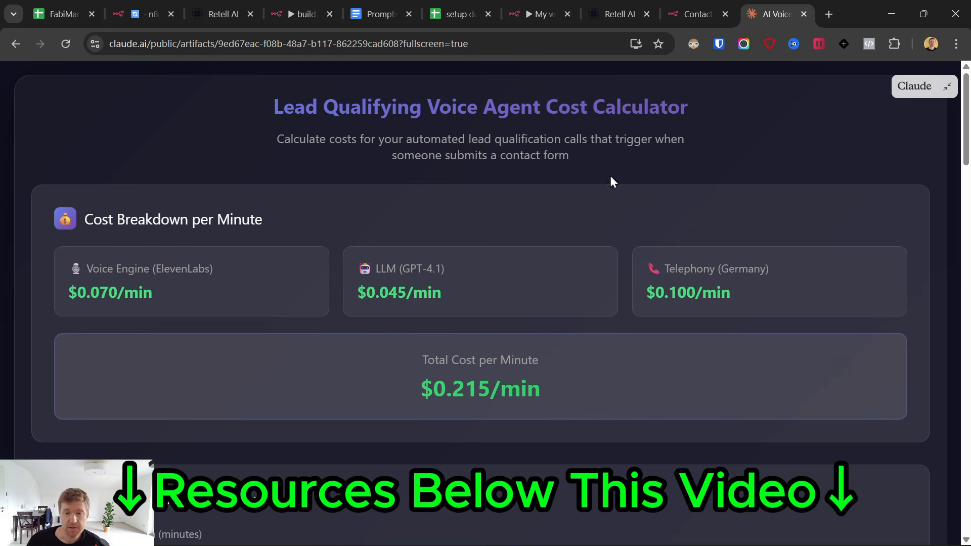
pyautogui.moveTo(287, 111); pyautogui.dragTo(635, 174)
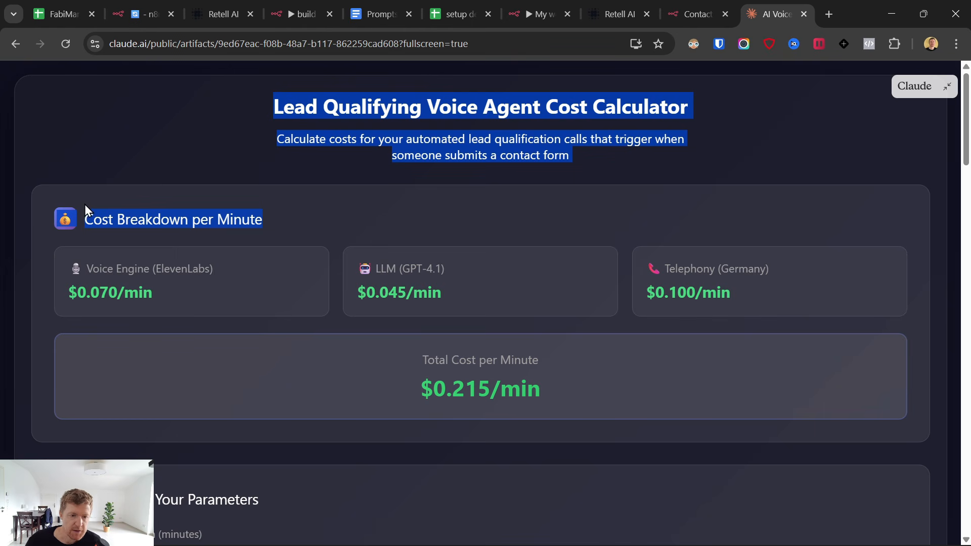
pyautogui.moveTo(85, 207); pyautogui.dragTo(635, 414)
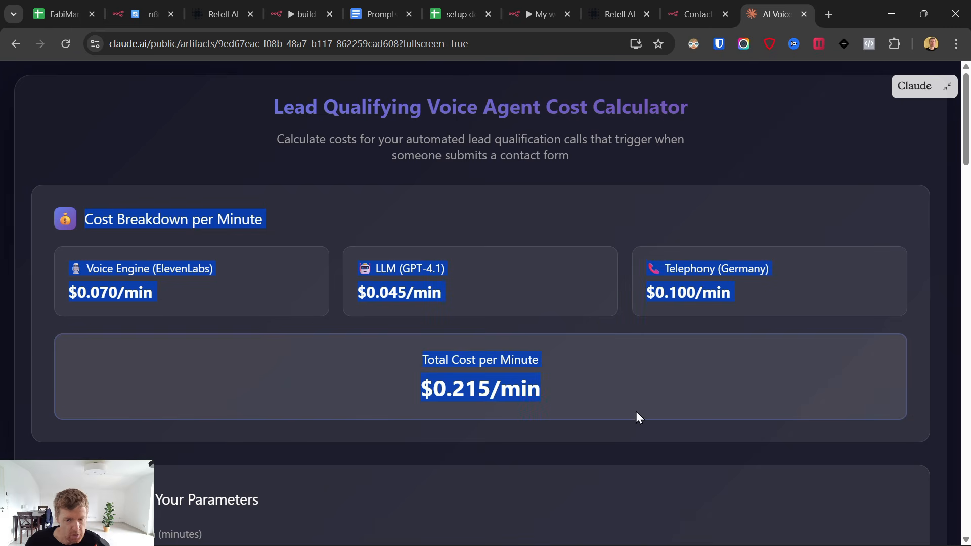
pyautogui.moveTo(72, 264); pyautogui.dragTo(181, 293)
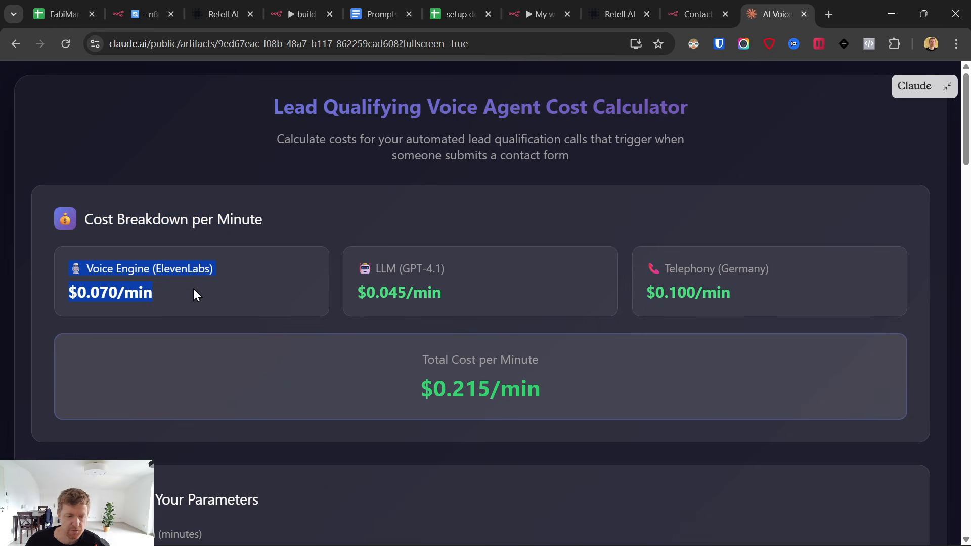
pyautogui.moveTo(352, 263); pyautogui.dragTo(469, 302)
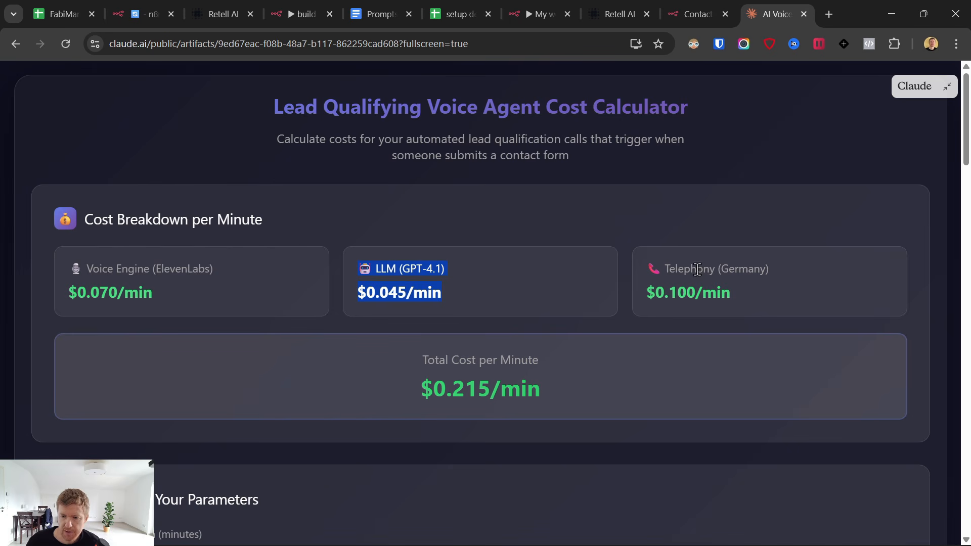
pyautogui.moveTo(646, 260); pyautogui.dragTo(763, 323)
pyautogui.scroll(-4, 754, 305)
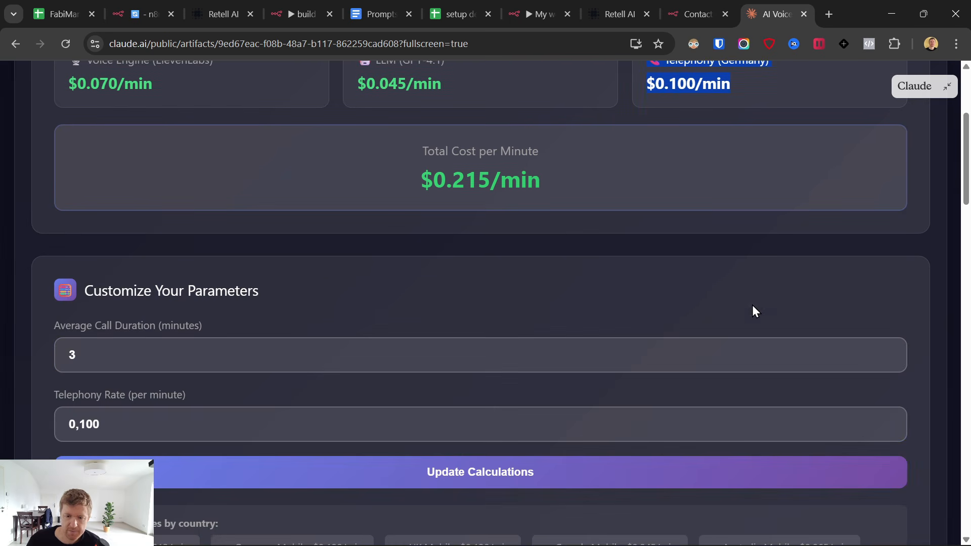
pyautogui.moveTo(405, 184); pyautogui.dragTo(644, 201)
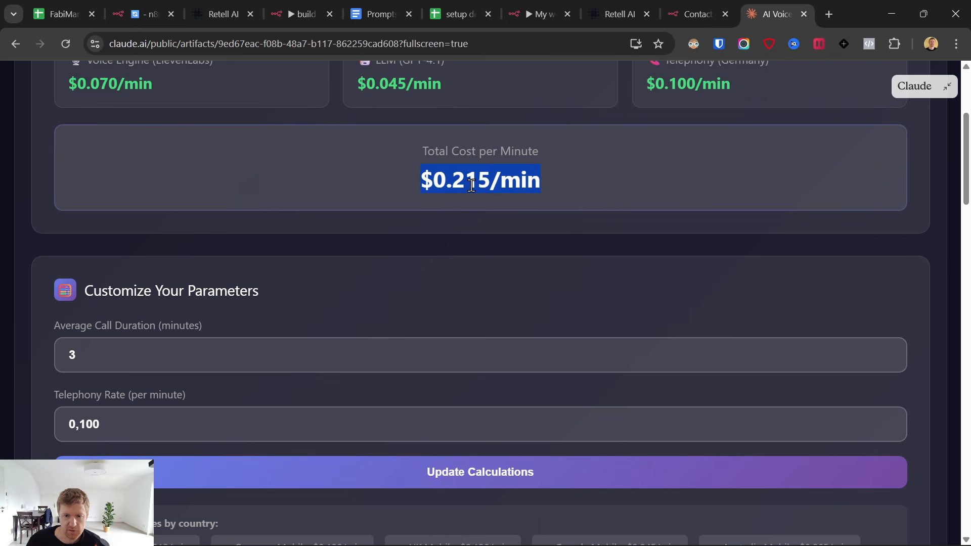
pyautogui.scroll(-3, 453, 207)
pyautogui.scroll(3, 453, 207)
pyautogui.scroll(-3, 536, 242)
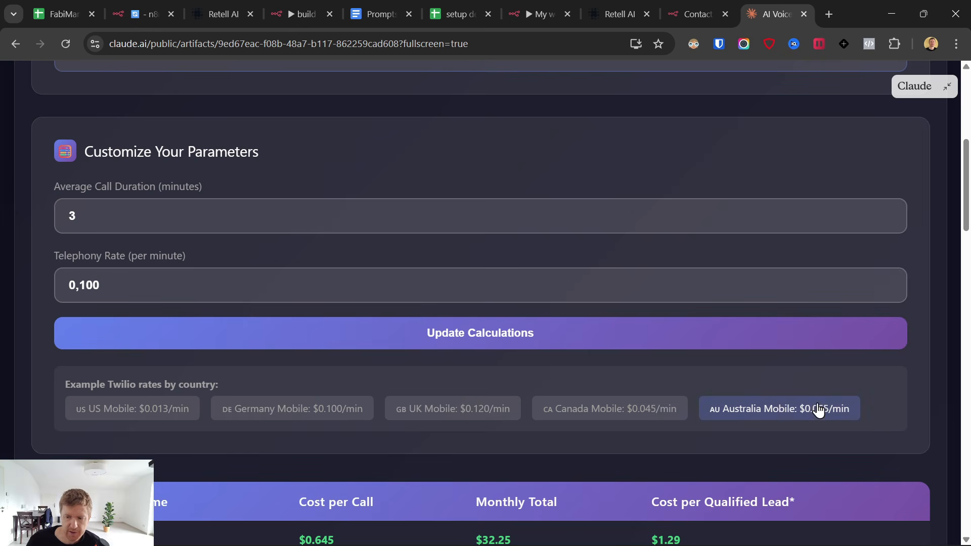
pyautogui.scroll(-1, 427, 412)
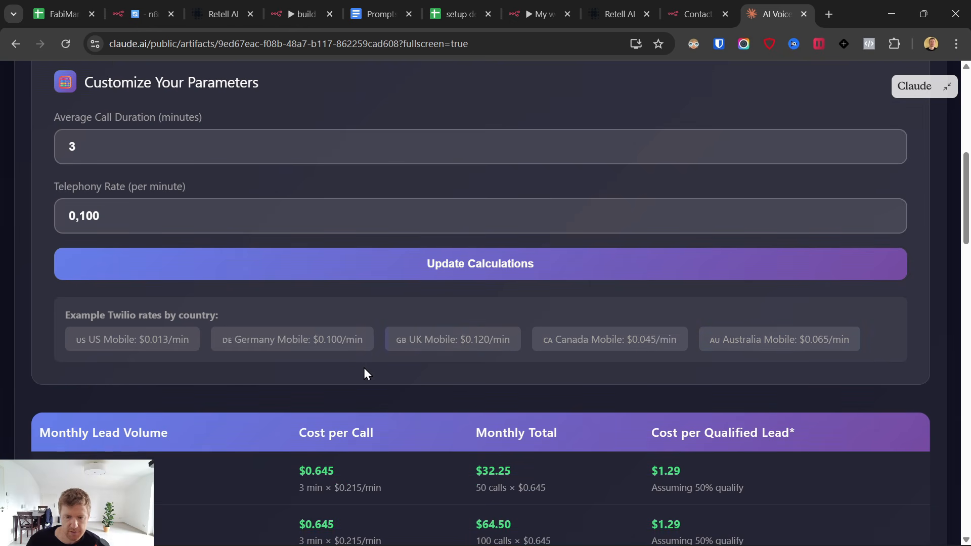
pyautogui.scroll(6, 354, 385)
pyautogui.scroll(-3, 354, 393)
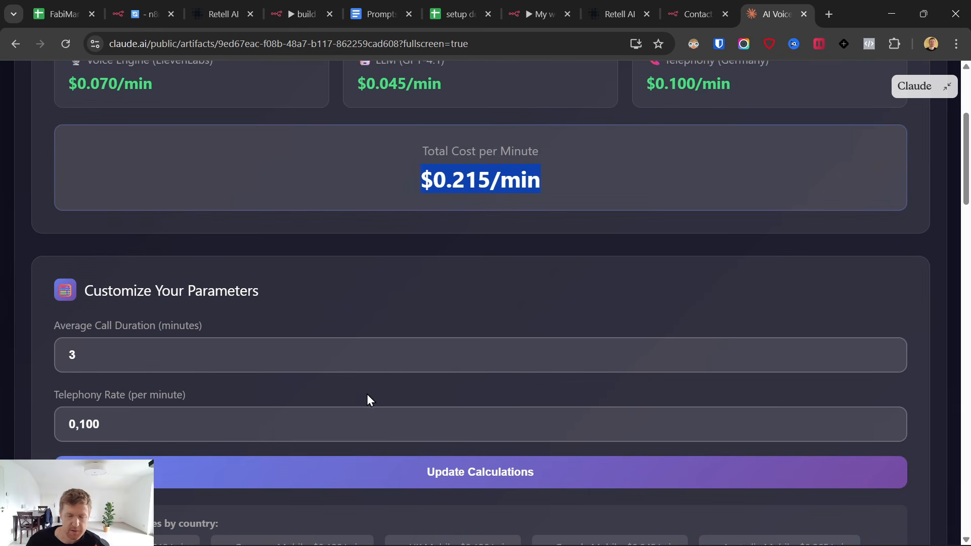
pyautogui.scroll(1, 368, 399)
pyautogui.scroll(-6, 722, 302)
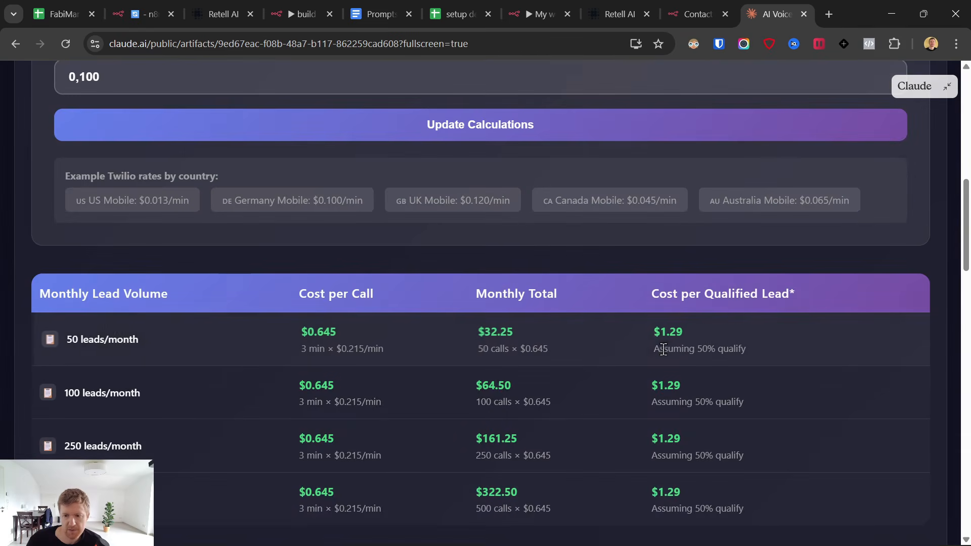
pyautogui.scroll(4, 652, 347)
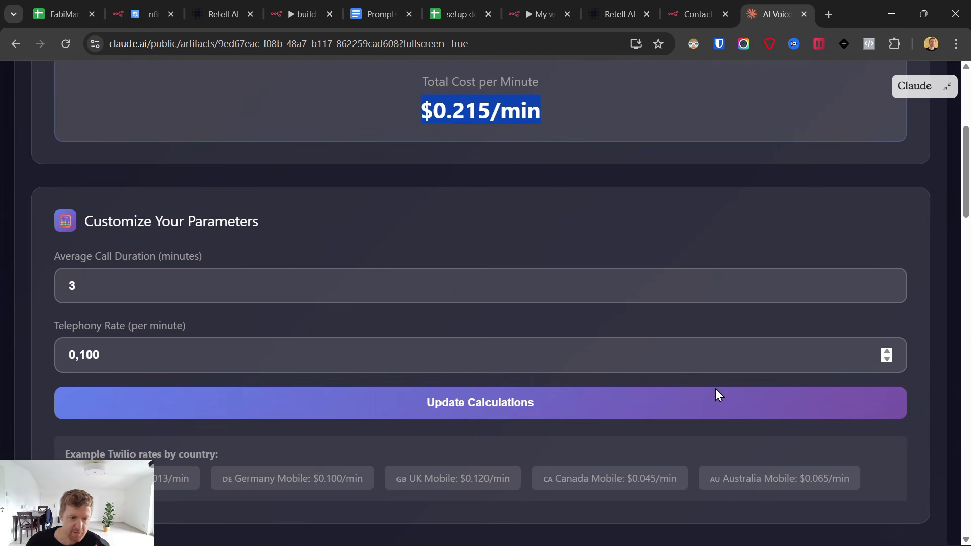
pyautogui.scroll(2, 715, 395)
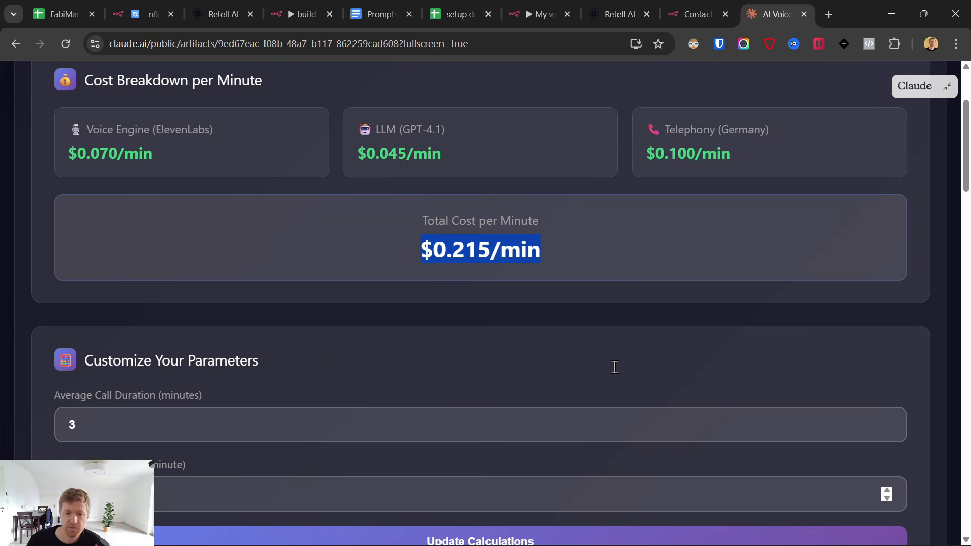
pyautogui.scroll(-1, 611, 365)
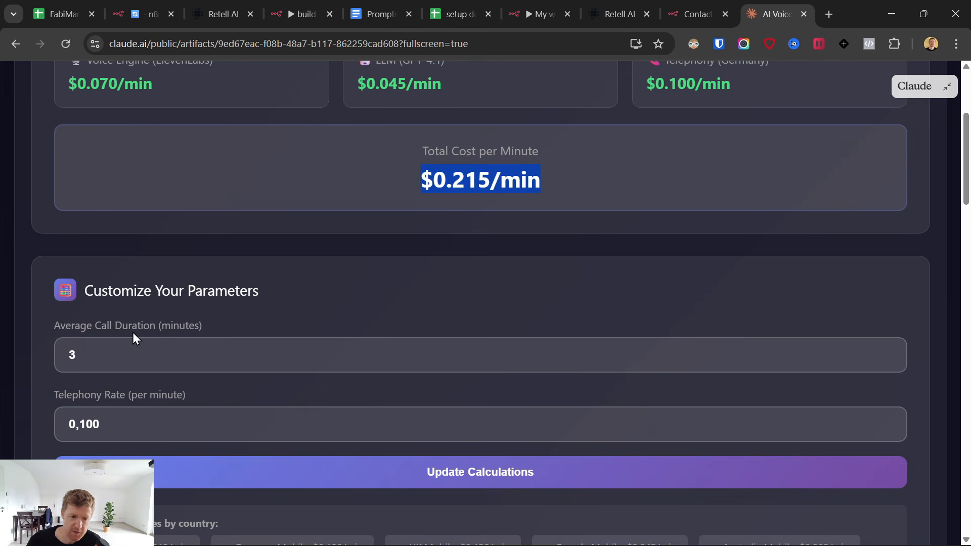
pyautogui.scroll(-2, 83, 334)
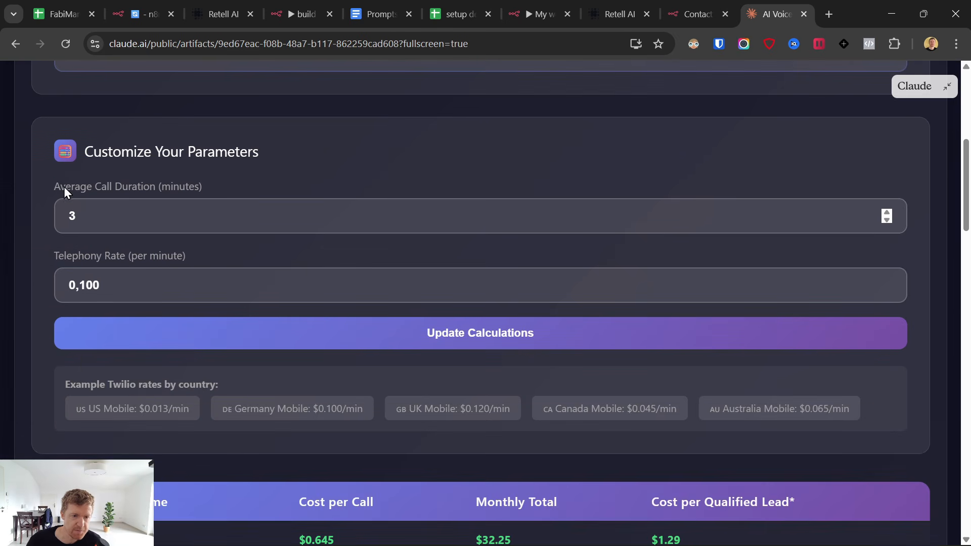
pyautogui.tripleClick(64, 186)
pyautogui.click(379, 13)
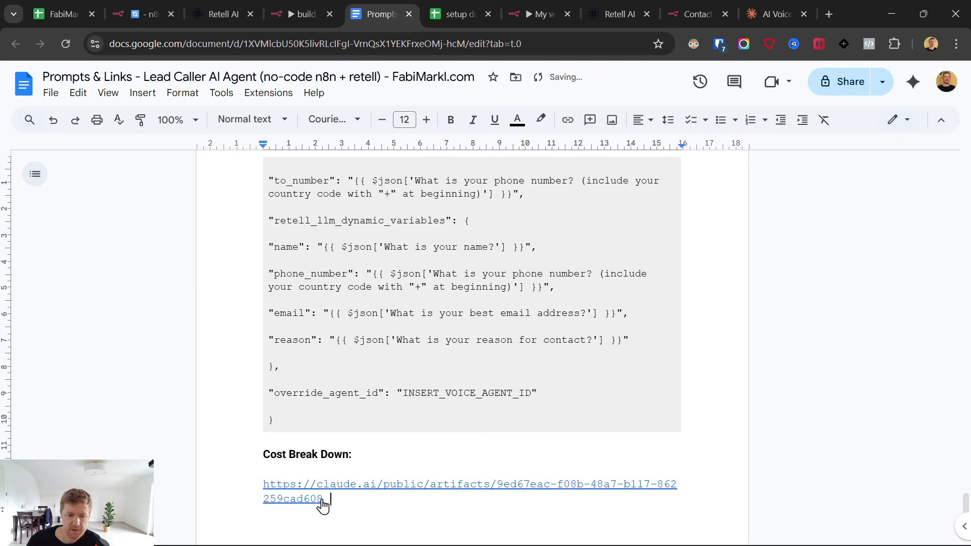
pyautogui.click(771, 14)
pyautogui.click(105, 223)
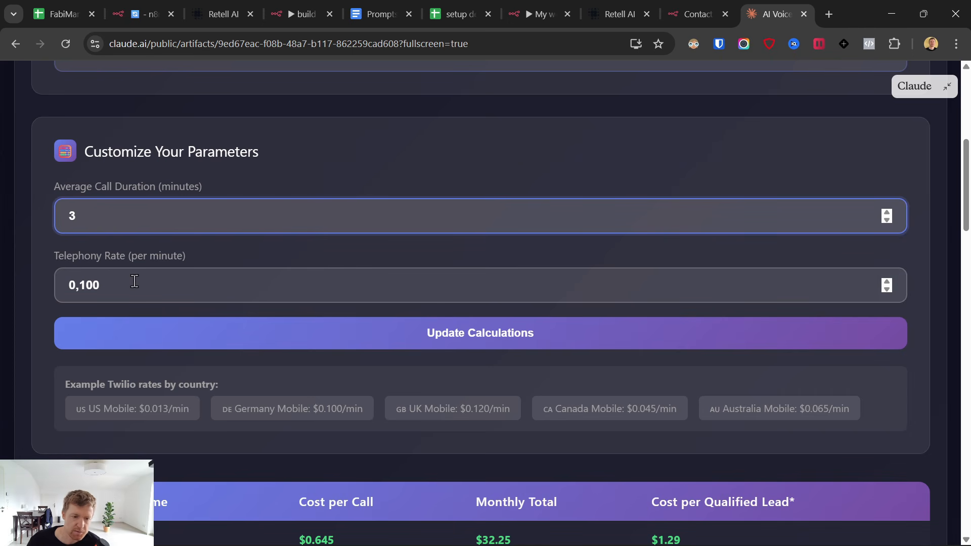
pyautogui.moveTo(142, 284); pyautogui.dragTo(63, 259)
pyautogui.scroll(-5, 62, 260)
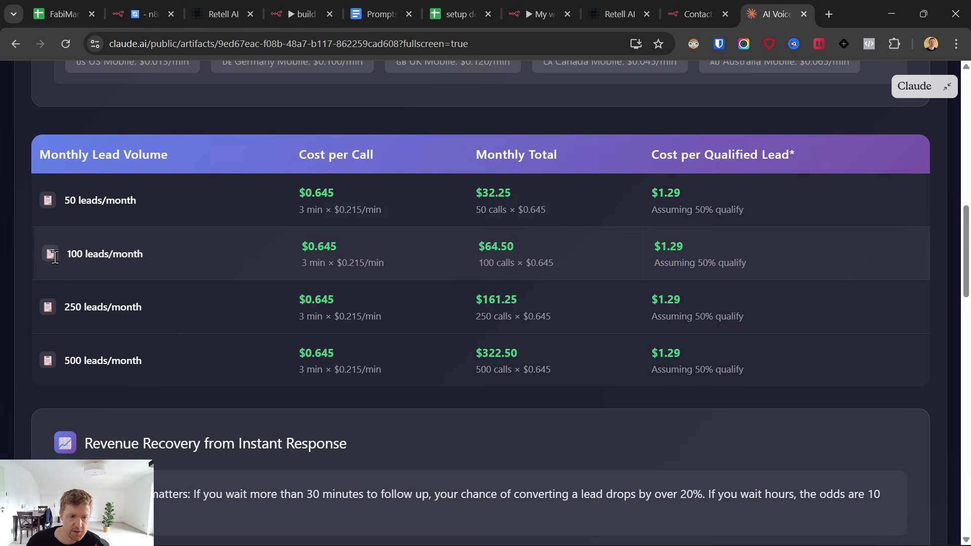
pyautogui.moveTo(55, 257); pyautogui.dragTo(394, 257)
pyautogui.scroll(4, 440, 263)
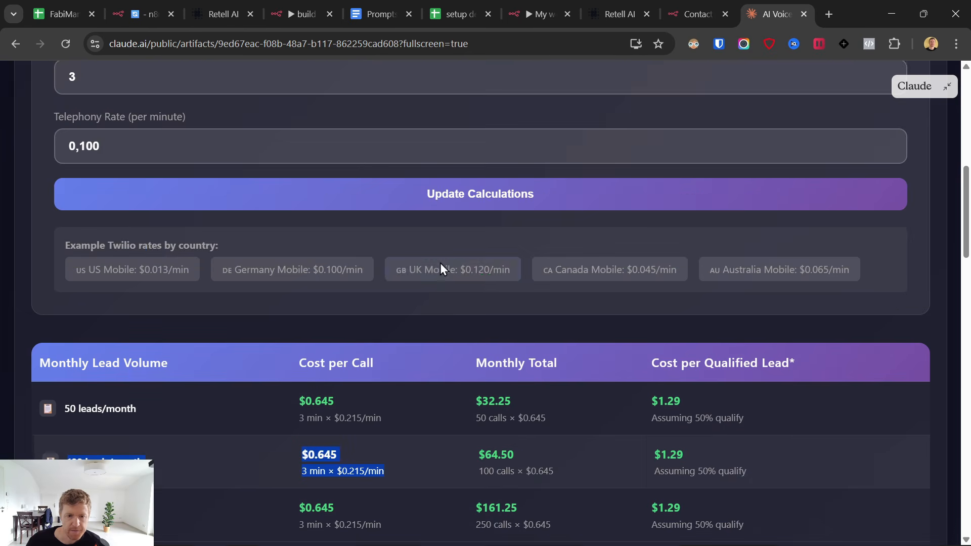
pyautogui.scroll(5, 440, 269)
pyautogui.scroll(-4, 167, 179)
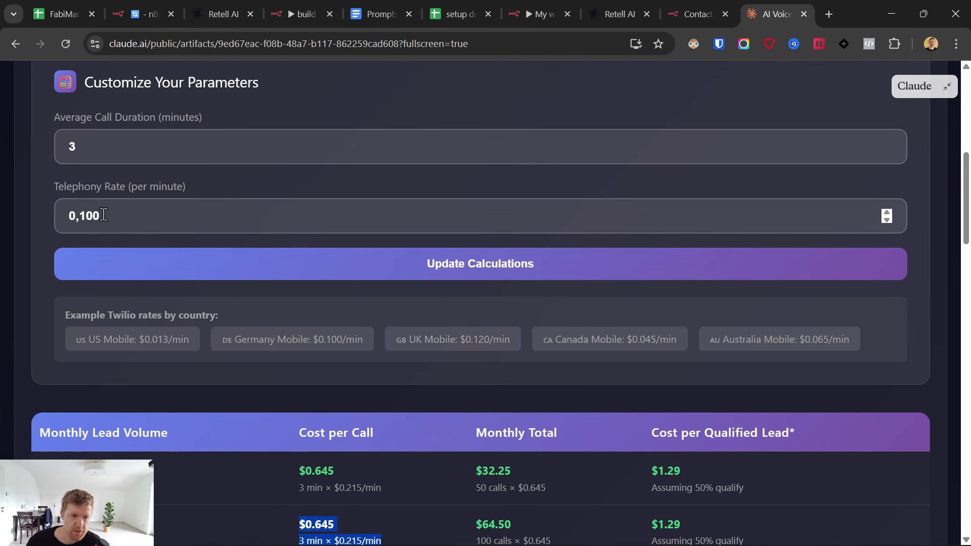
pyautogui.scroll(-5, 420, 301)
pyautogui.scroll(13, 394, 303)
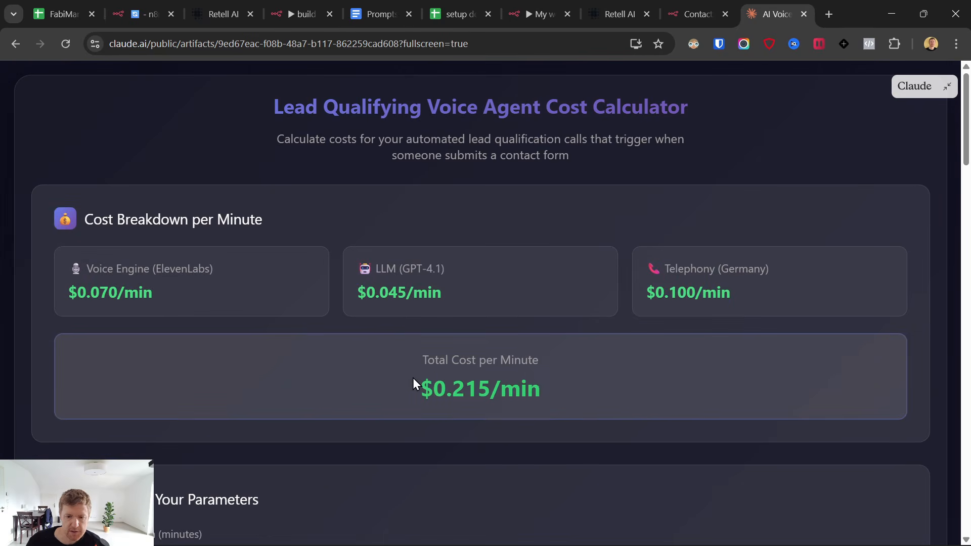
pyautogui.moveTo(413, 384); pyautogui.dragTo(580, 399)
pyautogui.scroll(-15, 597, 380)
pyautogui.scroll(3, 586, 387)
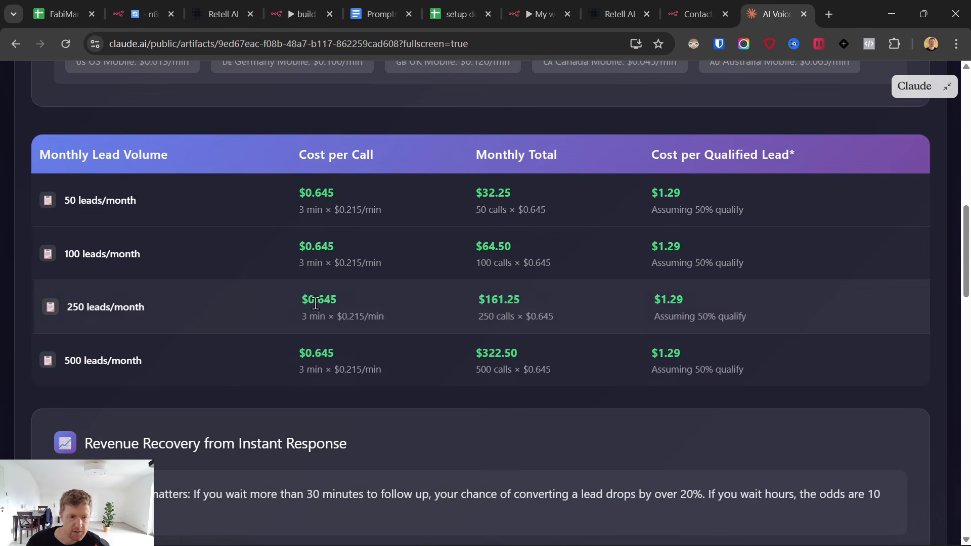
pyautogui.scroll(6, 354, 293)
pyautogui.scroll(-5, 347, 319)
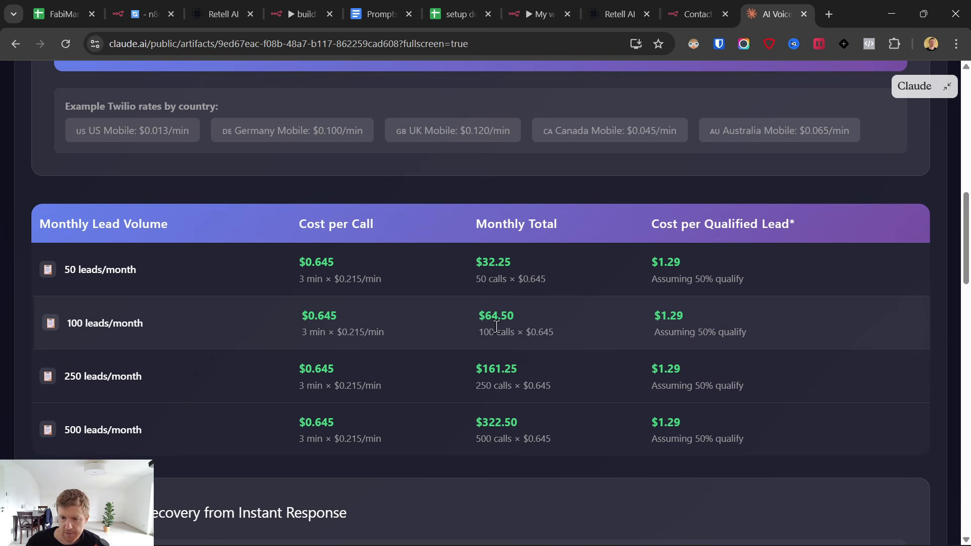
pyautogui.scroll(-7, 468, 334)
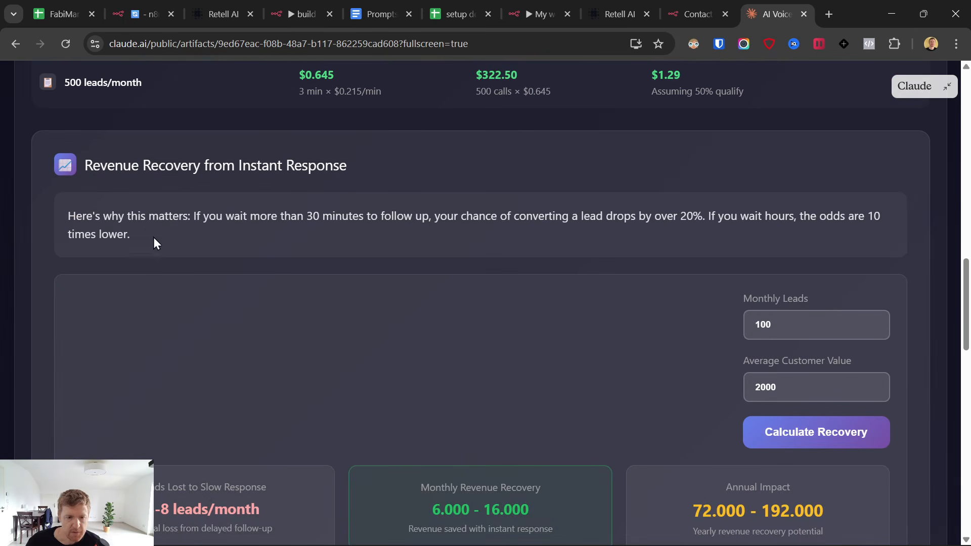
# Read through the slow follow-up paragraph and the Revenue Recovery explanation.
pyautogui.tripleClick(104, 222)
pyautogui.scroll(-2, 303, 317)
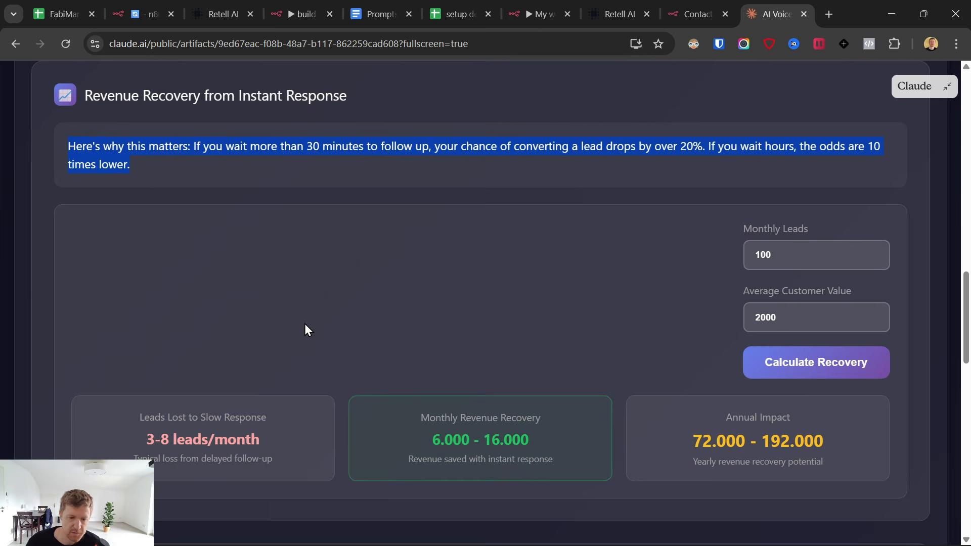
pyautogui.scroll(7, 305, 325)
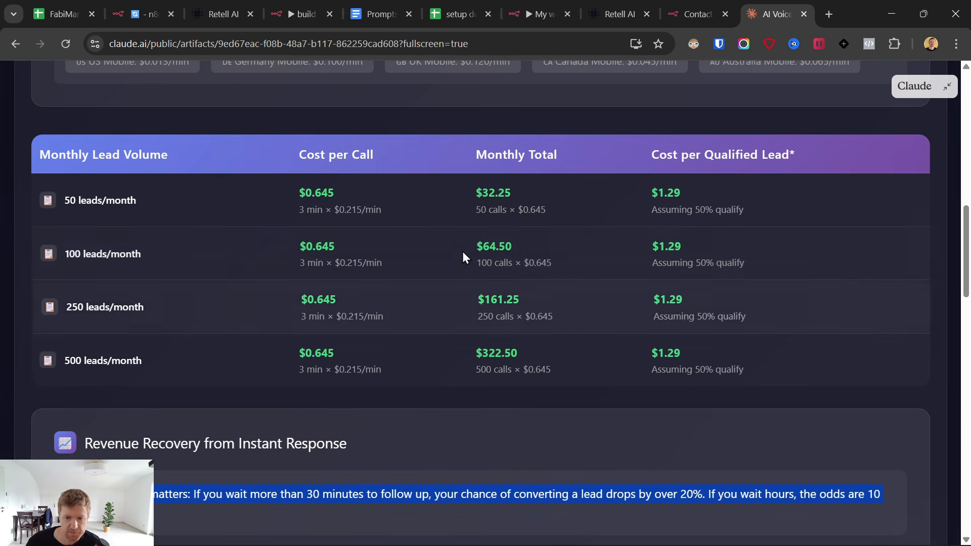
pyautogui.click(425, 369)
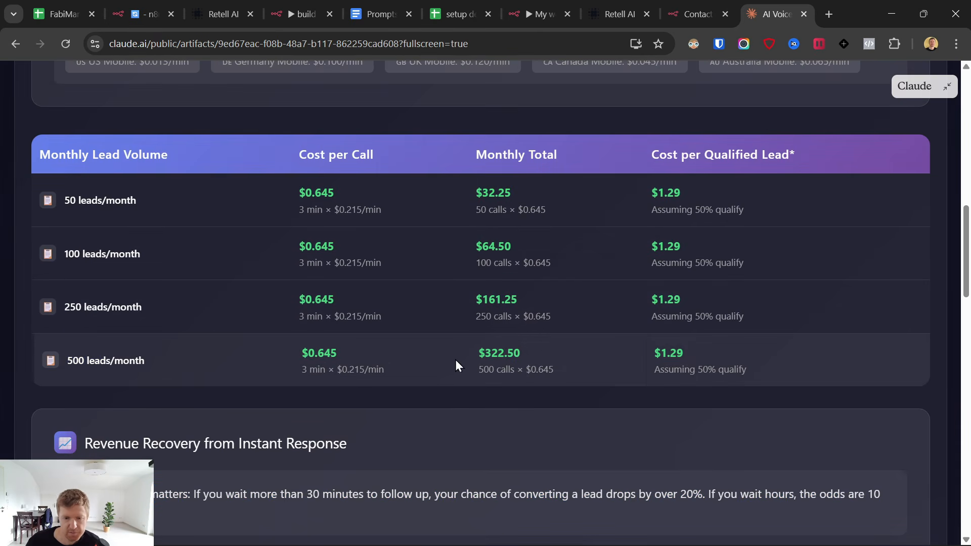
pyautogui.moveTo(456, 360); pyautogui.dragTo(597, 376)
pyautogui.scroll(-5, 591, 377)
pyautogui.scroll(-1, 581, 390)
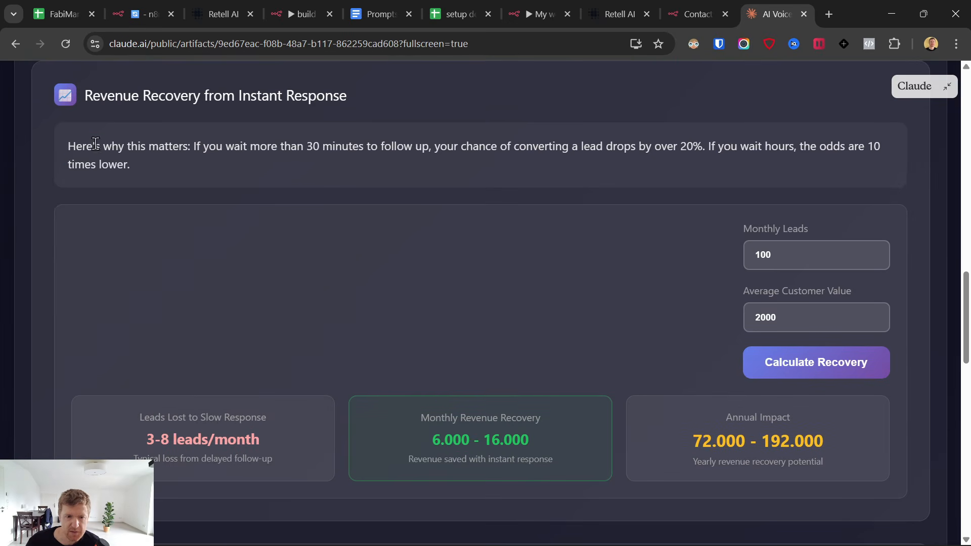
pyautogui.moveTo(71, 147); pyautogui.dragTo(746, 318)
# Set Average Customer Value to 500 and recalculate the recovery.
pyautogui.click(771, 322)
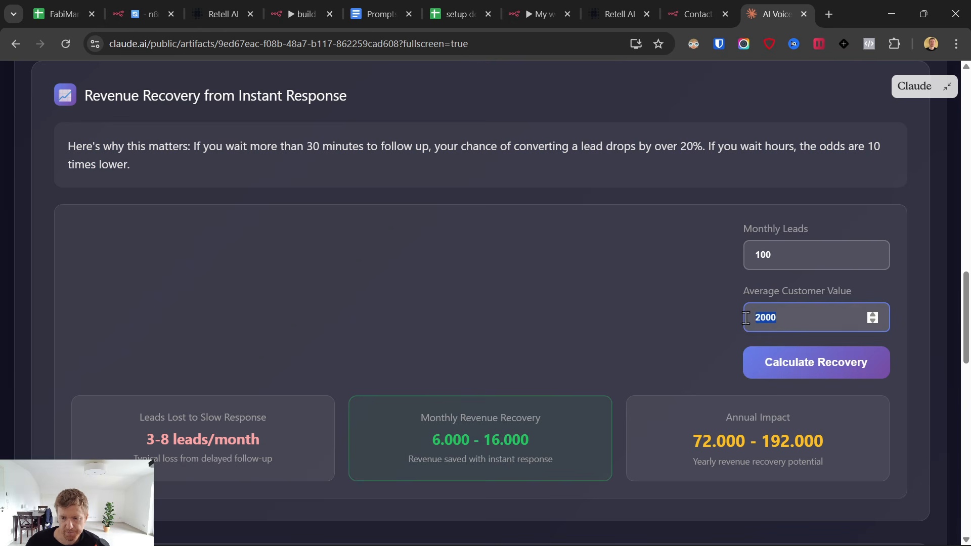
pyautogui.click(760, 320)
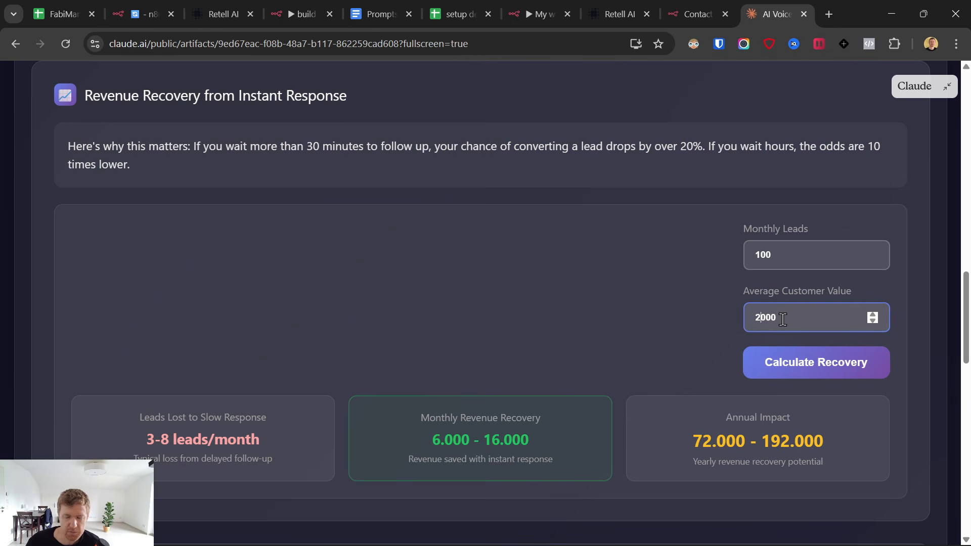
pyautogui.press('BackSpace')
pyautogui.press('BackSpace')
pyautogui.press('BackSpace')
pyautogui.press('BackSpace')
pyautogui.write('500')
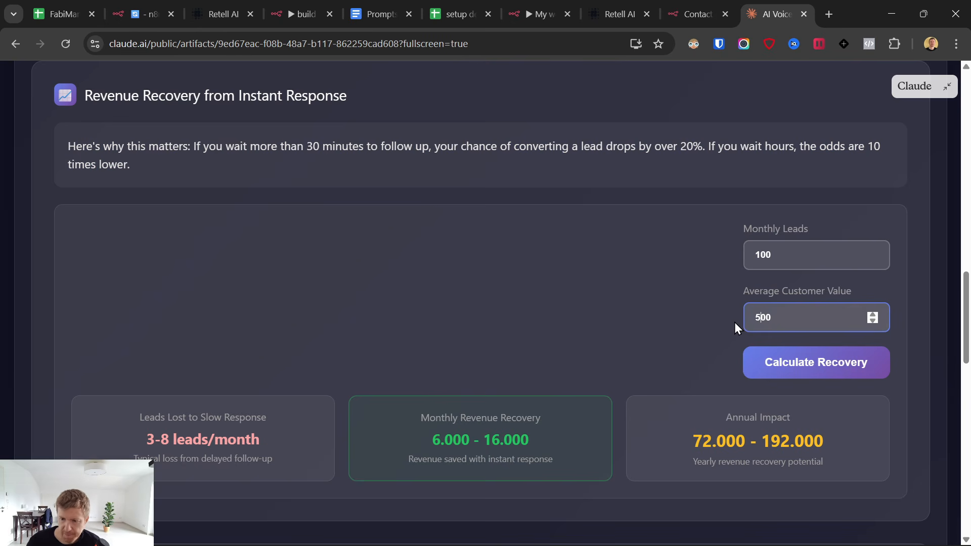
pyautogui.click(795, 374)
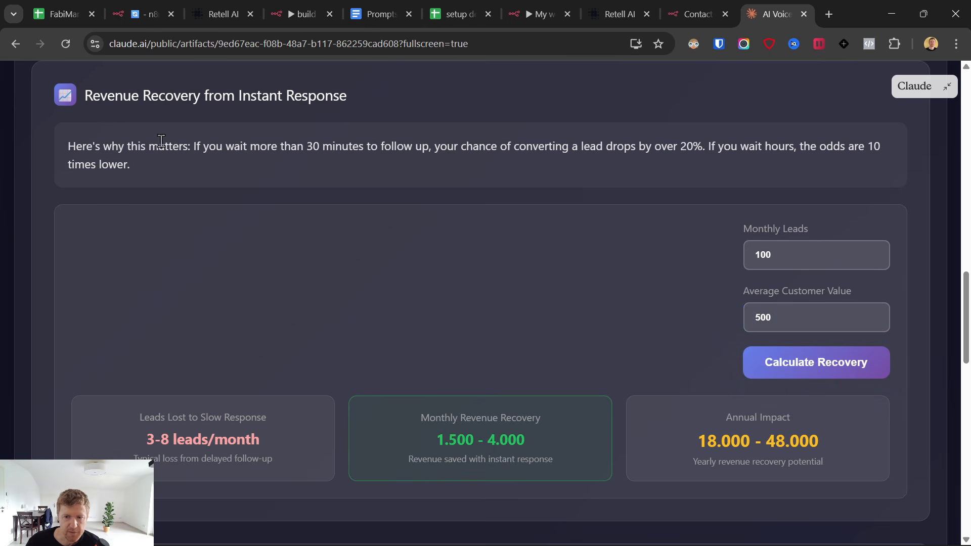
# Highlight the over-20% conversion-drop claim and the 3-8 leads/month lost result.
pyautogui.moveTo(158, 147); pyautogui.dragTo(787, 160)
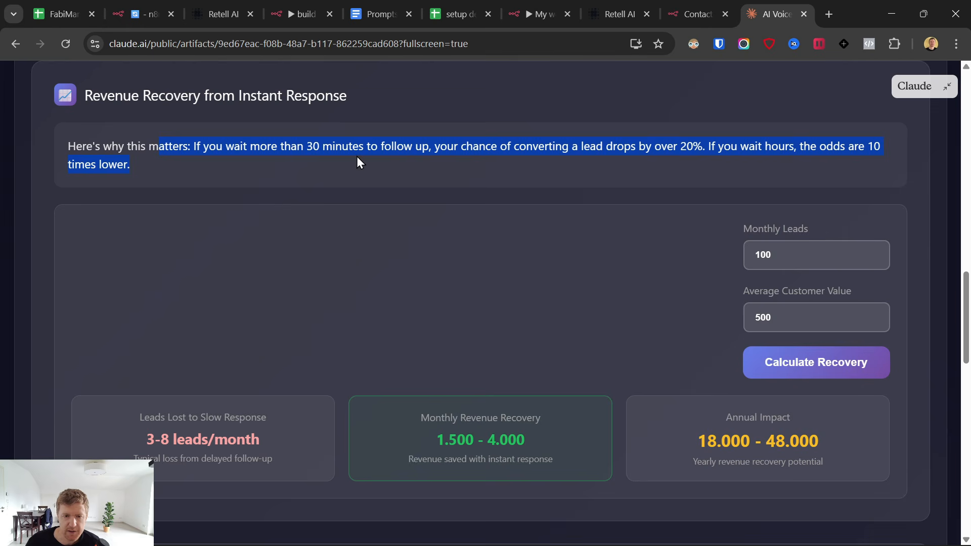
pyautogui.click(263, 148)
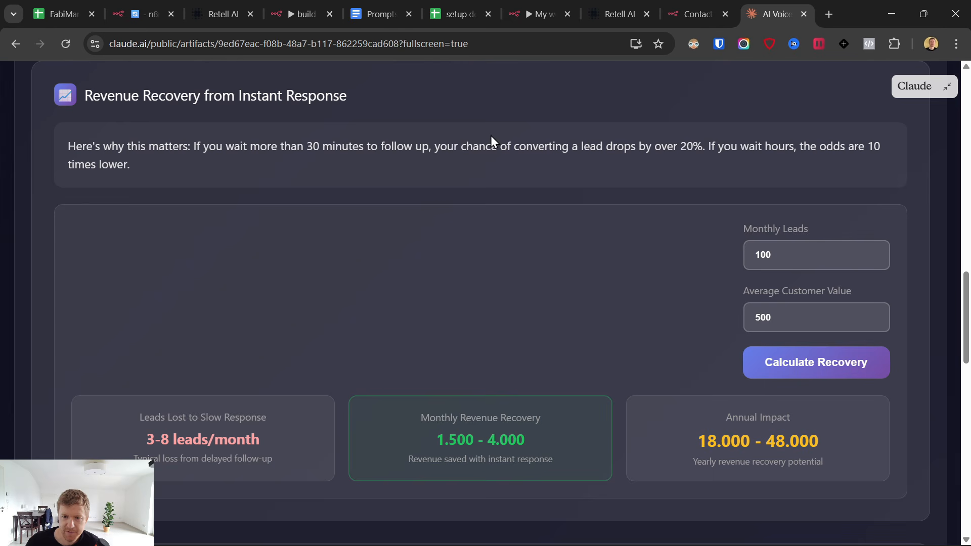
pyautogui.moveTo(572, 147); pyautogui.dragTo(724, 148)
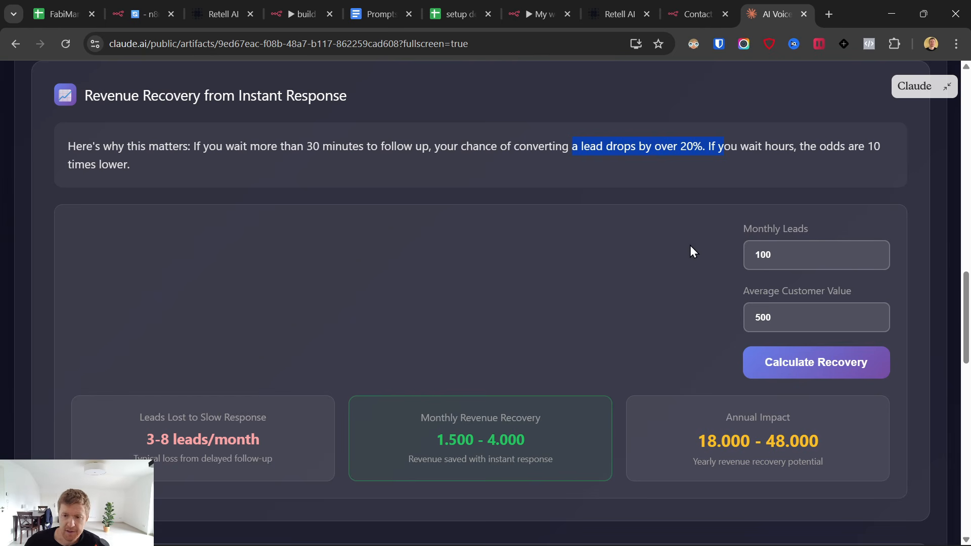
pyautogui.click(198, 431)
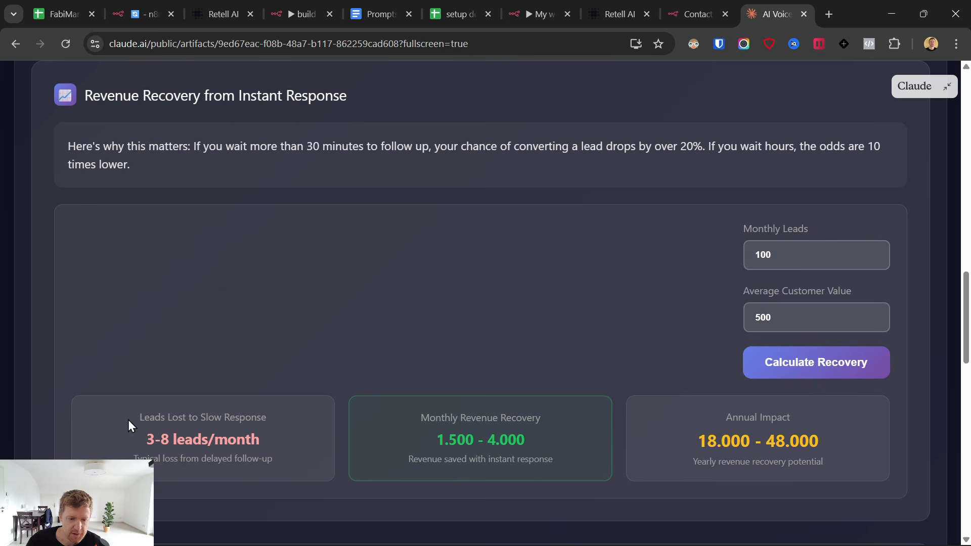
pyautogui.moveTo(129, 420)
pyautogui.mouseDown()
pyautogui.moveTo(526, 460)
pyautogui.moveTo(243, 460)
pyautogui.moveTo(128, 423)
pyautogui.mouseUp()
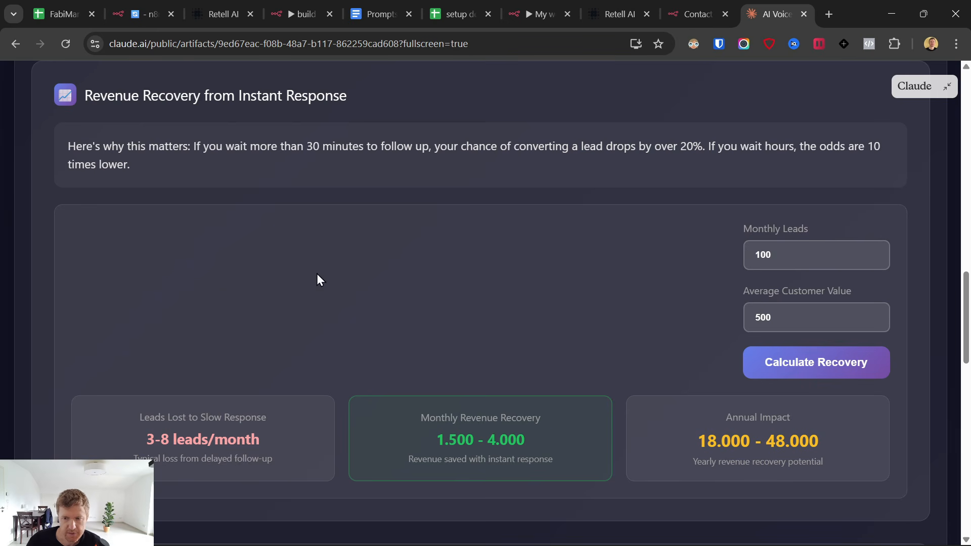
pyautogui.moveTo(135, 430); pyautogui.dragTo(273, 461)
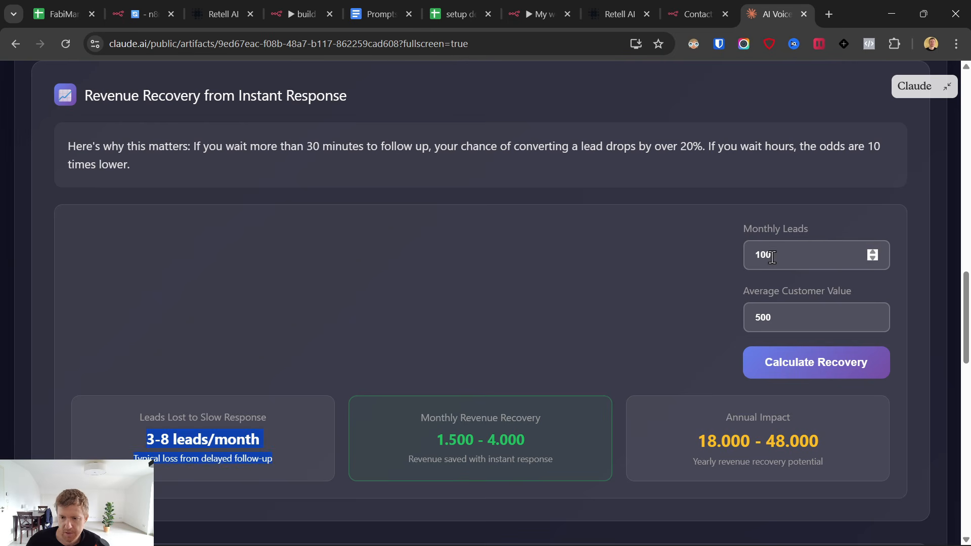
# Set Monthly Leads to 300, after first trying 500, and recalculate.
pyautogui.click(807, 262)
pyautogui.moveTo(807, 262); pyautogui.dragTo(721, 256)
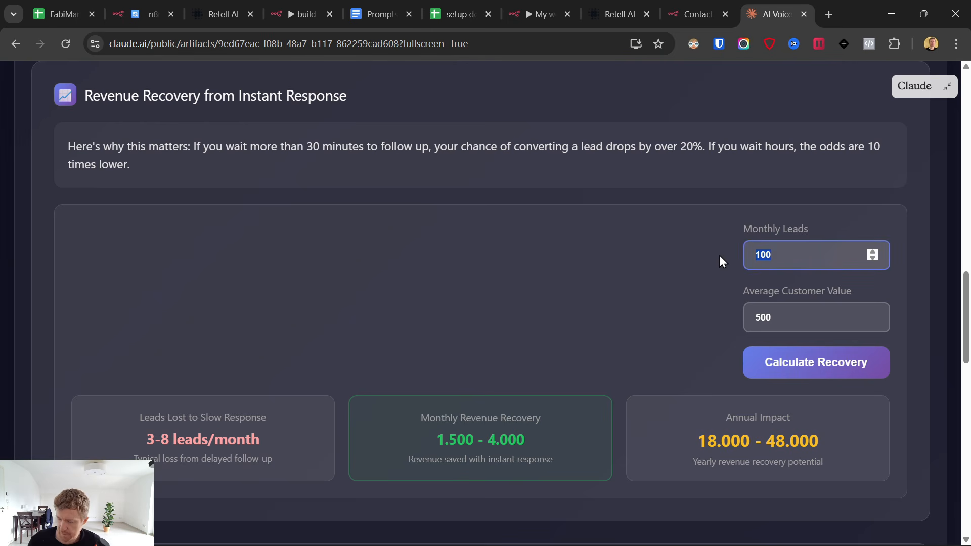
pyautogui.write('500')
pyautogui.click(747, 373)
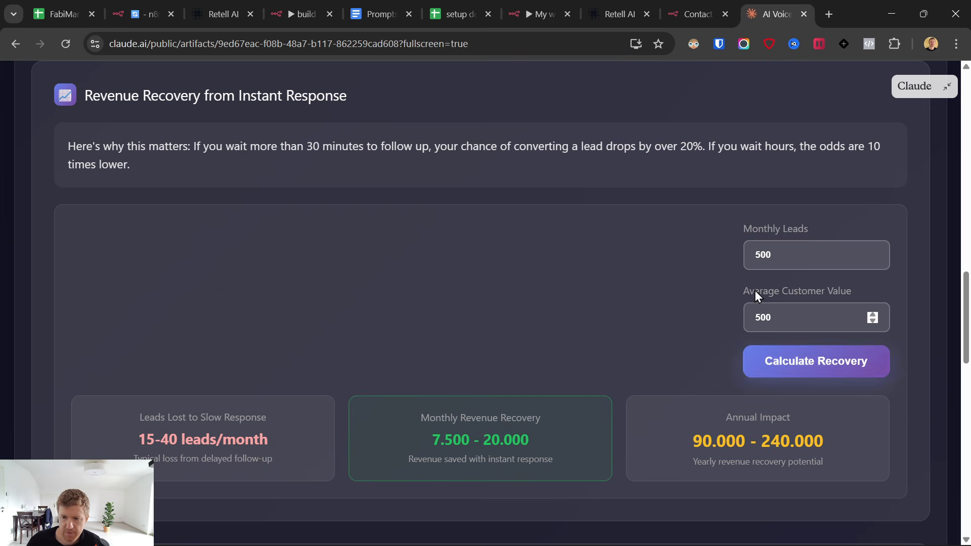
pyautogui.moveTo(779, 255); pyautogui.dragTo(724, 256)
pyautogui.write('300')
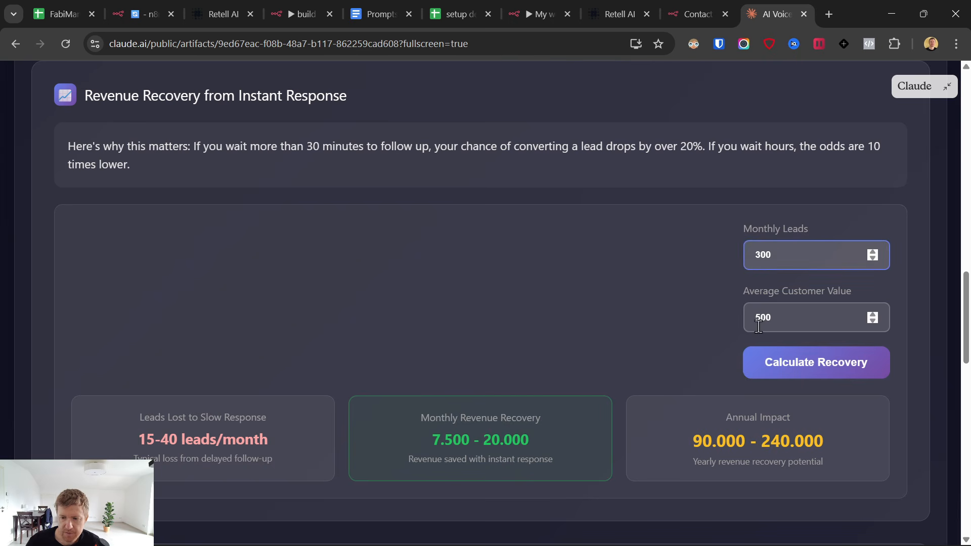
pyautogui.click(786, 373)
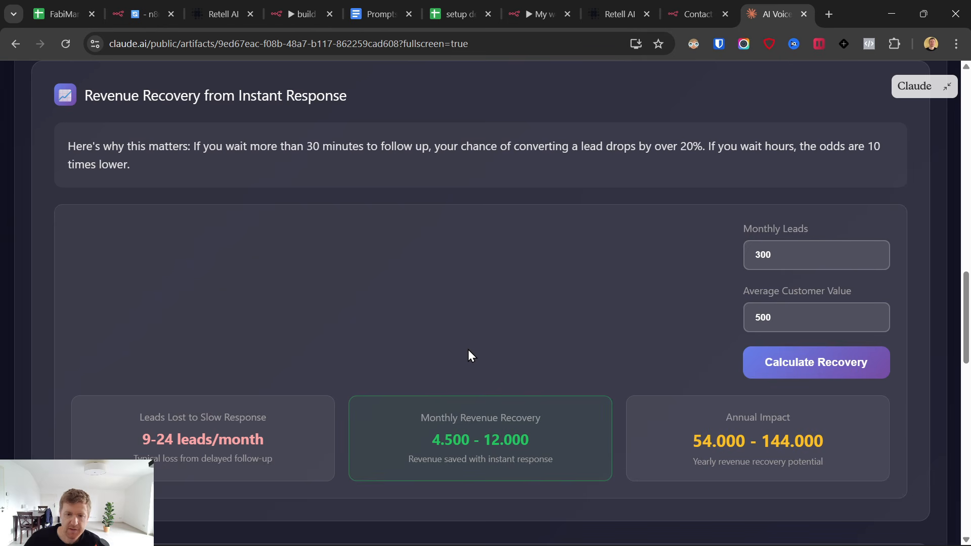
# Highlight the 9-24 leads/month lost figure and the Monthly Revenue Recovery result.
pyautogui.moveTo(148, 439); pyautogui.dragTo(266, 440)
pyautogui.click(157, 445)
pyautogui.moveTo(157, 445); pyautogui.dragTo(550, 459)
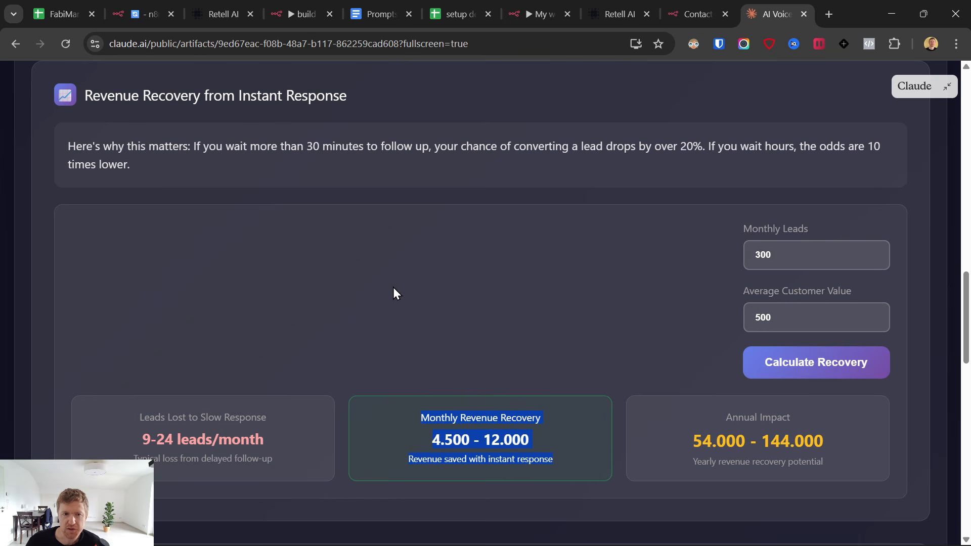
pyautogui.click(285, 1)
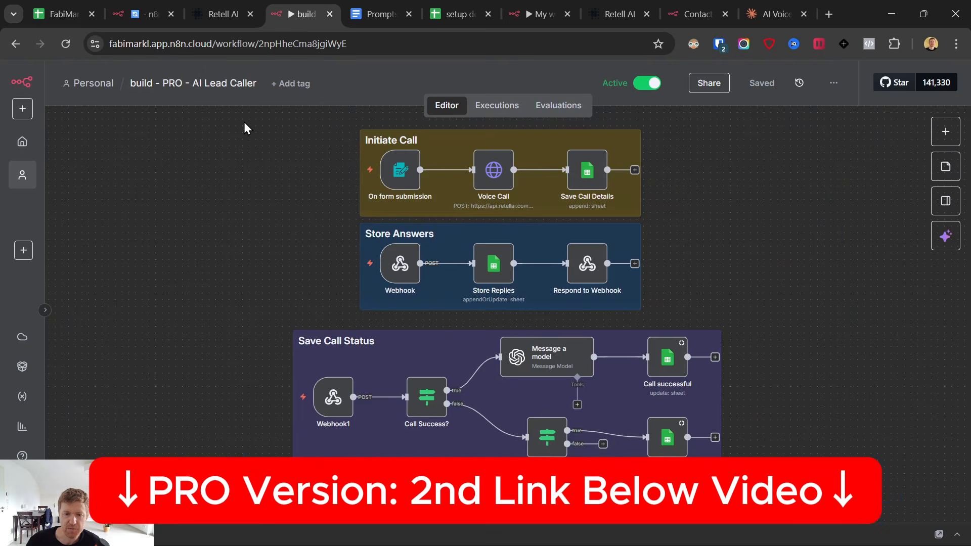
pyautogui.click(772, 1)
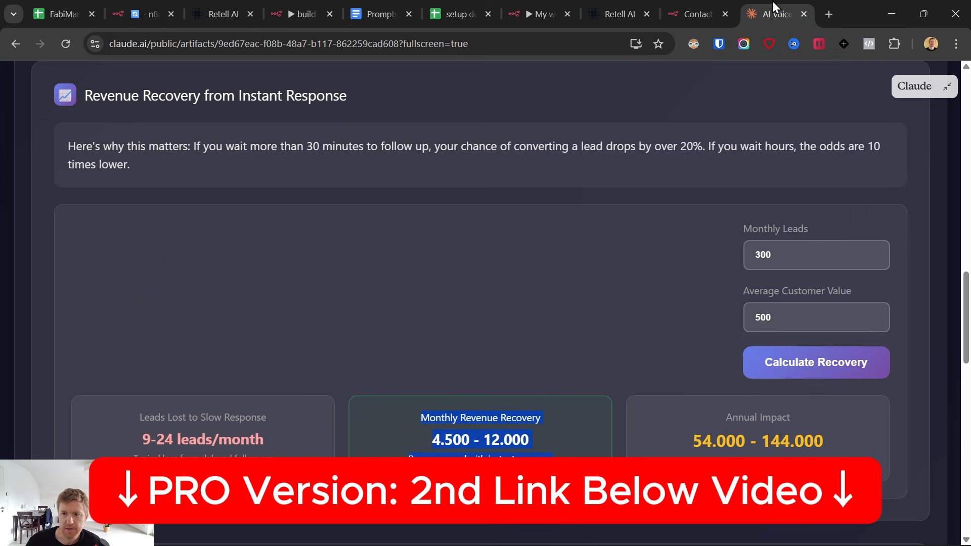
pyautogui.click(701, 1)
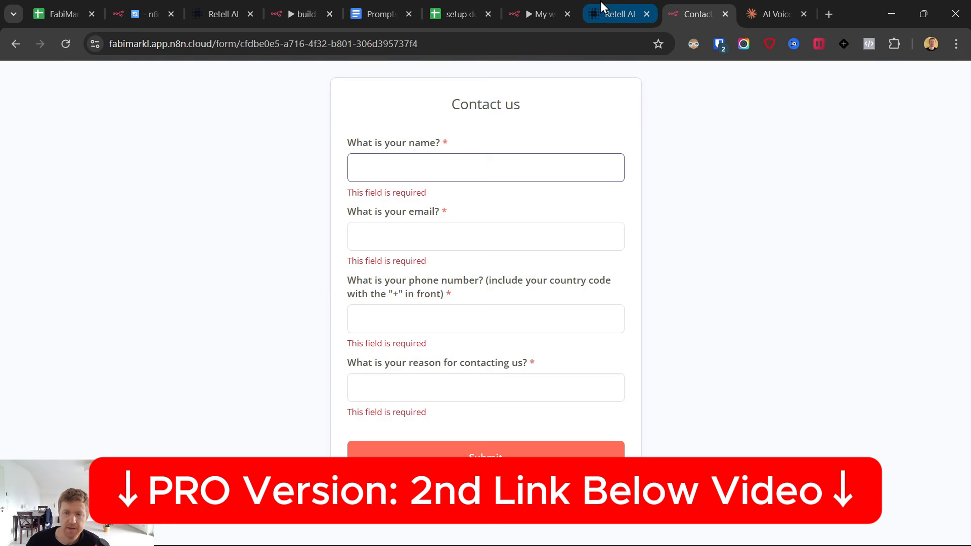
pyautogui.click(537, 3)
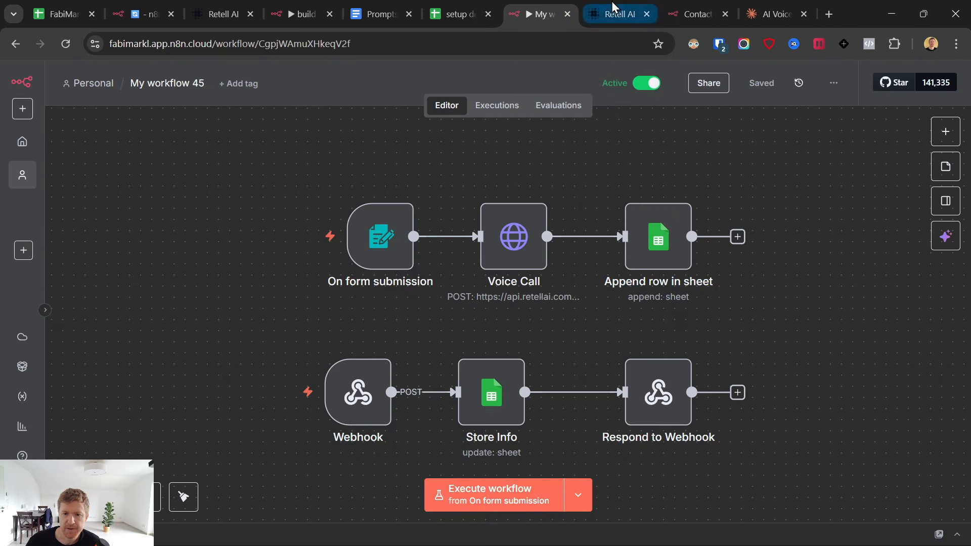
pyautogui.click(613, 7)
pyautogui.click(772, 11)
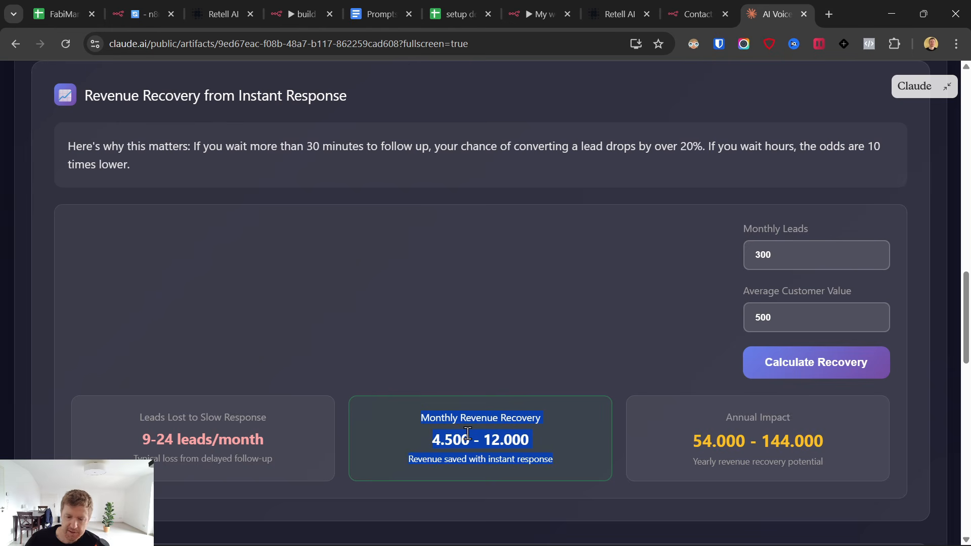
# Highlight and compare the Human Staff Member and AI Voice Agent cost cards.
pyautogui.scroll(-12, 468, 434)
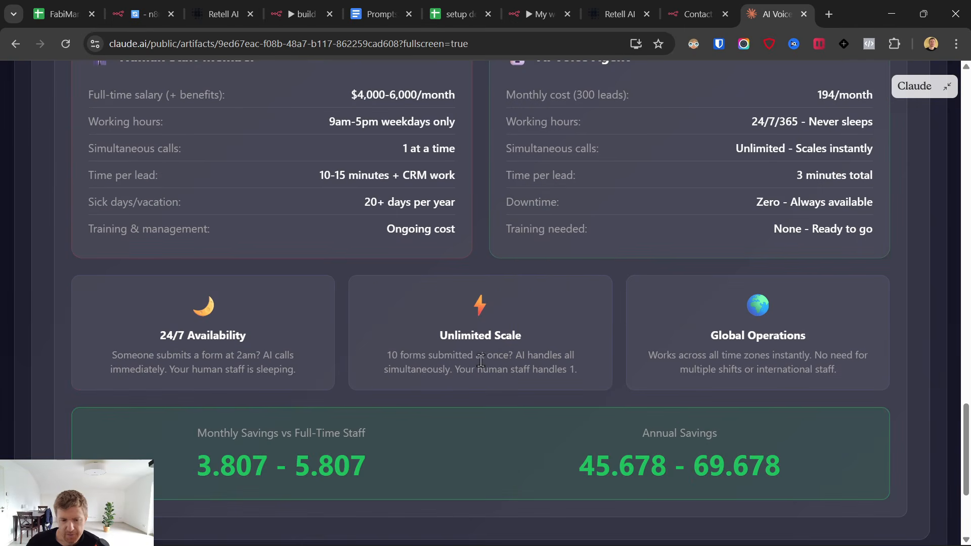
pyautogui.scroll(3, 193, 435)
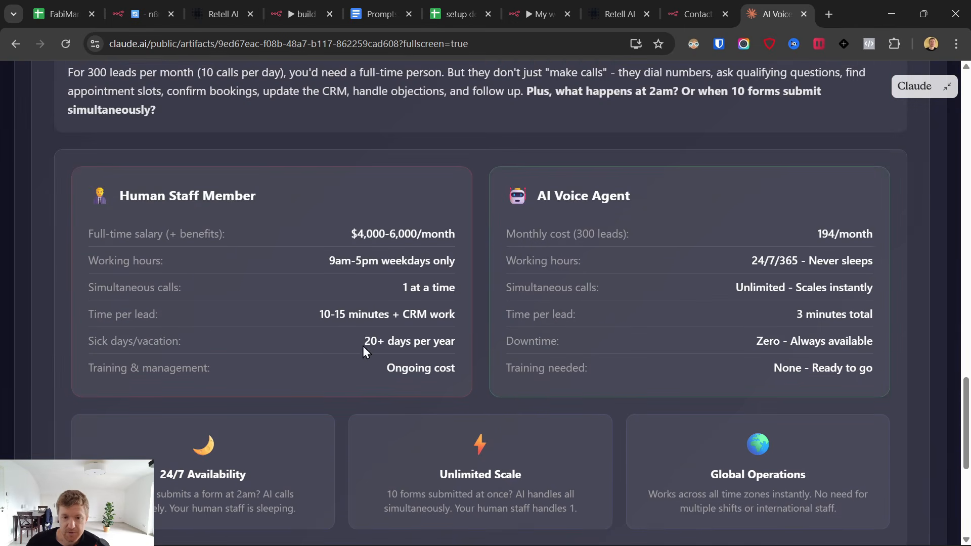
pyautogui.moveTo(77, 198); pyautogui.dragTo(481, 382)
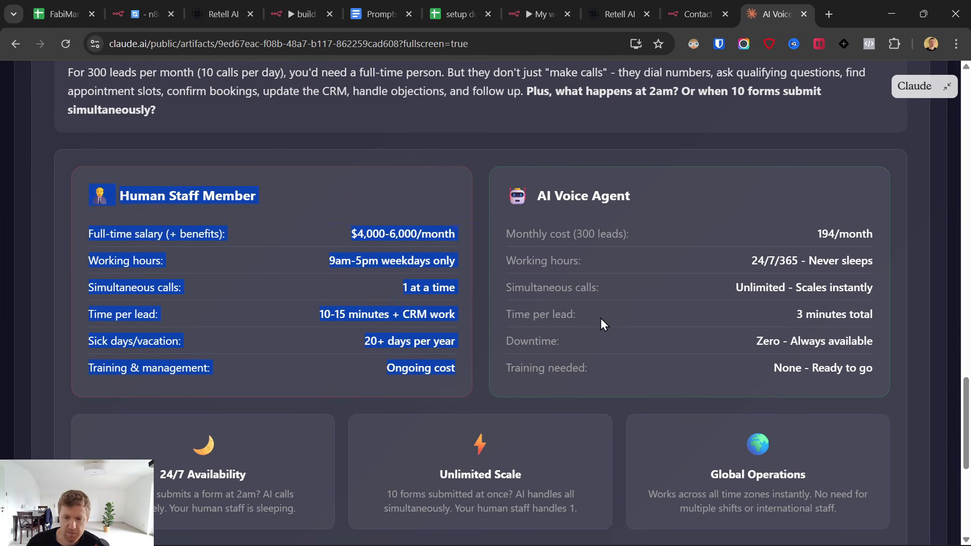
pyautogui.click(188, 192)
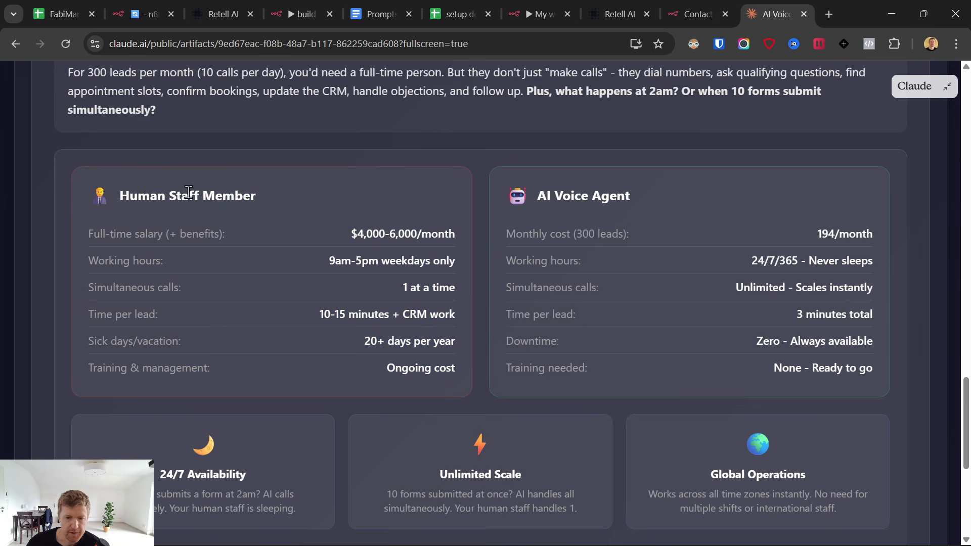
pyautogui.moveTo(536, 184); pyautogui.dragTo(893, 317)
pyautogui.moveTo(878, 373); pyautogui.dragTo(520, 188)
# Look over the savings panel, then go back to the n8n 'build - PRO - AI Lead Caller' workflow.
pyautogui.scroll(-6, 486, 365)
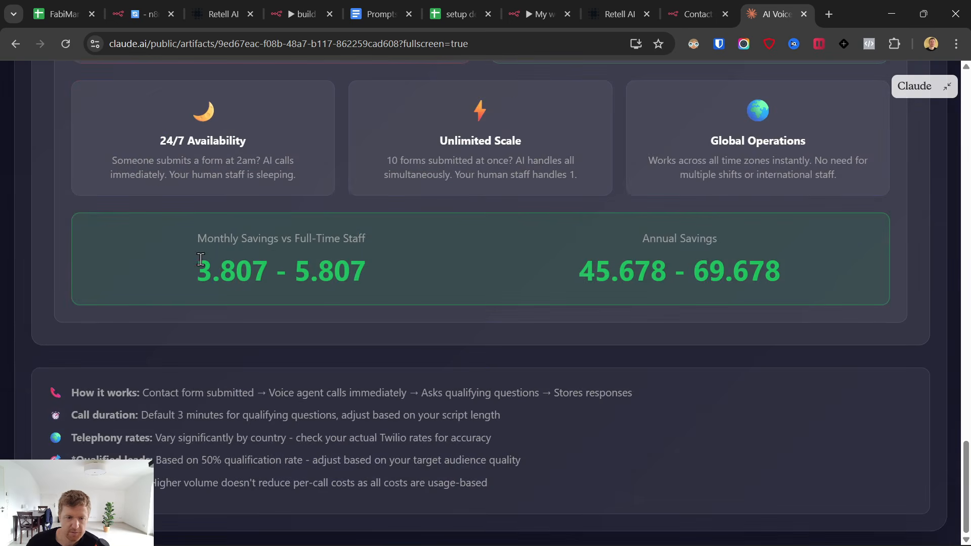
pyautogui.moveTo(201, 260); pyautogui.dragTo(525, 338)
pyautogui.scroll(15, 526, 342)
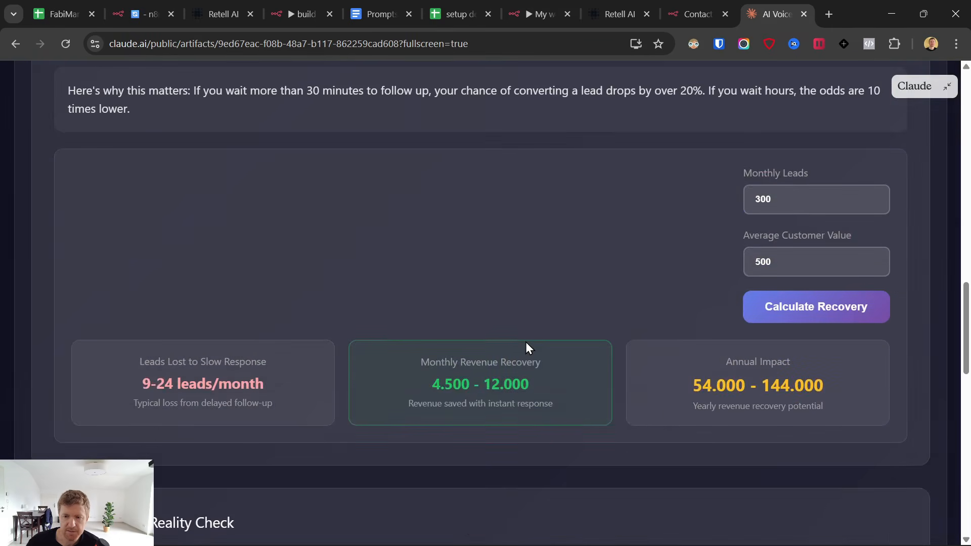
pyautogui.scroll(20, 526, 342)
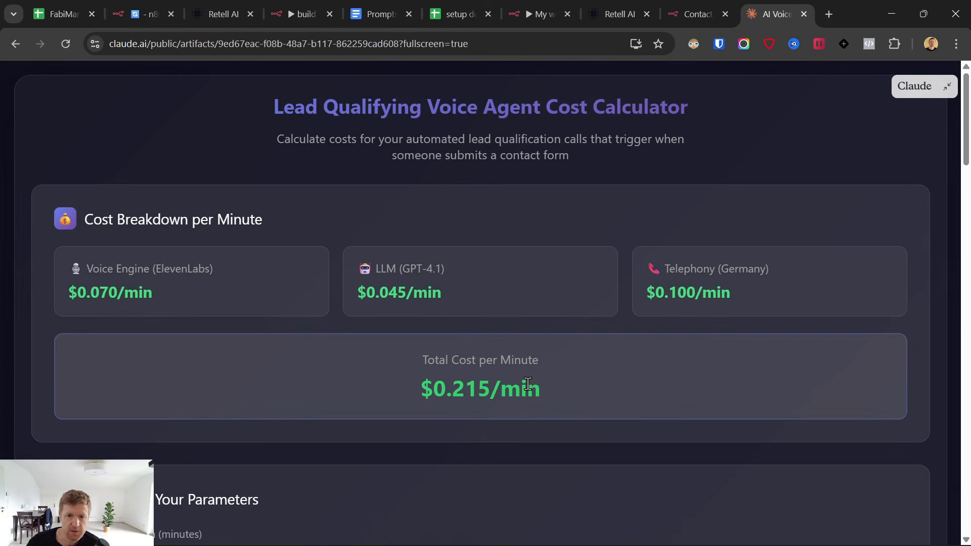
pyautogui.click(291, 13)
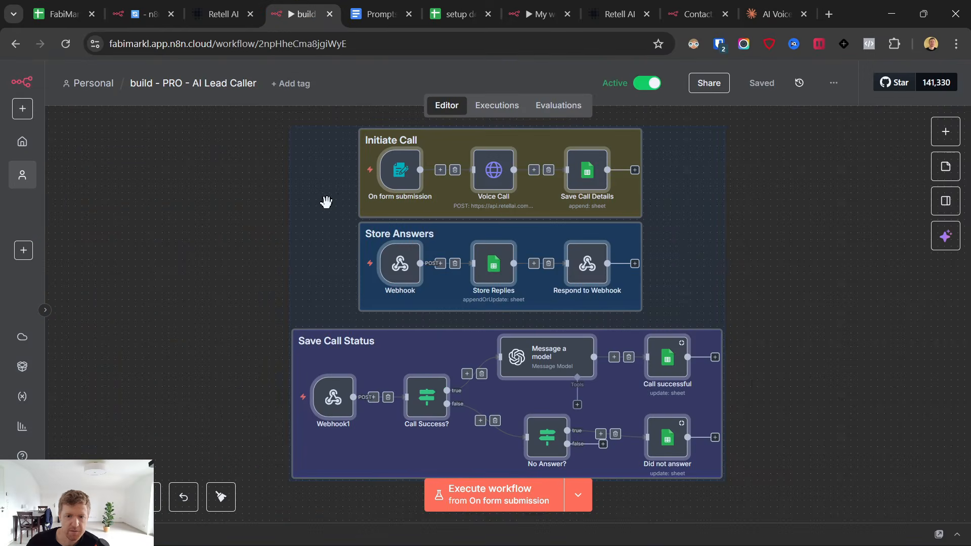